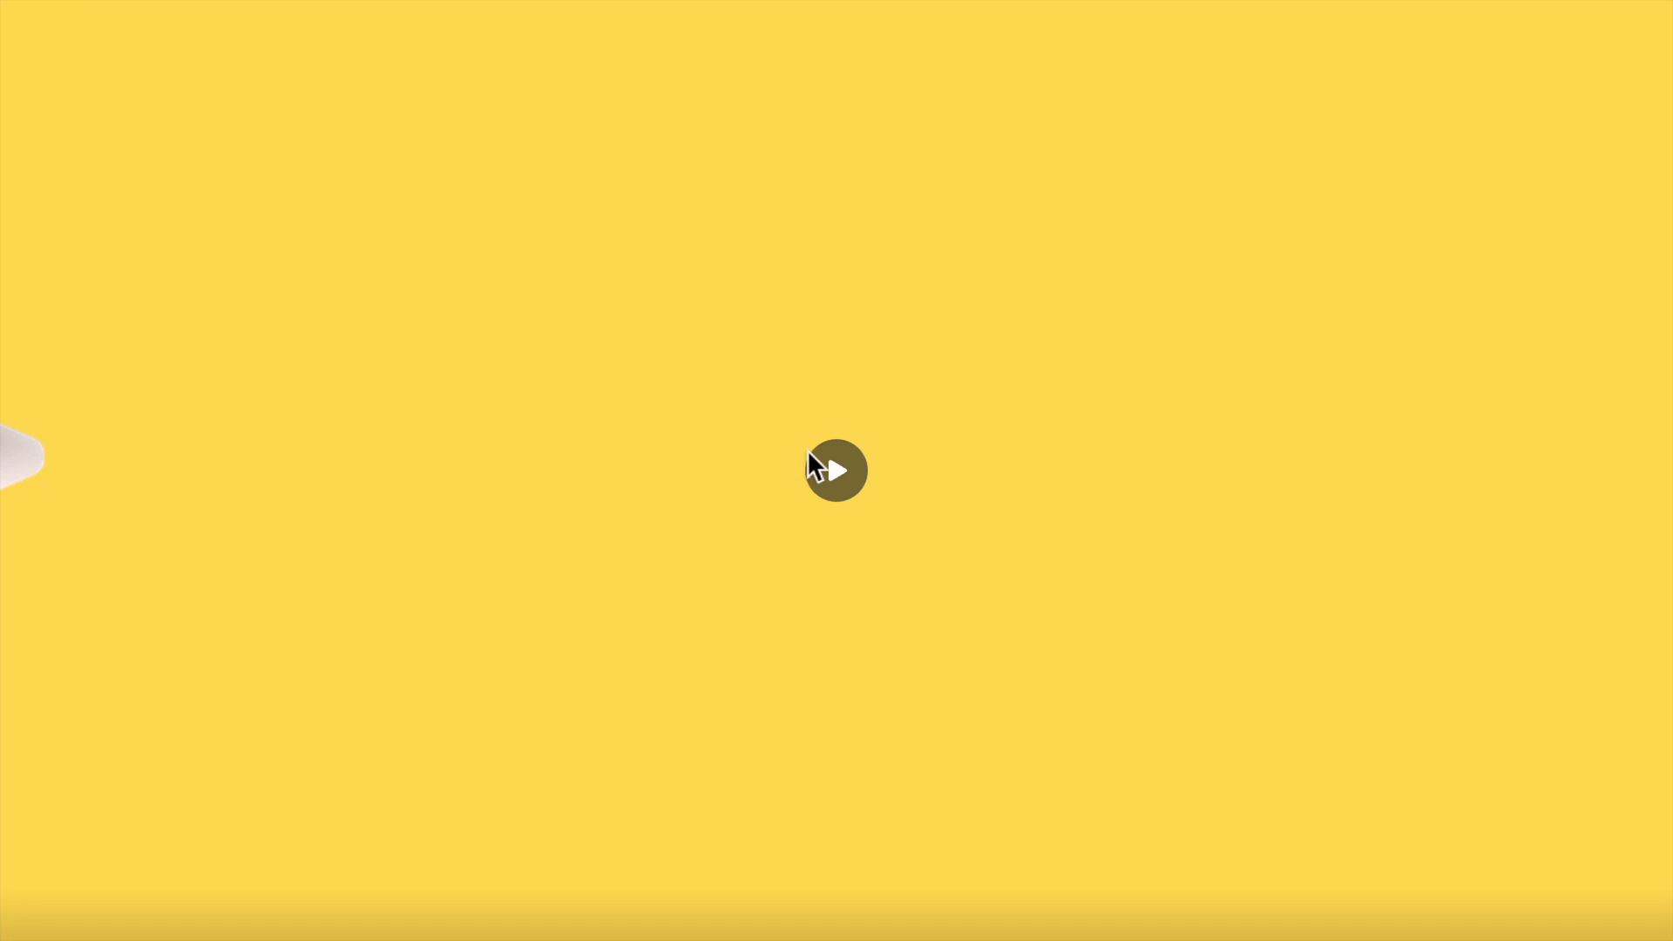
{"action": "left_click", "coordinate": [828, 467]}
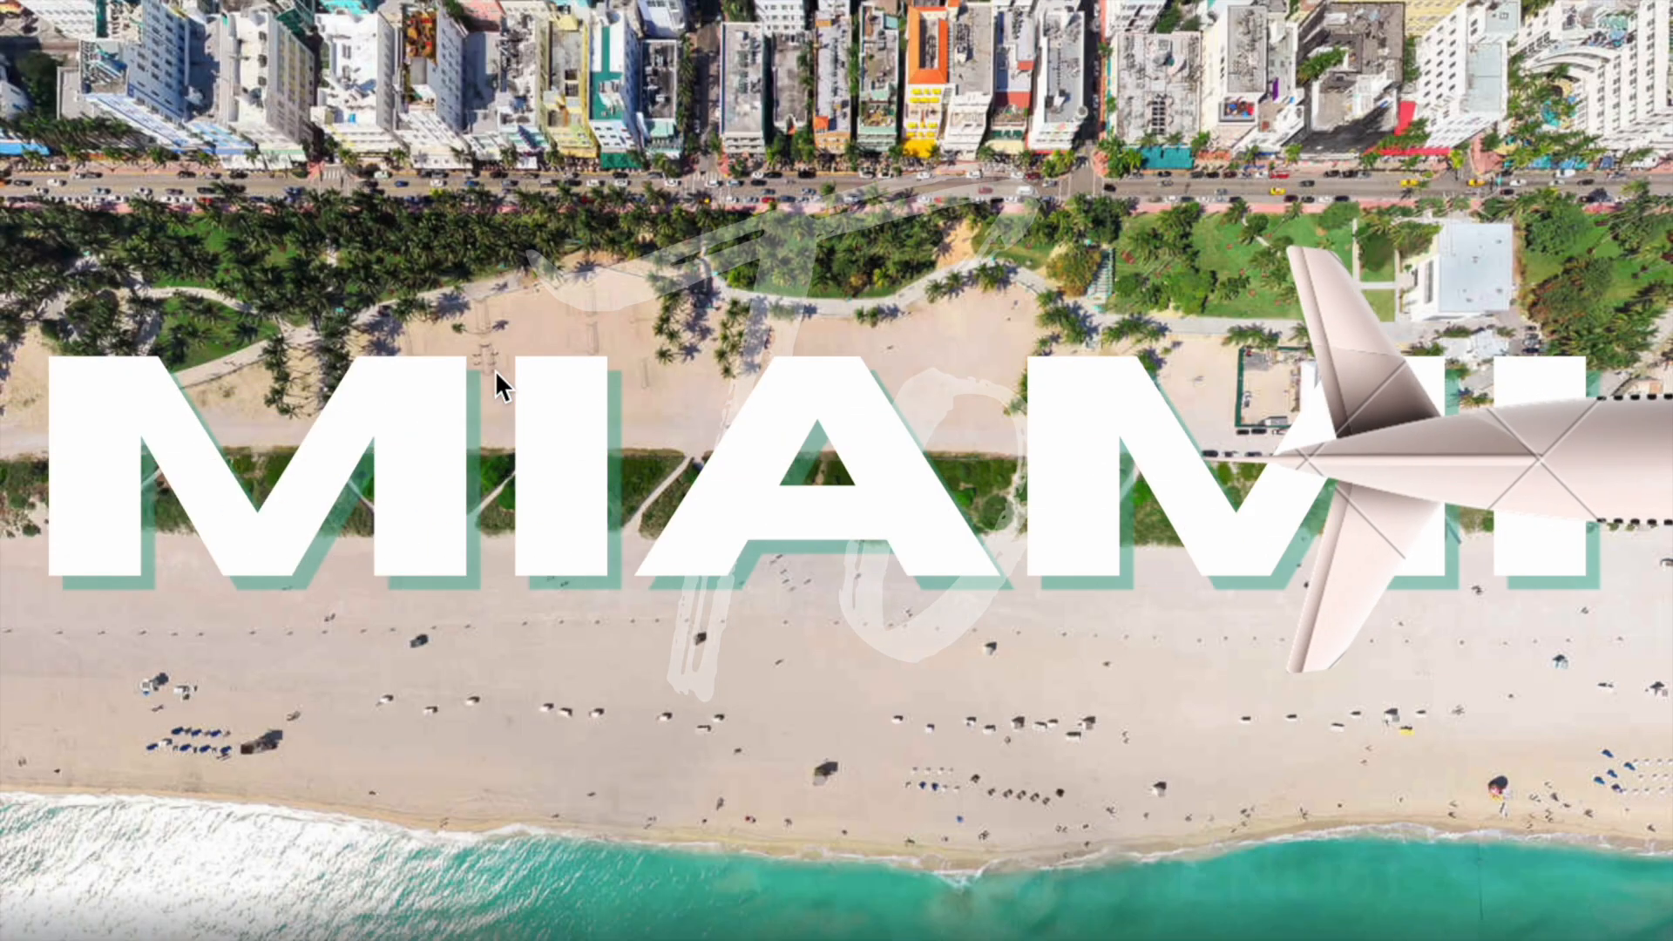
{"action": "left_click", "coordinate": [501, 321]}
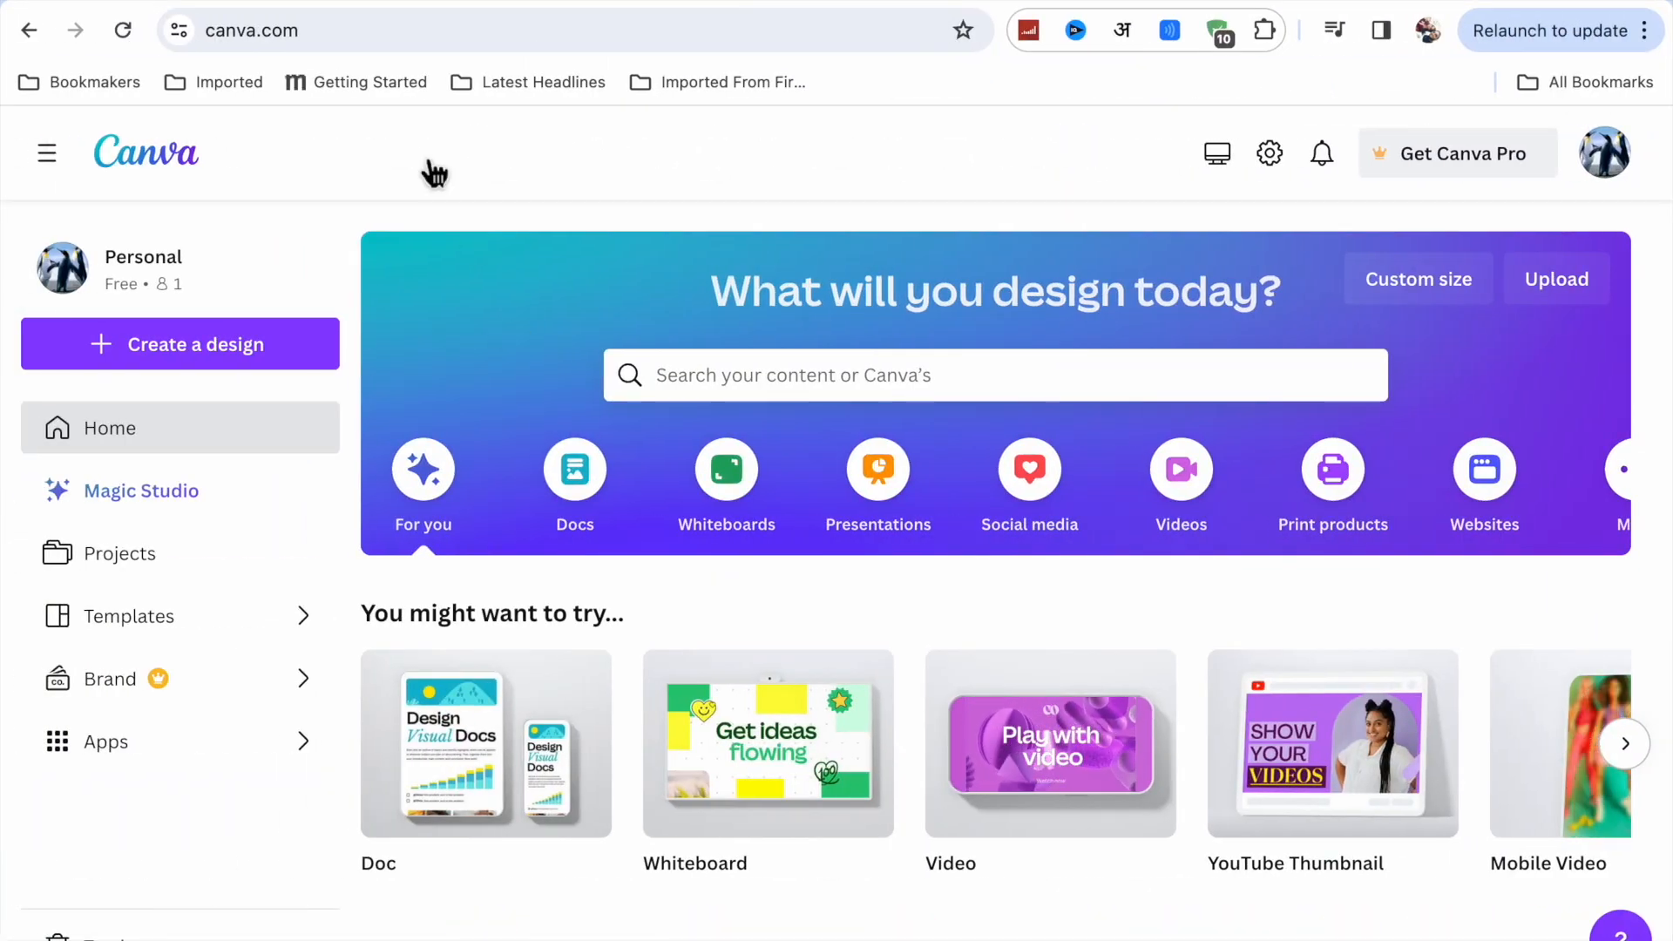
Create a blank 1920 × 1080 px video design and open the uploaded images.
{"action": "left_click", "coordinate": [325, 28]}
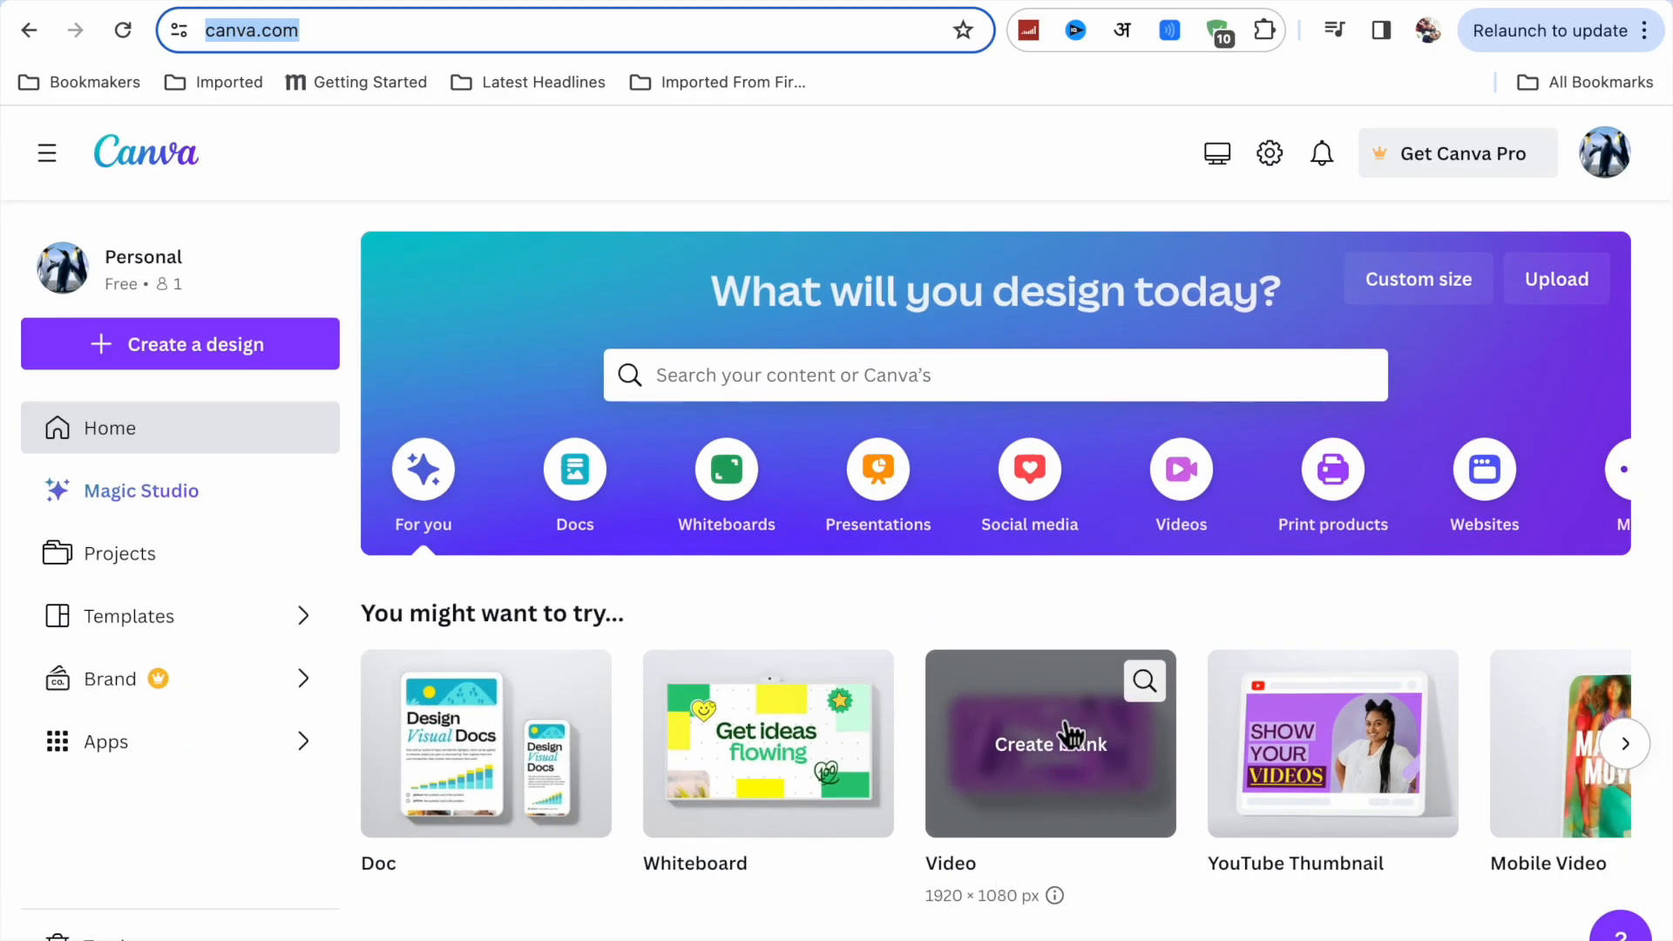
{"action": "left_click", "coordinate": [1070, 737]}
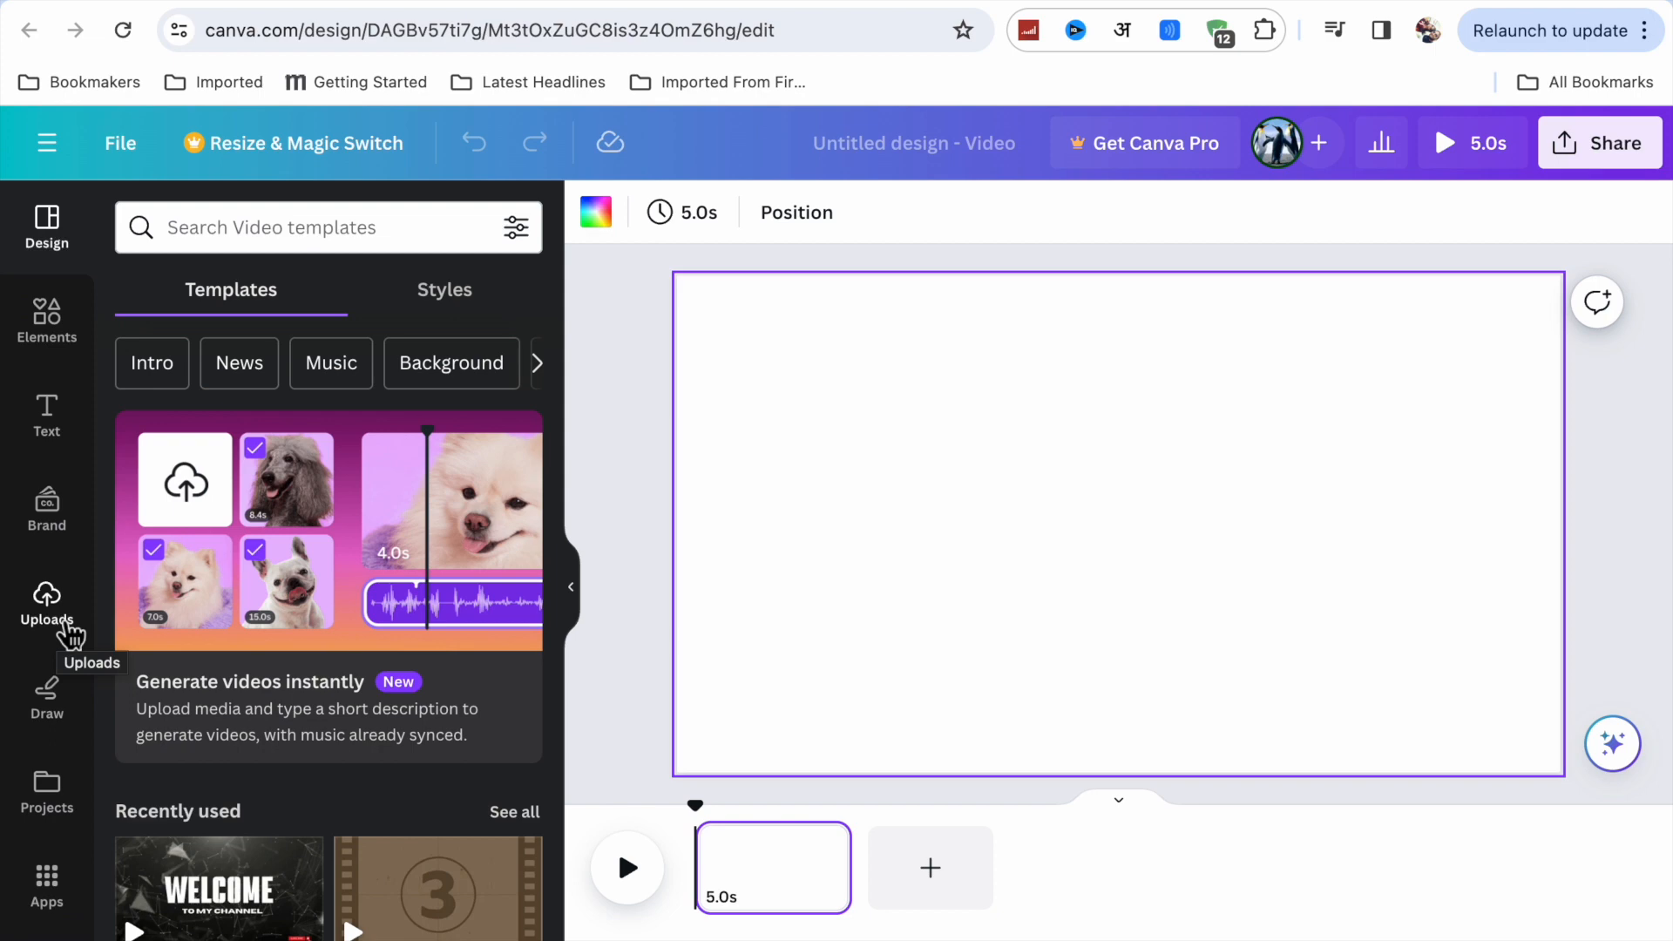
{"action": "left_click", "coordinate": [66, 630]}
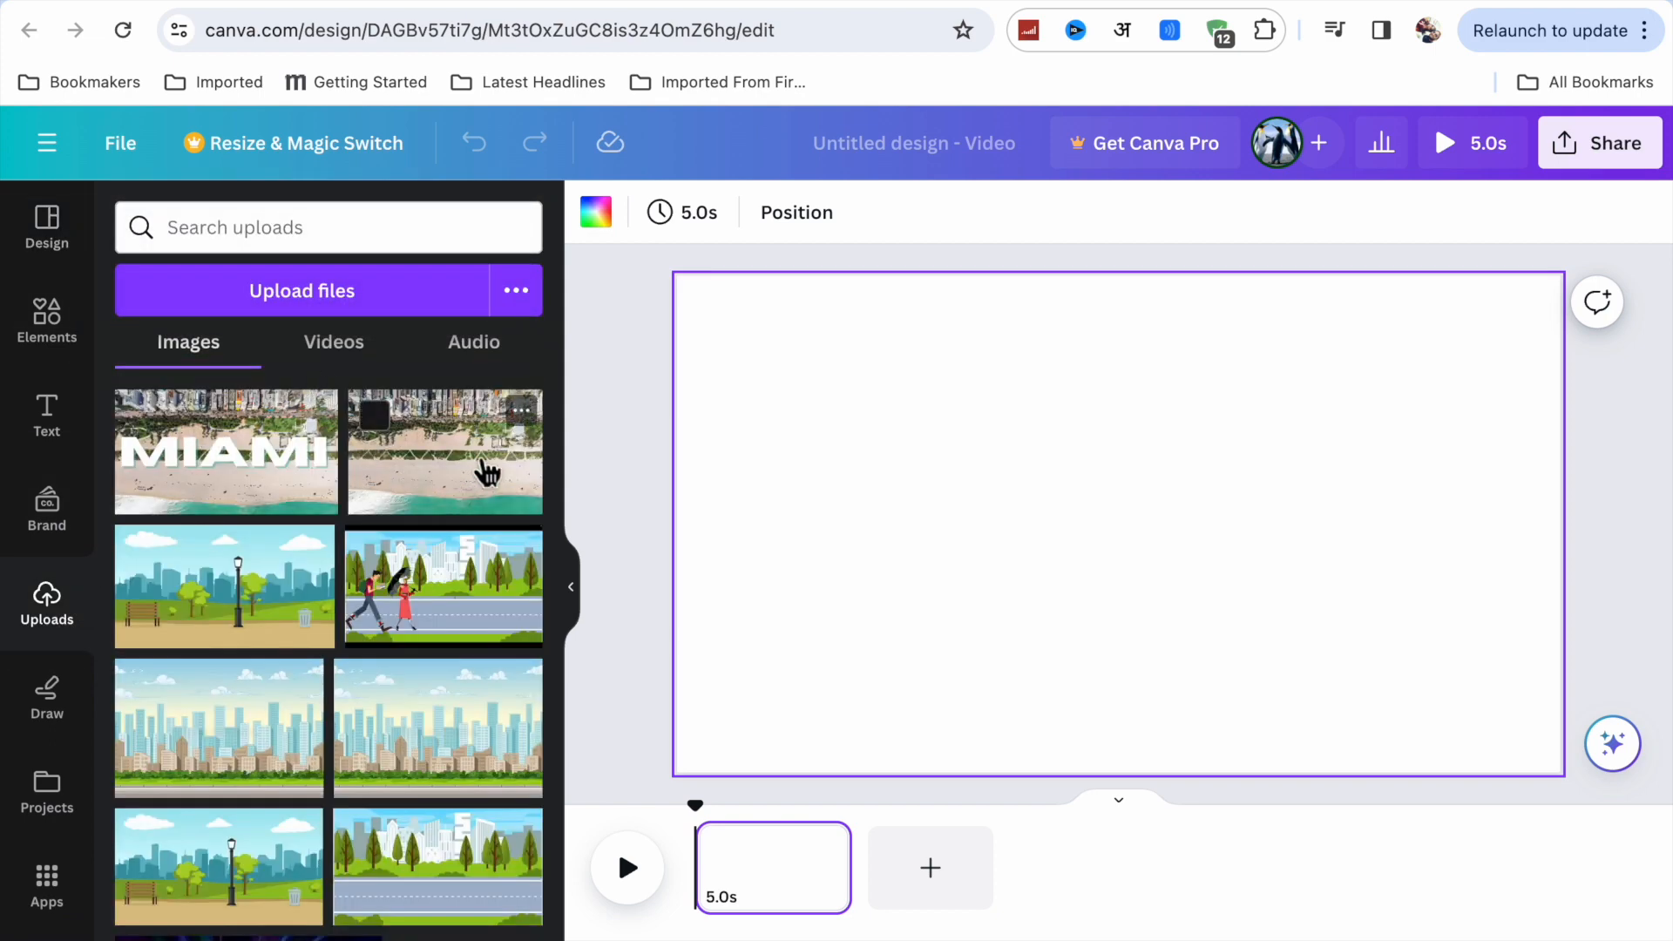
{"action": "left_click", "coordinate": [455, 499]}
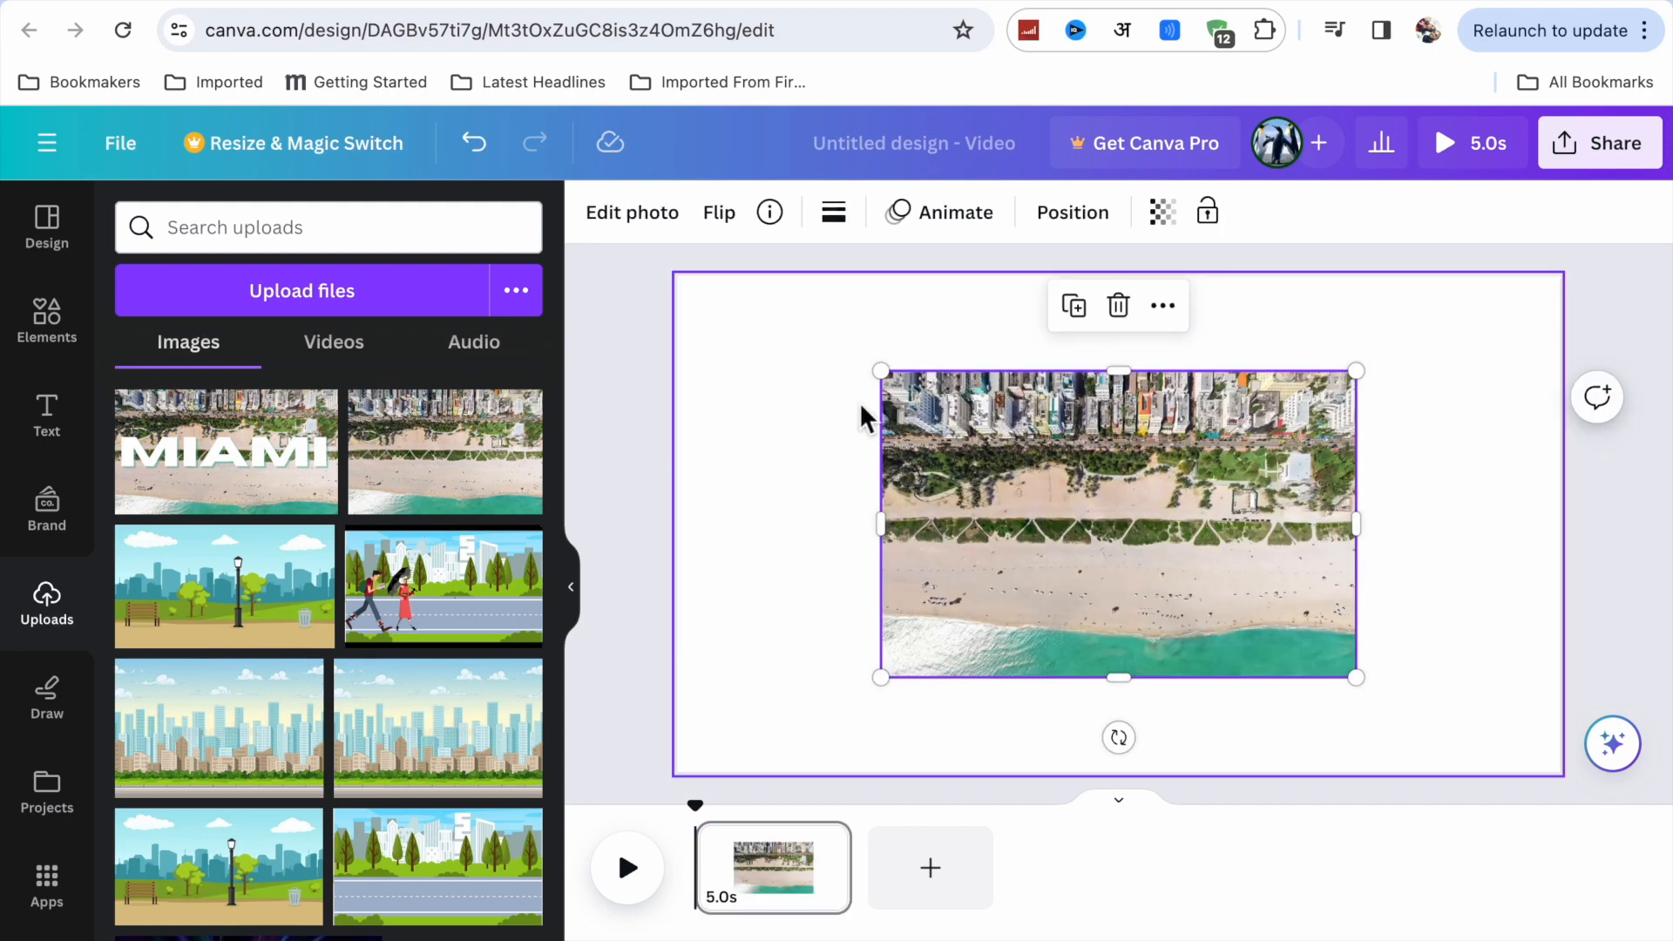
{"action": "left_click_drag", "start_coordinate": [882, 373], "coordinate": [697, 410]}
{"action": "left_click_drag", "start_coordinate": [761, 681], "coordinate": [702, 772]}
{"action": "left_click_drag", "start_coordinate": [1357, 729], "coordinate": [1425, 773]}
{"action": "left_click", "coordinate": [1060, 360]}
Add the uploaded aerial beach photo without lettering to the page and set it as the background.
{"action": "left_click", "coordinate": [380, 493]}
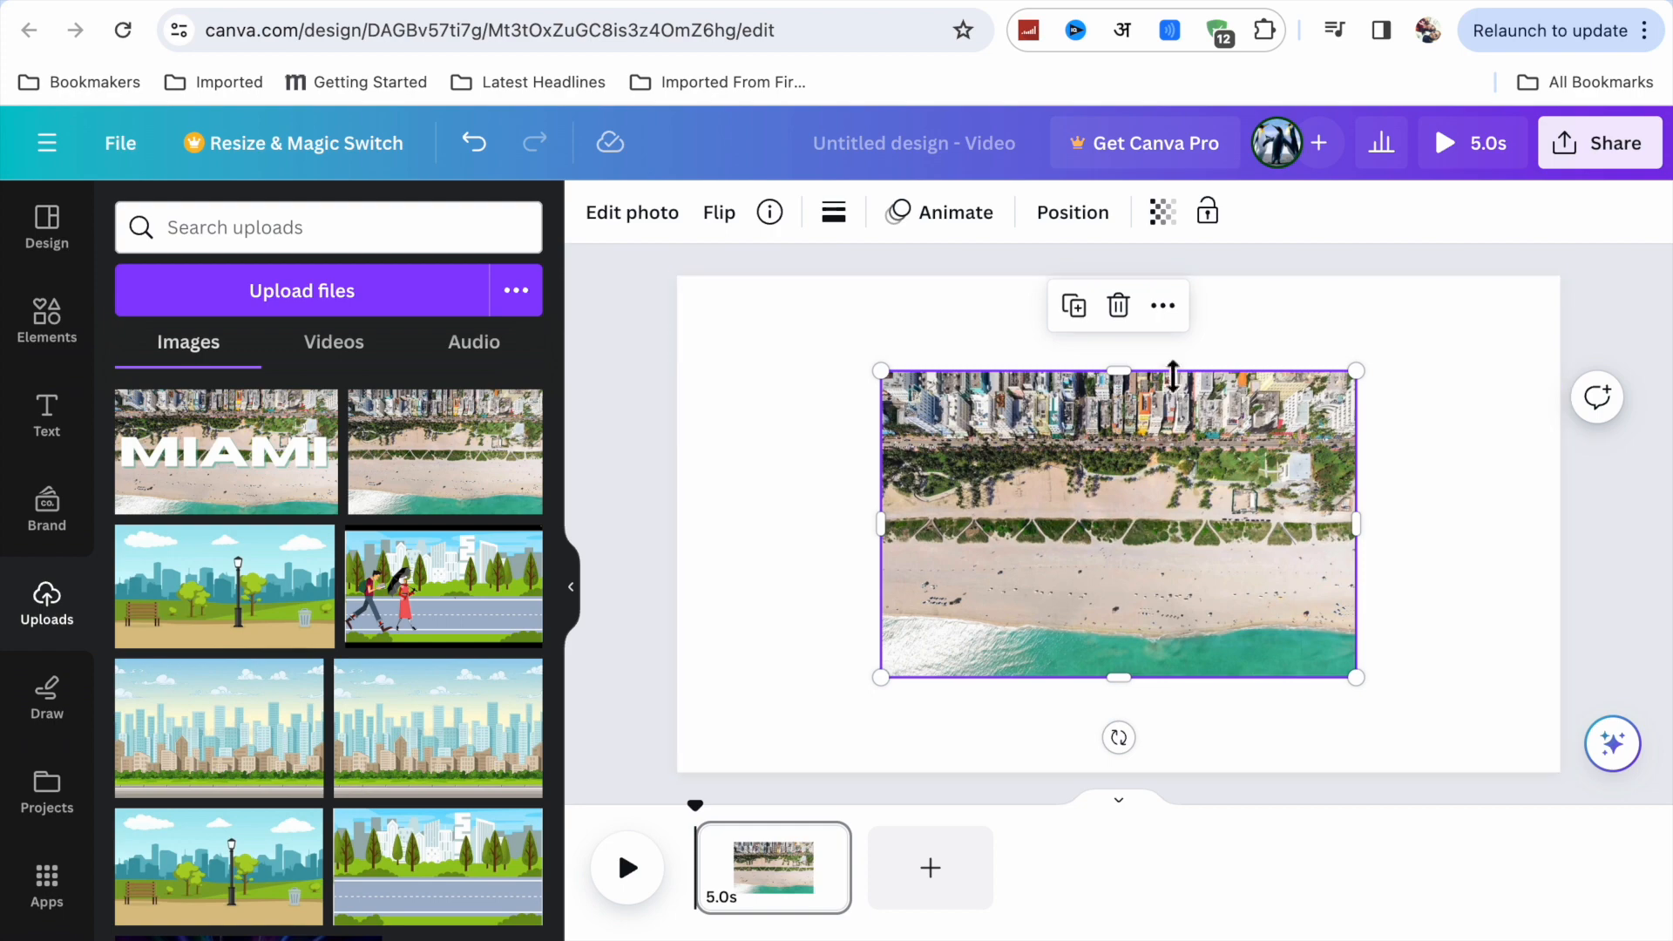
{"action": "left_click", "coordinate": [1174, 315]}
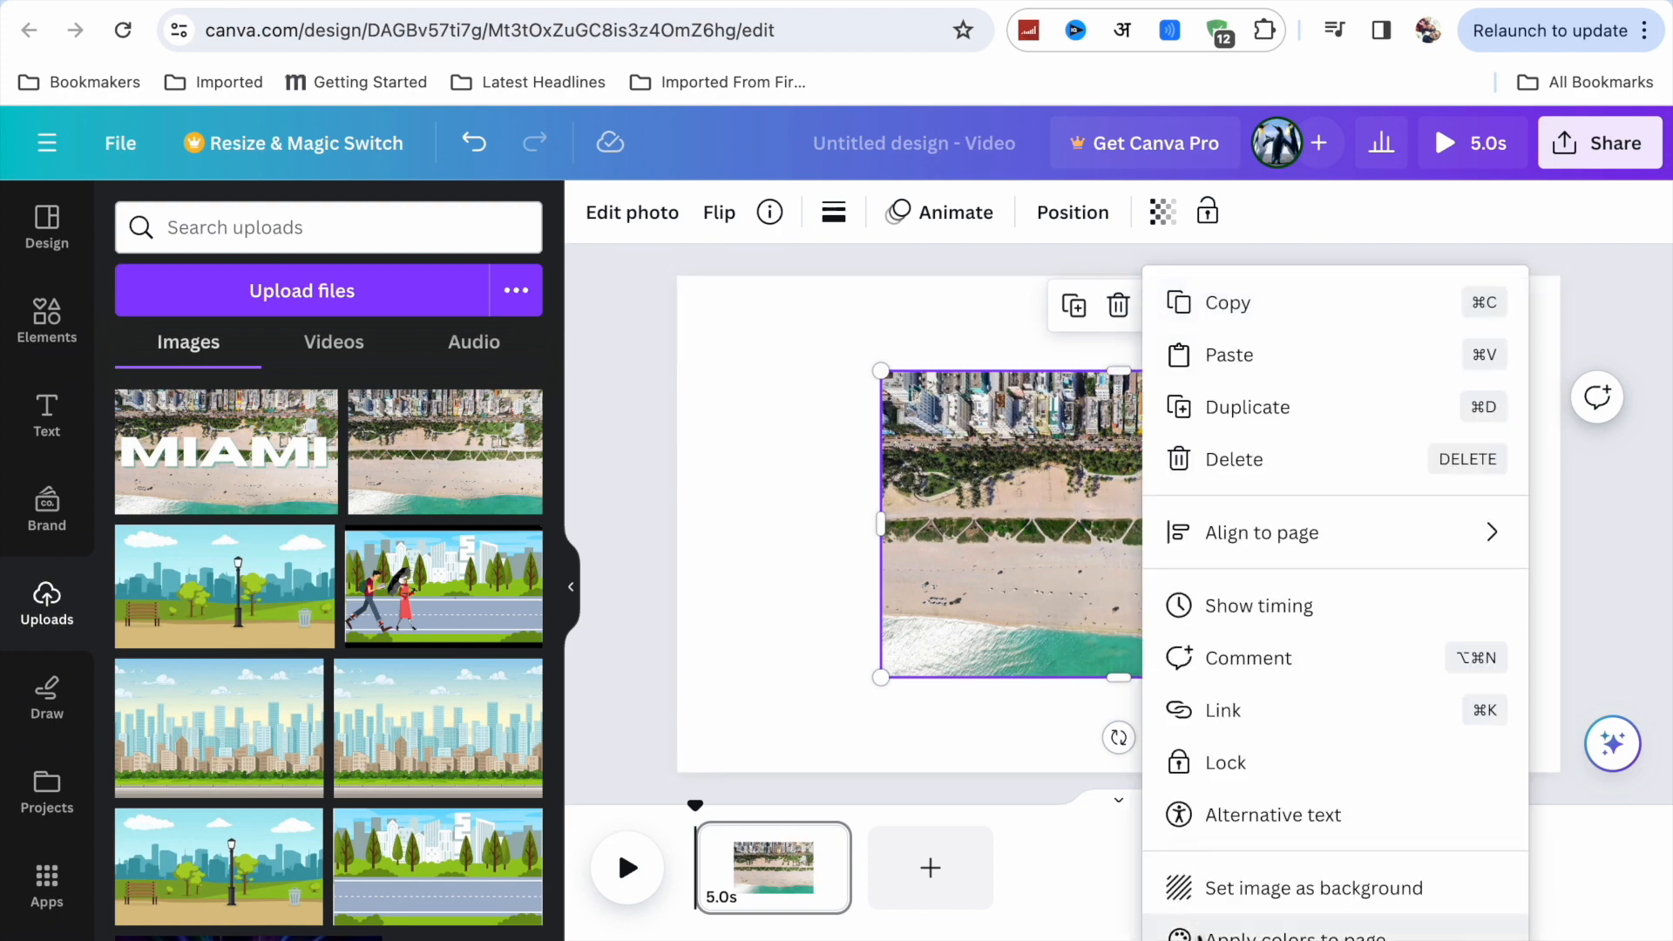
{"action": "left_click", "coordinate": [1261, 891]}
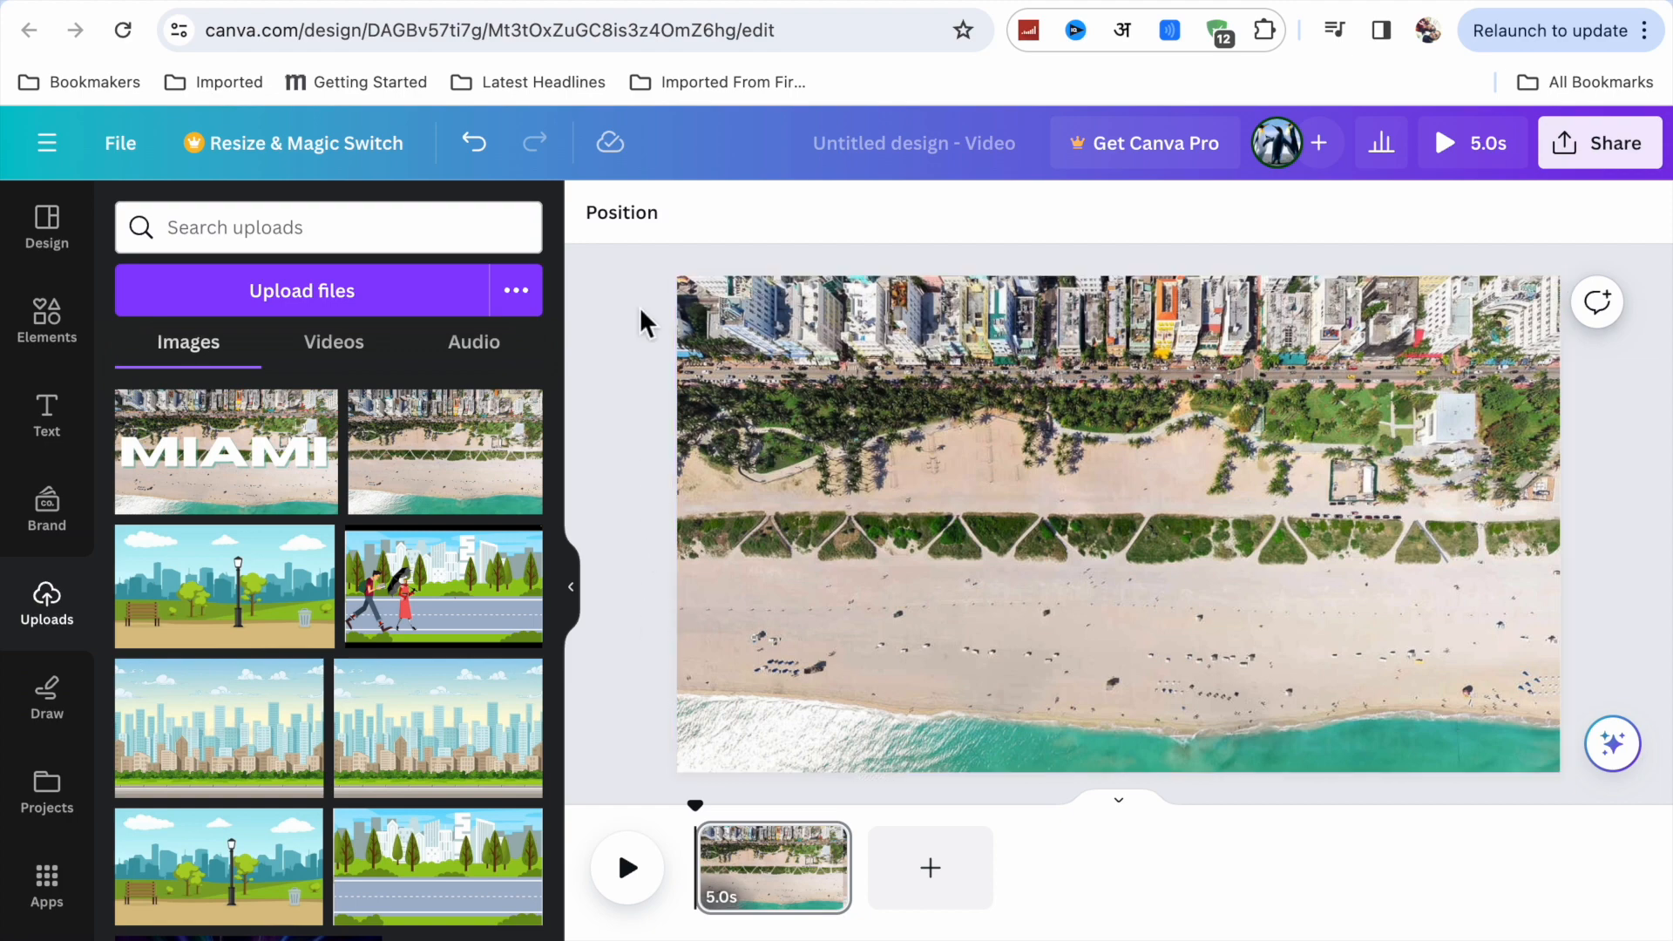
Add a heading over the beach background and replace its placeholder text with "Miami".
{"action": "left_click", "coordinate": [47, 417]}
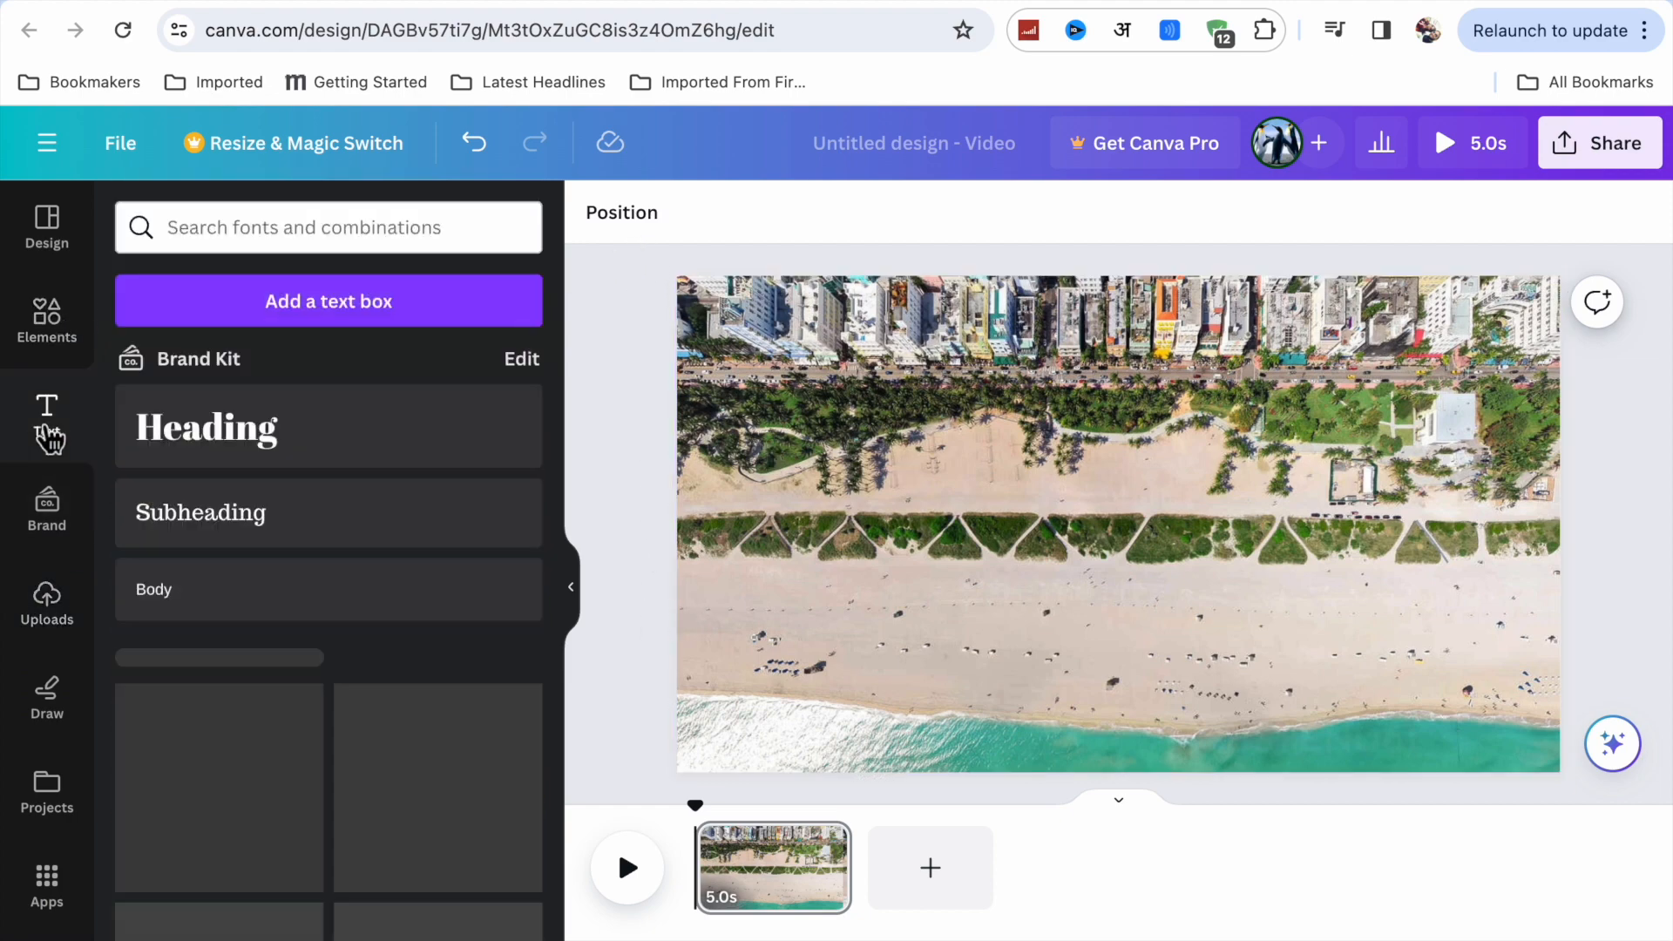
{"action": "left_click", "coordinate": [292, 453]}
{"action": "double_click", "coordinate": [1111, 525]}
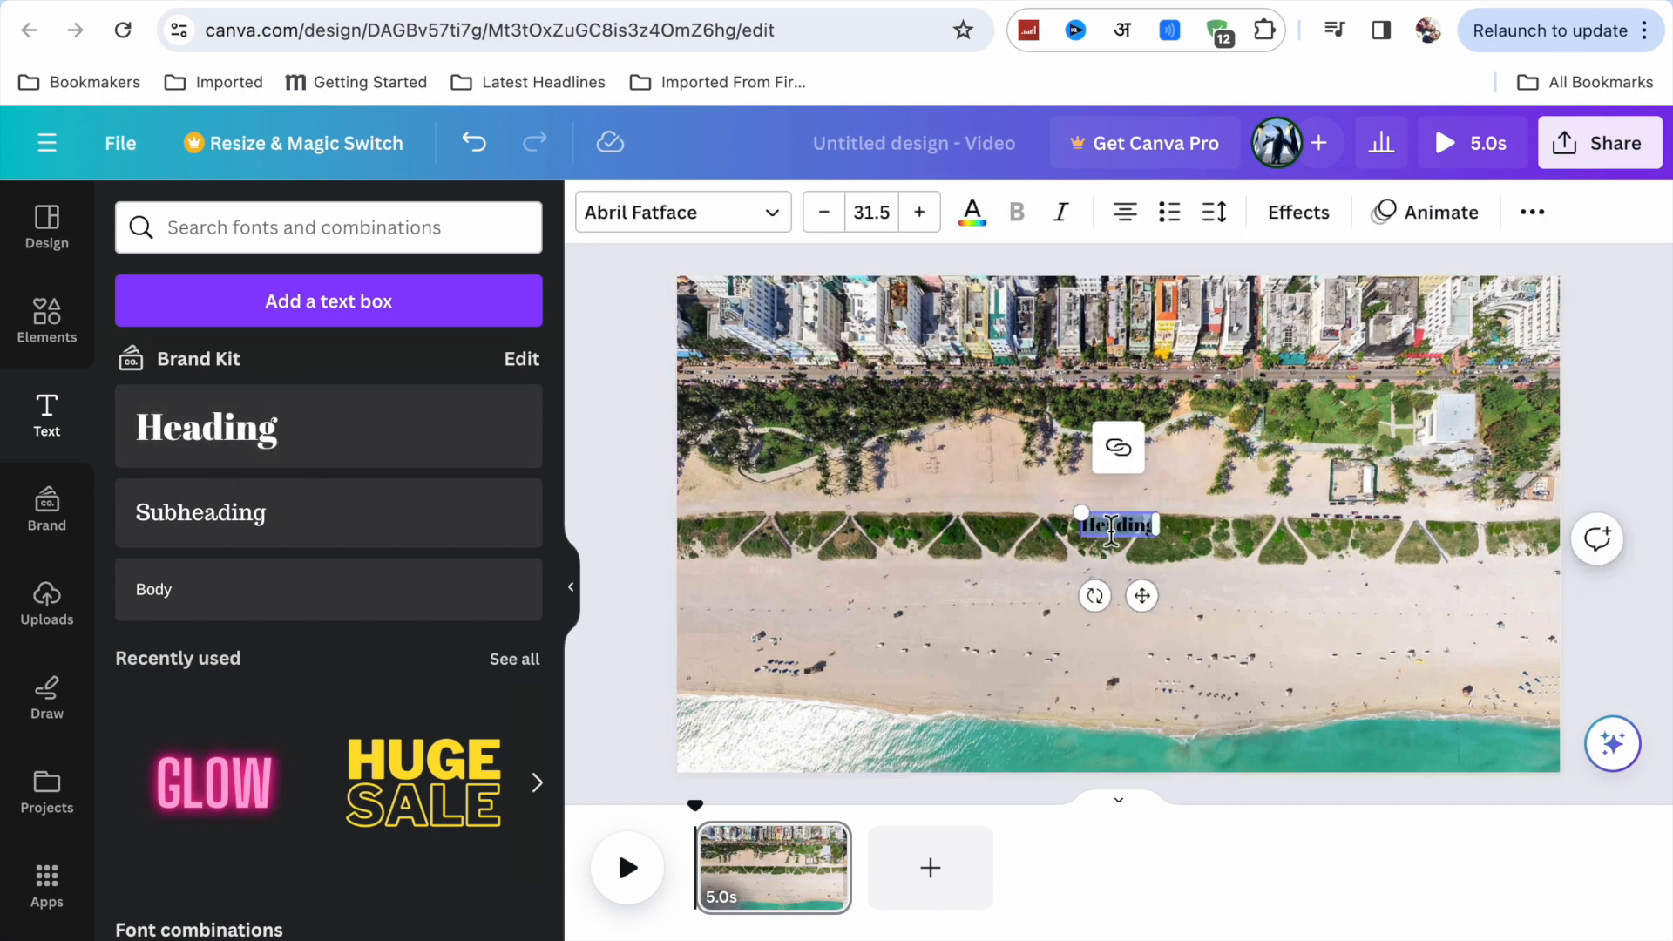
{"action": "left_click", "coordinate": [1150, 534]}
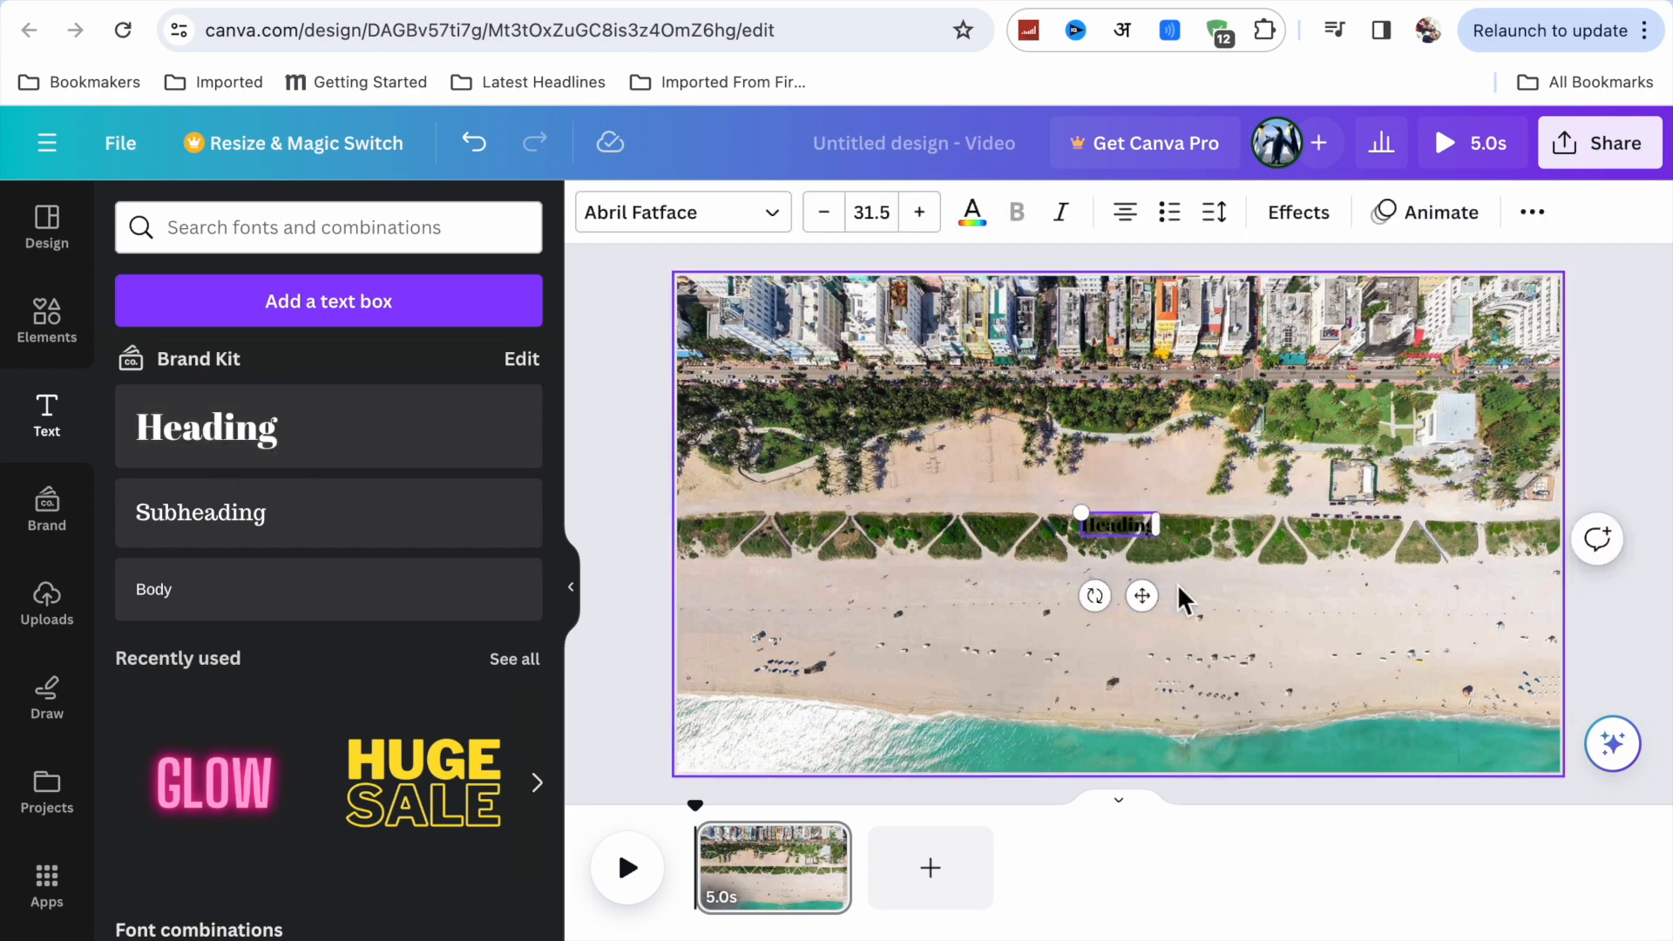
{"action": "key", "text": "BackSpace"}
{"action": "key", "text": "BackSpace"}
{"action": "key", "text": "BackSpace"}
{"action": "key", "text": "BackSpace"}
{"action": "key", "text": "BackSpace"}
{"action": "key", "text": "BackSpace"}
Enlarge the "Miami" heading across the middle of the page to a font size of about 328.
{"action": "left_click_drag", "start_coordinate": [1086, 514], "coordinate": [799, 414]}
{"action": "left_click_drag", "start_coordinate": [1164, 549], "coordinate": [1460, 776]}
{"action": "key", "text": "BackSpace"}
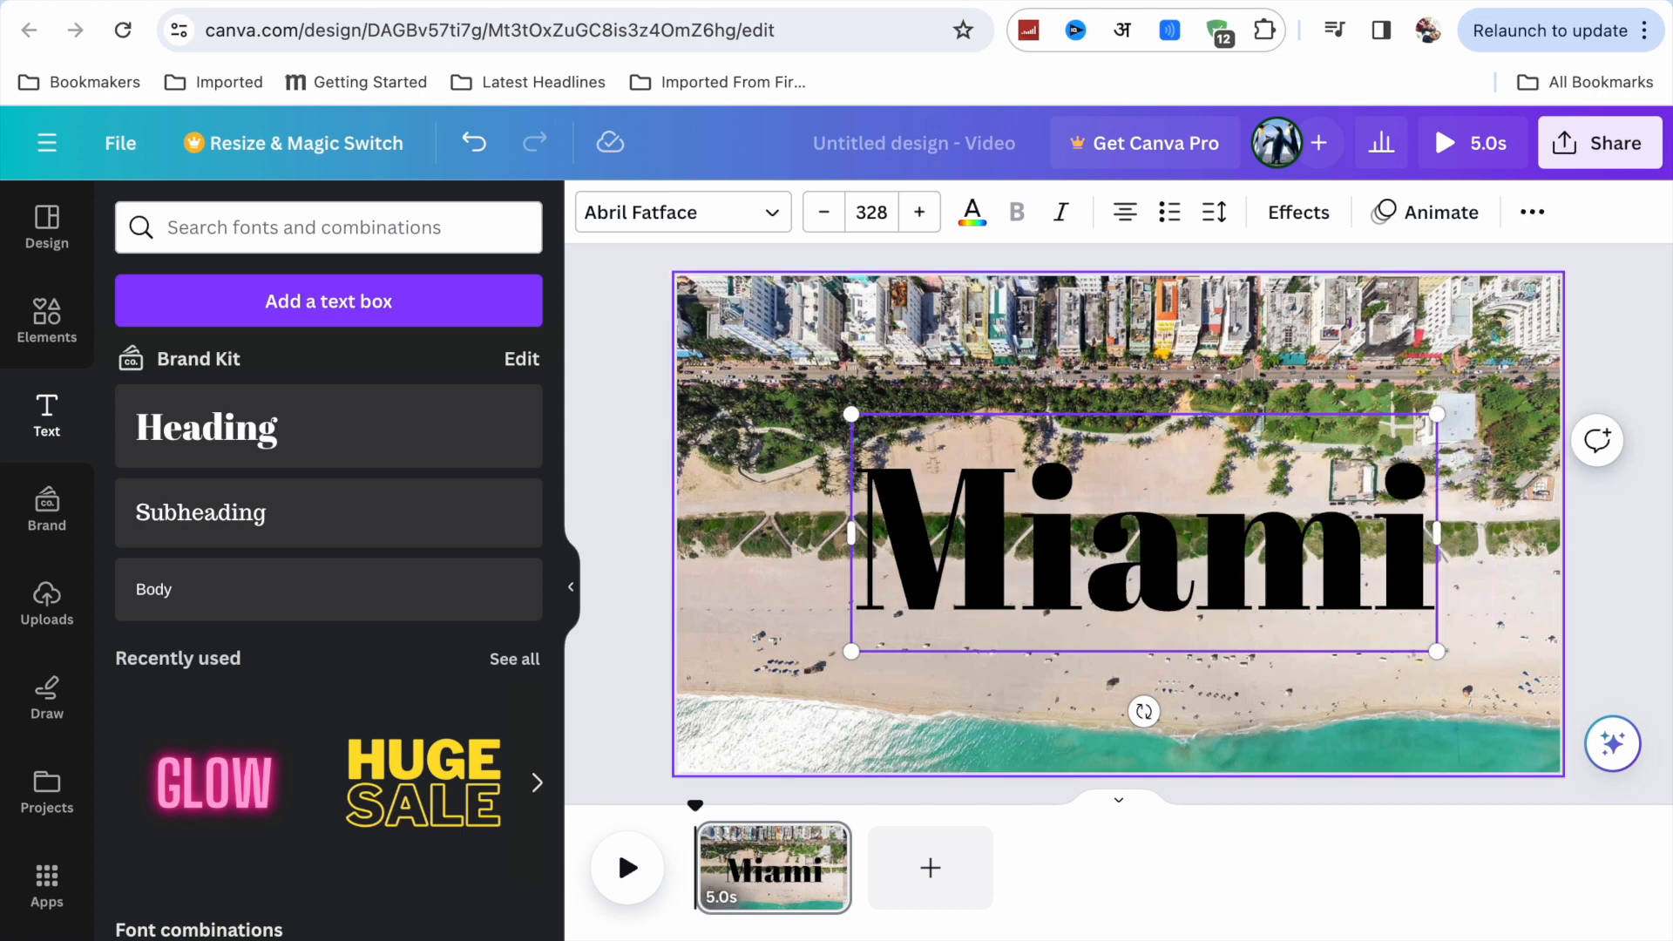
Retype the heading in capitals as "MAIMI" and enlarge it to a font size of about 402.
{"action": "left_click_drag", "start_coordinate": [1041, 561], "coordinate": [1404, 597]}
{"action": "left_click", "coordinate": [1430, 600]}
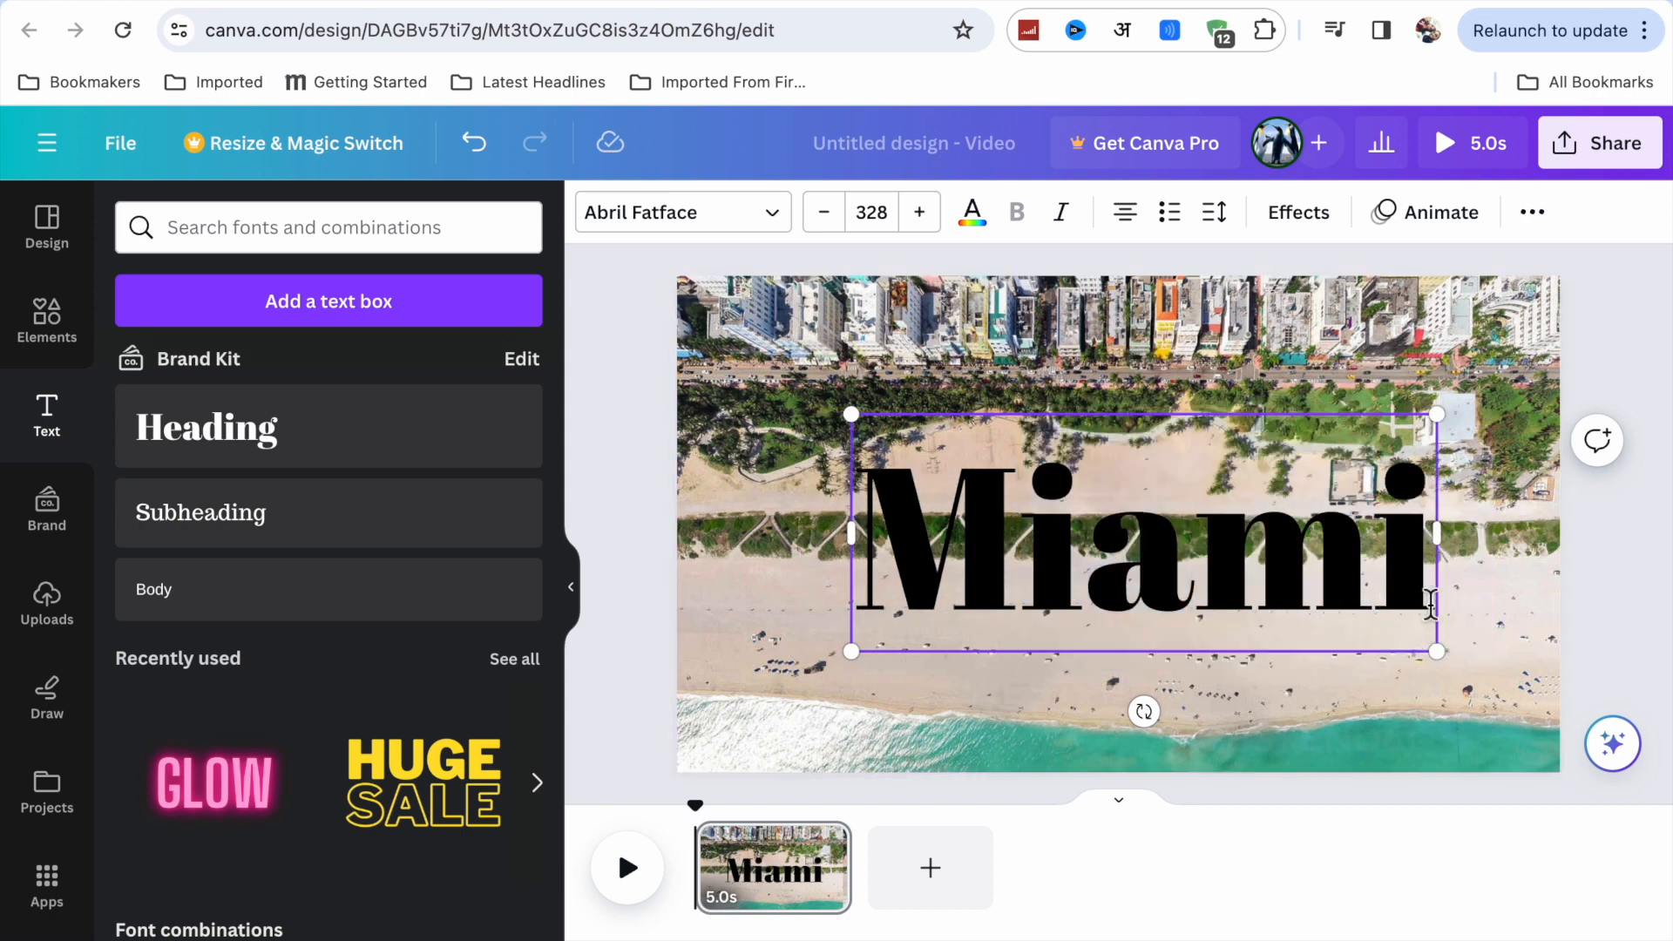
{"action": "key", "text": "BackSpace"}
{"action": "key", "text": "BackSpace"}
{"action": "key", "text": "BackSpace"}
{"action": "key", "text": "BackSpace"}
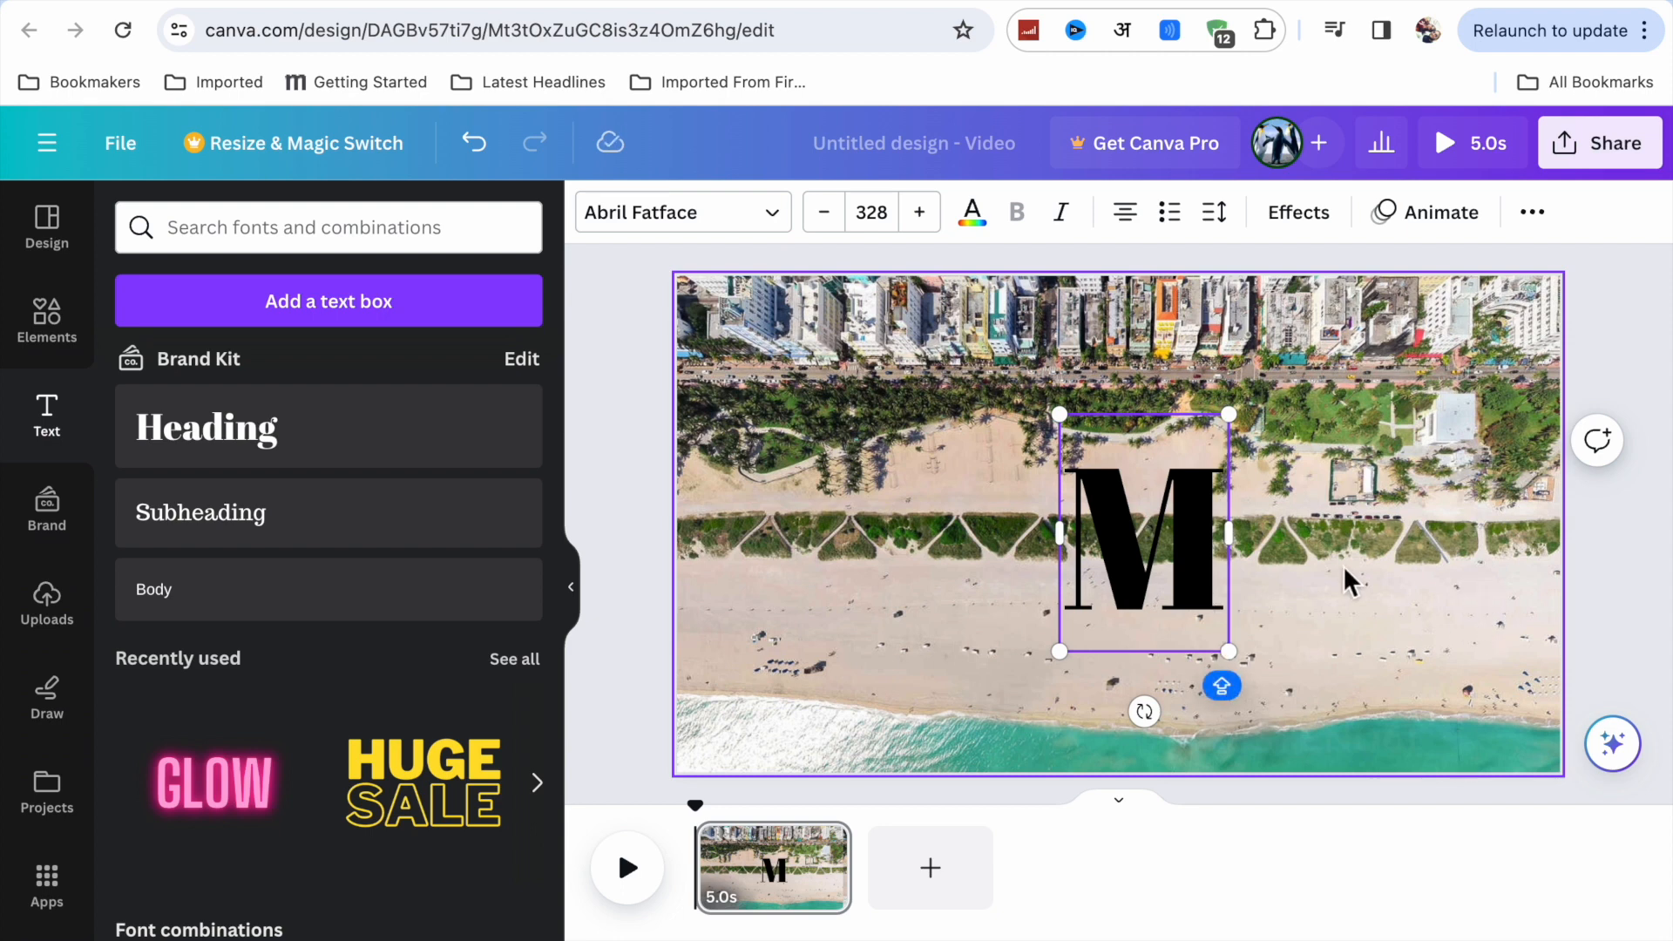
{"action": "type", "text": "AIMI"}
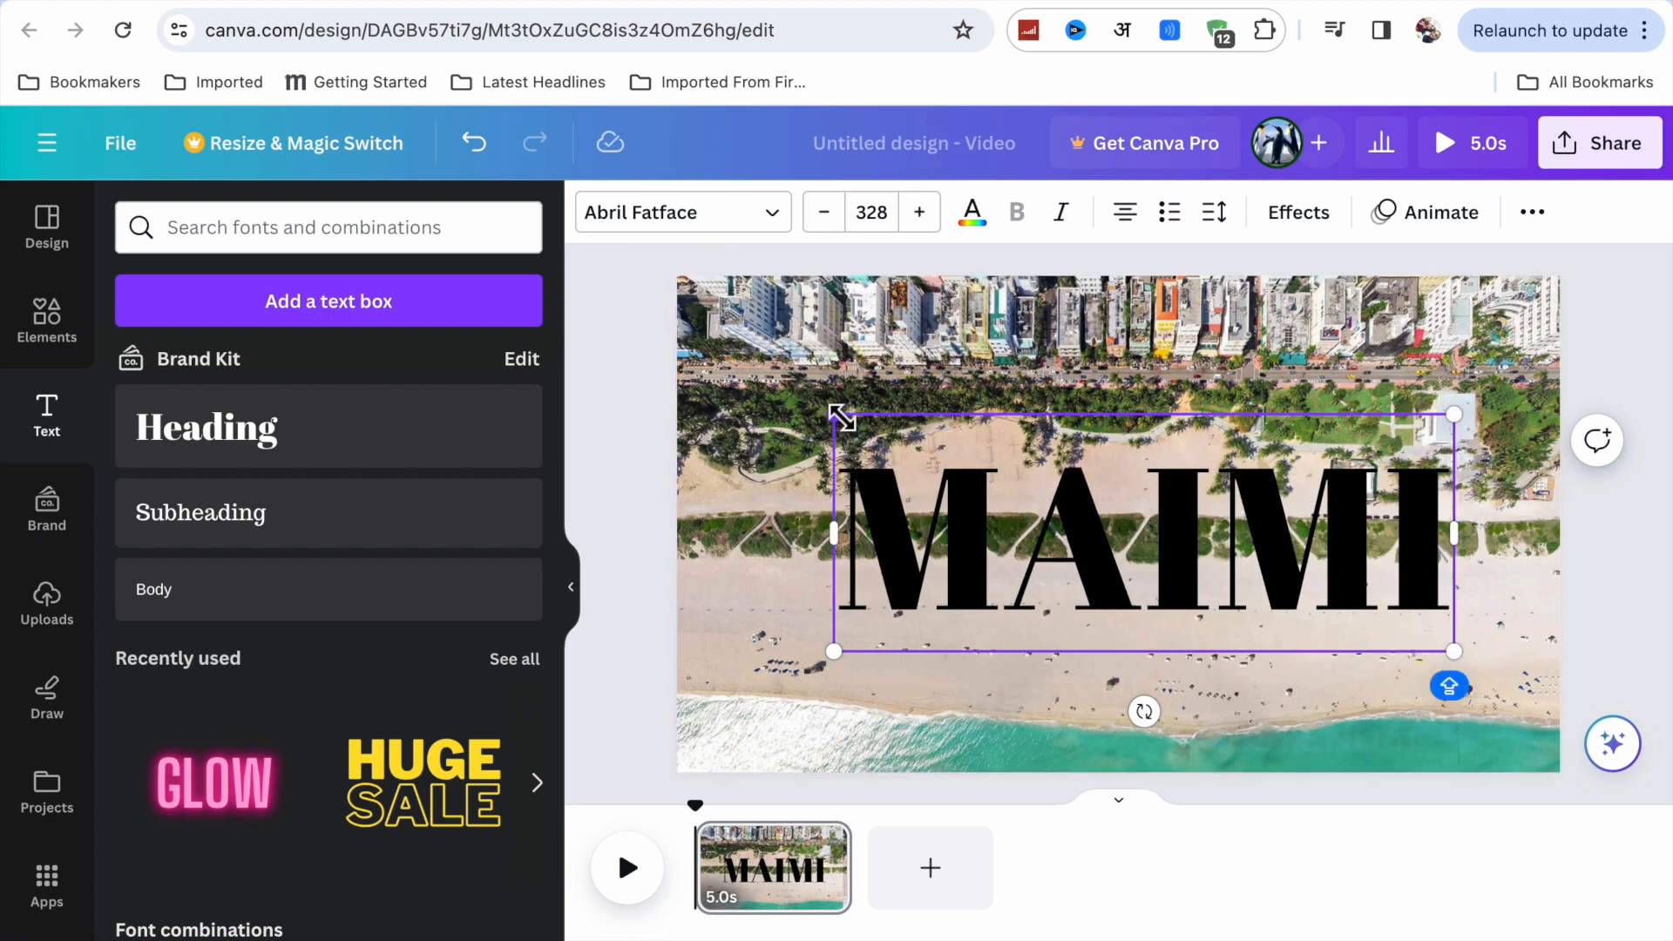
{"action": "left_click_drag", "start_coordinate": [834, 413], "coordinate": [751, 382]}
{"action": "left_click_drag", "start_coordinate": [1454, 651], "coordinate": [1511, 673]}
Change the color of the whole "MAIMI" heading to white.
{"action": "left_click", "coordinate": [973, 213]}
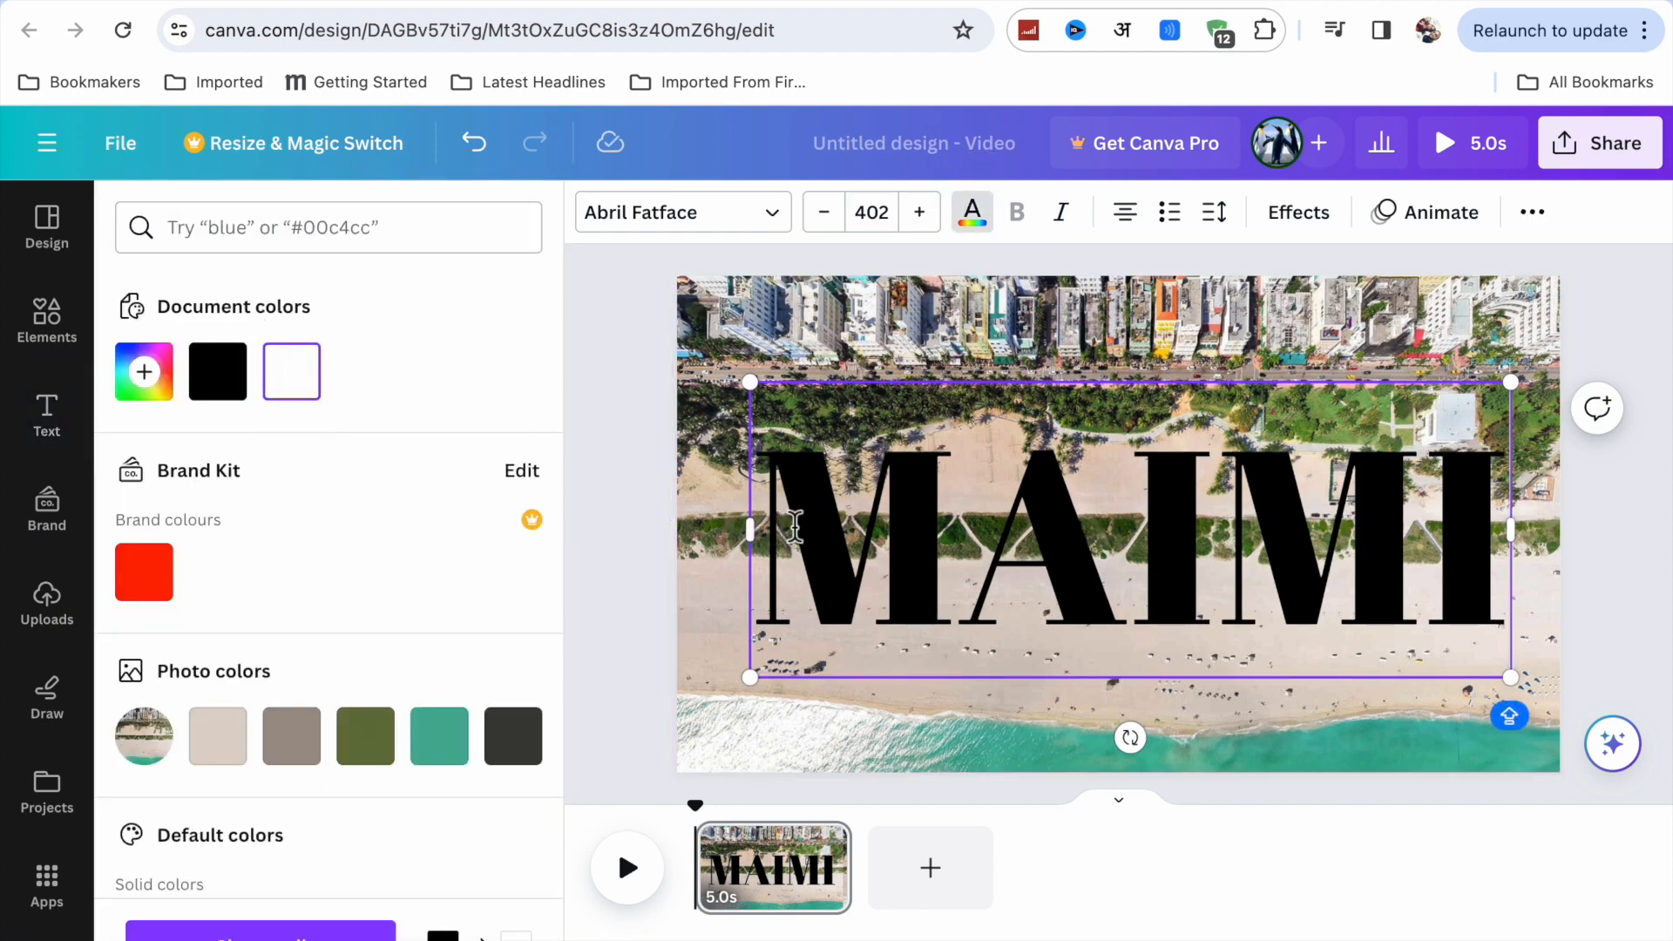
{"action": "left_click", "coordinate": [218, 372]}
{"action": "left_click_drag", "start_coordinate": [774, 515], "coordinate": [821, 558]}
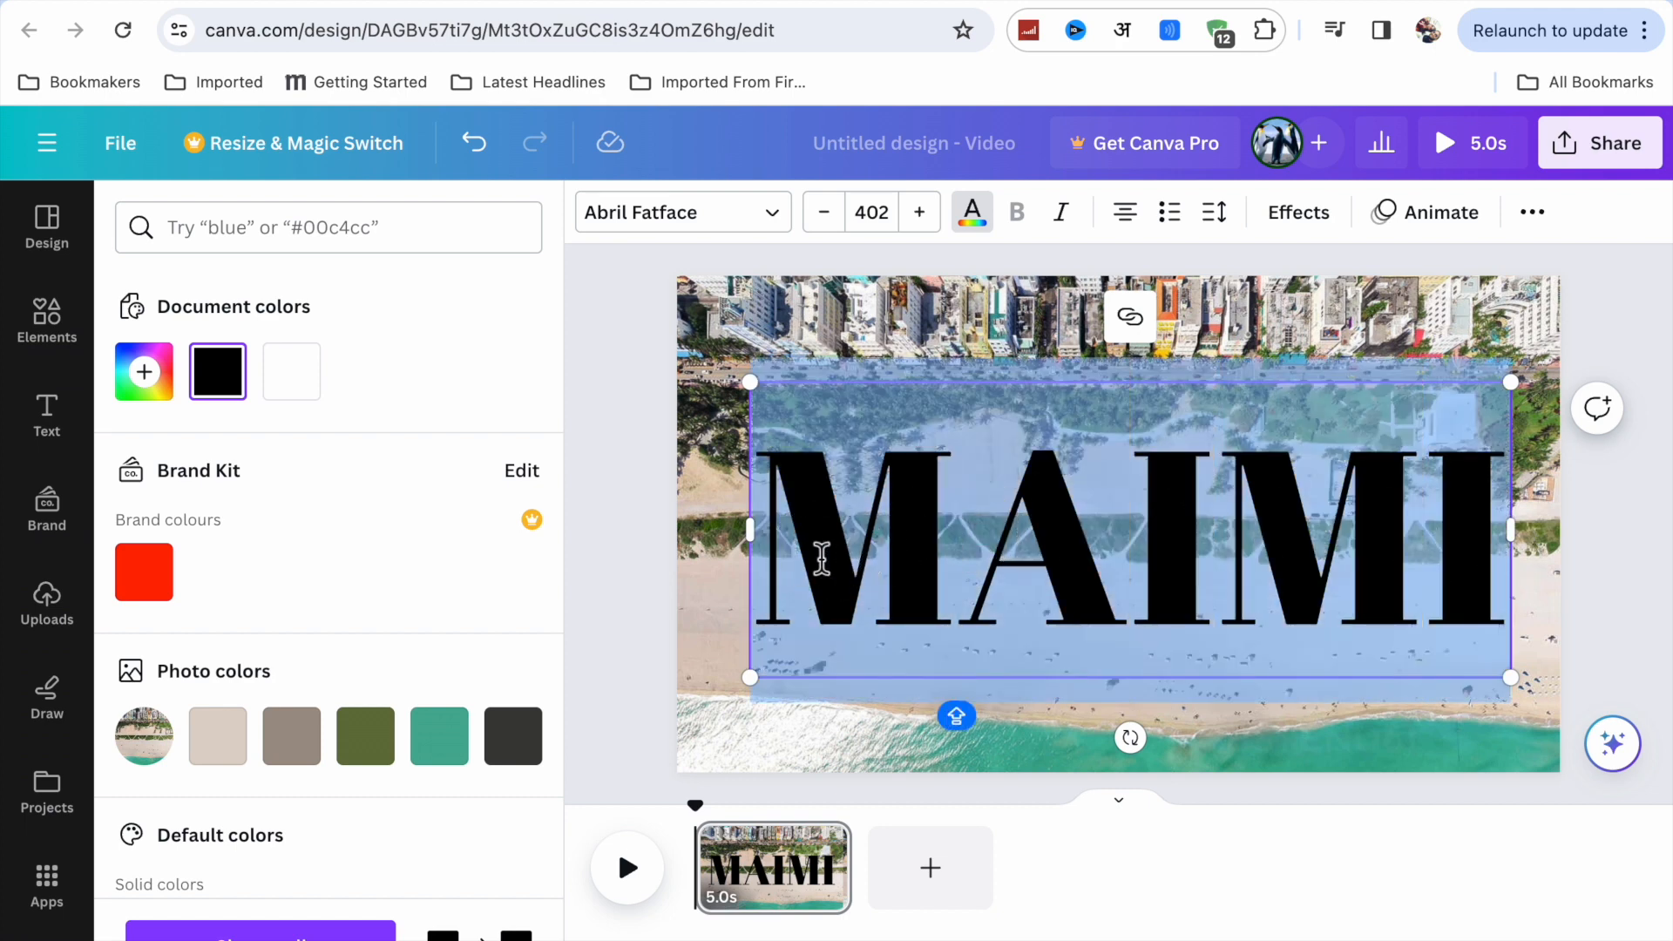
{"action": "left_click", "coordinate": [319, 397]}
Enlarge the "MAIMI" heading to a font size of about 428 and center it on the page.
{"action": "left_click_drag", "start_coordinate": [749, 382], "coordinate": [727, 373]}
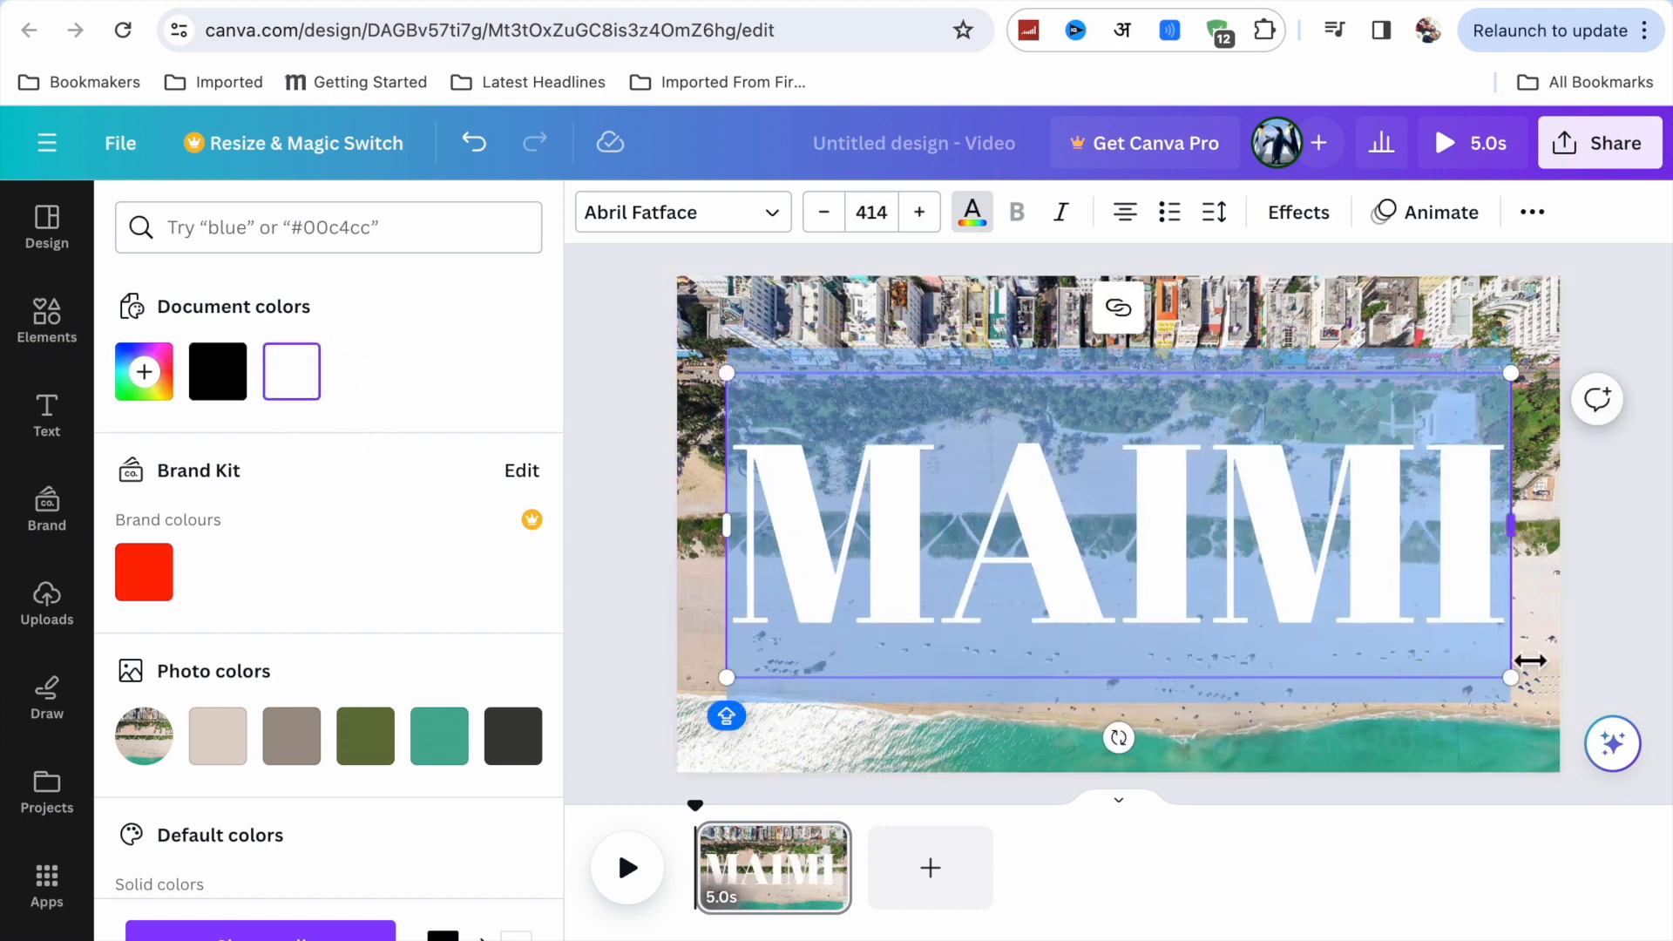
{"action": "left_click_drag", "start_coordinate": [1512, 678], "coordinate": [1536, 688]}
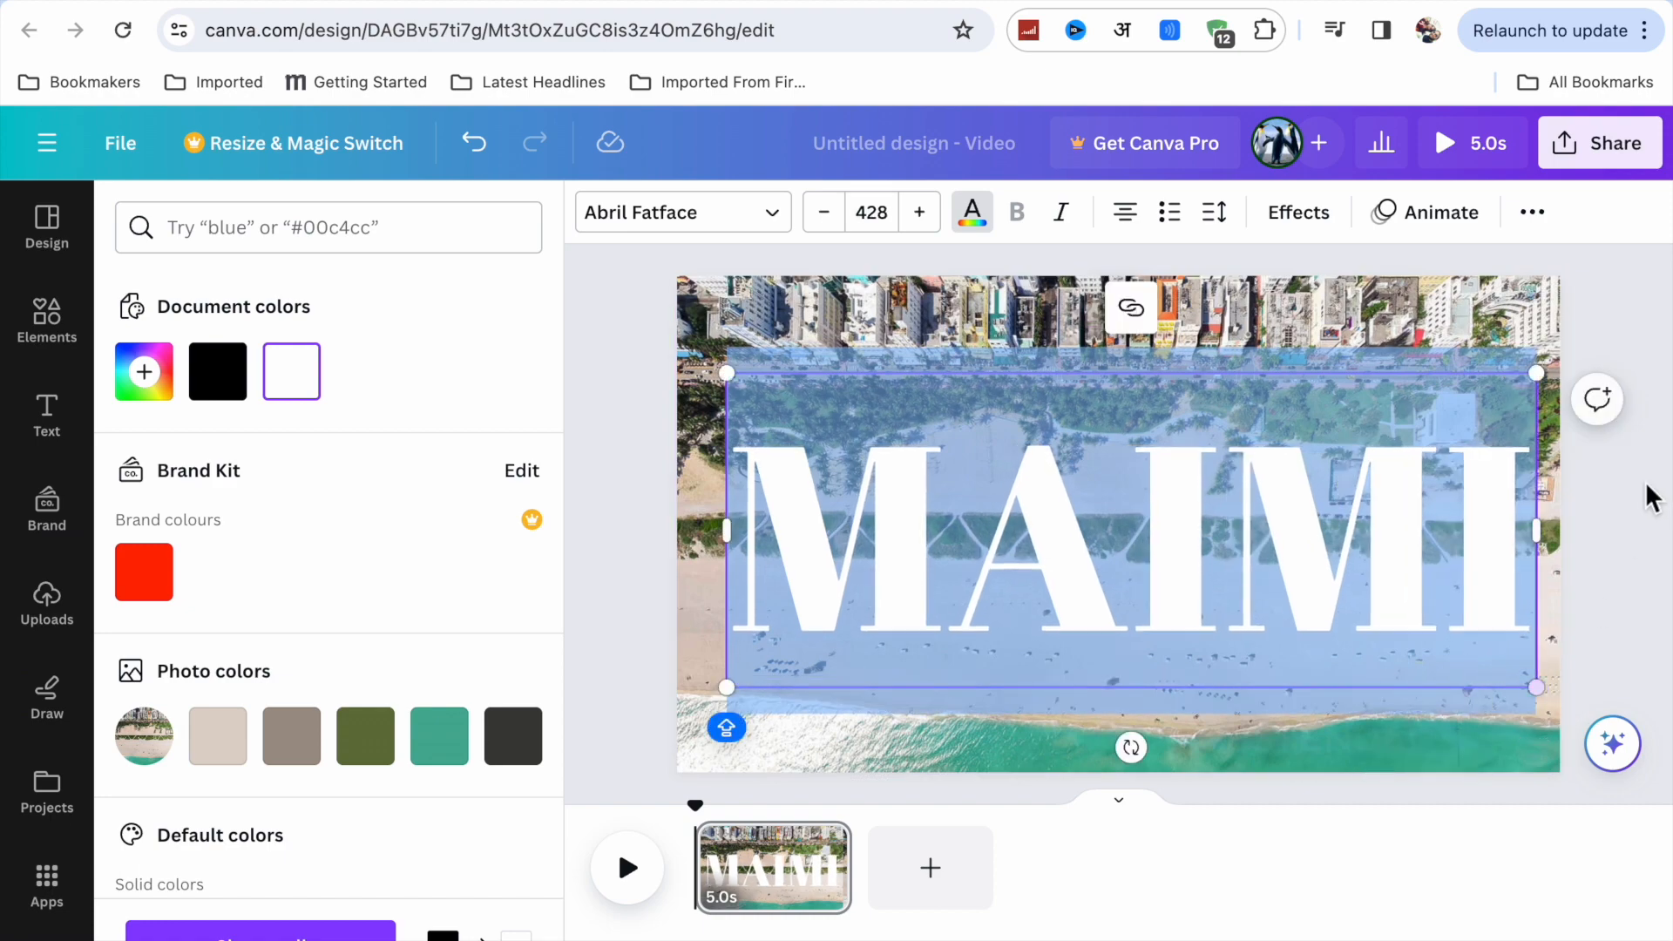
{"action": "left_click", "coordinate": [1655, 464]}
{"action": "left_click", "coordinate": [1169, 514]}
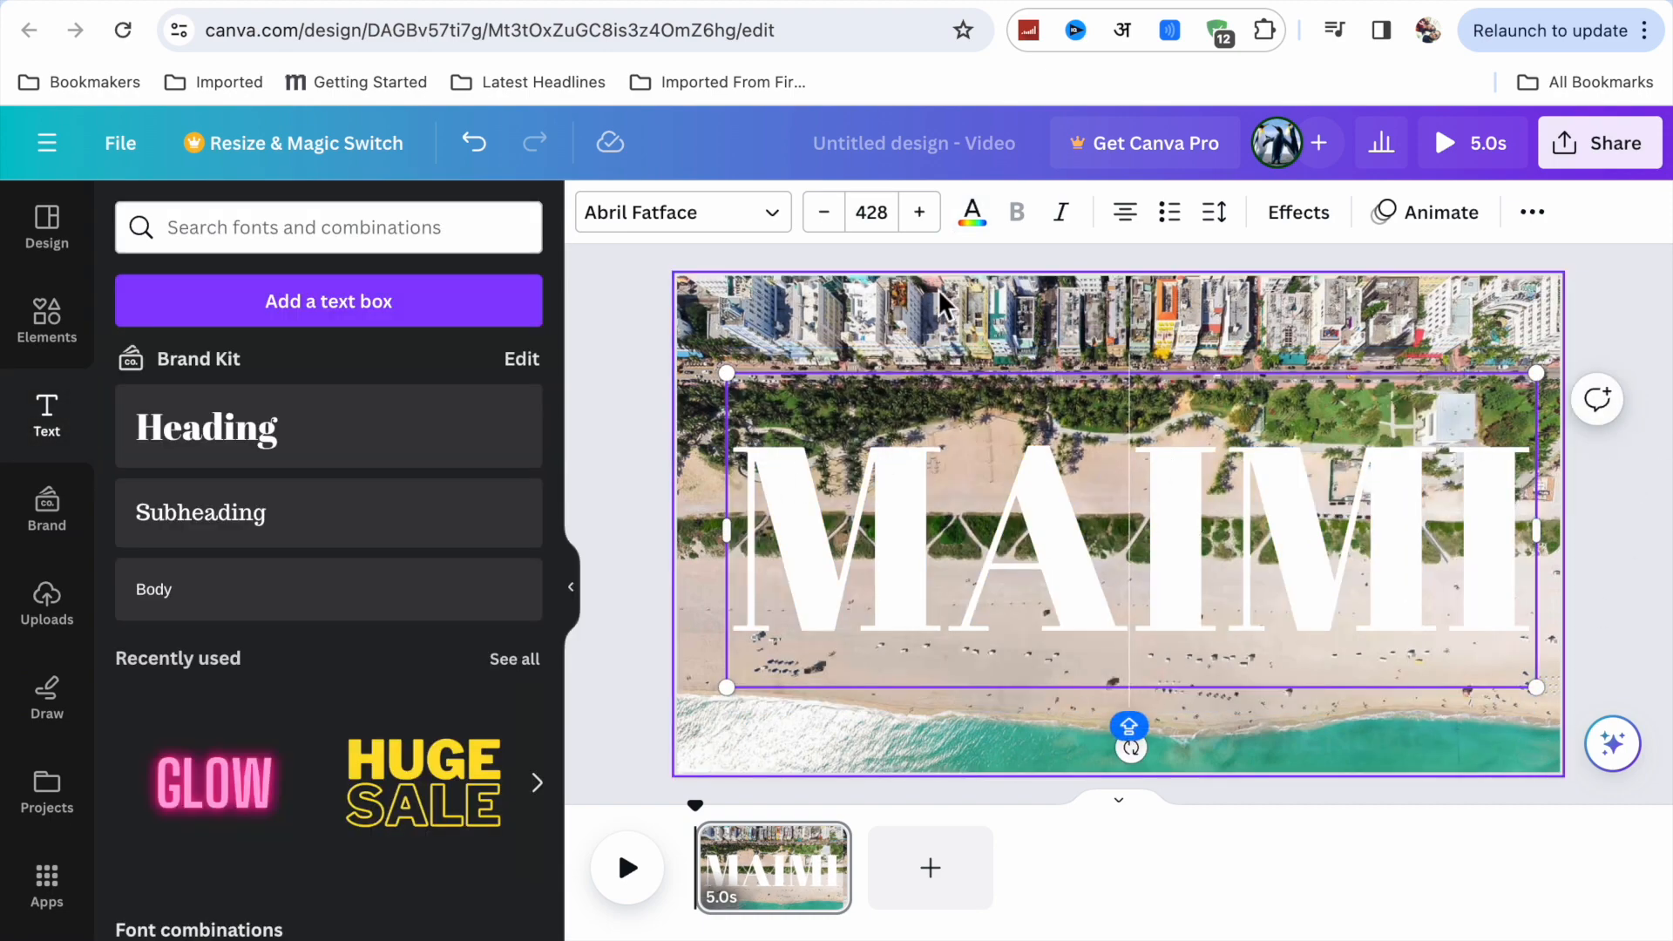
{"action": "left_click", "coordinate": [948, 329]}
{"action": "left_click", "coordinate": [755, 500]}
Change the font of the whole "MAIMI" heading to Horizon.
{"action": "left_click_drag", "start_coordinate": [744, 499], "coordinate": [1487, 515]}
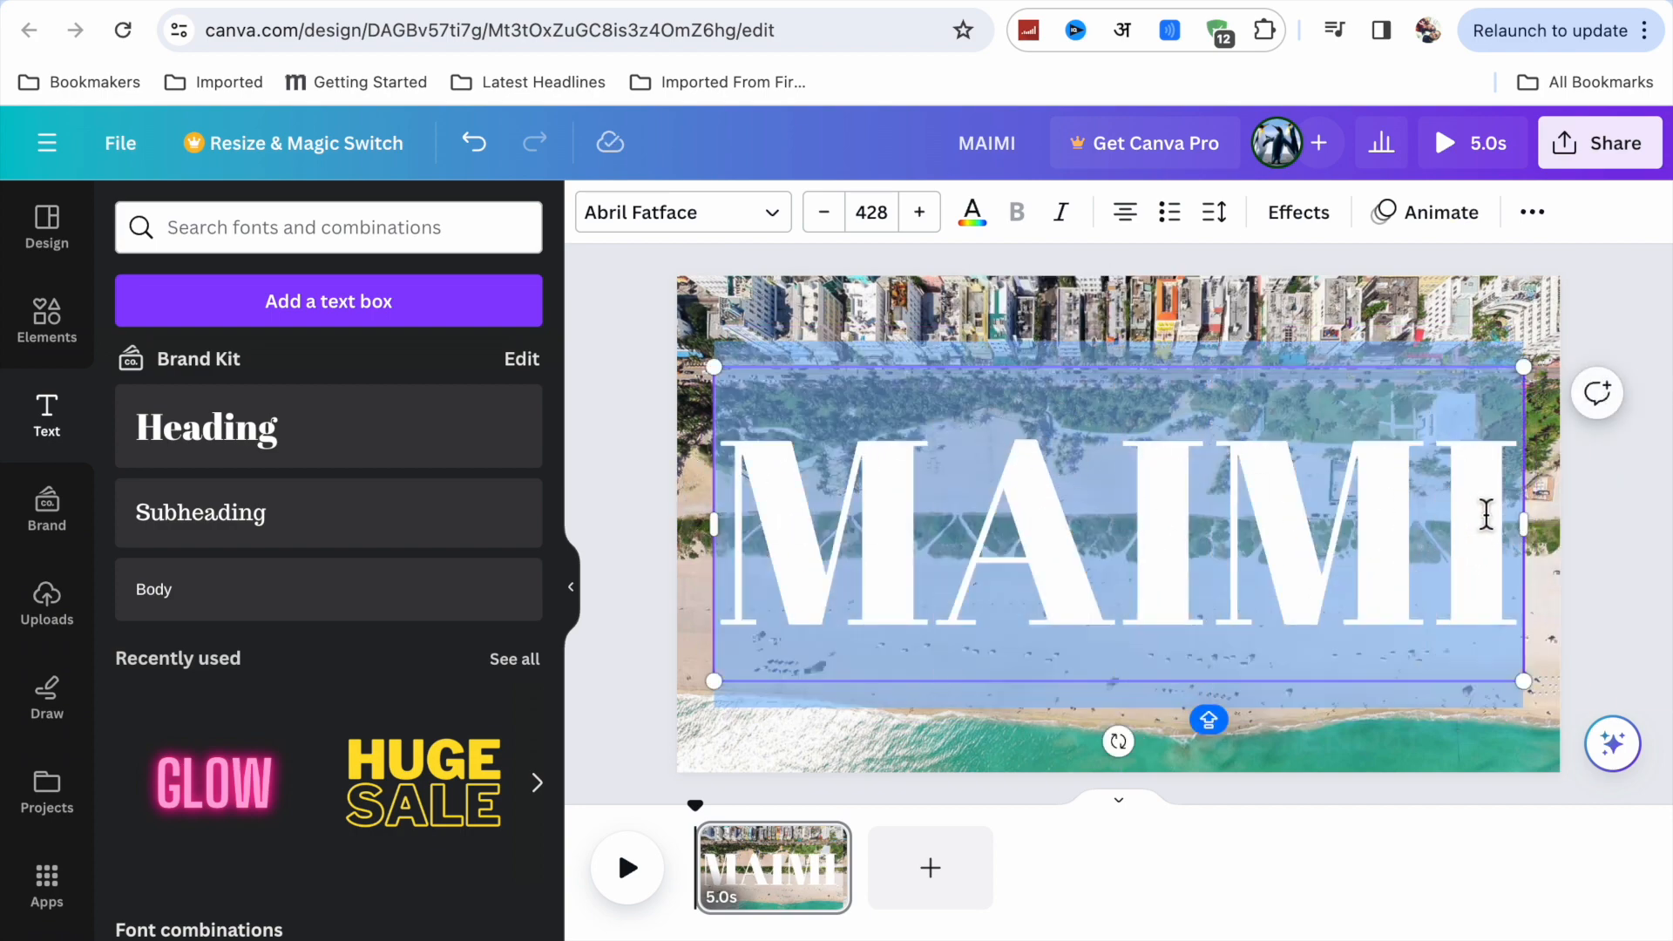
{"action": "left_click", "coordinate": [785, 218]}
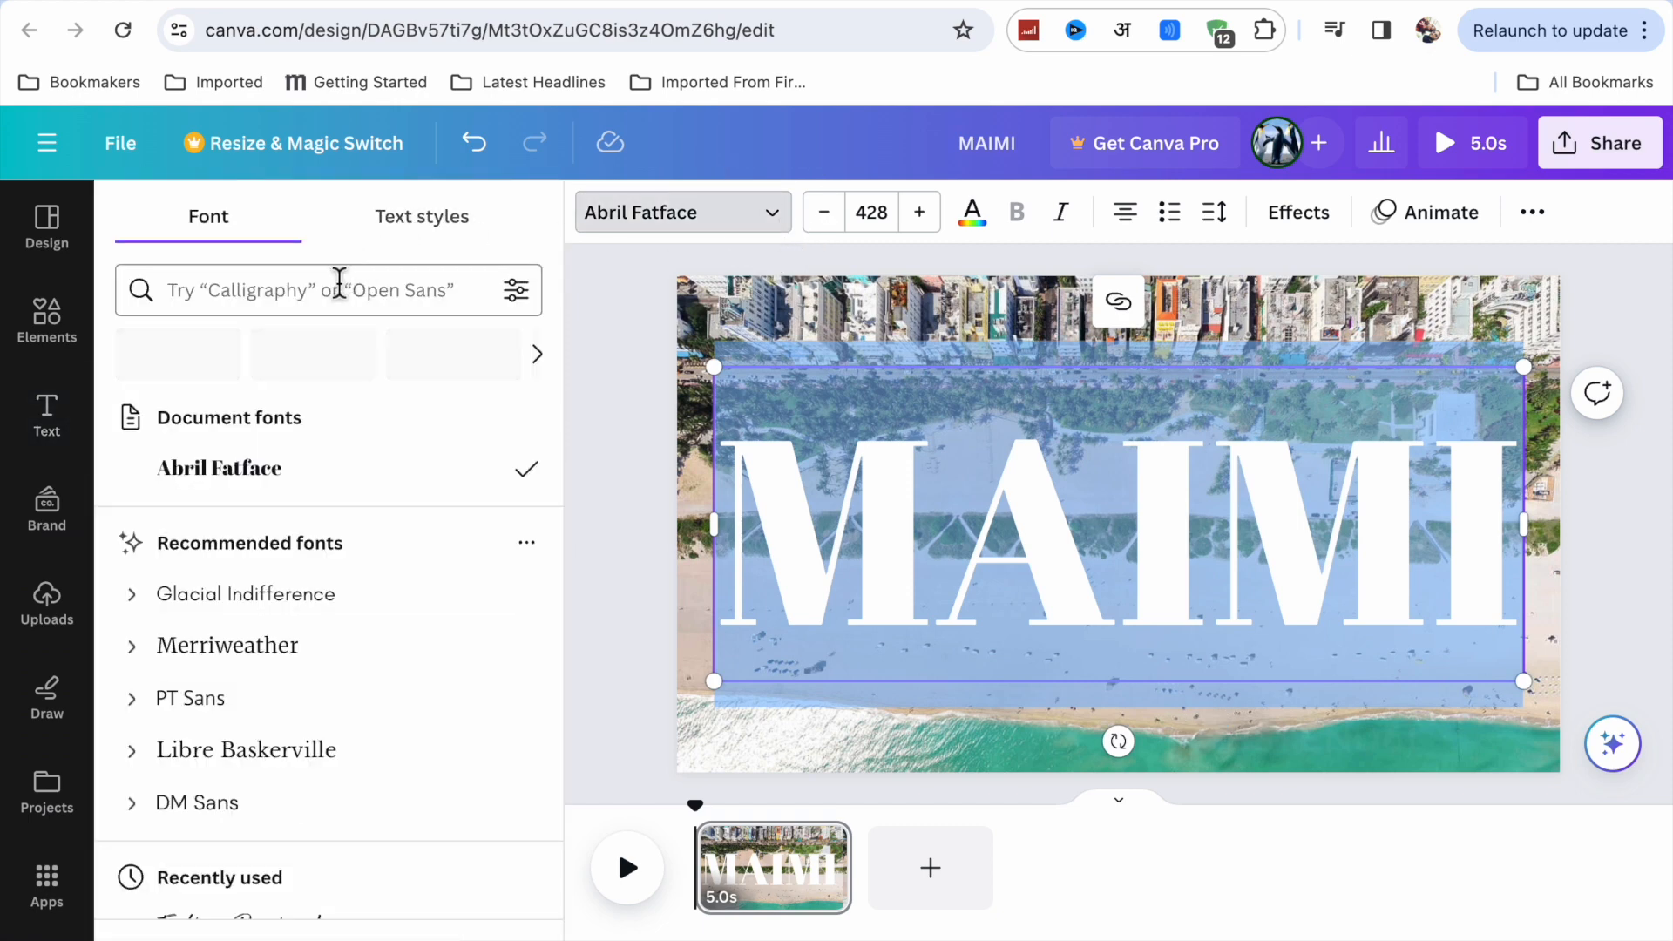
{"action": "scroll", "coordinate": [290, 671], "scroll_direction": "down", "scroll_amount": 4}
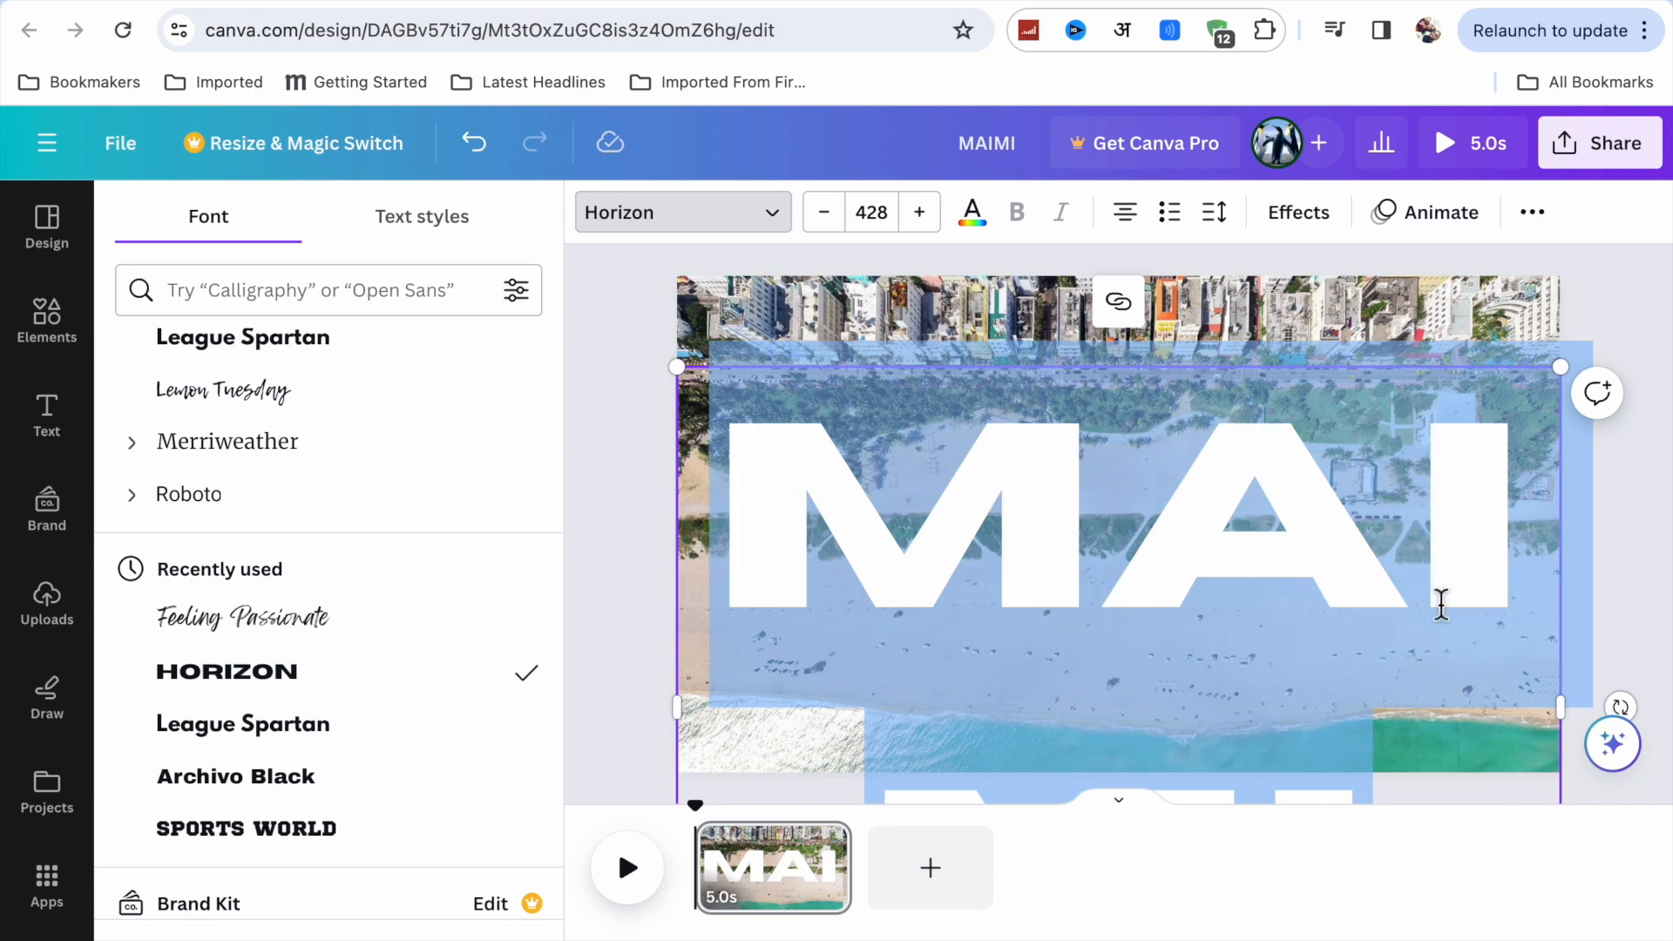
{"action": "left_click", "coordinate": [1640, 504]}
Shrink the "MAIMI" heading to a font size of about 183 and widen its box to fit on one line.
{"action": "left_click", "coordinate": [1403, 418]}
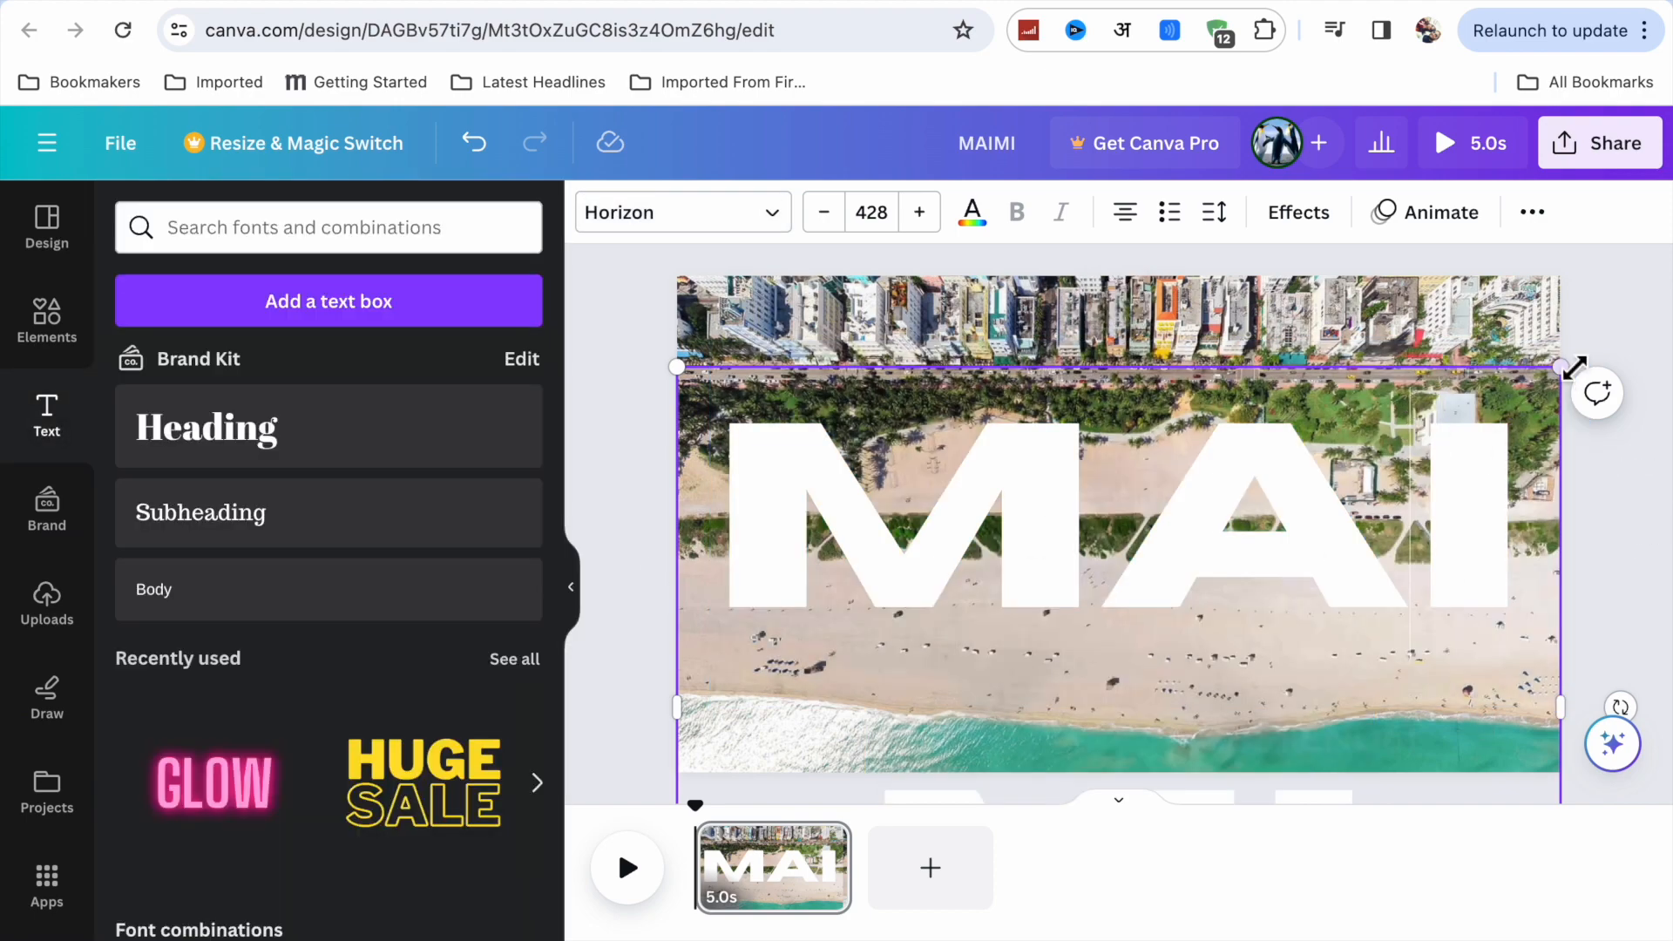
{"action": "left_click_drag", "start_coordinate": [1566, 368], "coordinate": [1213, 474]}
{"action": "left_click_drag", "start_coordinate": [1147, 646], "coordinate": [1187, 526]}
{"action": "left_click", "coordinate": [1291, 551]}
{"action": "left_click_drag", "start_coordinate": [1177, 609], "coordinate": [1240, 398]}
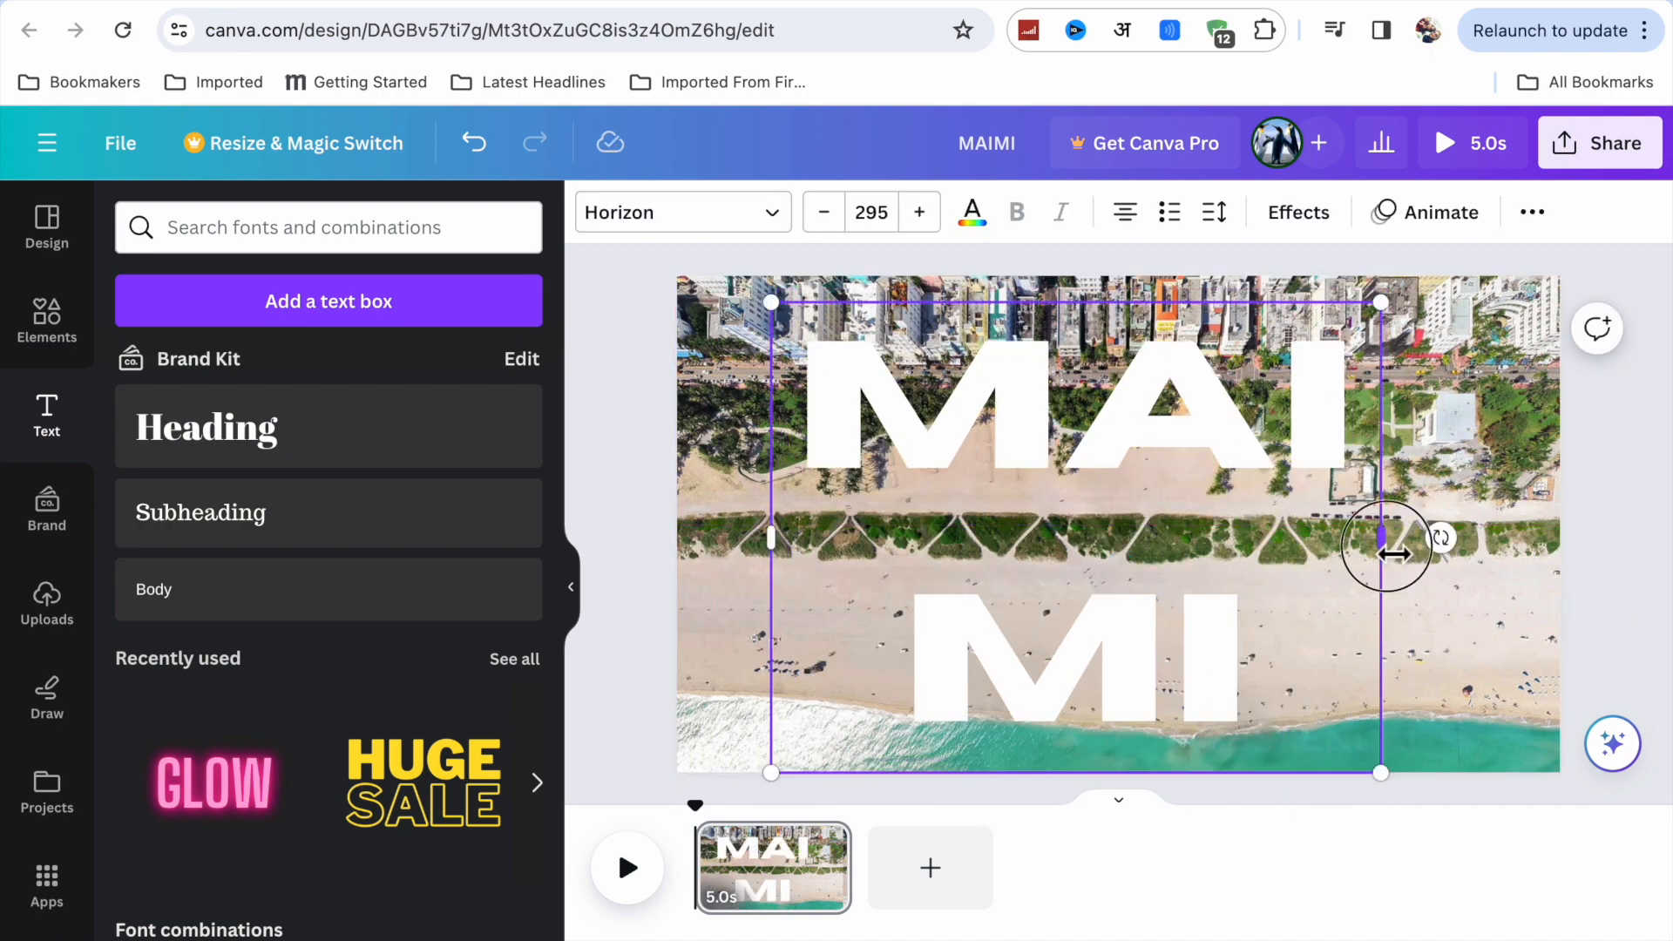
{"action": "left_click_drag", "start_coordinate": [1389, 538], "coordinate": [1444, 580]}
{"action": "left_click_drag", "start_coordinate": [1429, 773], "coordinate": [1178, 594]}
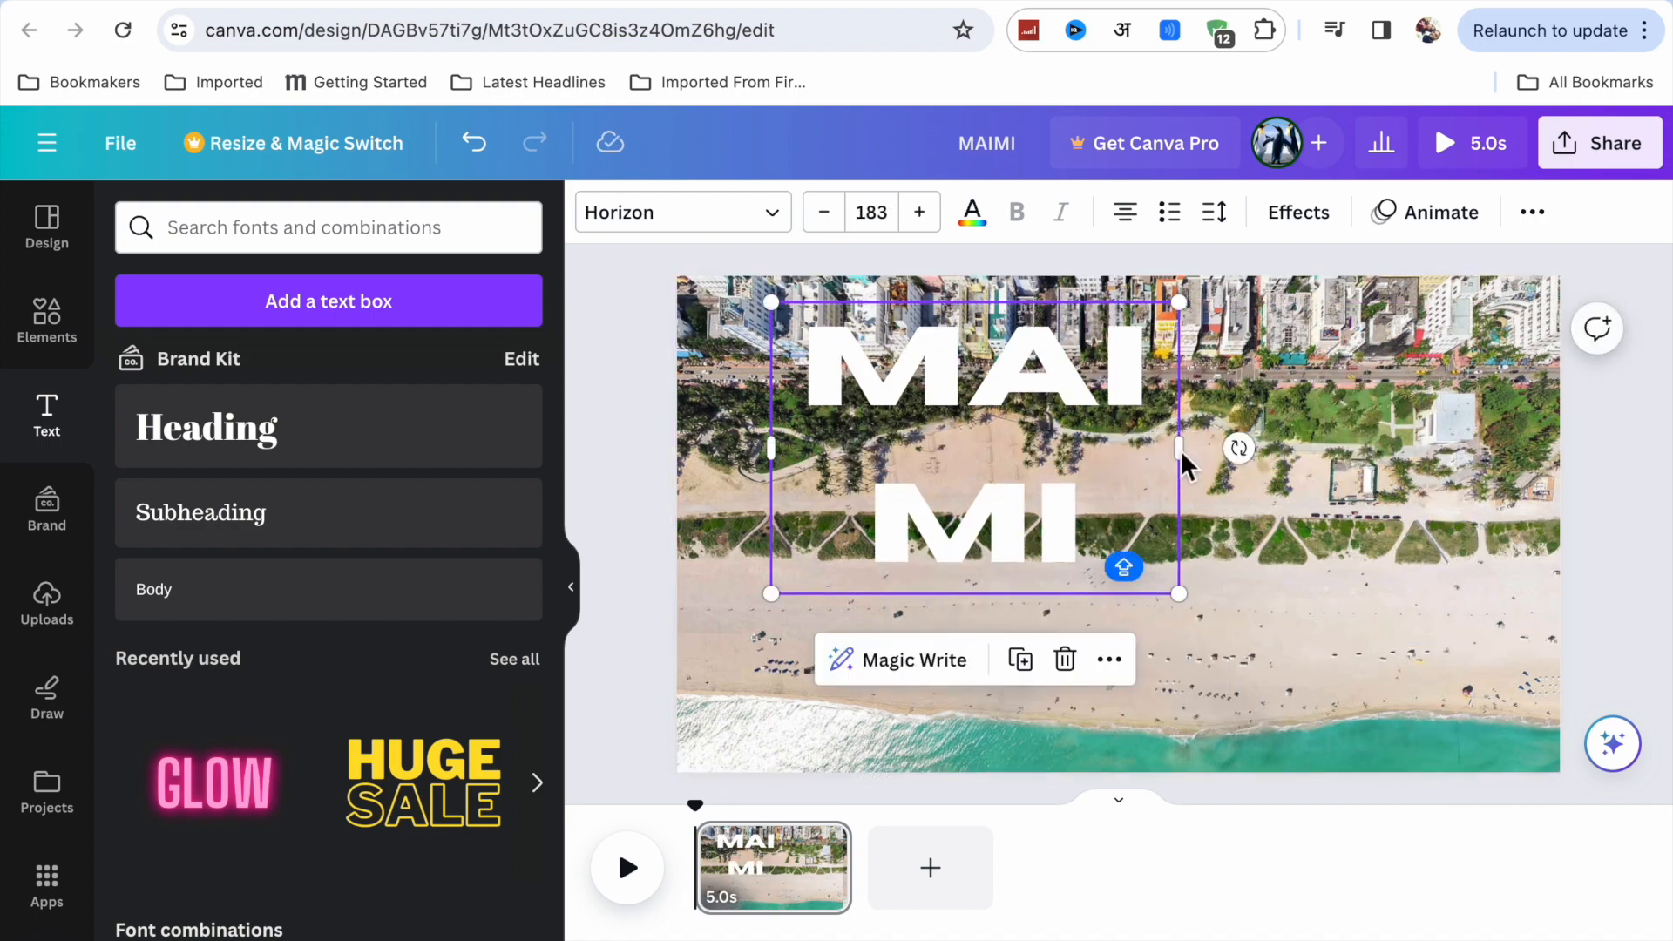
{"action": "left_click_drag", "start_coordinate": [1180, 449], "coordinate": [1474, 436]}
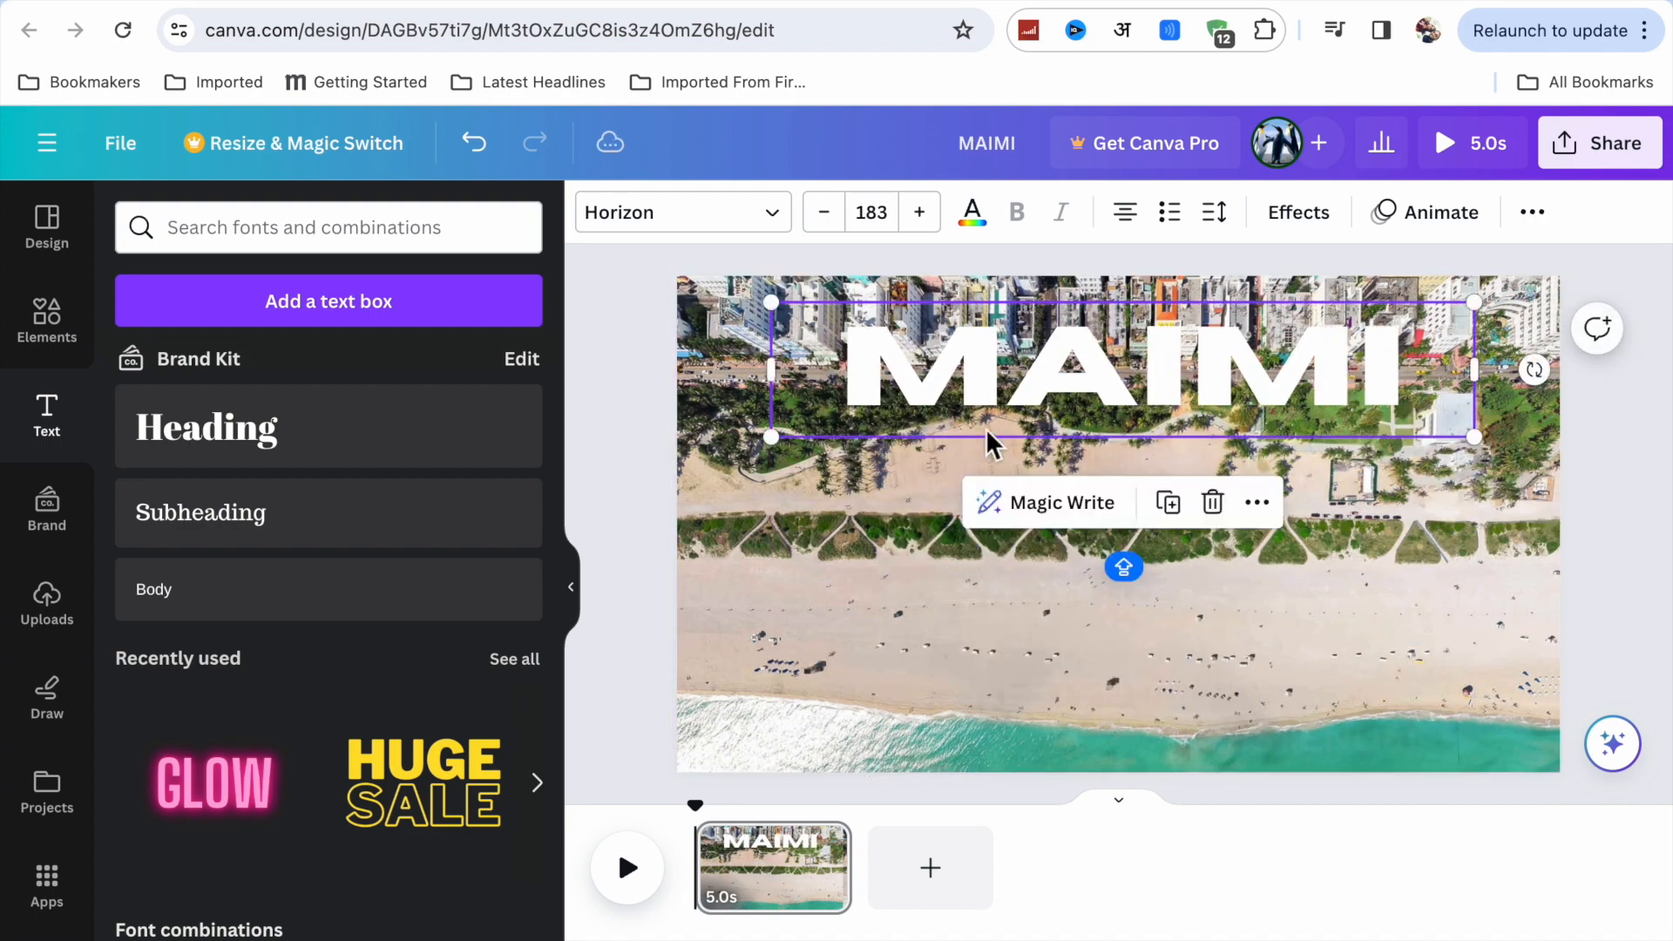
Move the "MAIMI" heading to the middle of the page and scale it up to span nearly the full width.
{"action": "left_click_drag", "start_coordinate": [1019, 384], "coordinate": [1015, 562]}
{"action": "left_click_drag", "start_coordinate": [767, 482], "coordinate": [652, 460]}
{"action": "left_click_drag", "start_coordinate": [1476, 614], "coordinate": [1623, 780]}
{"action": "left_click_drag", "start_coordinate": [1226, 474], "coordinate": [1190, 451]}
Increase the heading's font size to 270.
{"action": "left_click", "coordinate": [932, 212]}
{"action": "left_click", "coordinate": [932, 212]}
{"action": "left_click", "coordinate": [932, 211]}
{"action": "left_click", "coordinate": [932, 212]}
{"action": "left_click", "coordinate": [932, 212]}
{"action": "left_click", "coordinate": [932, 212]}
{"action": "left_click", "coordinate": [932, 212]}
{"action": "left_click", "coordinate": [932, 212]}
{"action": "left_click", "coordinate": [932, 211]}
{"action": "left_click", "coordinate": [932, 212]}
{"action": "left_click", "coordinate": [932, 211]}
{"action": "left_click", "coordinate": [934, 212]}
{"action": "left_click", "coordinate": [935, 212]}
{"action": "left_click", "coordinate": [934, 212]}
{"action": "left_click", "coordinate": [934, 212]}
{"action": "left_click", "coordinate": [934, 212]}
{"action": "left_click", "coordinate": [934, 212]}
{"action": "left_click", "coordinate": [934, 212]}
{"action": "left_click", "coordinate": [934, 212]}
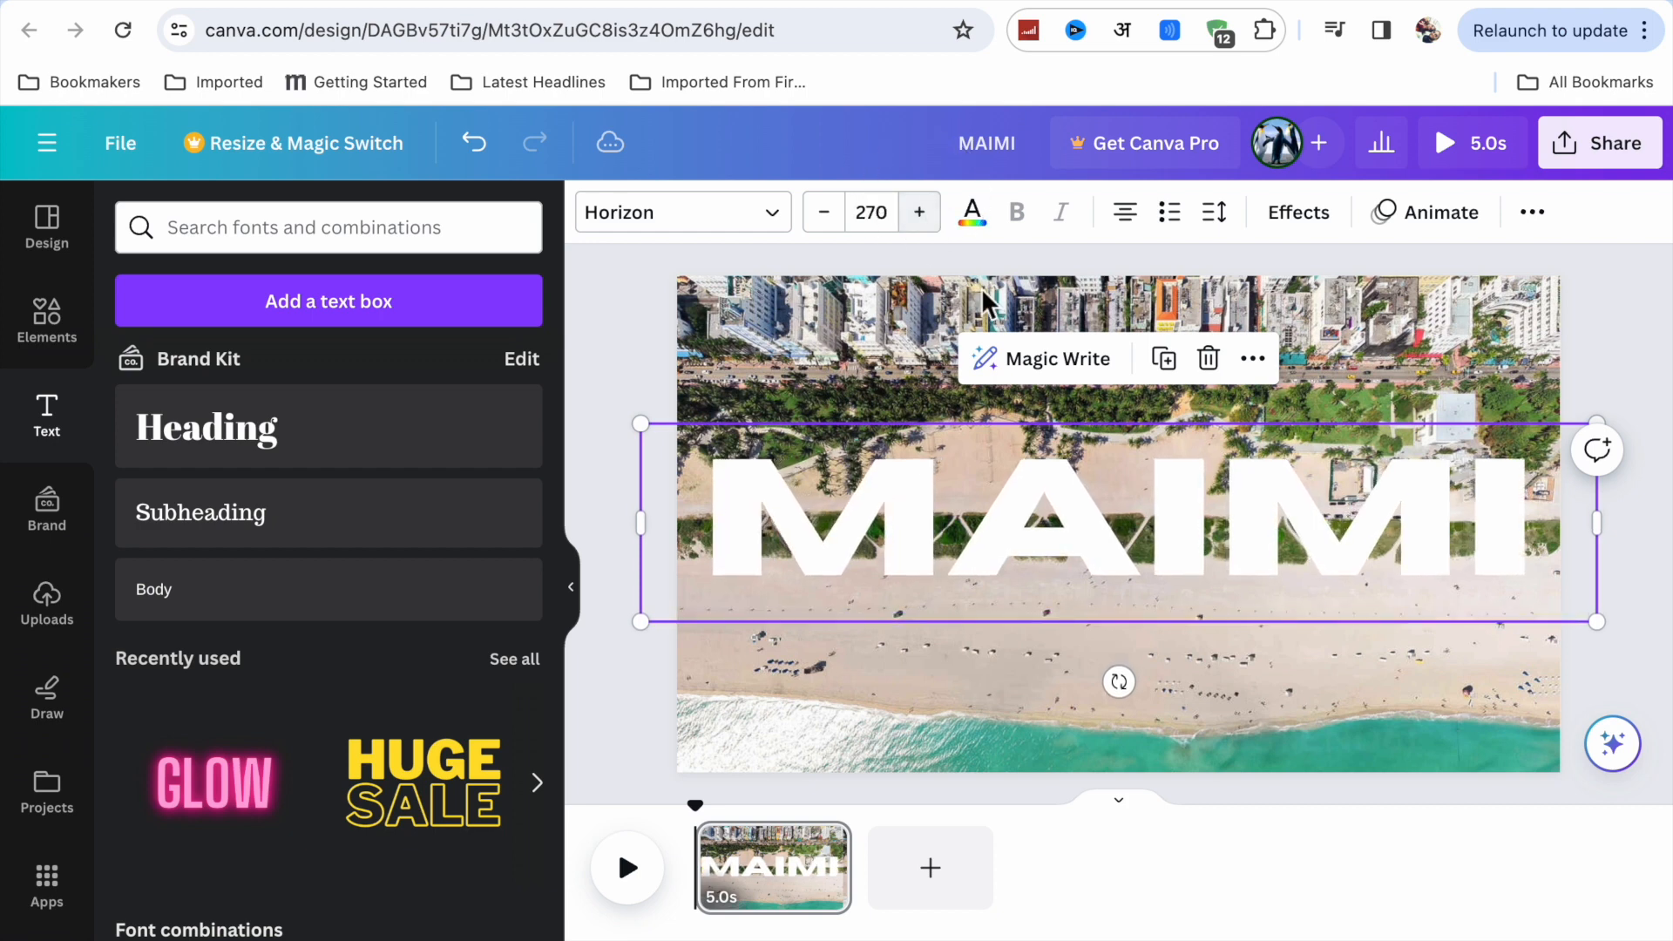
Apply a Shadow effect to the heading and color it #53AE92, sampled from the green sea in the photo.
{"action": "left_click", "coordinate": [1300, 218]}
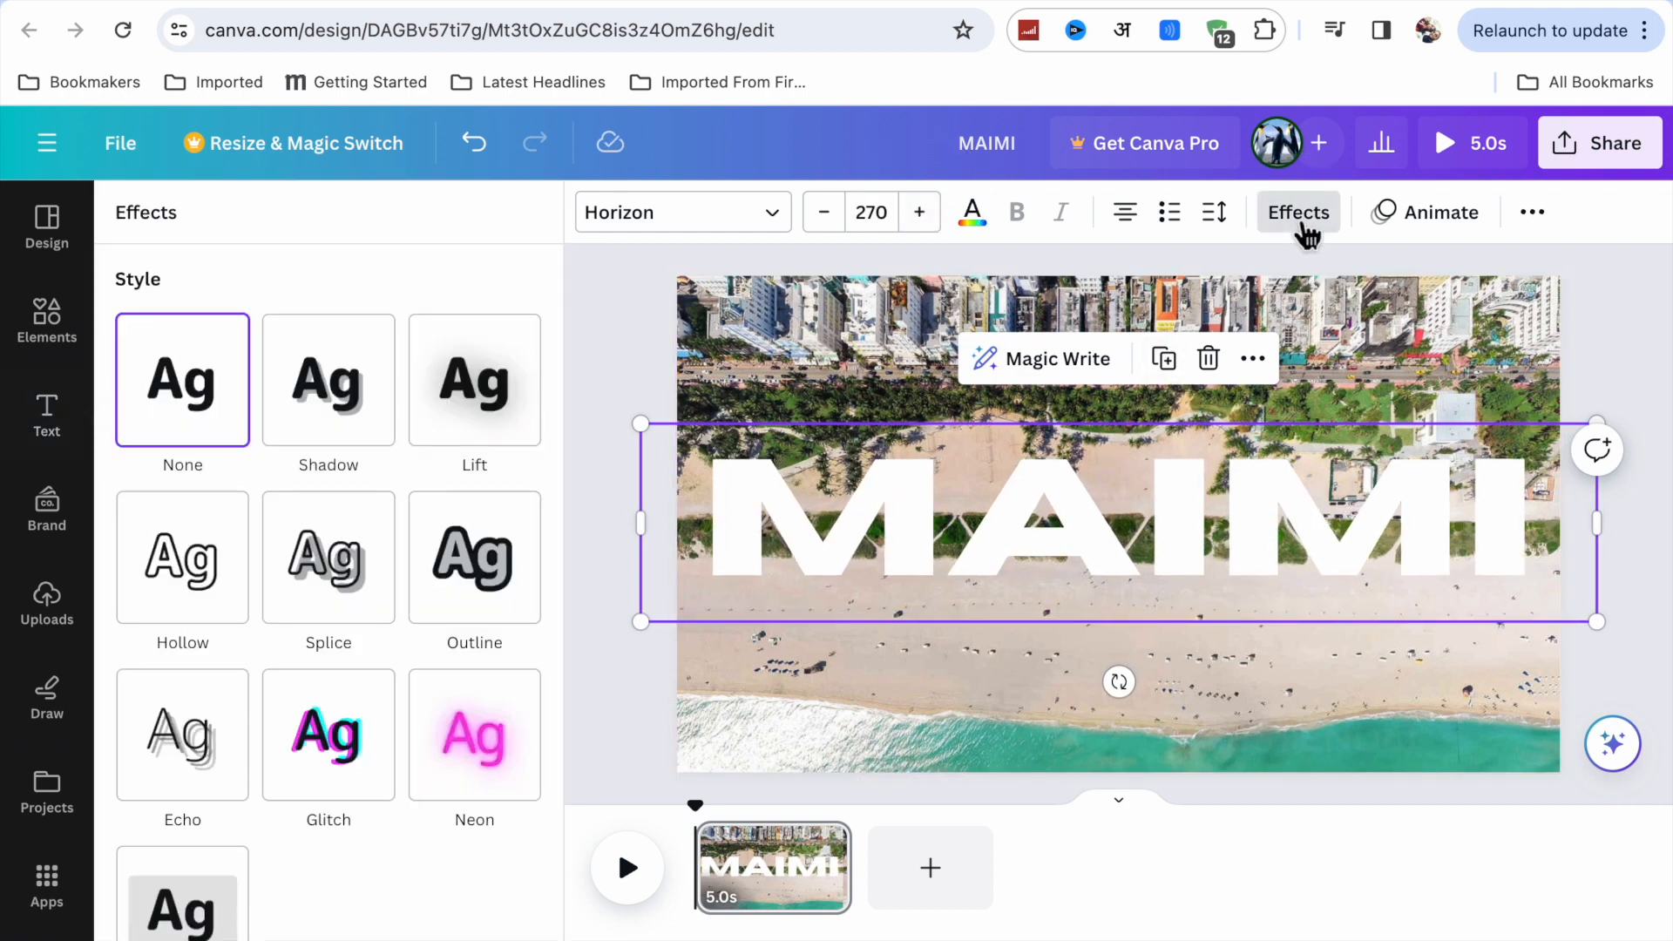
{"action": "left_click", "coordinate": [319, 451]}
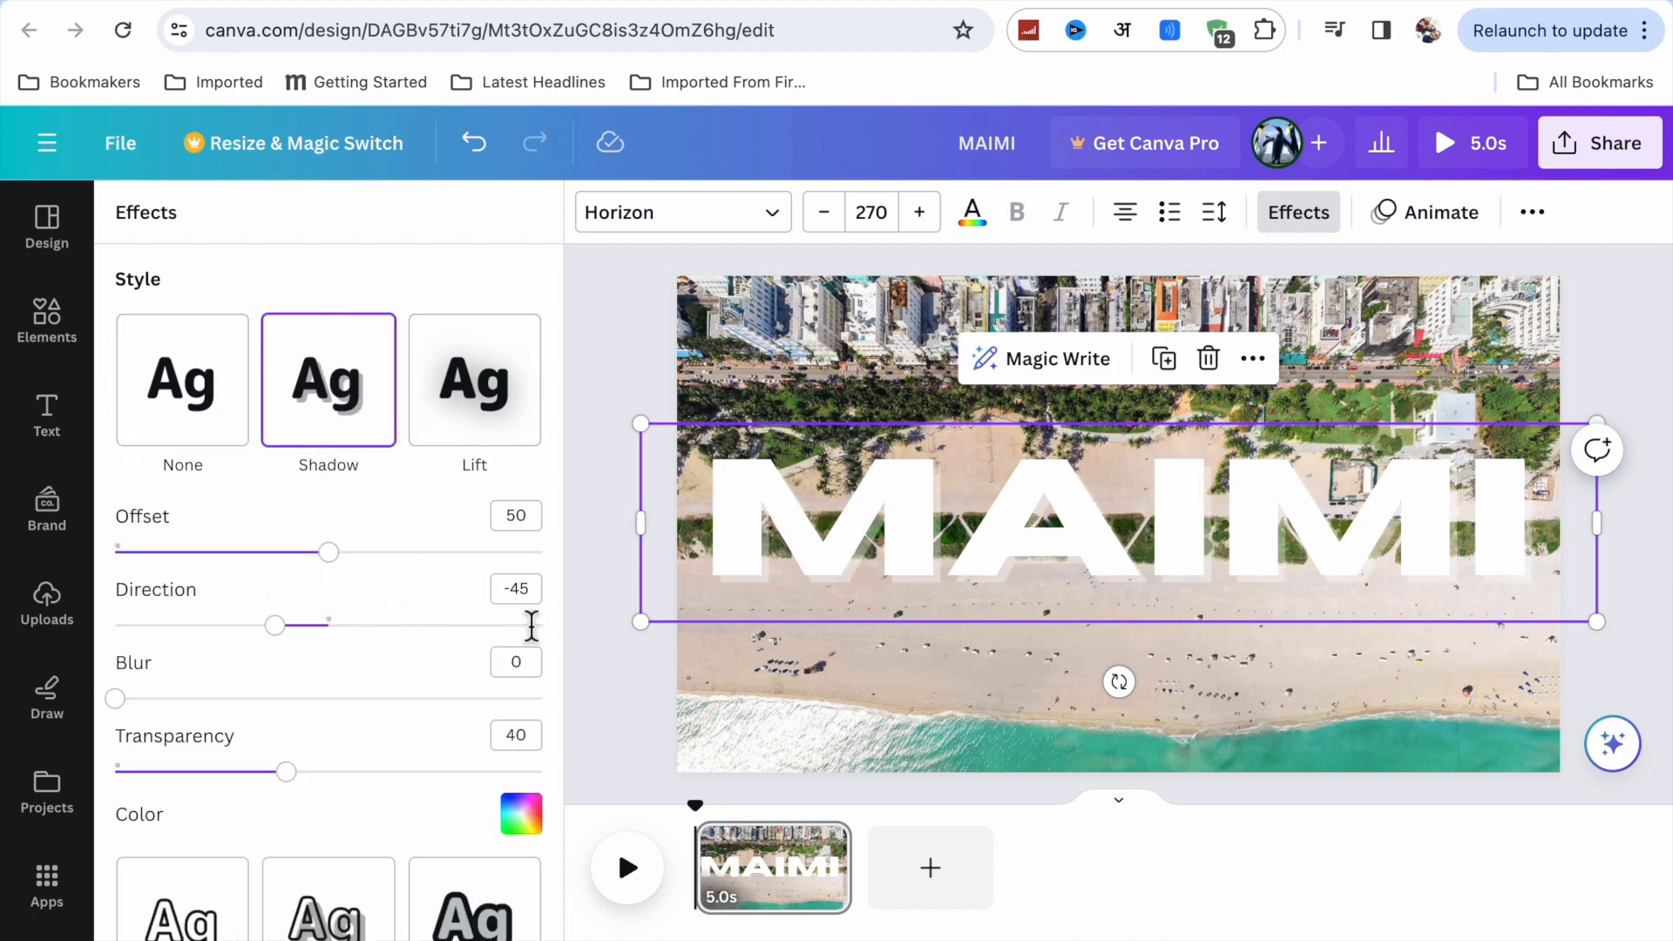
{"action": "left_click", "coordinate": [521, 813]}
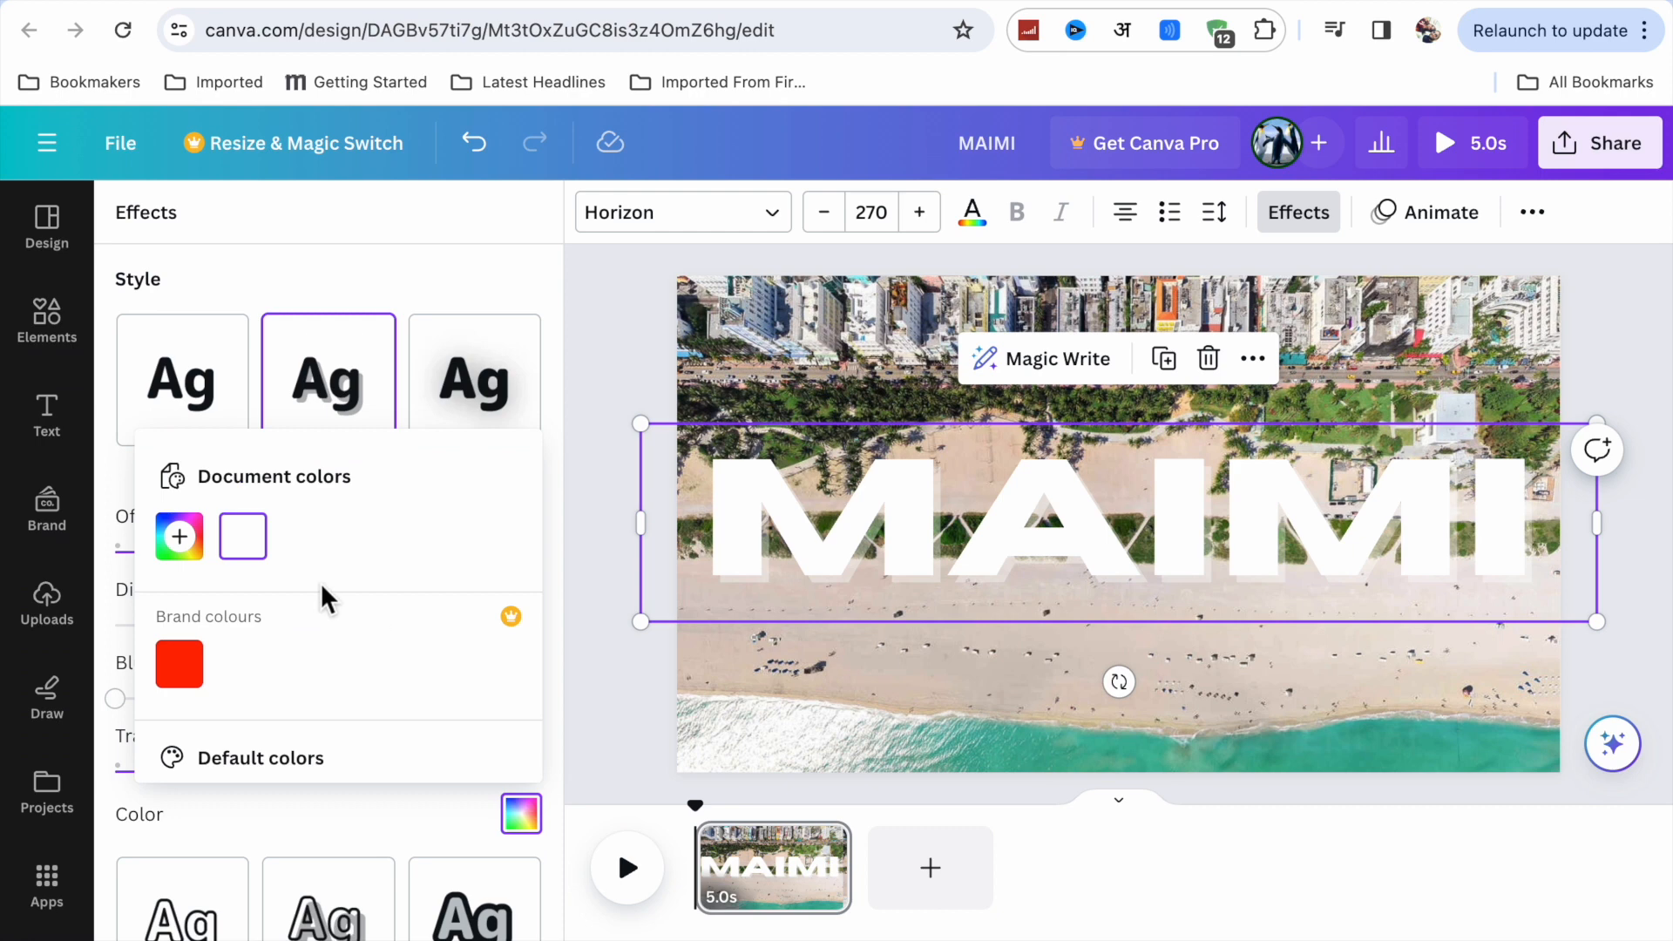
{"action": "left_click", "coordinate": [174, 527]}
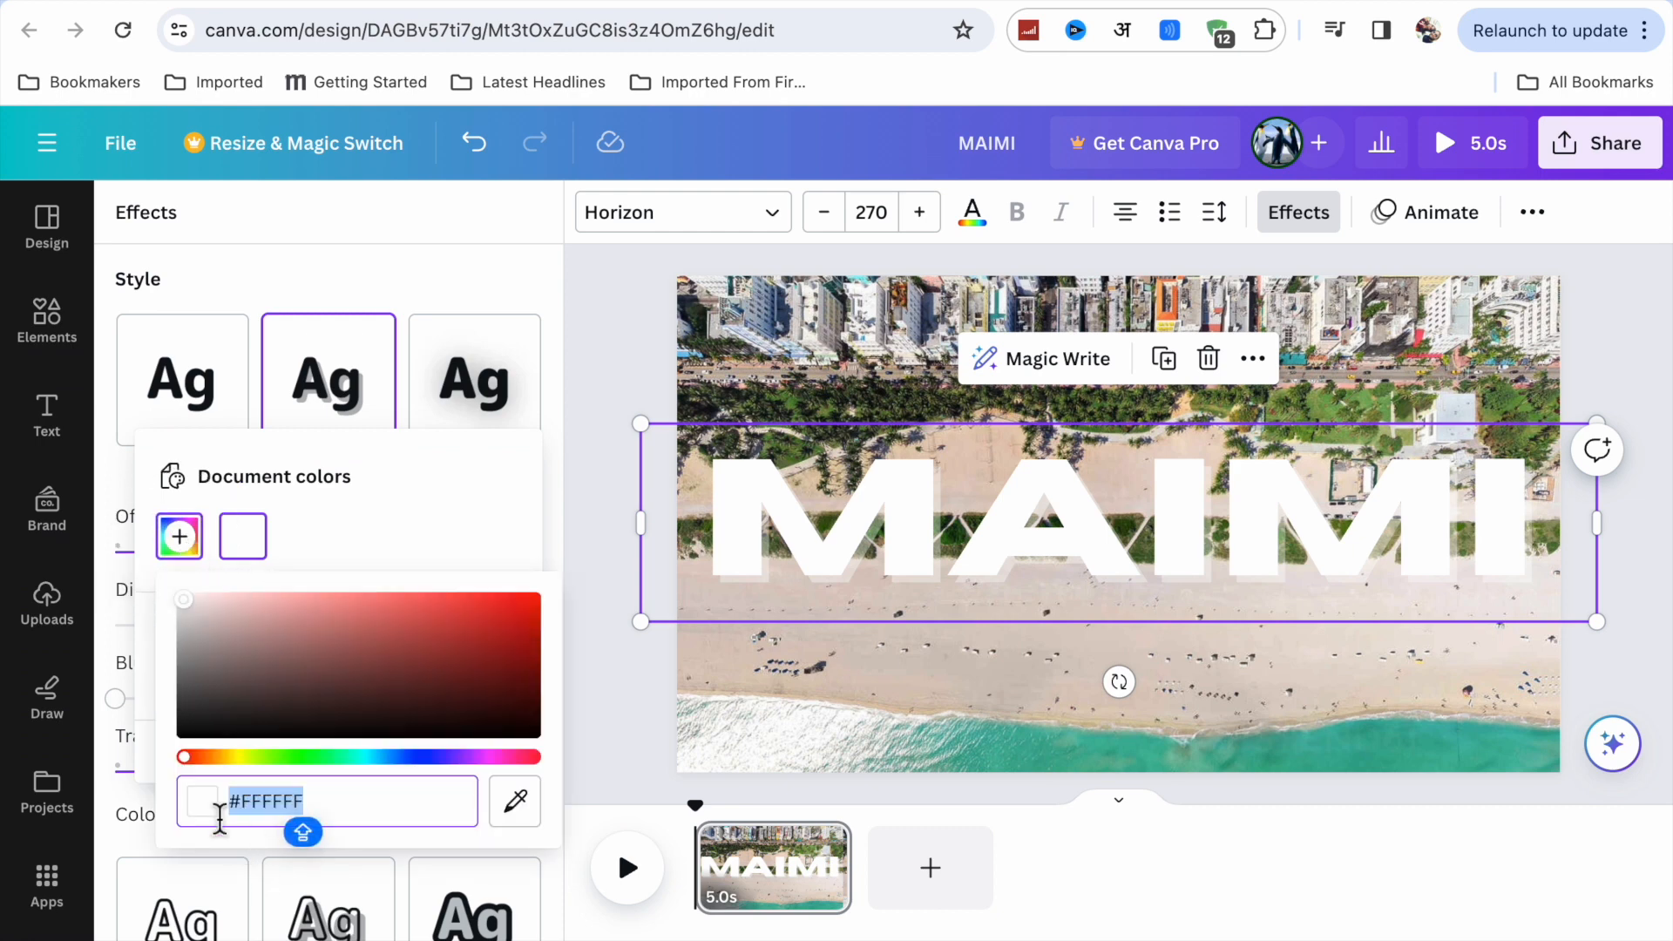
{"action": "left_click", "coordinate": [506, 799]}
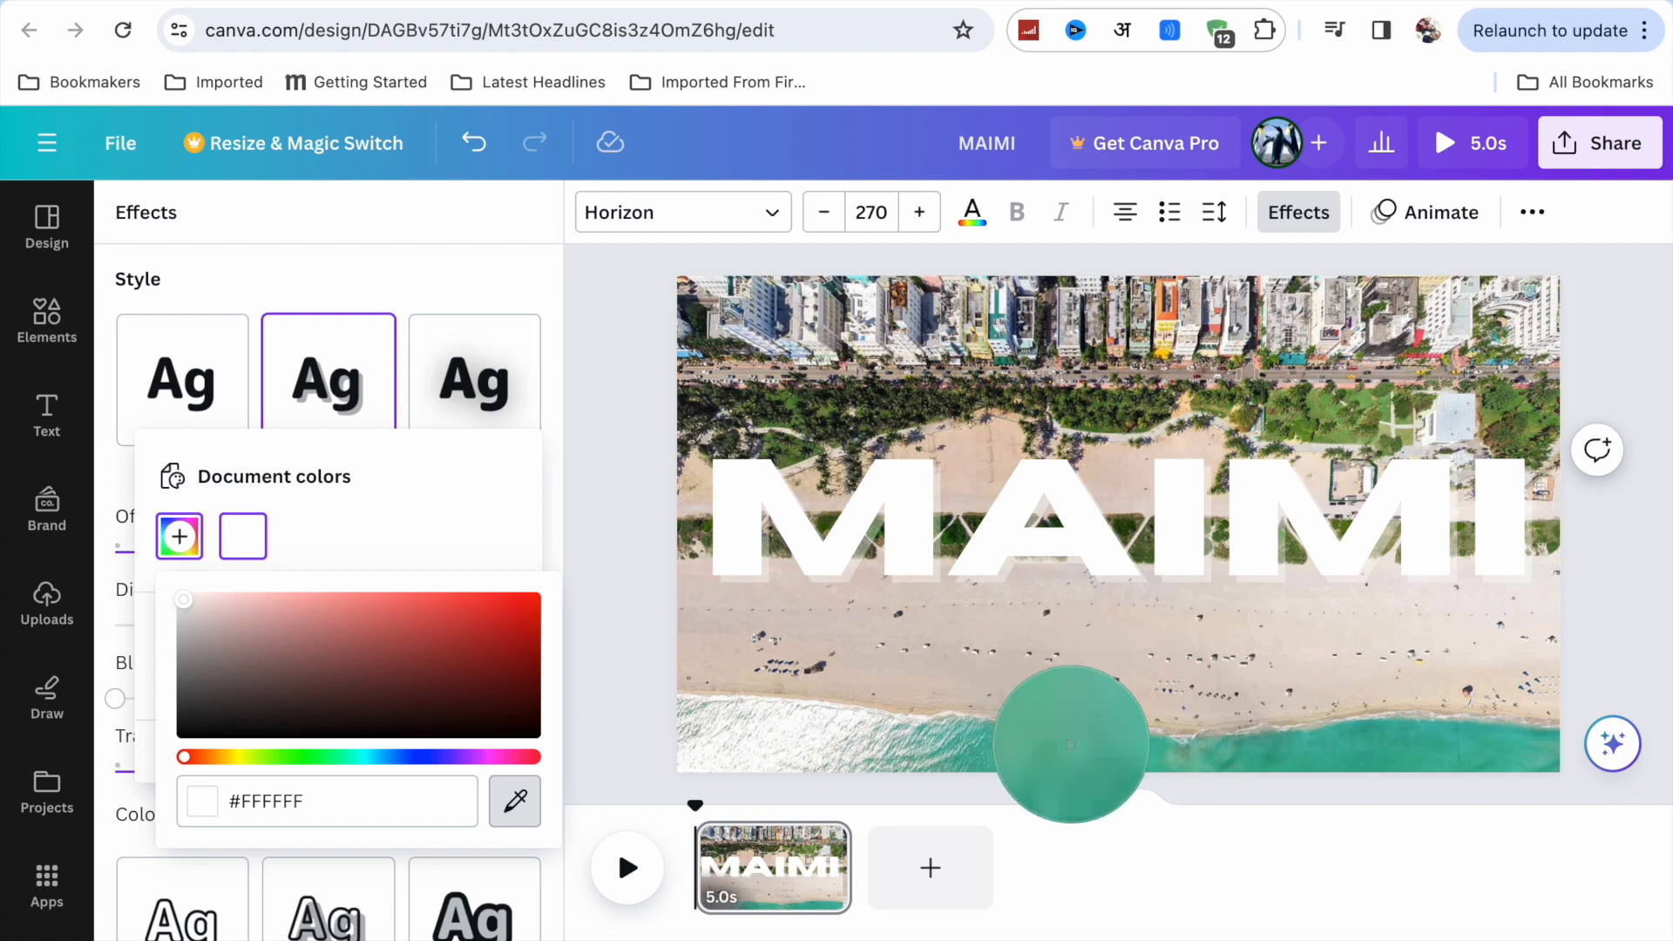
{"action": "left_click", "coordinate": [1059, 748]}
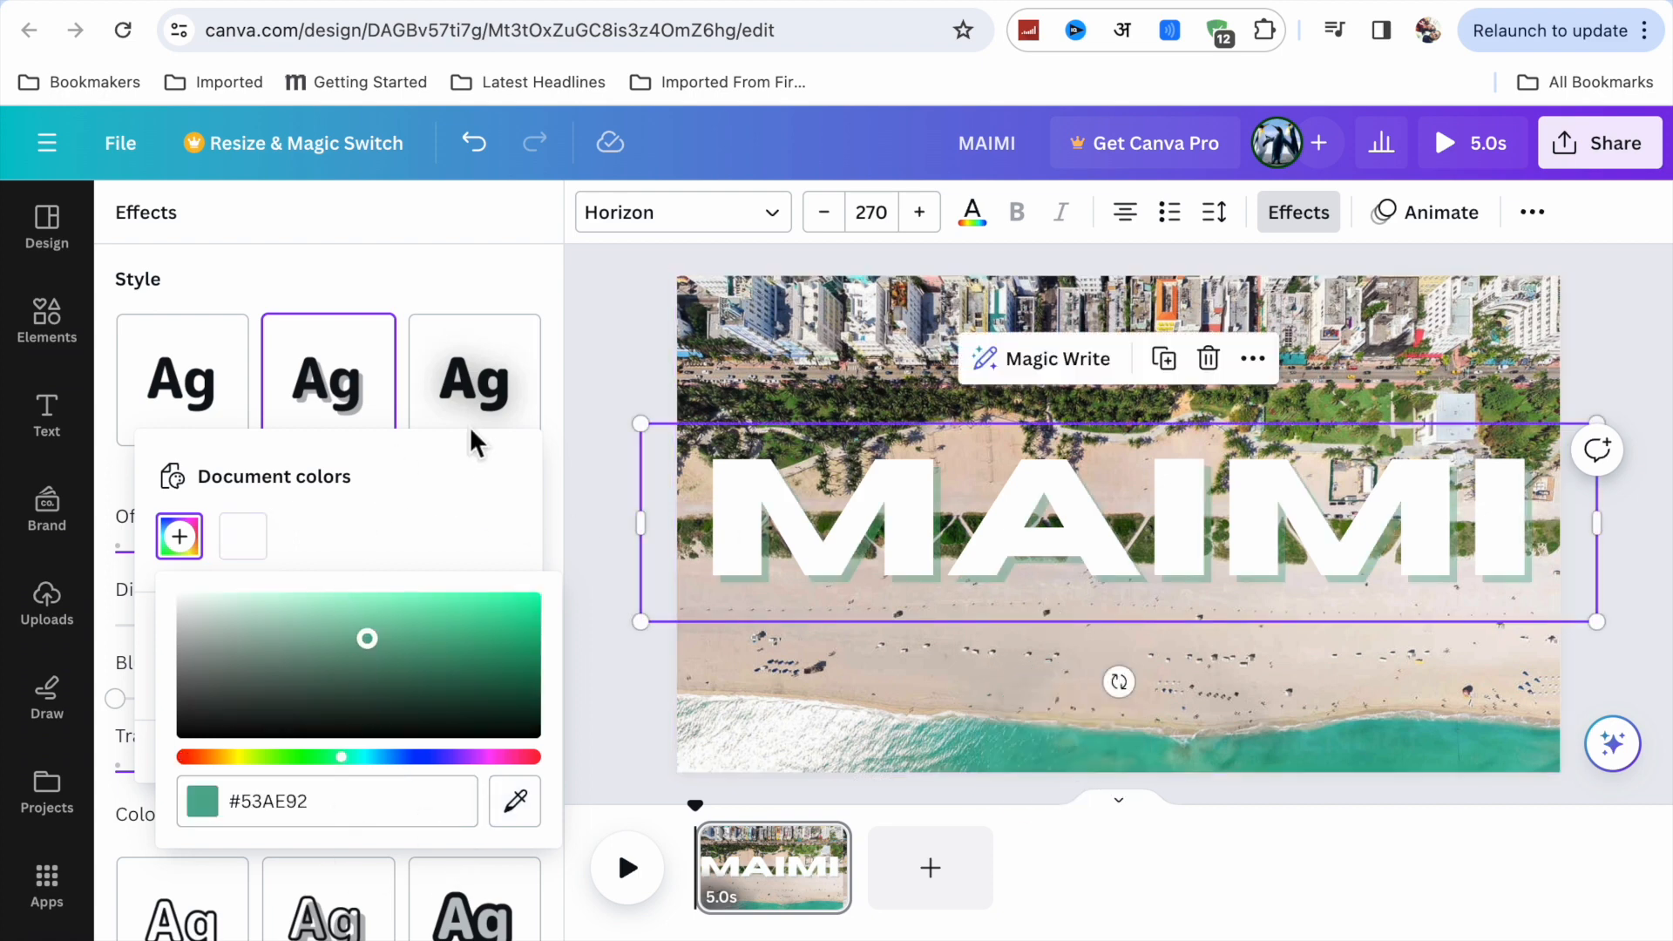
Set the heading's shadow to offset 86, direction 4, transparency 80 and blur 11, and deselect the heading.
{"action": "left_click", "coordinate": [478, 273]}
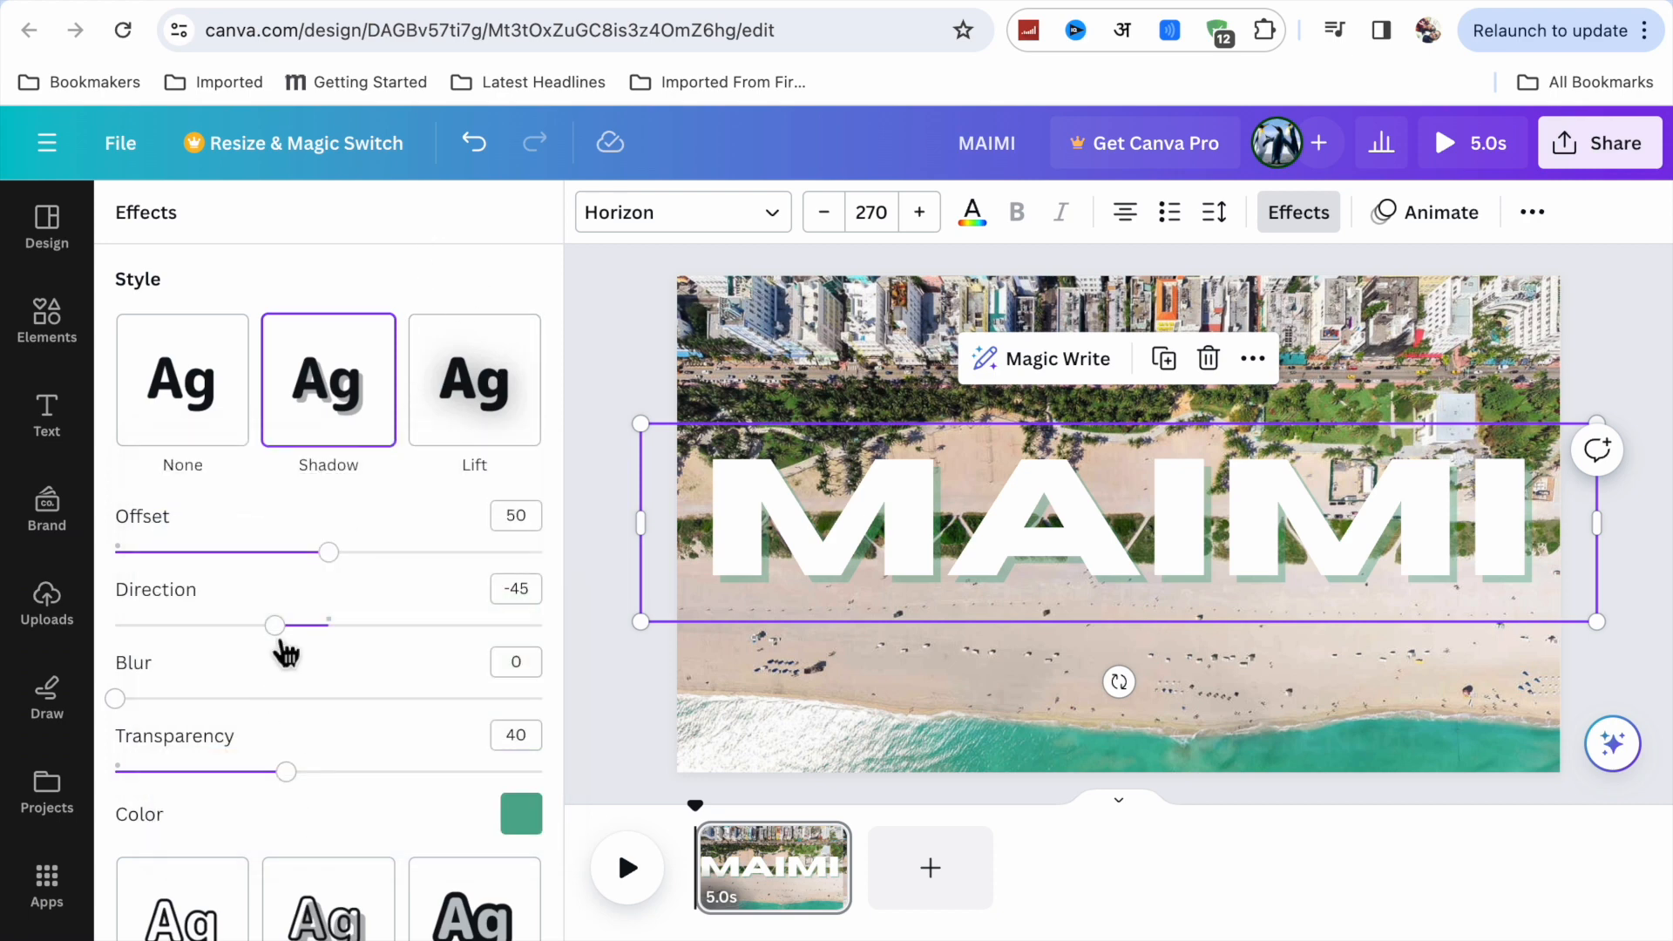
{"action": "left_click_drag", "start_coordinate": [274, 625], "coordinate": [347, 642]}
{"action": "left_click_drag", "start_coordinate": [332, 556], "coordinate": [495, 575]}
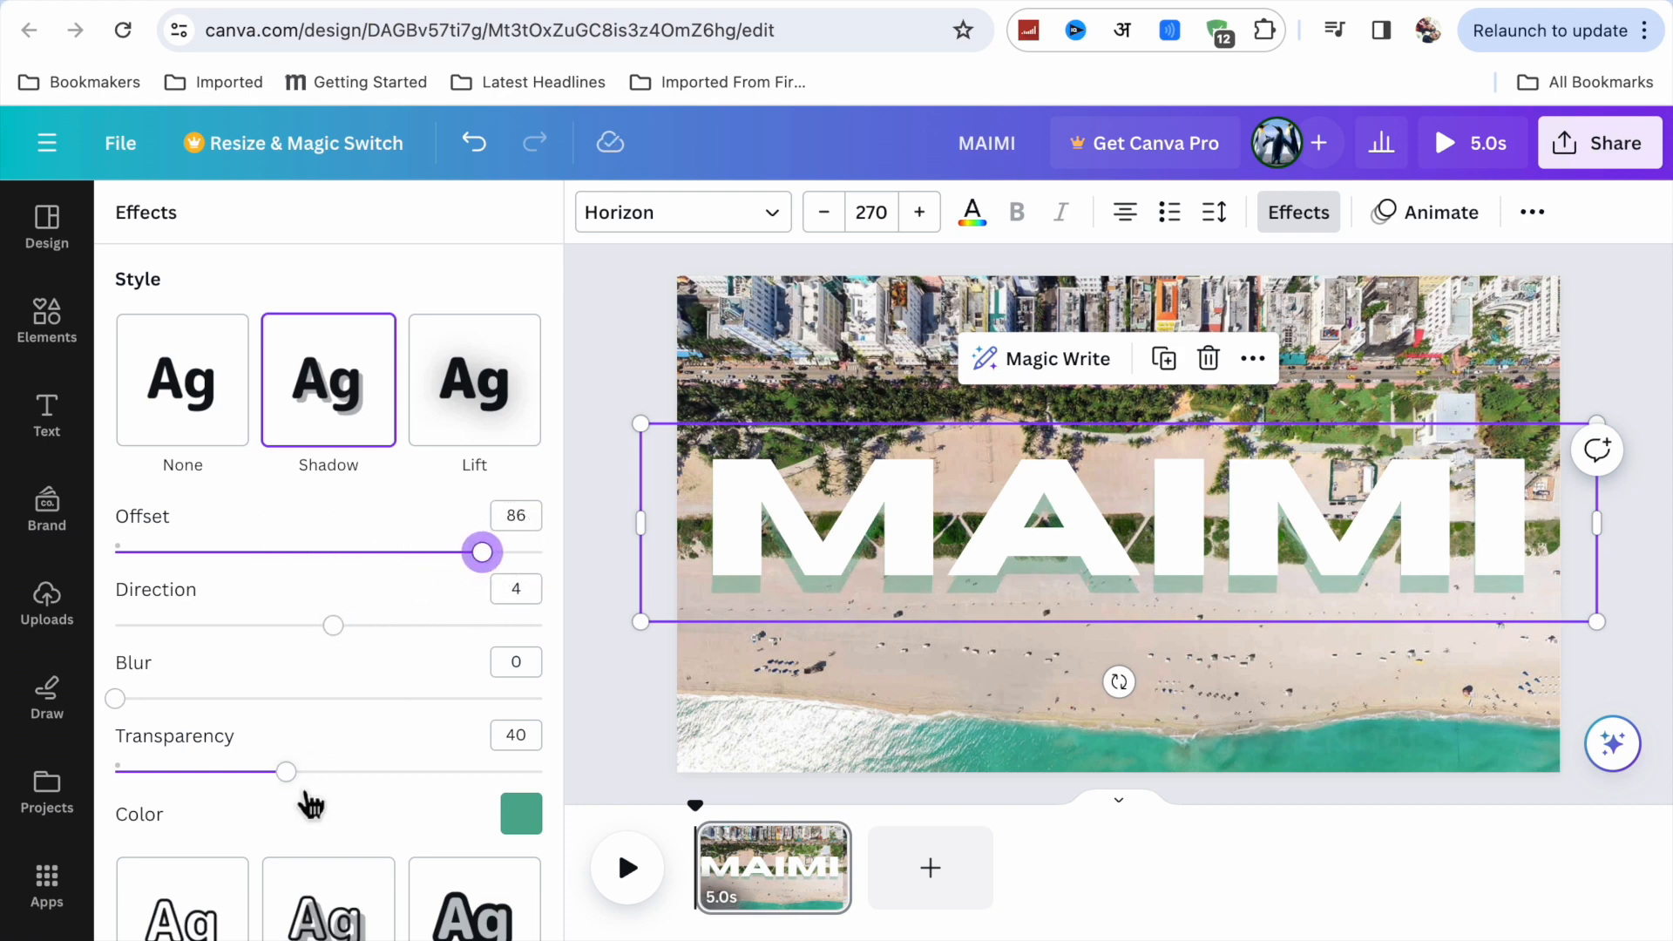
{"action": "left_click_drag", "start_coordinate": [287, 772], "coordinate": [471, 798]}
{"action": "left_click_drag", "start_coordinate": [119, 702], "coordinate": [176, 717]}
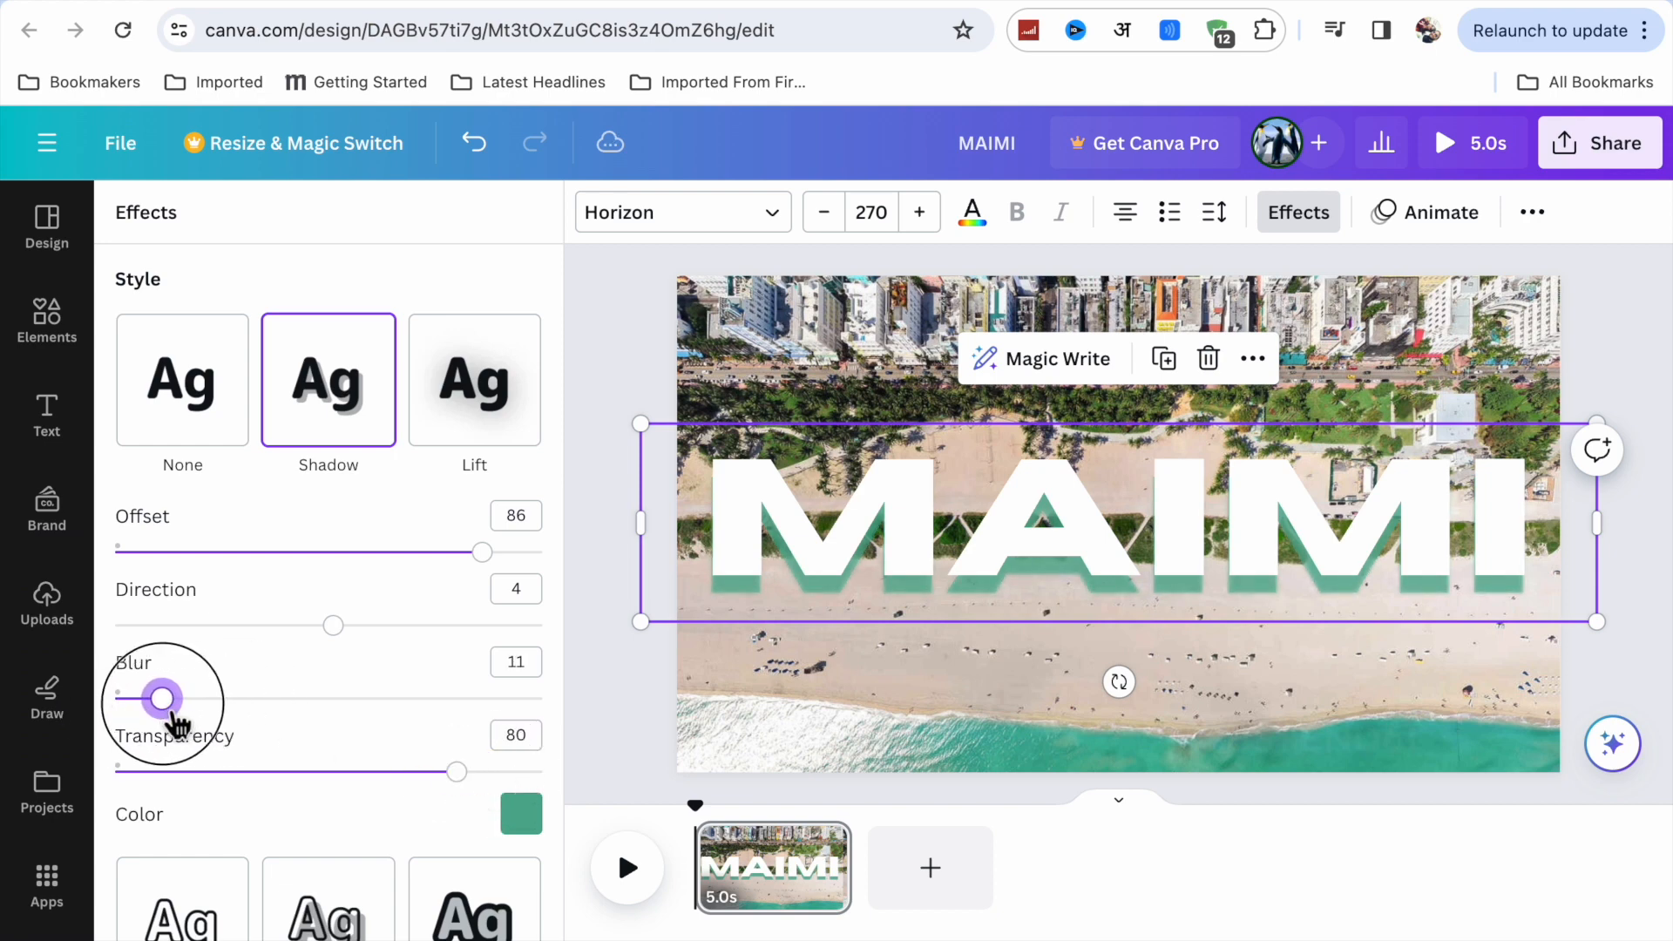
{"action": "scroll", "coordinate": [295, 757], "scroll_direction": "down", "scroll_amount": 3}
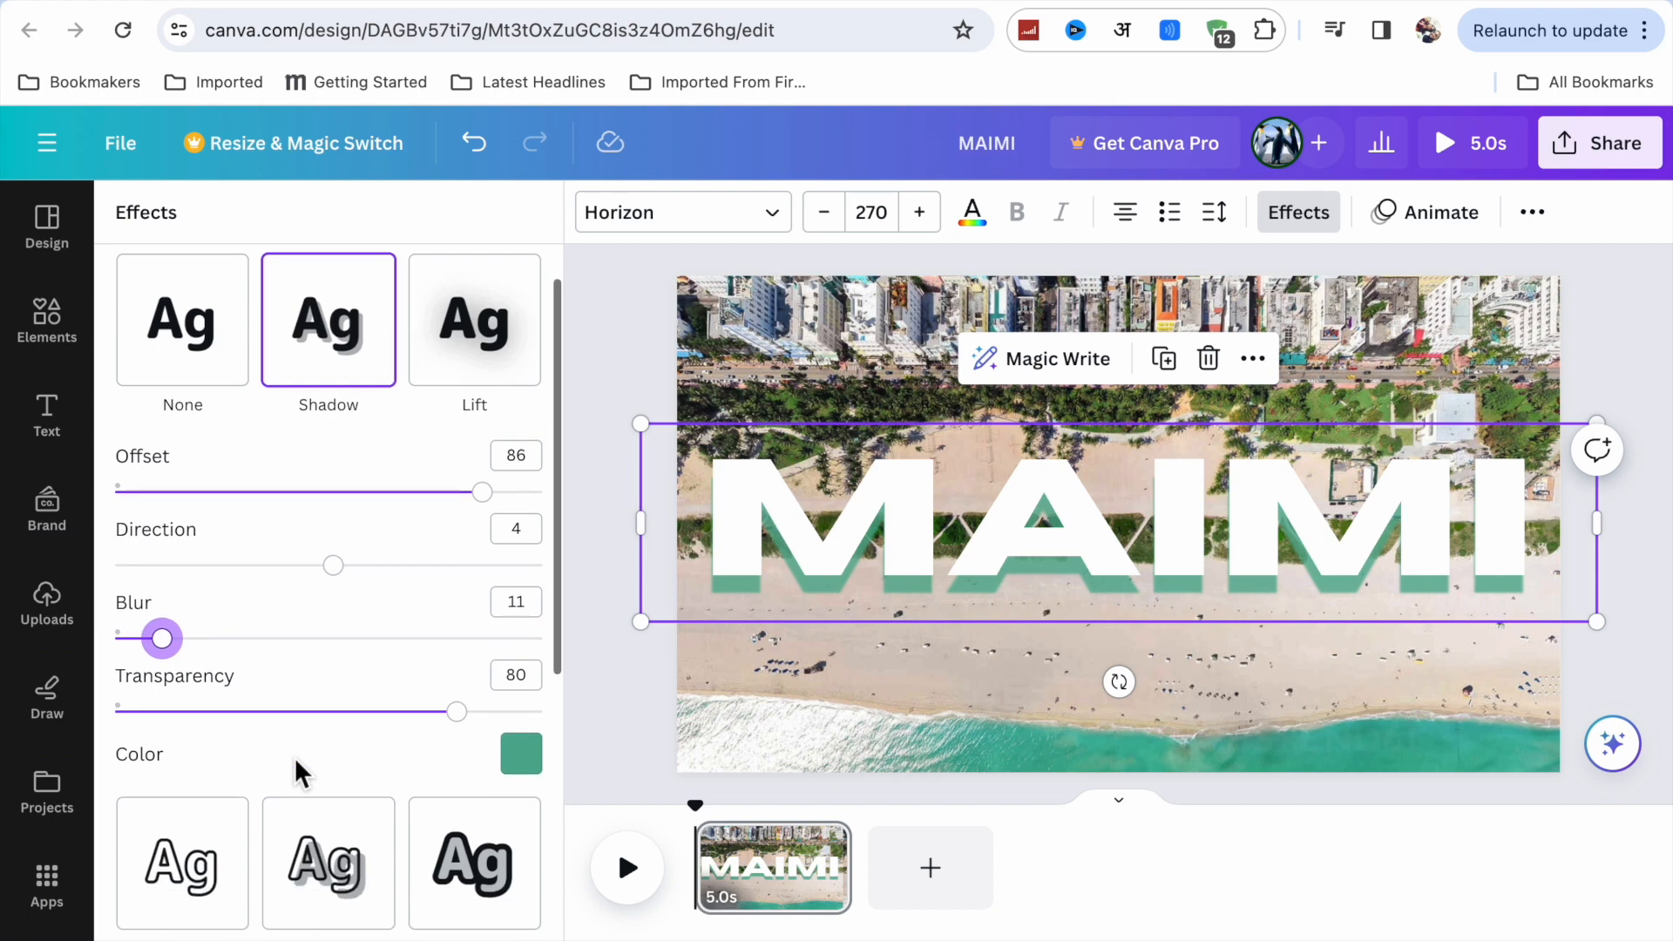
{"action": "scroll", "coordinate": [294, 757], "scroll_direction": "up", "scroll_amount": 3}
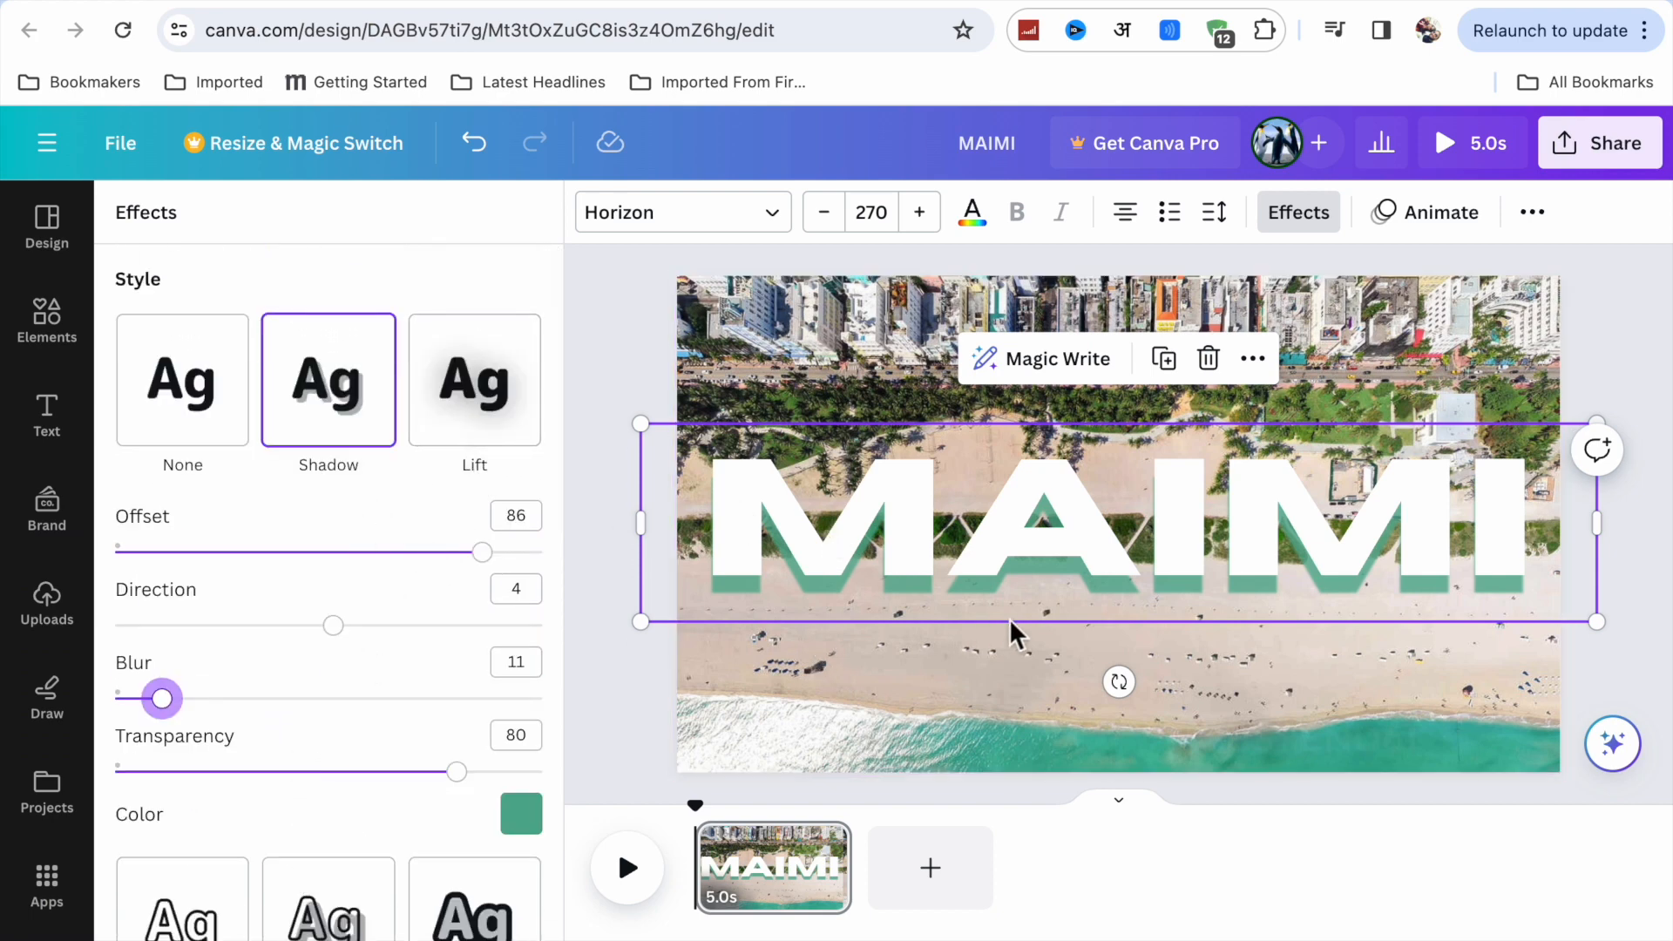
{"action": "left_click", "coordinate": [1640, 562]}
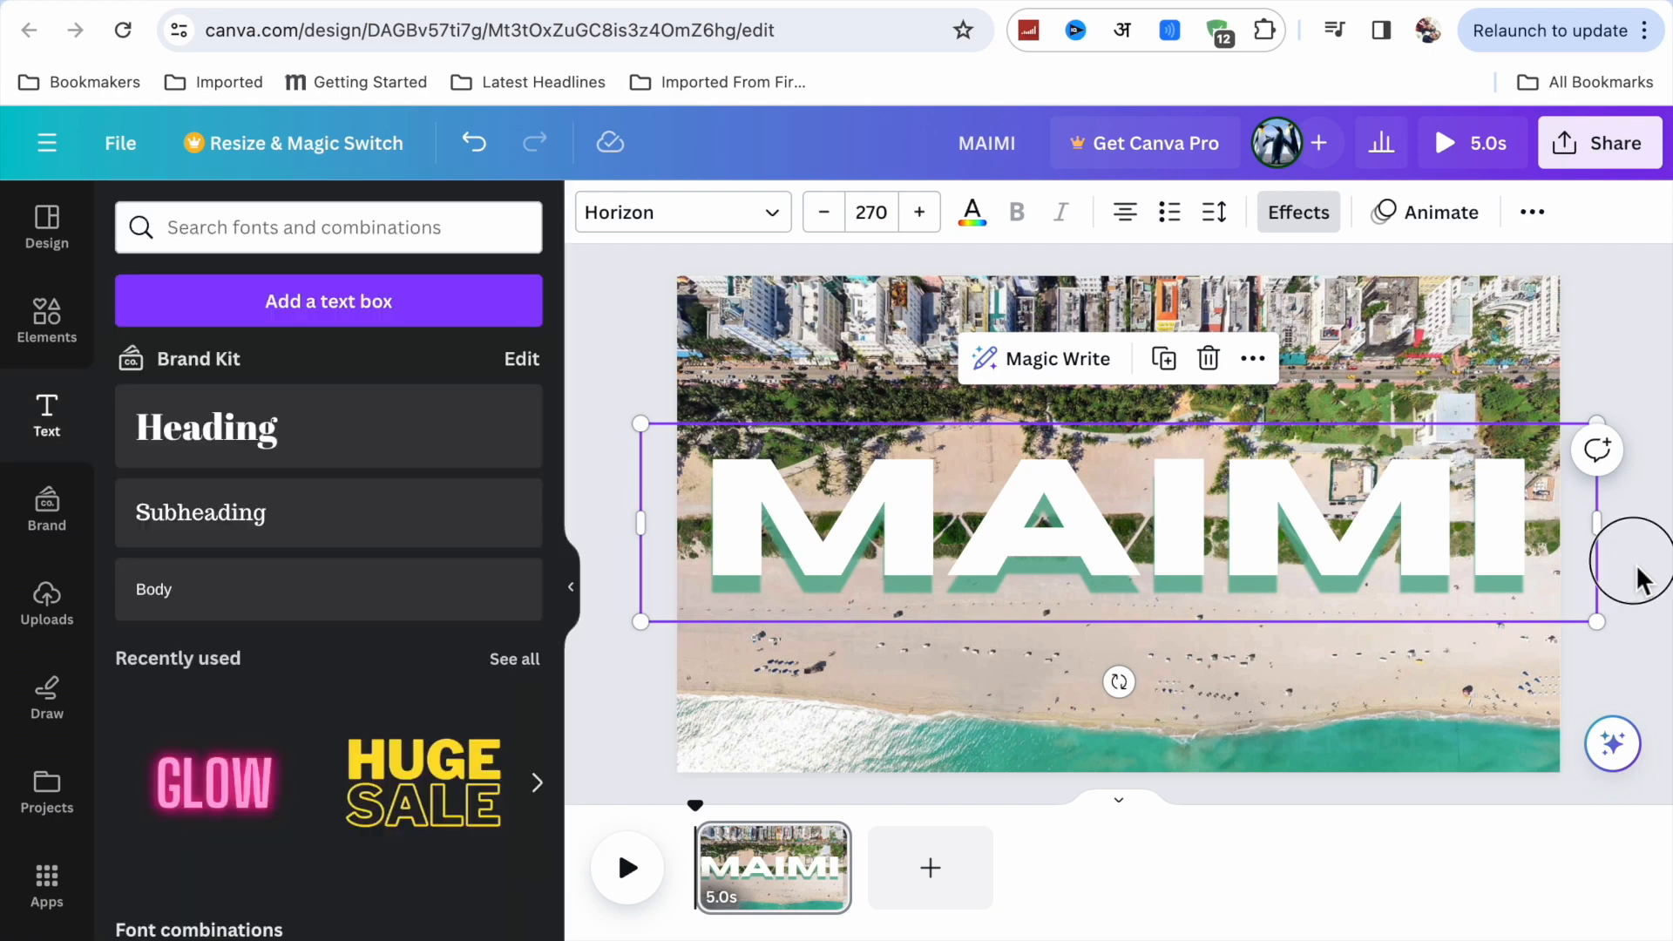
{"action": "left_click", "coordinate": [1636, 563]}
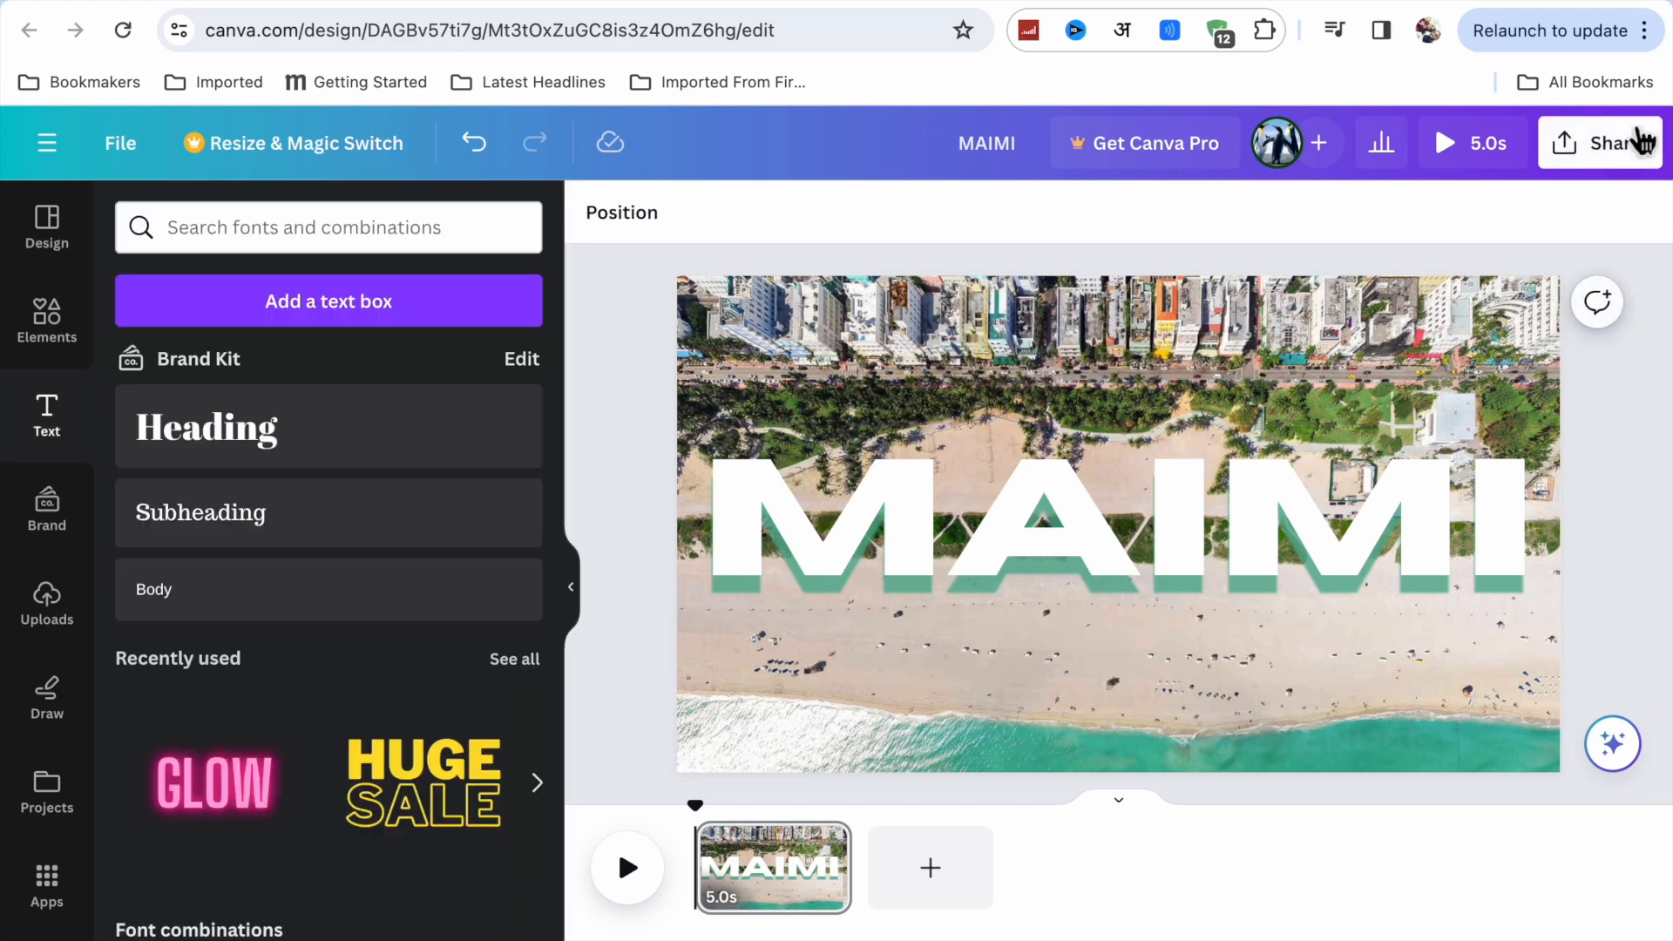
Download the design as a PNG and save it to the Desktop as "MAIMI ANIMATION 1".
{"action": "left_click", "coordinate": [1608, 165]}
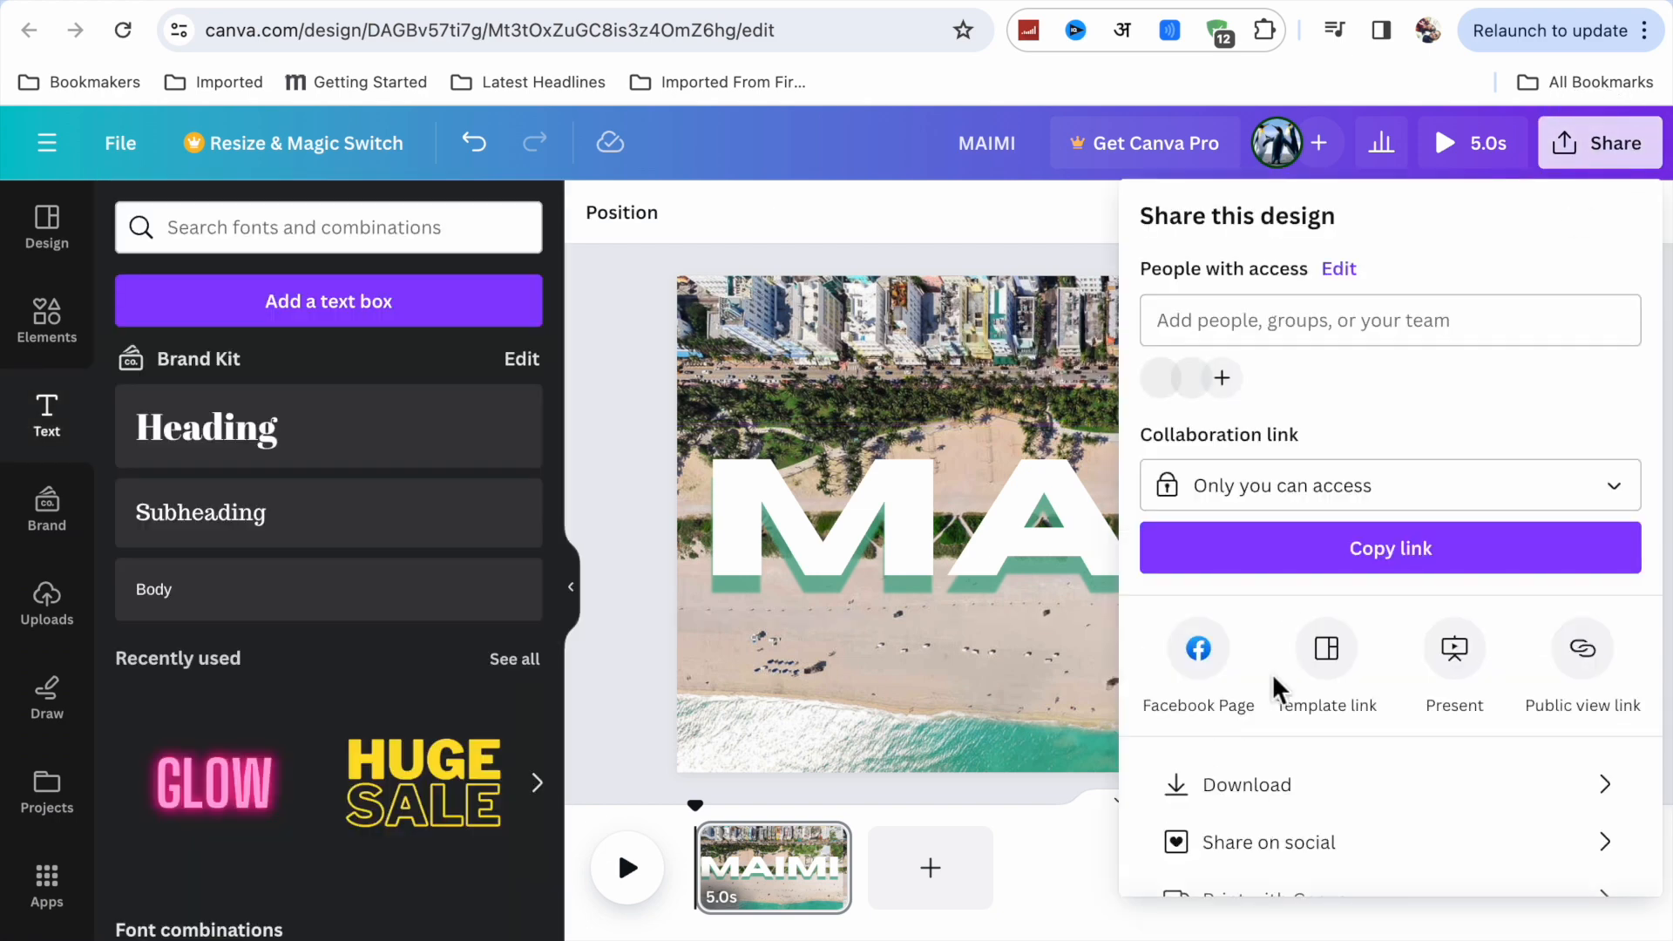
{"action": "left_click", "coordinate": [1258, 797]}
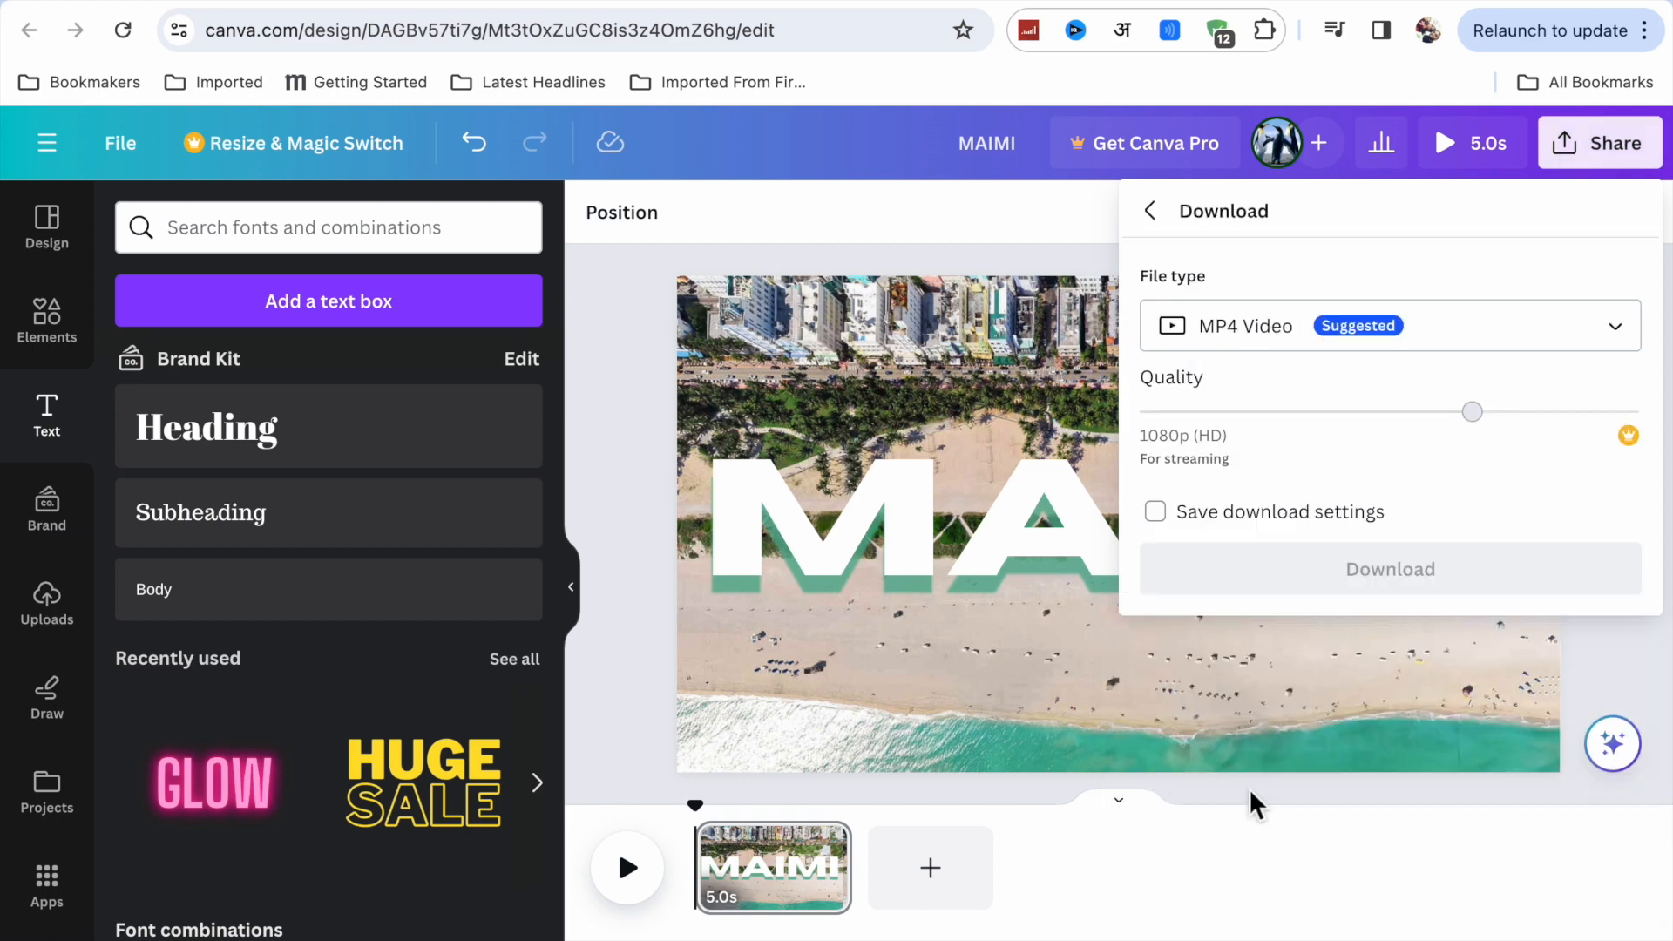
{"action": "left_click", "coordinate": [1359, 347]}
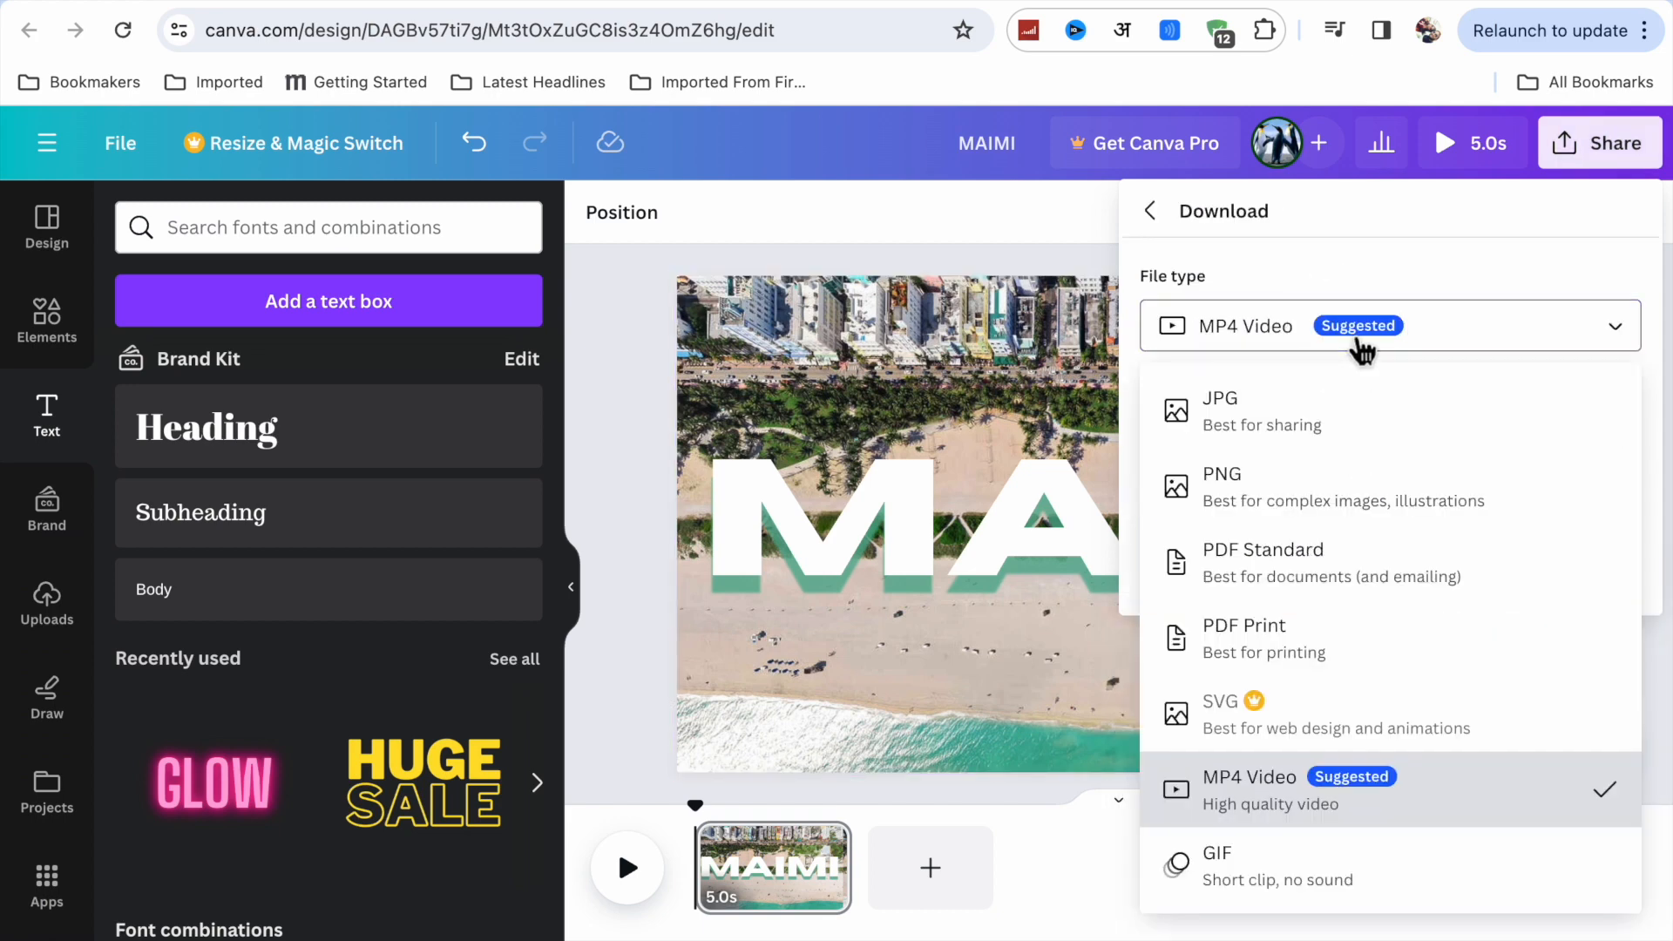
{"action": "left_click", "coordinate": [1268, 517]}
{"action": "left_click", "coordinate": [1316, 652]}
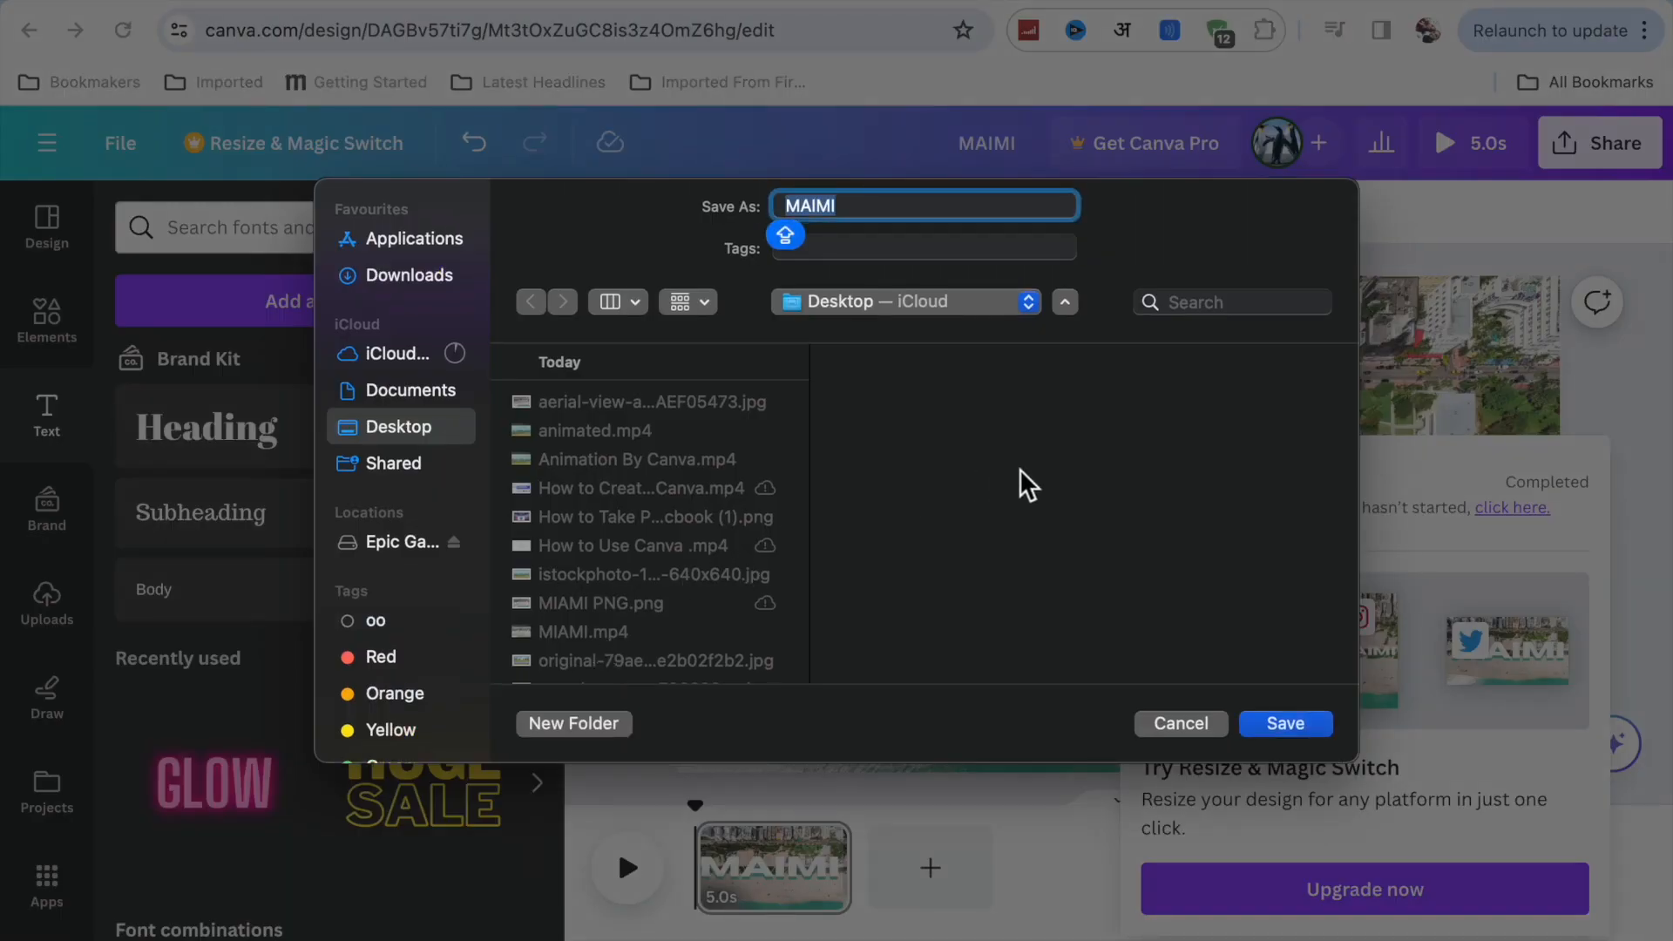
{"action": "left_click", "coordinate": [932, 209]}
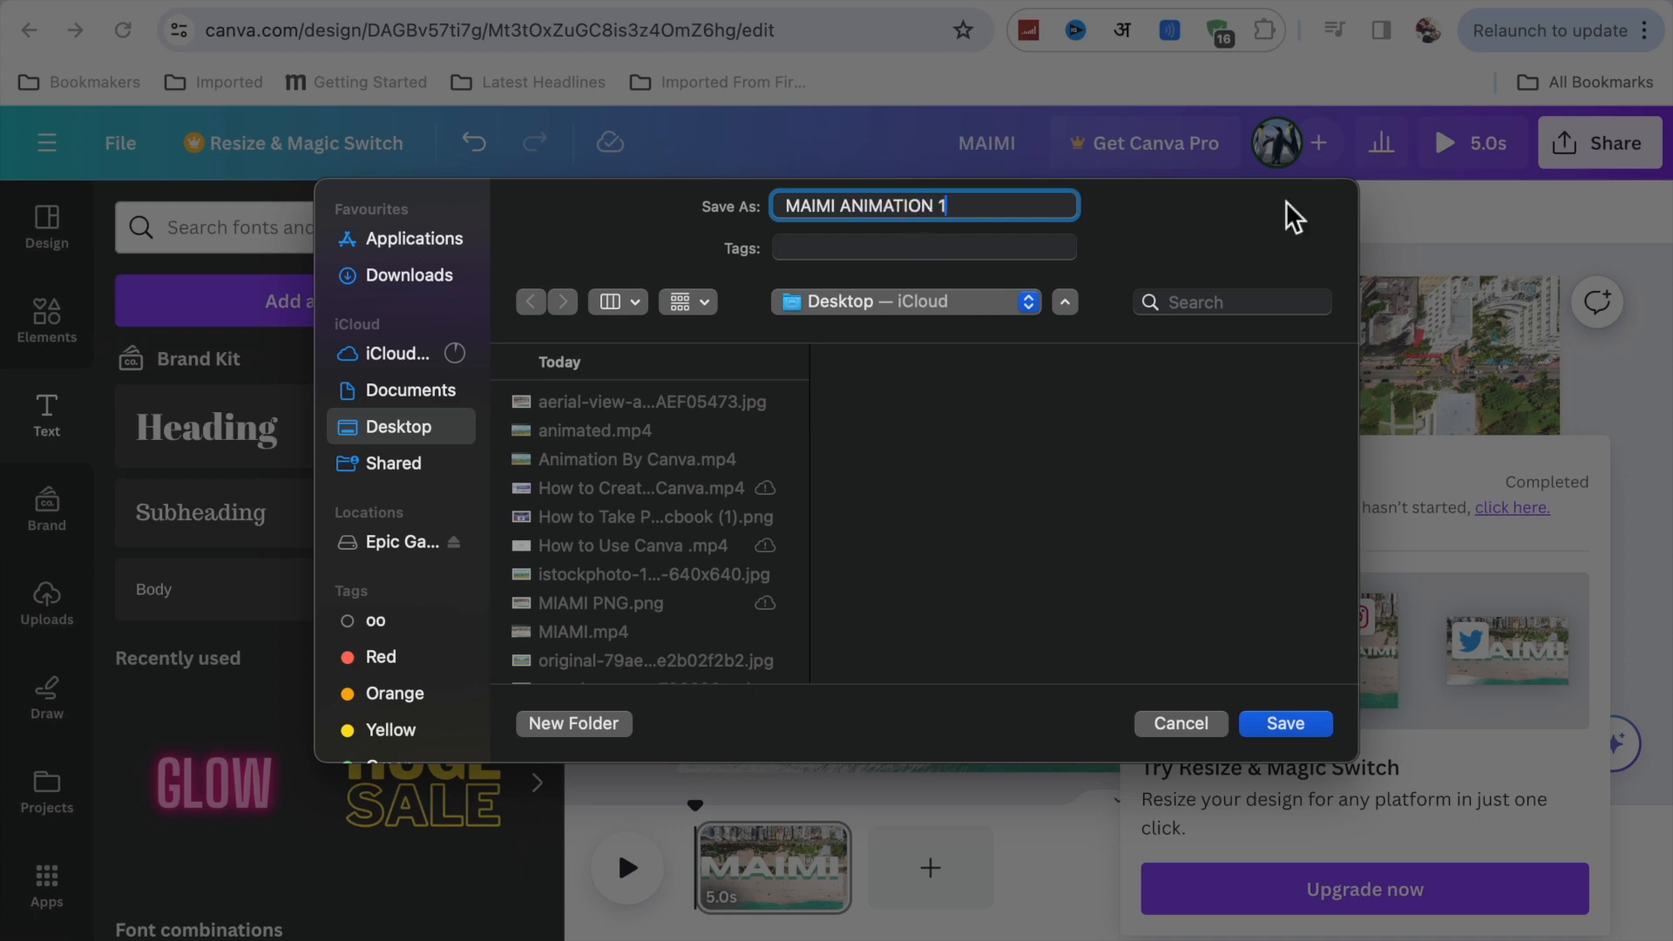
{"action": "left_click", "coordinate": [1285, 725]}
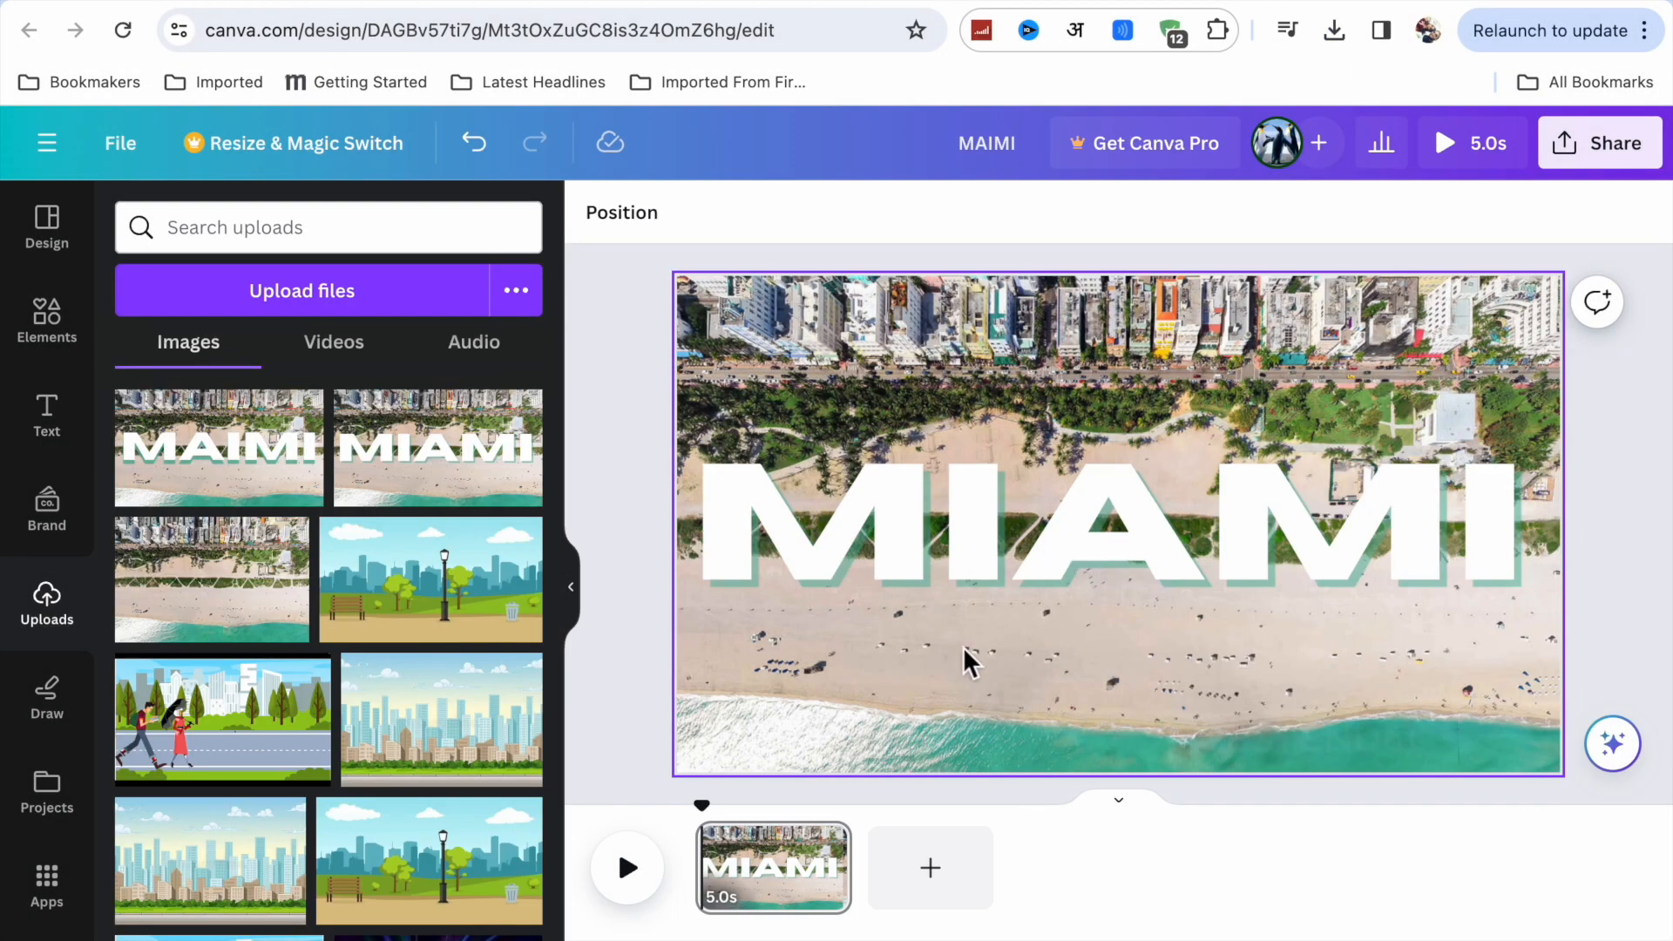
Delete the current page to start from a blank one, and upload MIAMI PNG.png from the recent downloads.
{"action": "left_click", "coordinate": [825, 844]}
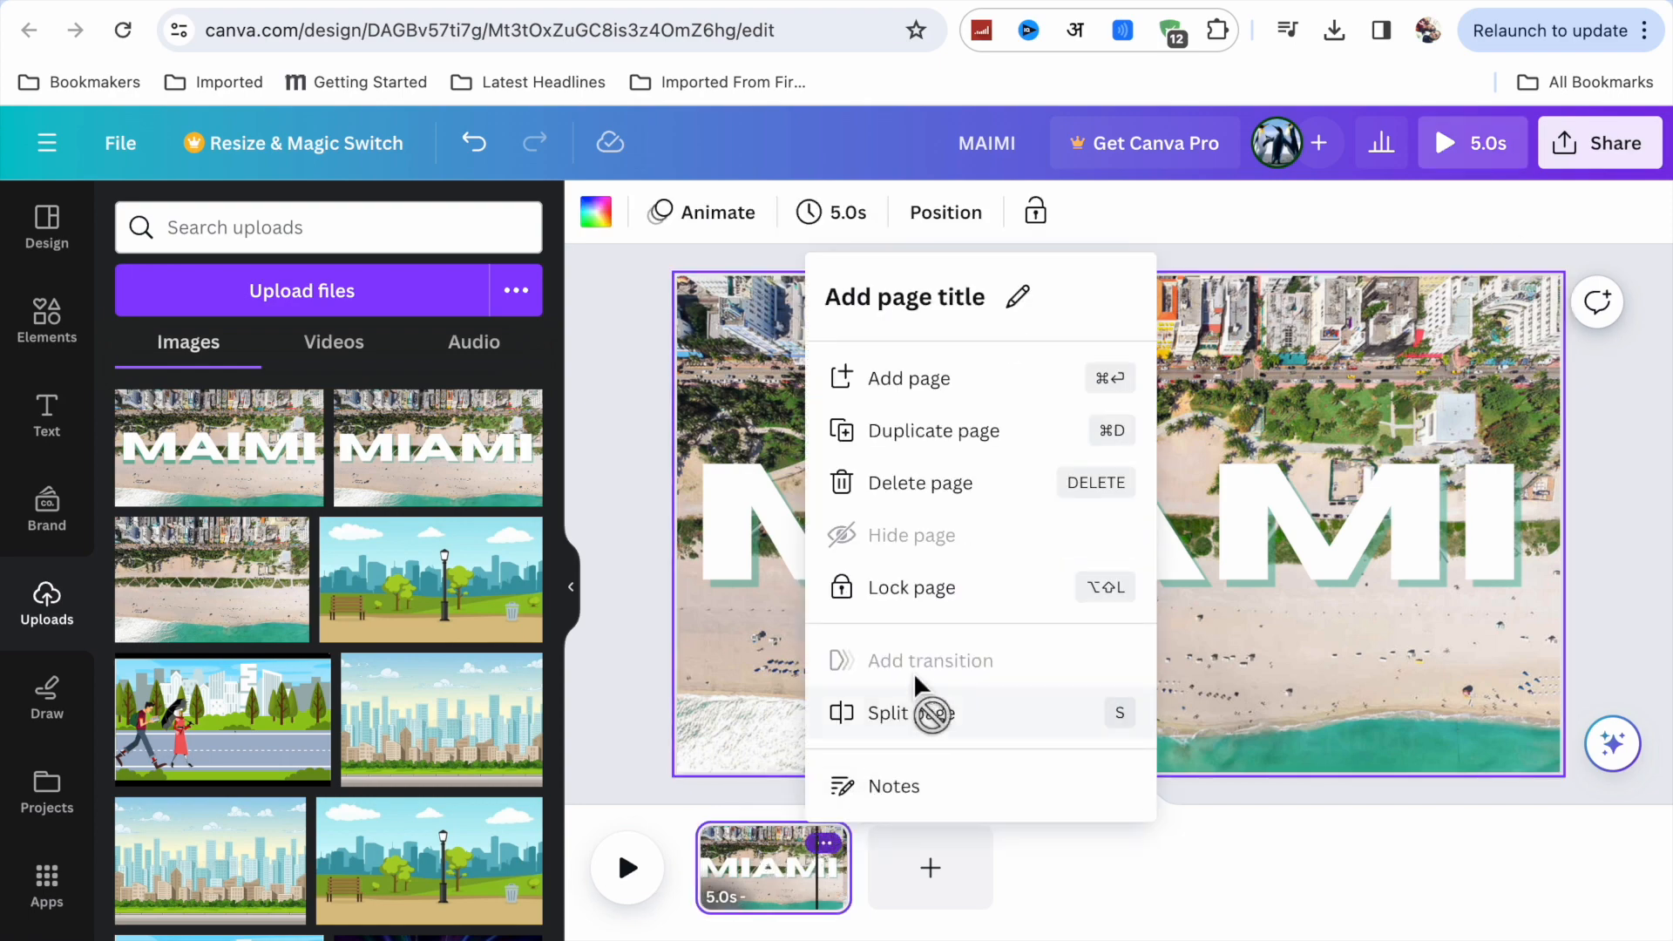
{"action": "left_click", "coordinate": [935, 487]}
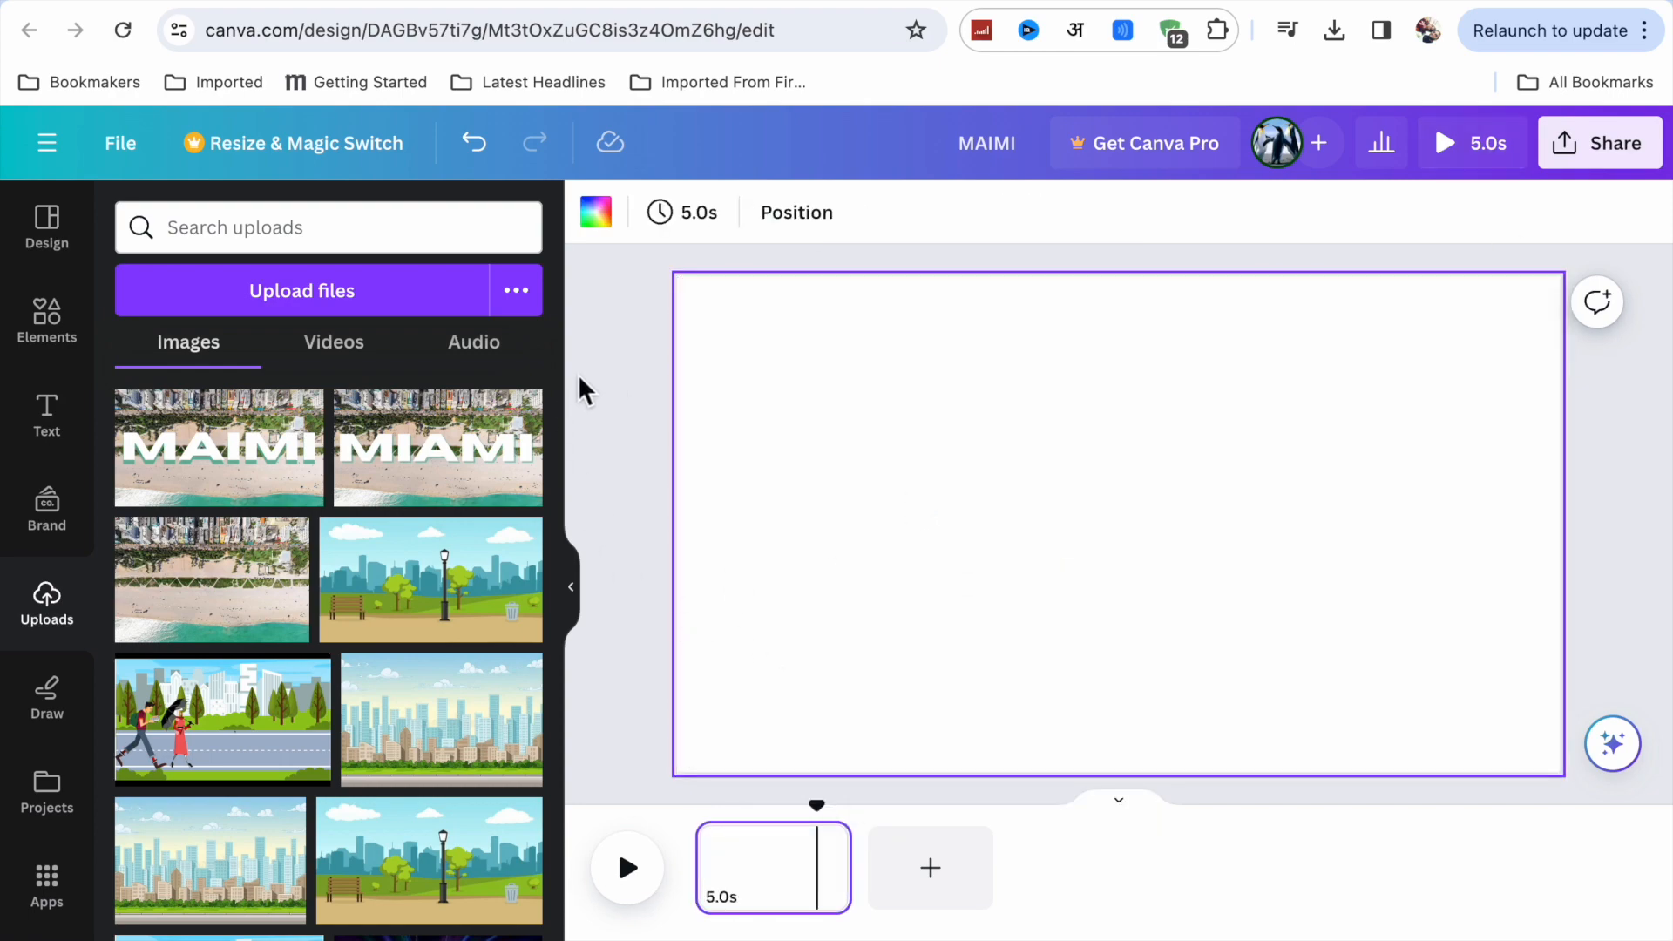
{"action": "left_click", "coordinate": [1595, 148]}
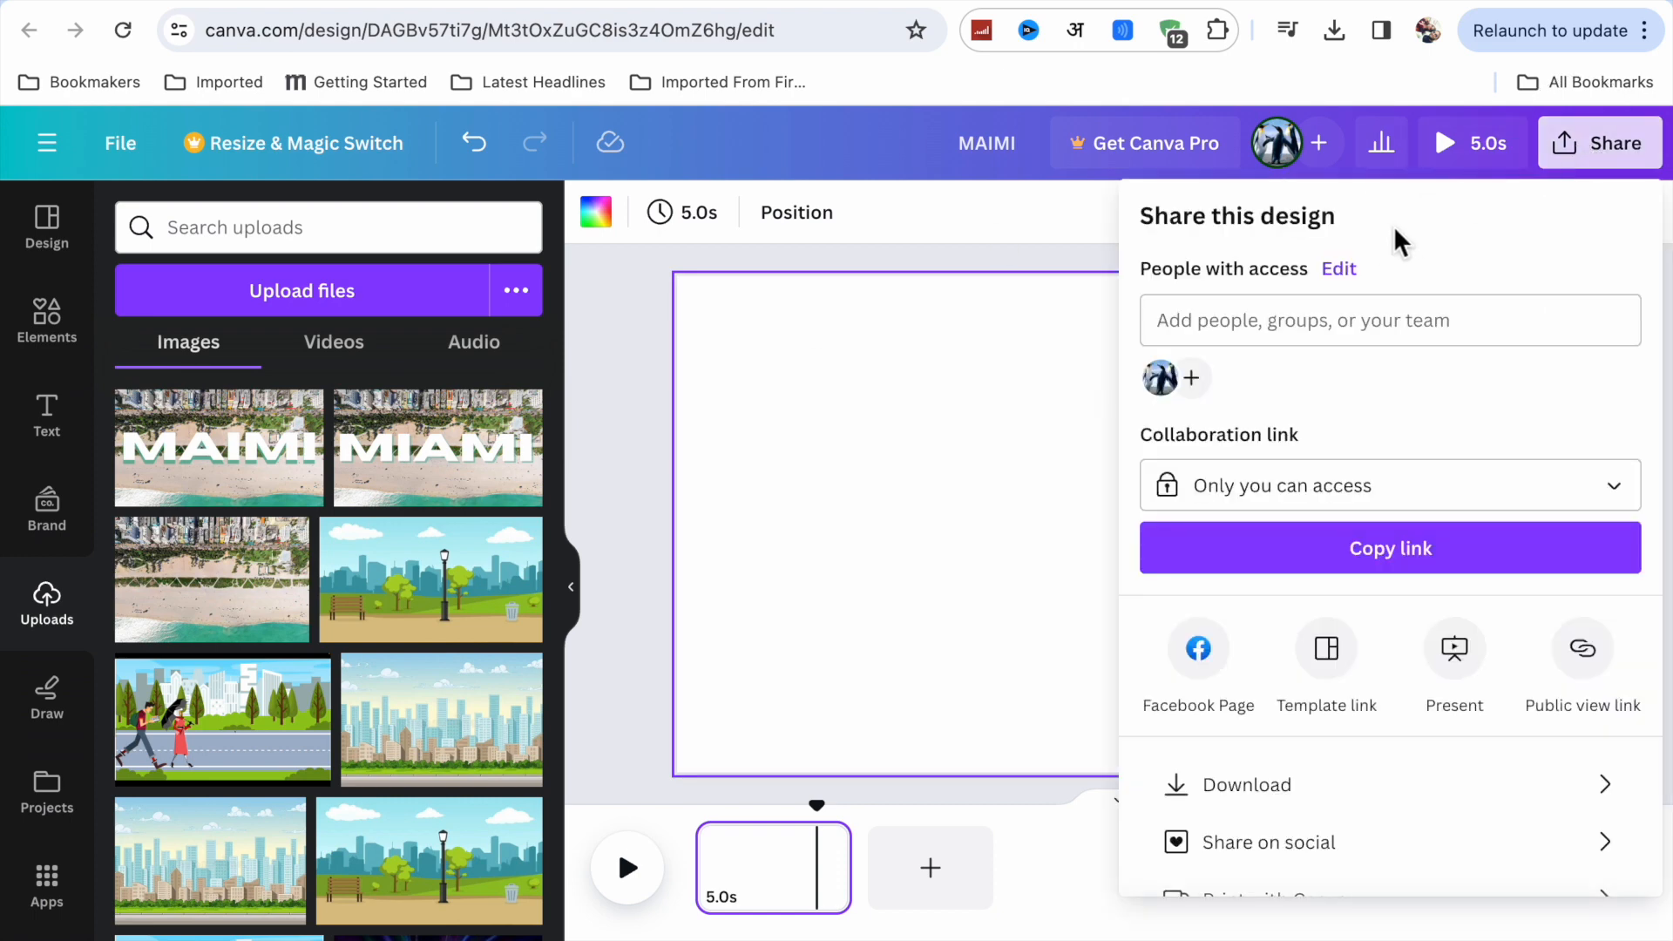
{"action": "left_click", "coordinate": [1335, 34]}
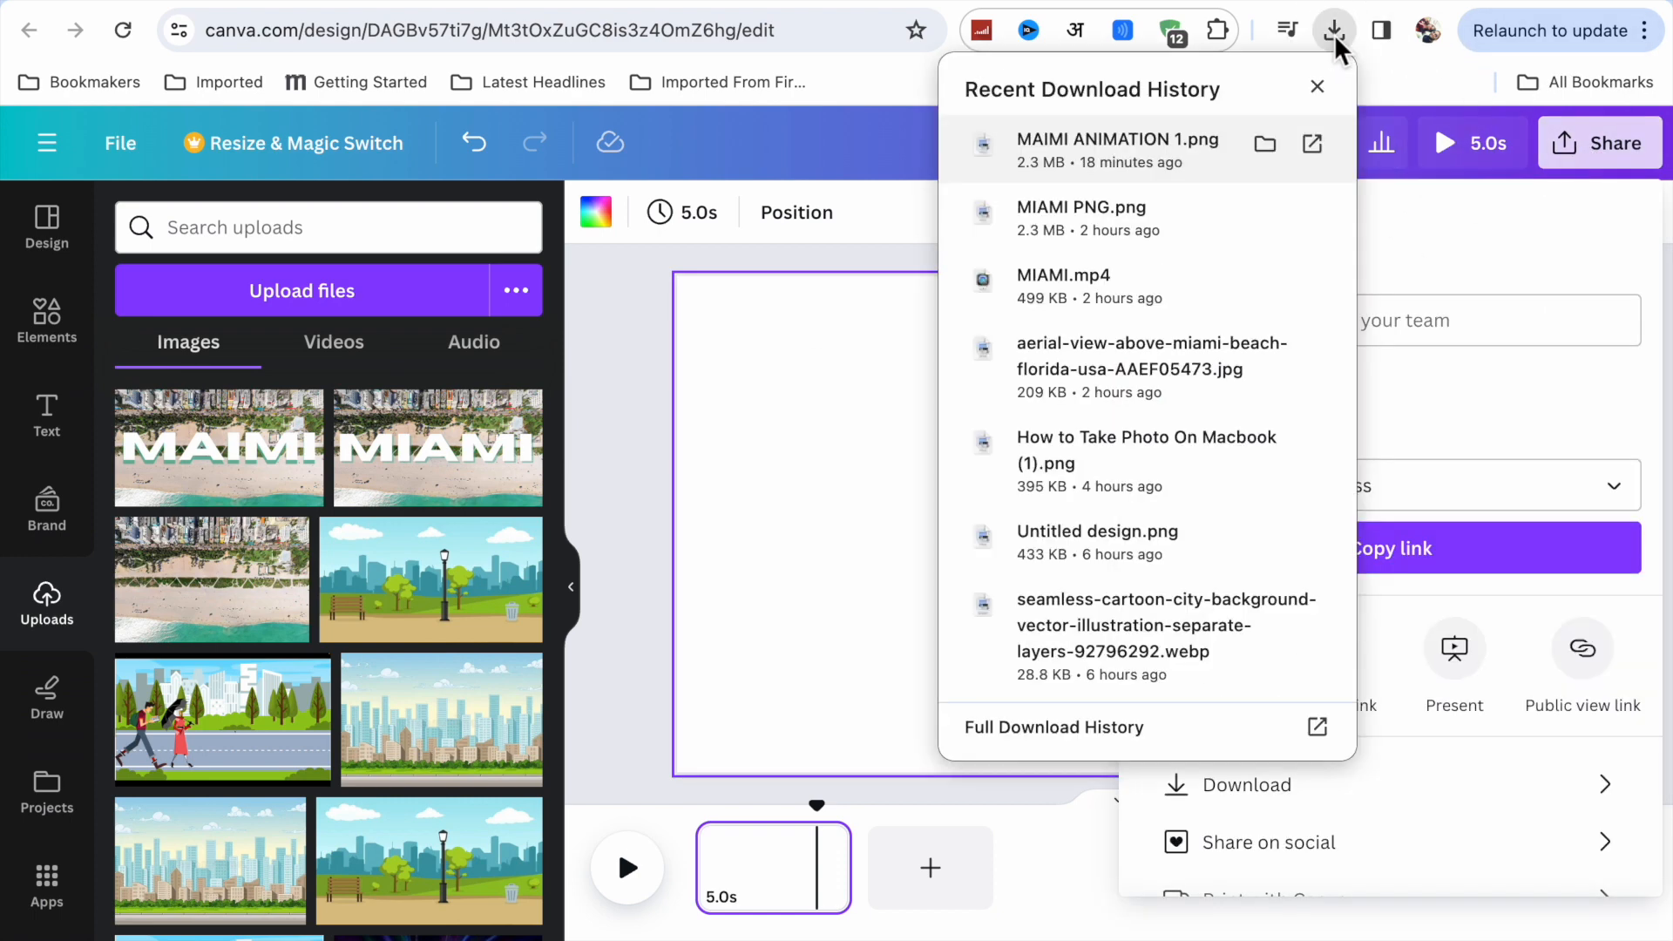
{"action": "left_click_drag", "start_coordinate": [1123, 221], "coordinate": [386, 516]}
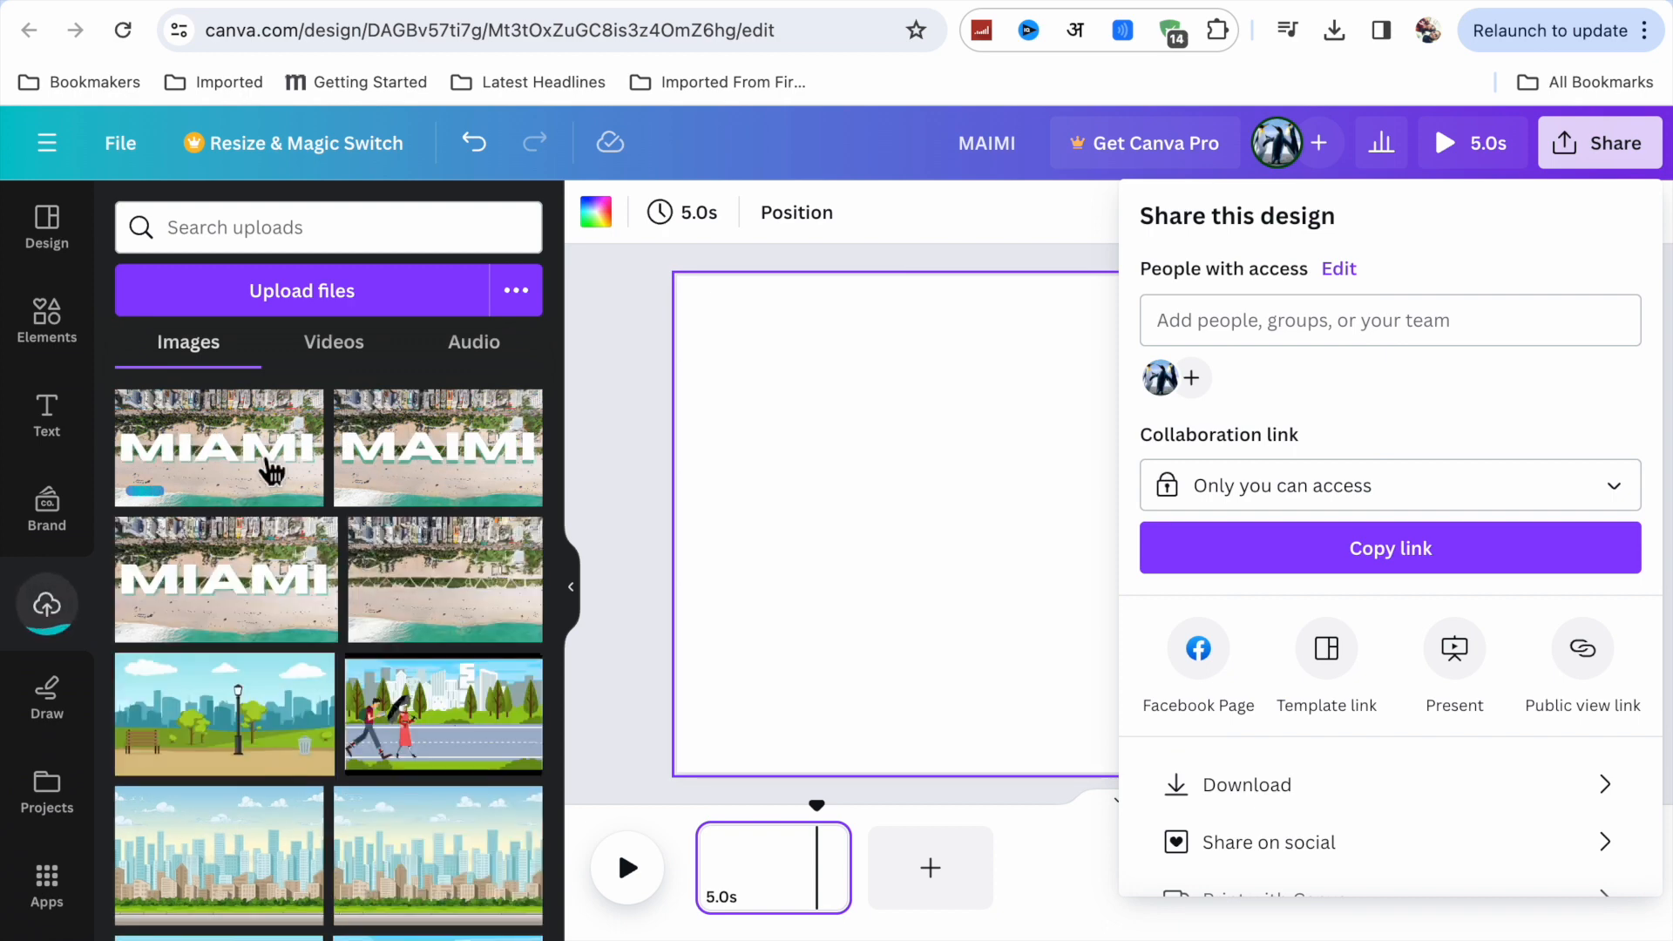
Place the uploaded "MAIMI" title image with the green shadow on the page and set it as the background.
{"action": "left_click", "coordinate": [426, 472]}
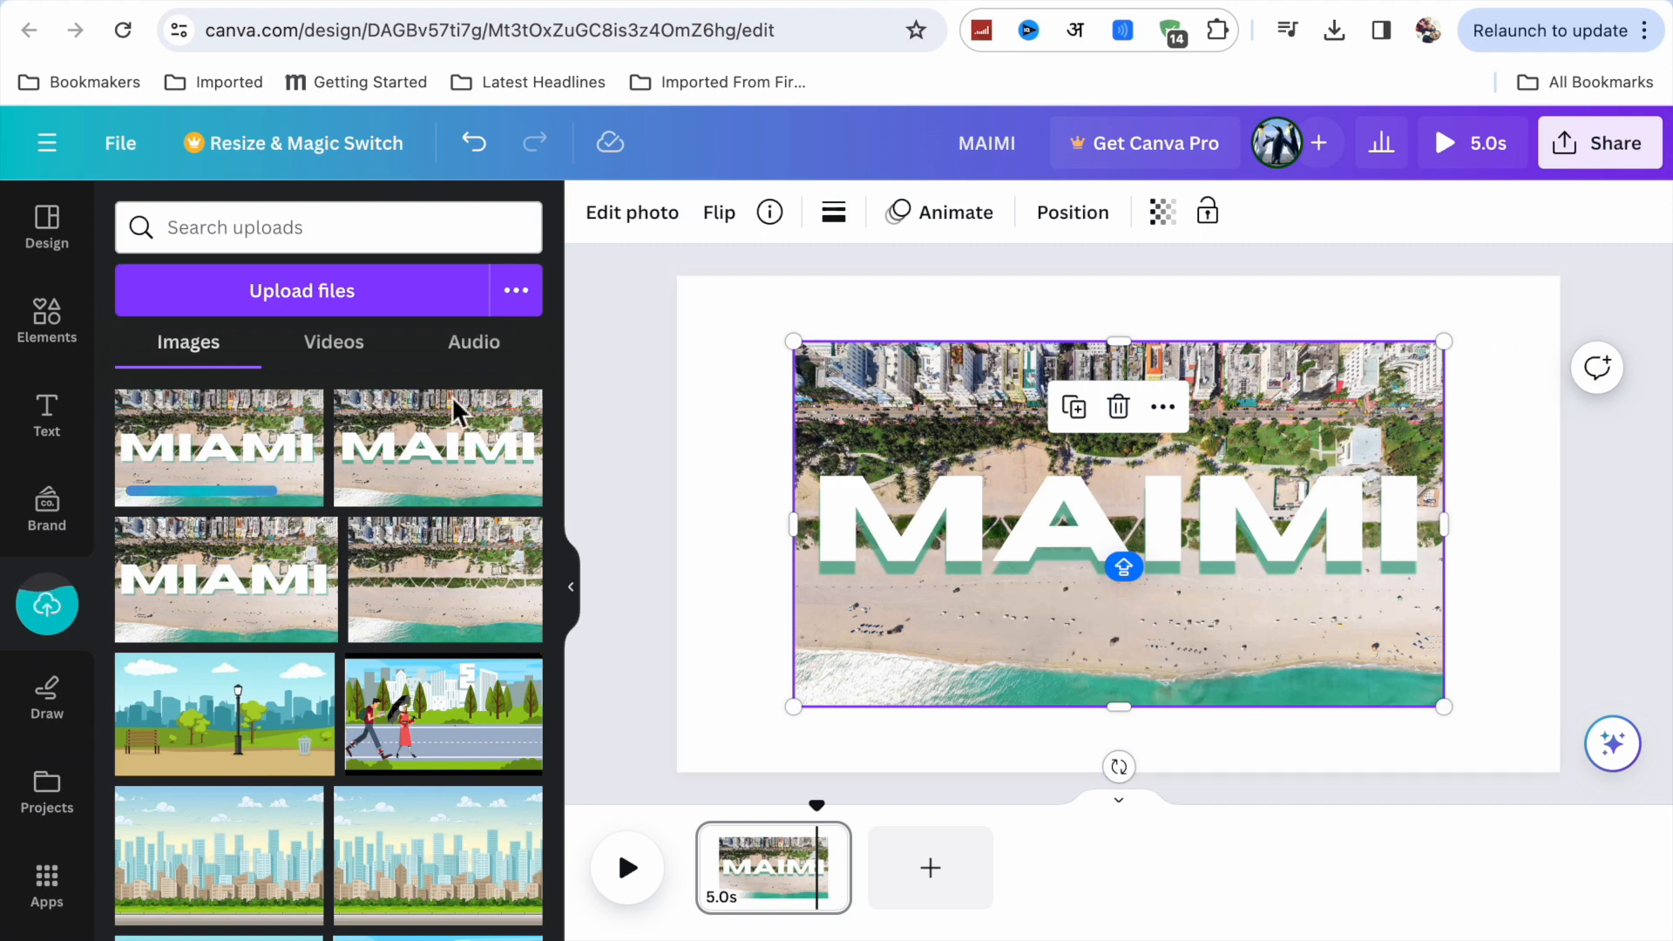
{"action": "left_click", "coordinate": [1162, 408]}
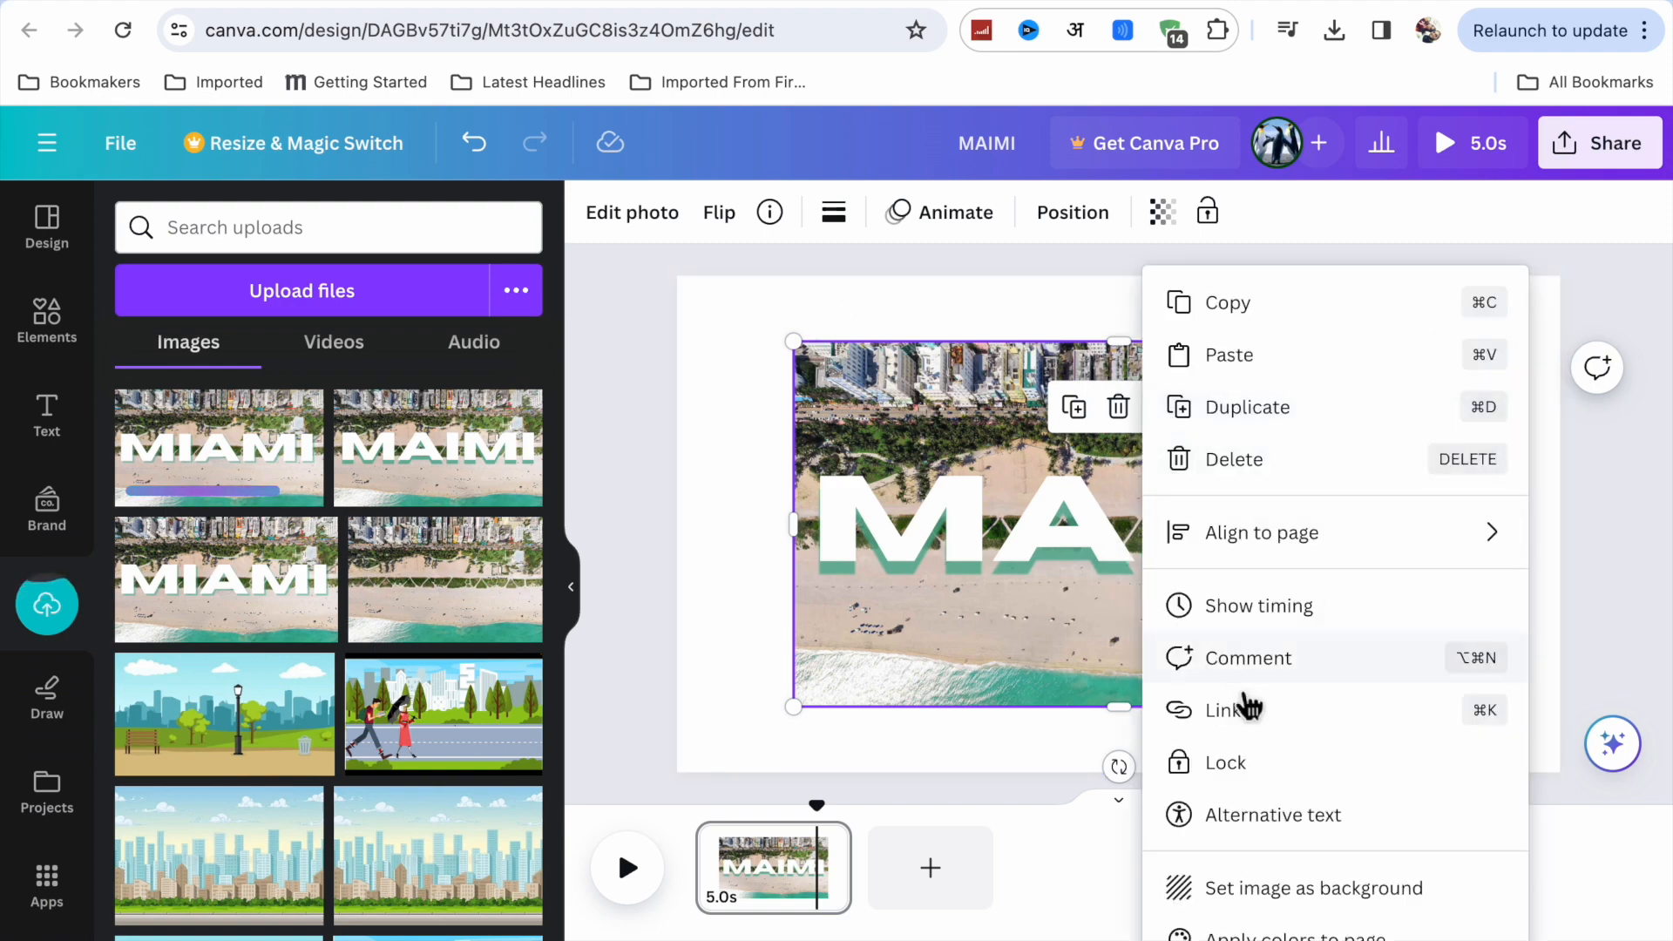
{"action": "left_click", "coordinate": [1283, 906]}
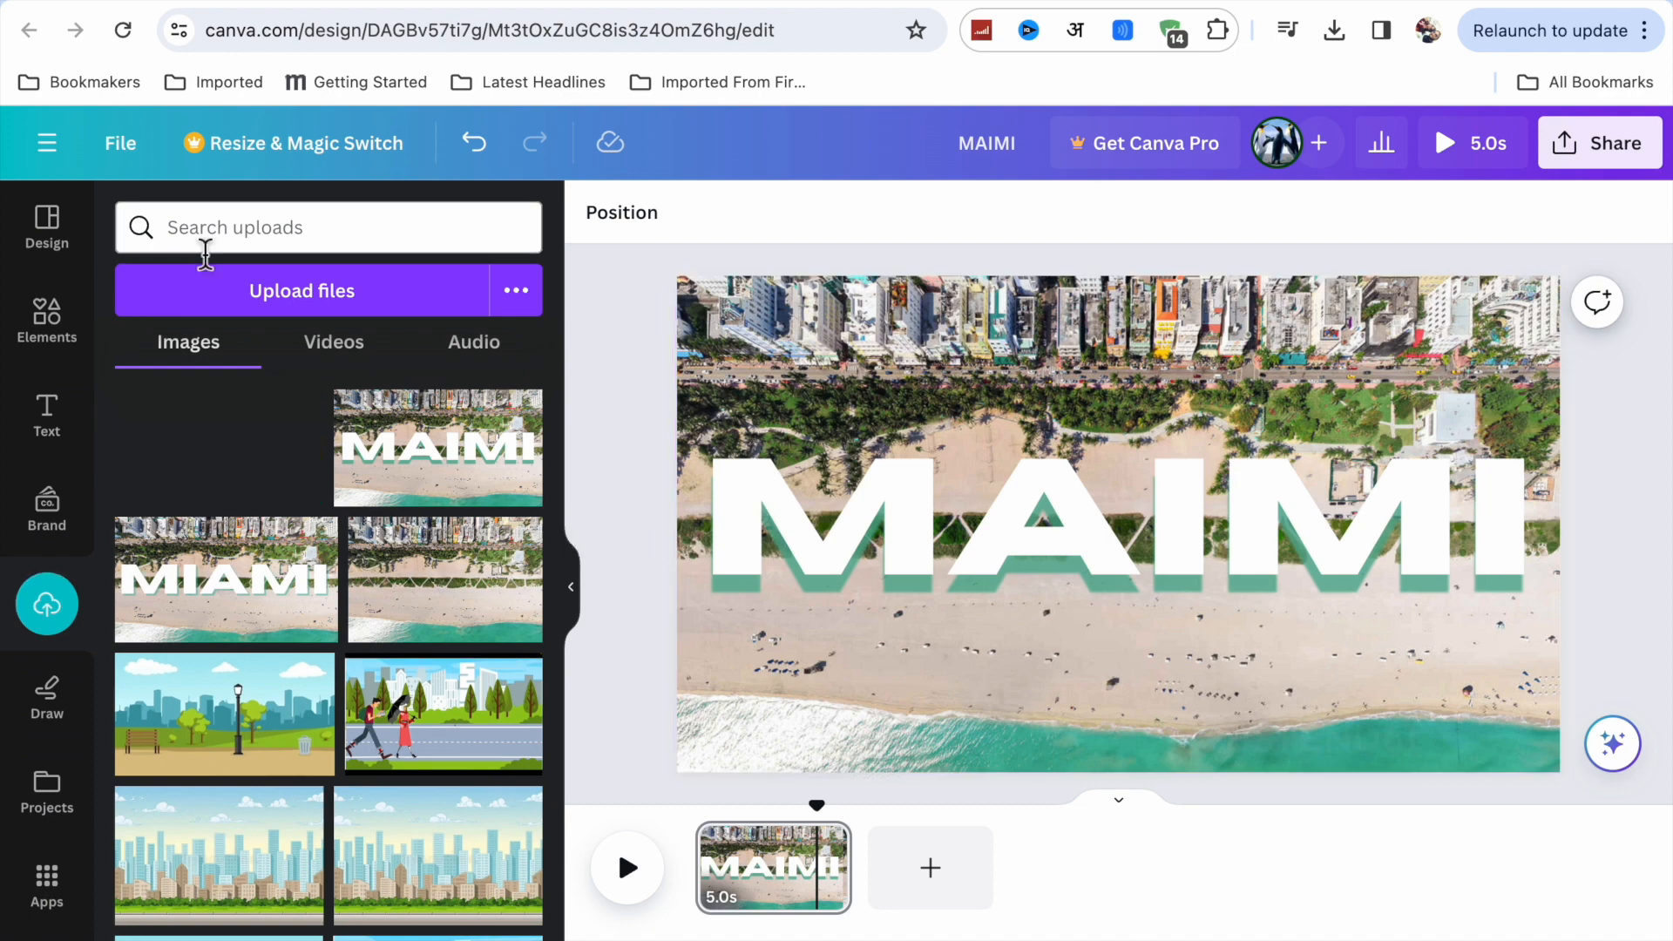
Search the elements for "REAL PLANE" and add the top-view airplane graphic to the page.
{"action": "left_click", "coordinate": [64, 349]}
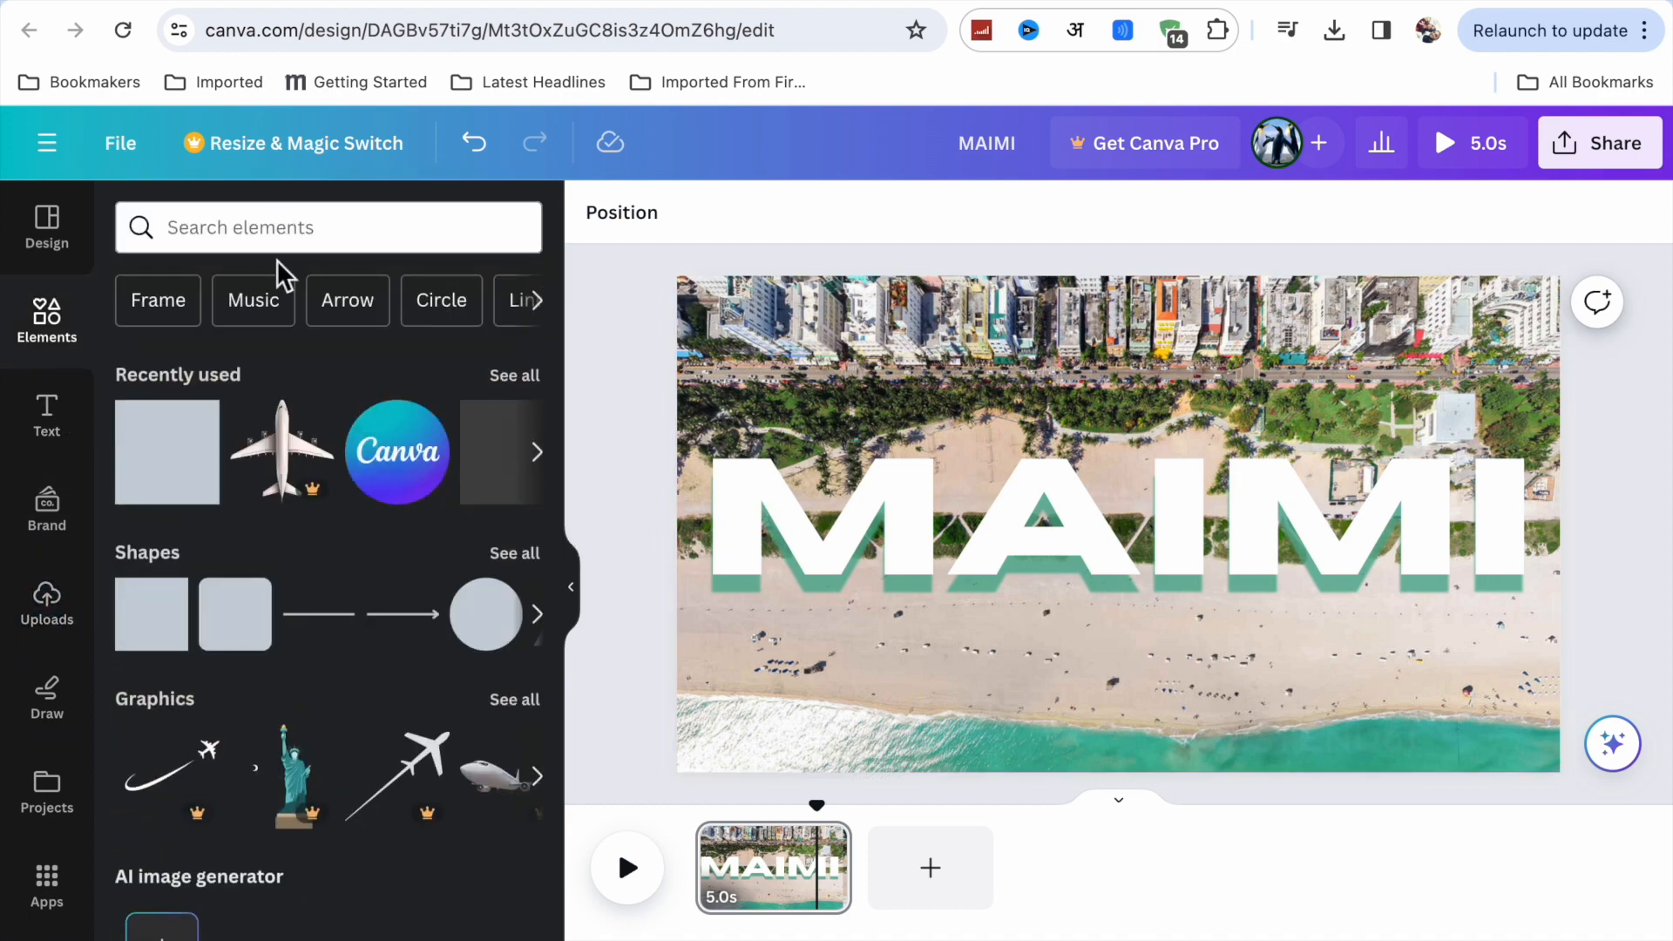
{"action": "left_click", "coordinate": [258, 244]}
{"action": "left_click", "coordinate": [212, 348]}
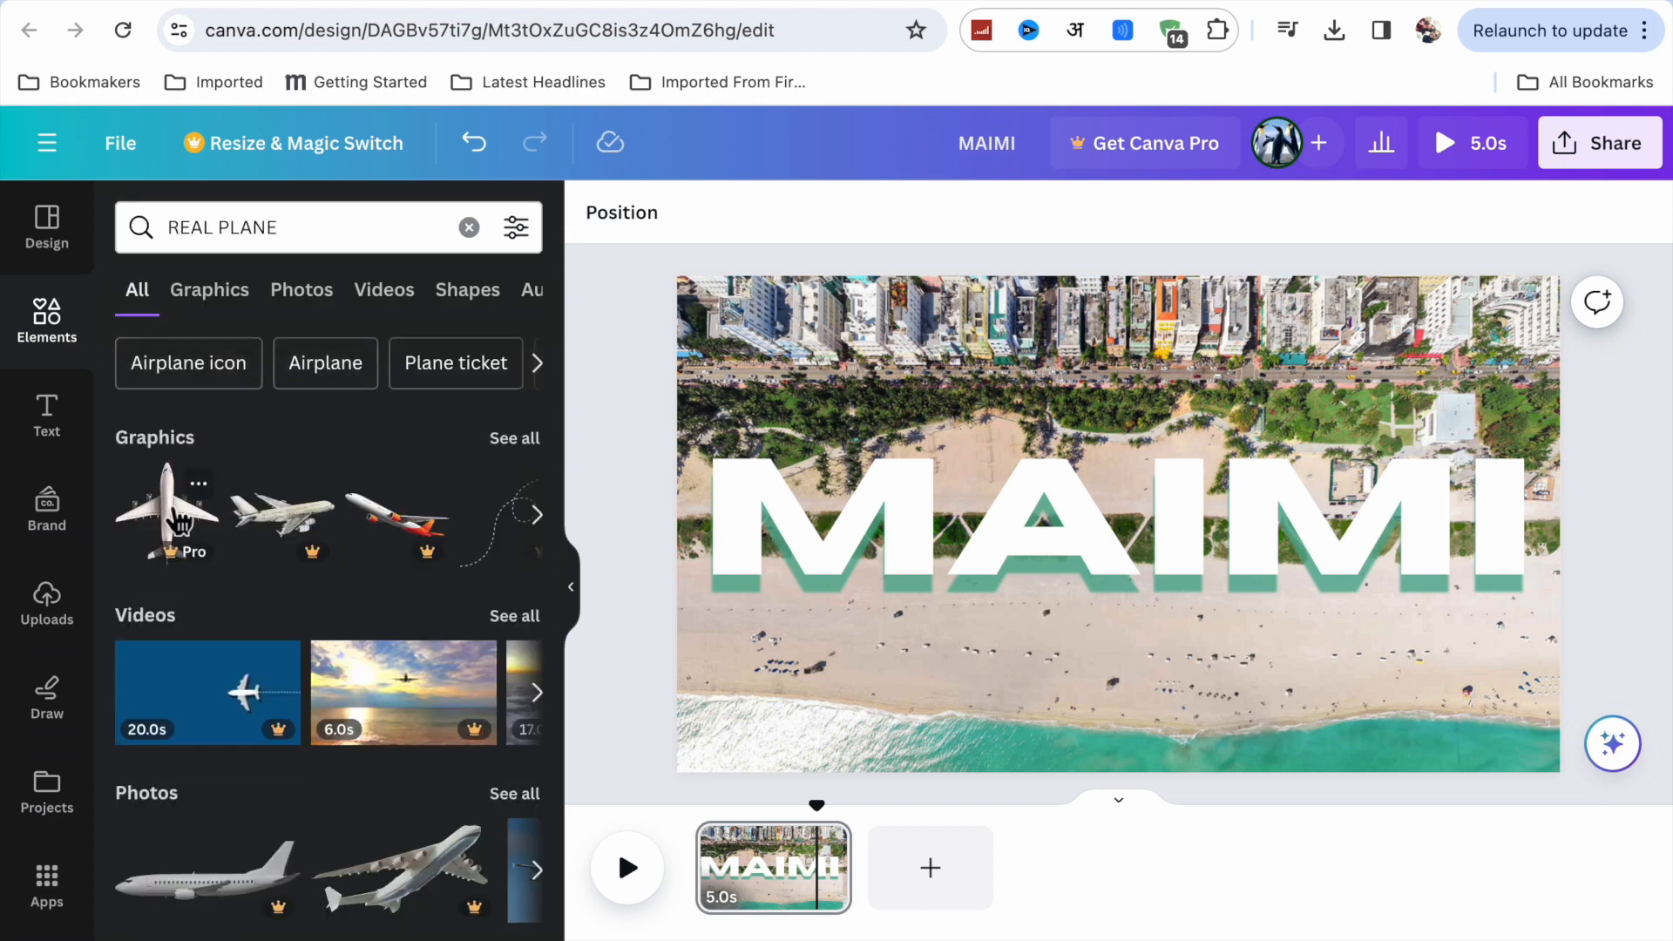
{"action": "left_click", "coordinate": [179, 523]}
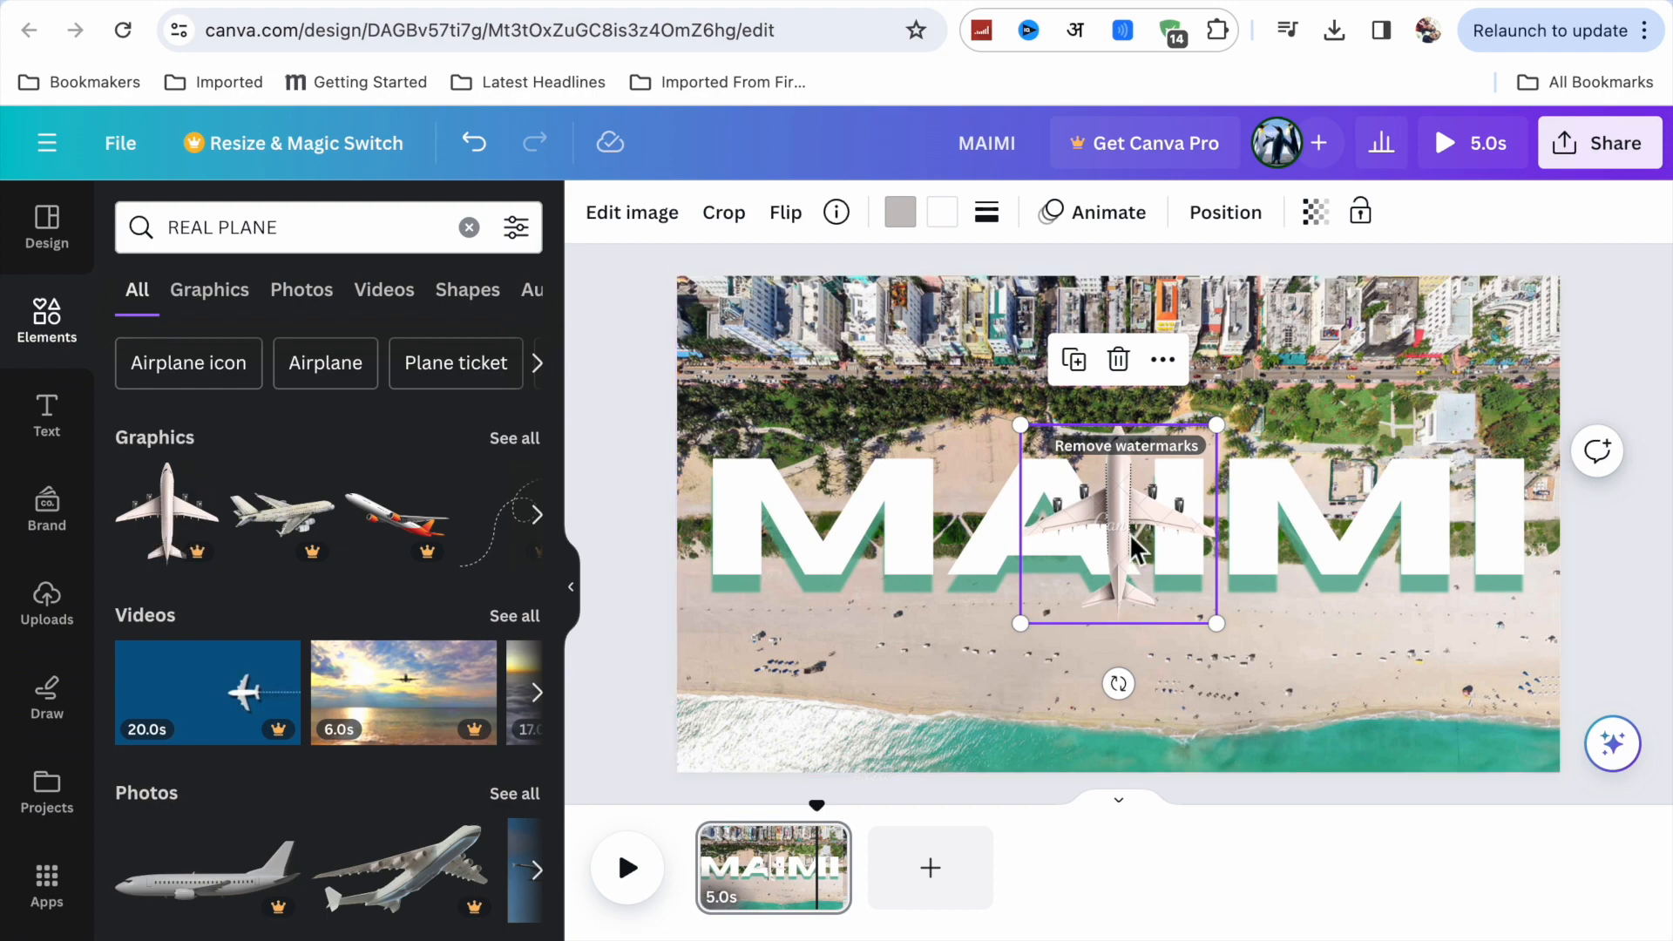
Rotate the plane so its nose points right, enlarge it to almost the page height and position it over the left half.
{"action": "left_click_drag", "start_coordinate": [1118, 684], "coordinate": [808, 527]}
{"action": "left_click_drag", "start_coordinate": [1219, 428], "coordinate": [1351, 301]}
{"action": "left_click_drag", "start_coordinate": [1018, 621], "coordinate": [888, 747]}
{"action": "left_click_drag", "start_coordinate": [1086, 624], "coordinate": [923, 627]}
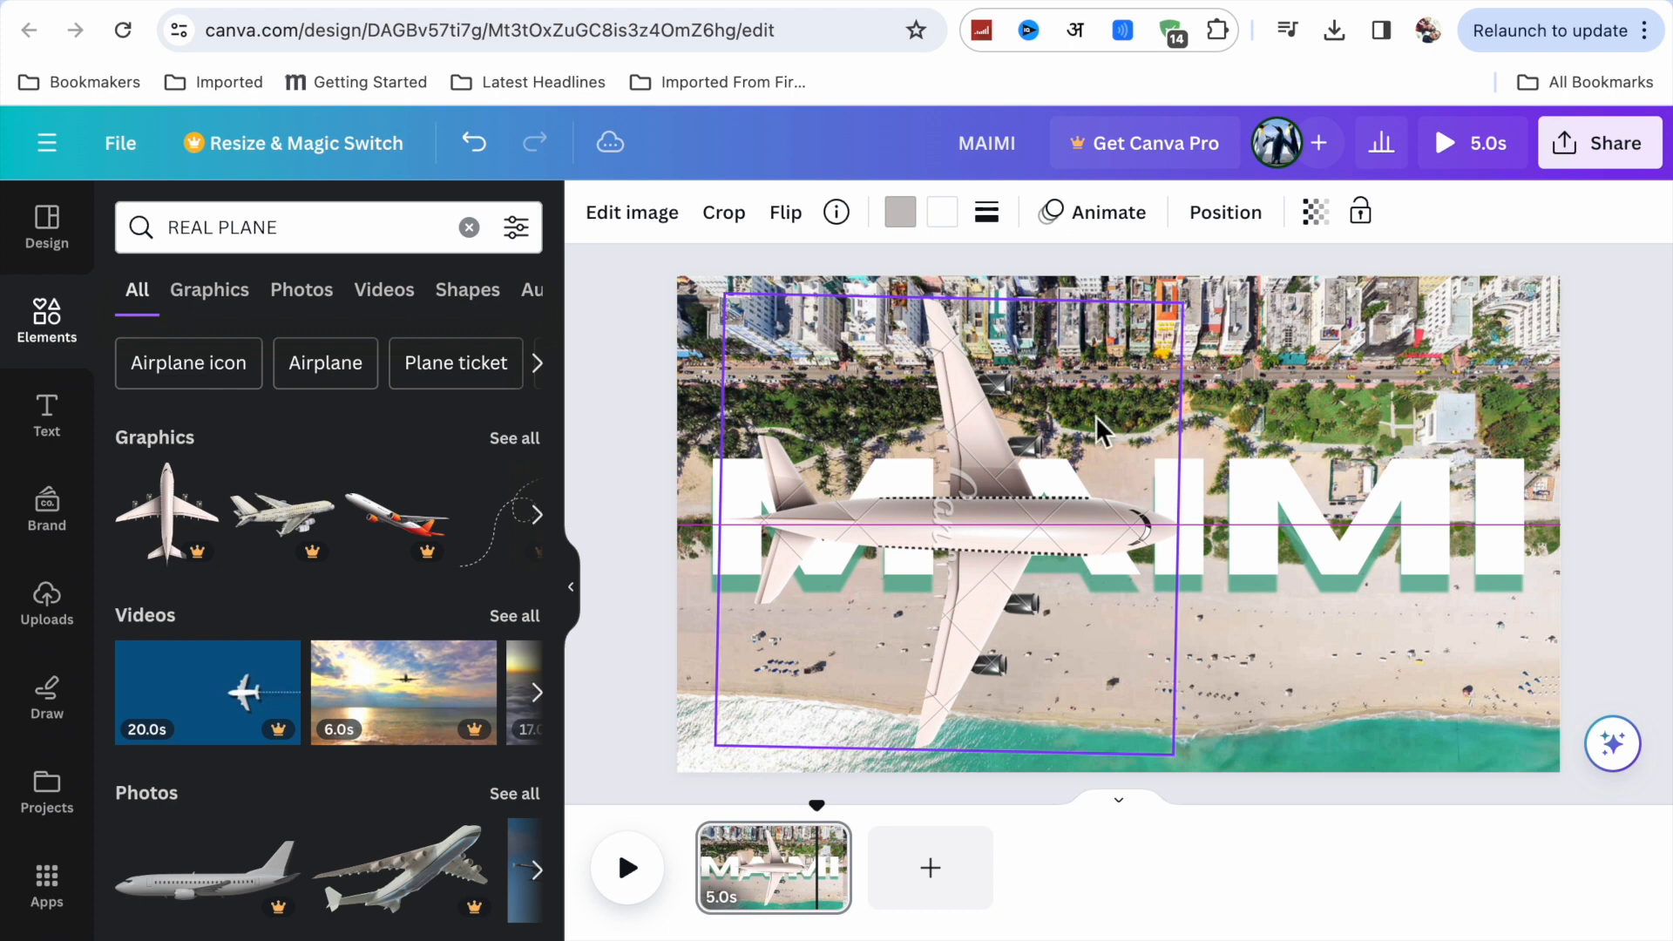
{"action": "left_click_drag", "start_coordinate": [1008, 531], "coordinate": [1009, 532]}
{"action": "left_click_drag", "start_coordinate": [1181, 296], "coordinate": [1219, 302]}
{"action": "left_click_drag", "start_coordinate": [1187, 616], "coordinate": [1188, 627]}
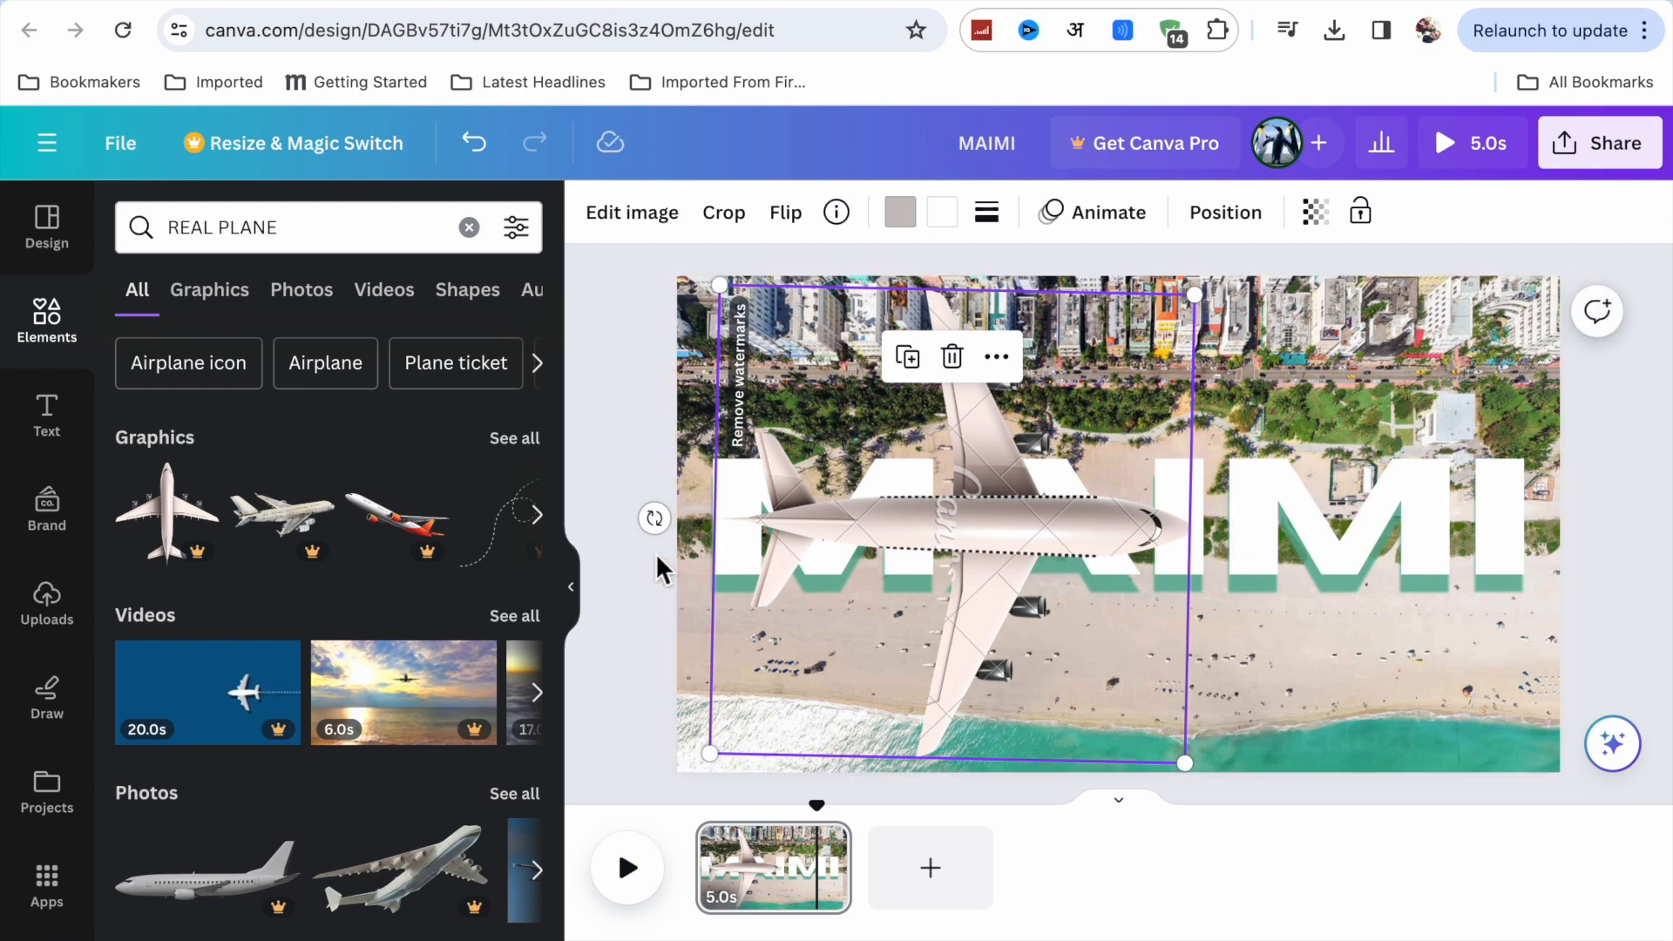
{"action": "left_click_drag", "start_coordinate": [655, 521], "coordinate": [658, 523]}
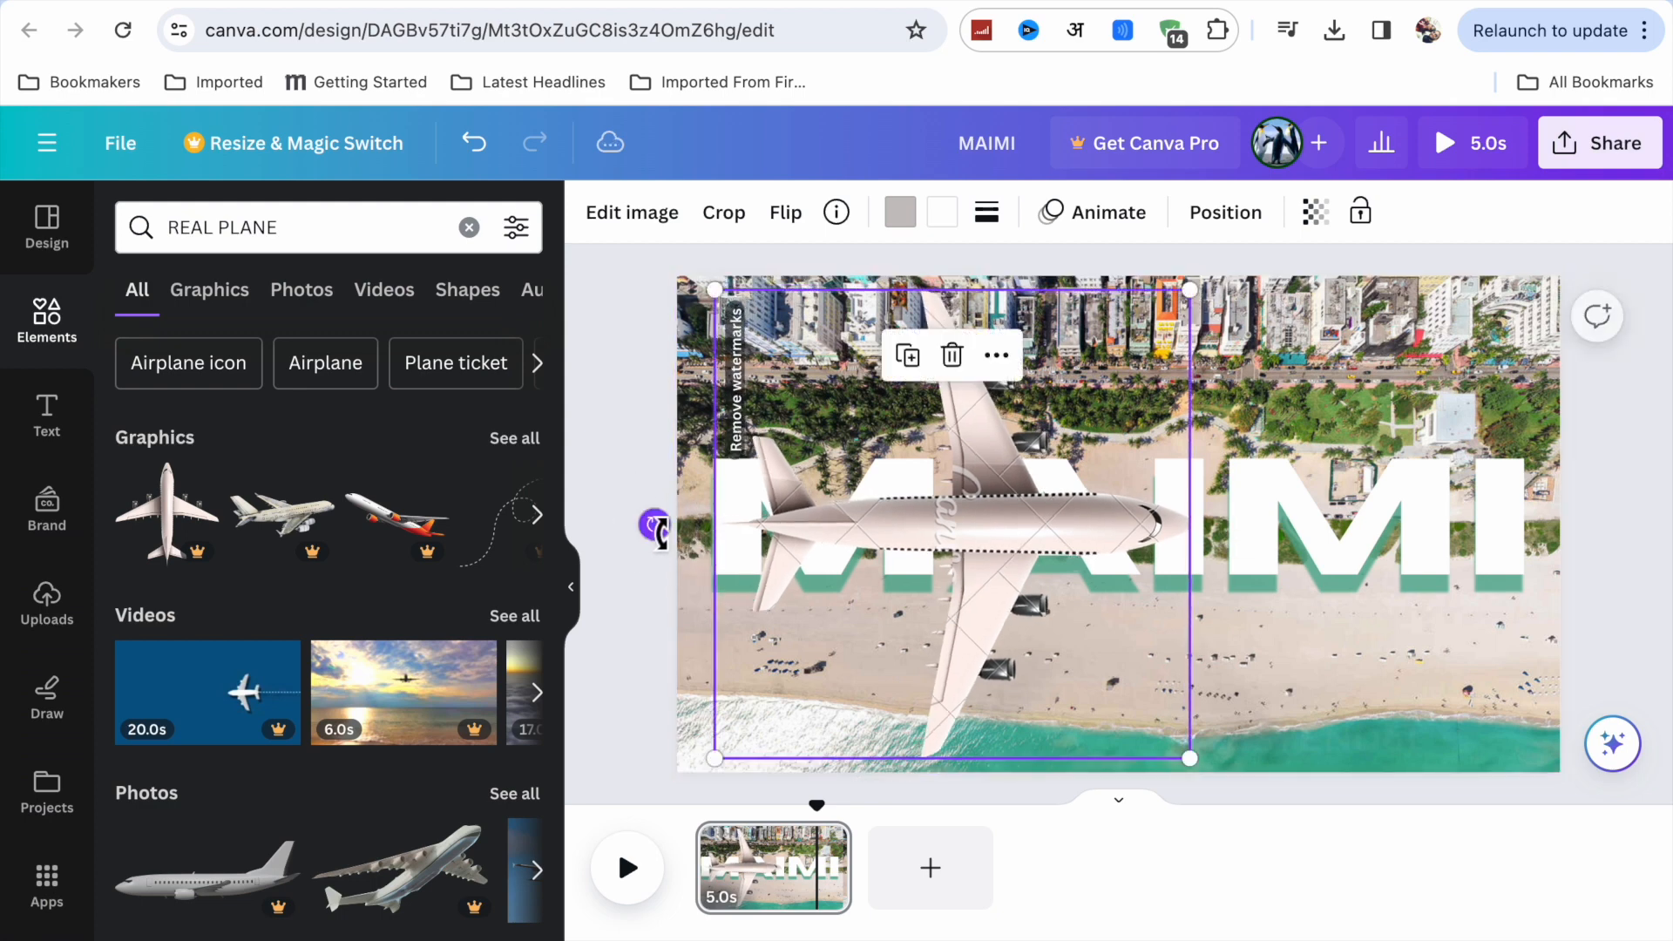
{"action": "left_click_drag", "start_coordinate": [1194, 296], "coordinate": [1206, 277]}
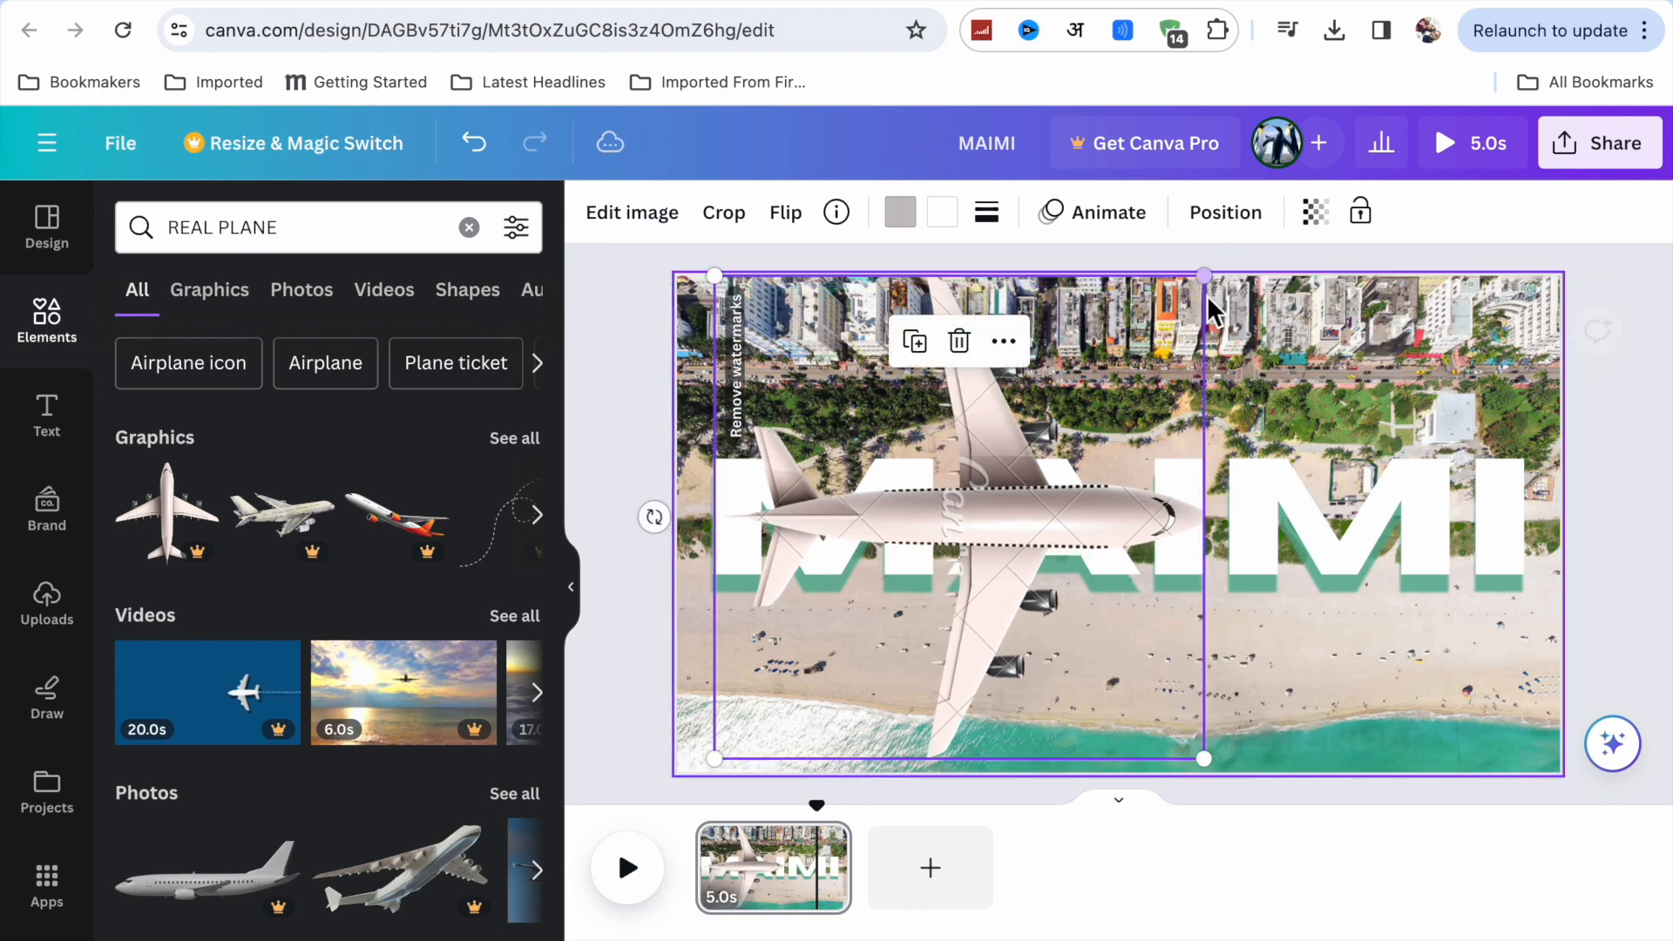
Add a square shape to the page and fill it with the yellow default solid color.
{"action": "left_click", "coordinate": [47, 318]}
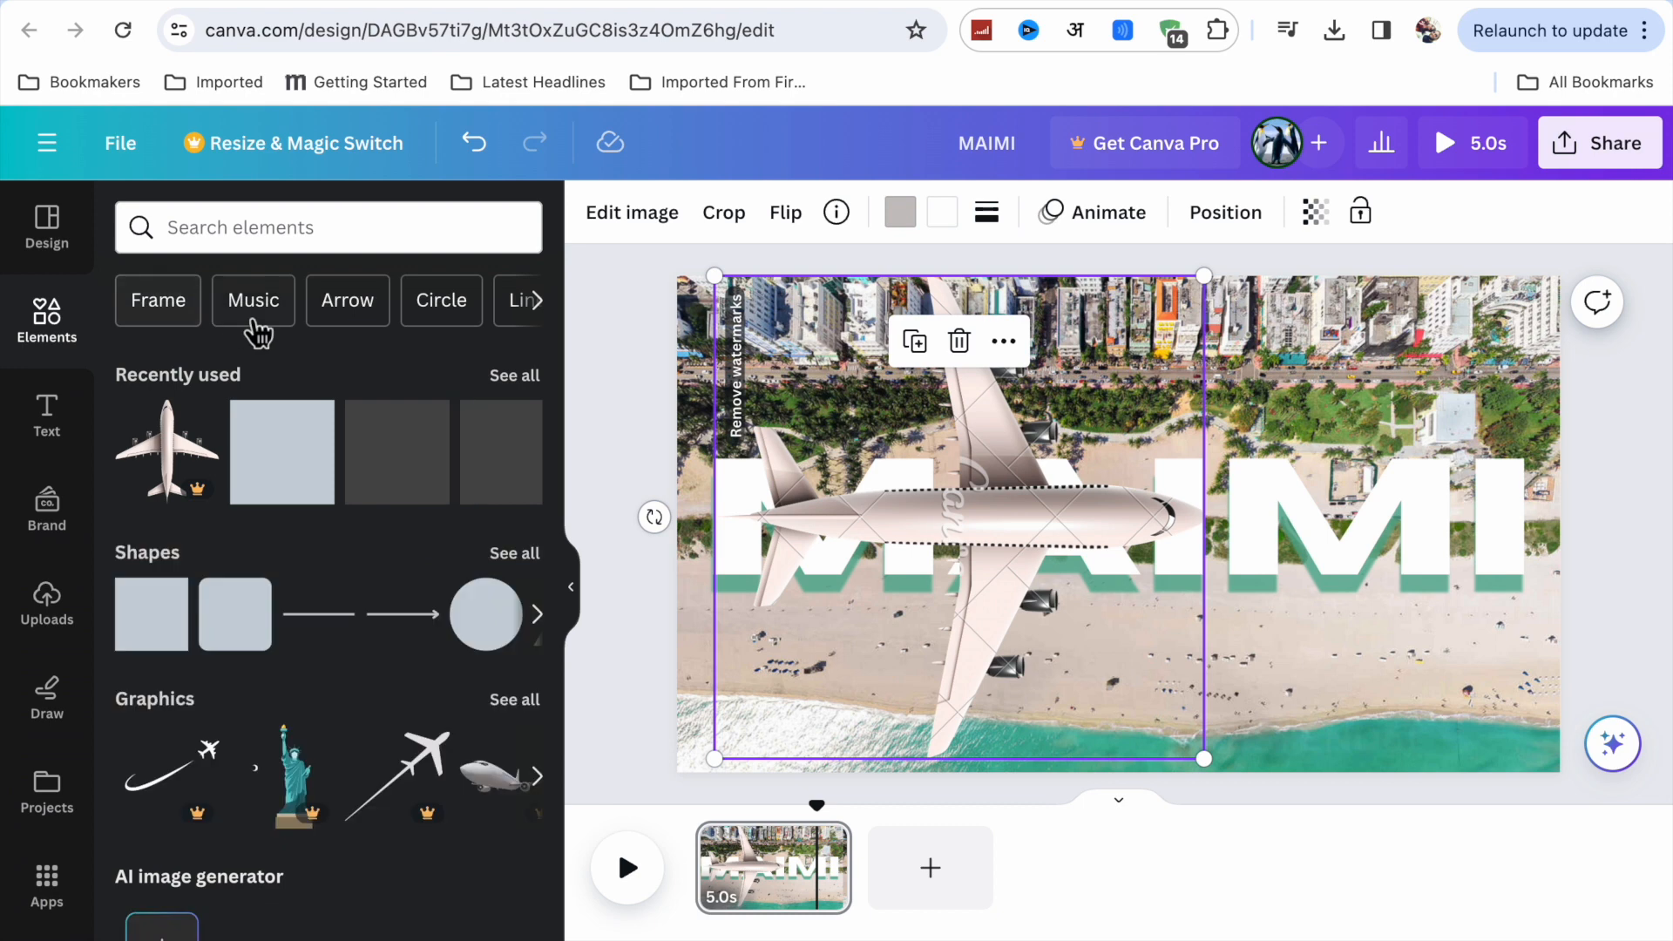
{"action": "left_click", "coordinate": [158, 645]}
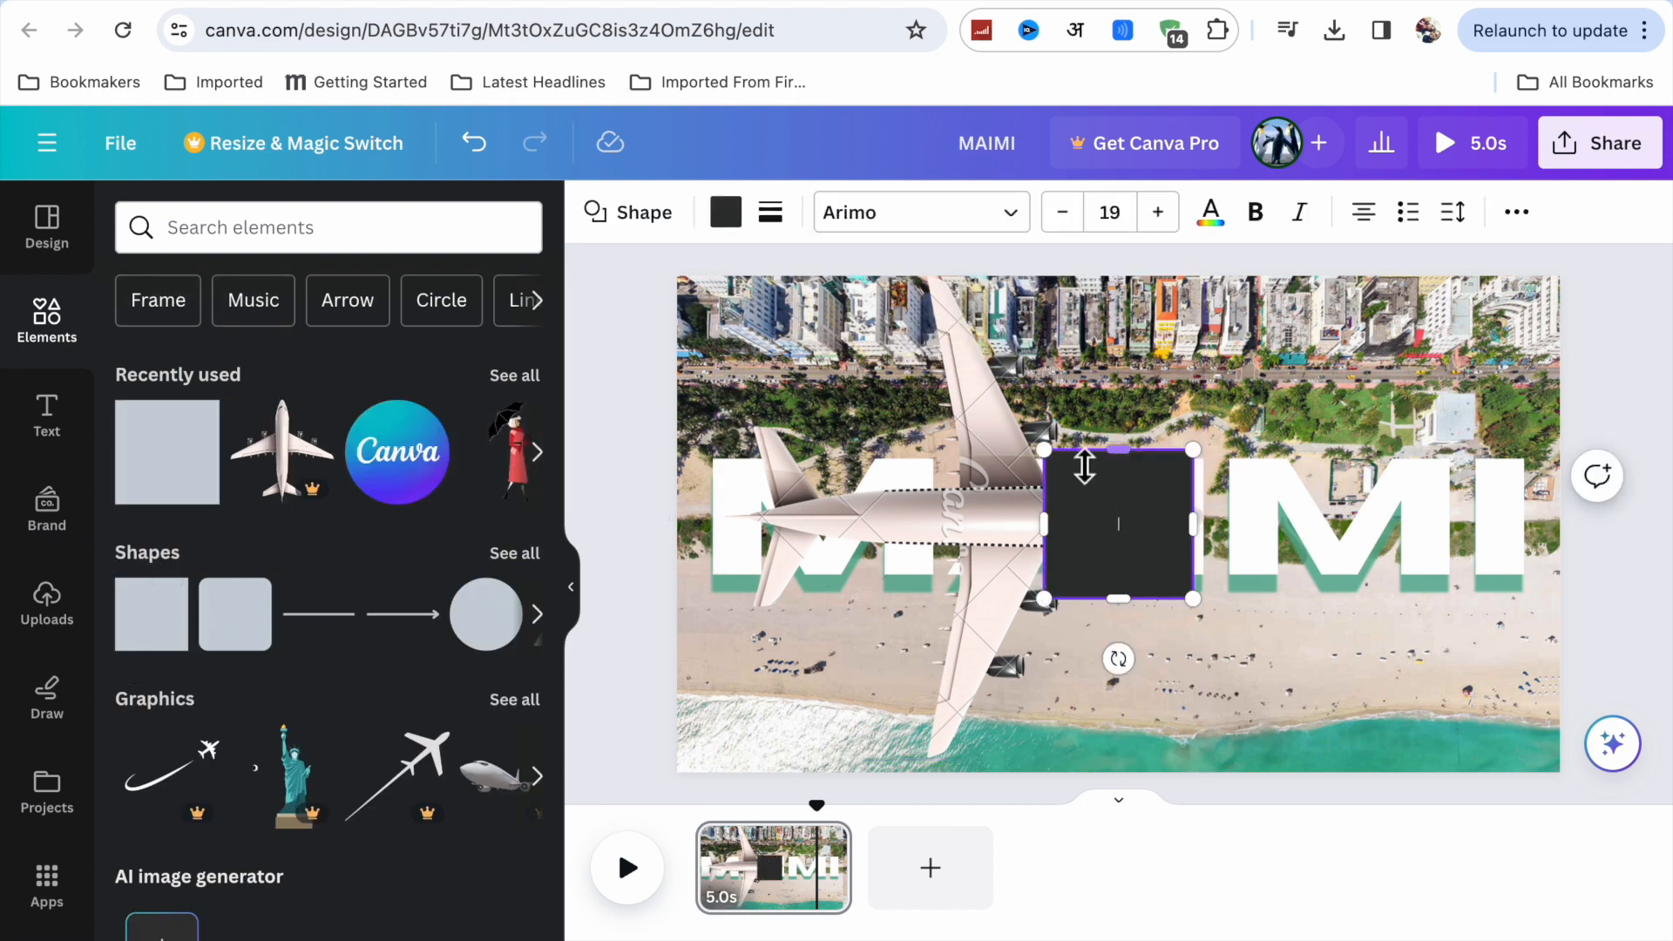
{"action": "left_click", "coordinate": [728, 216]}
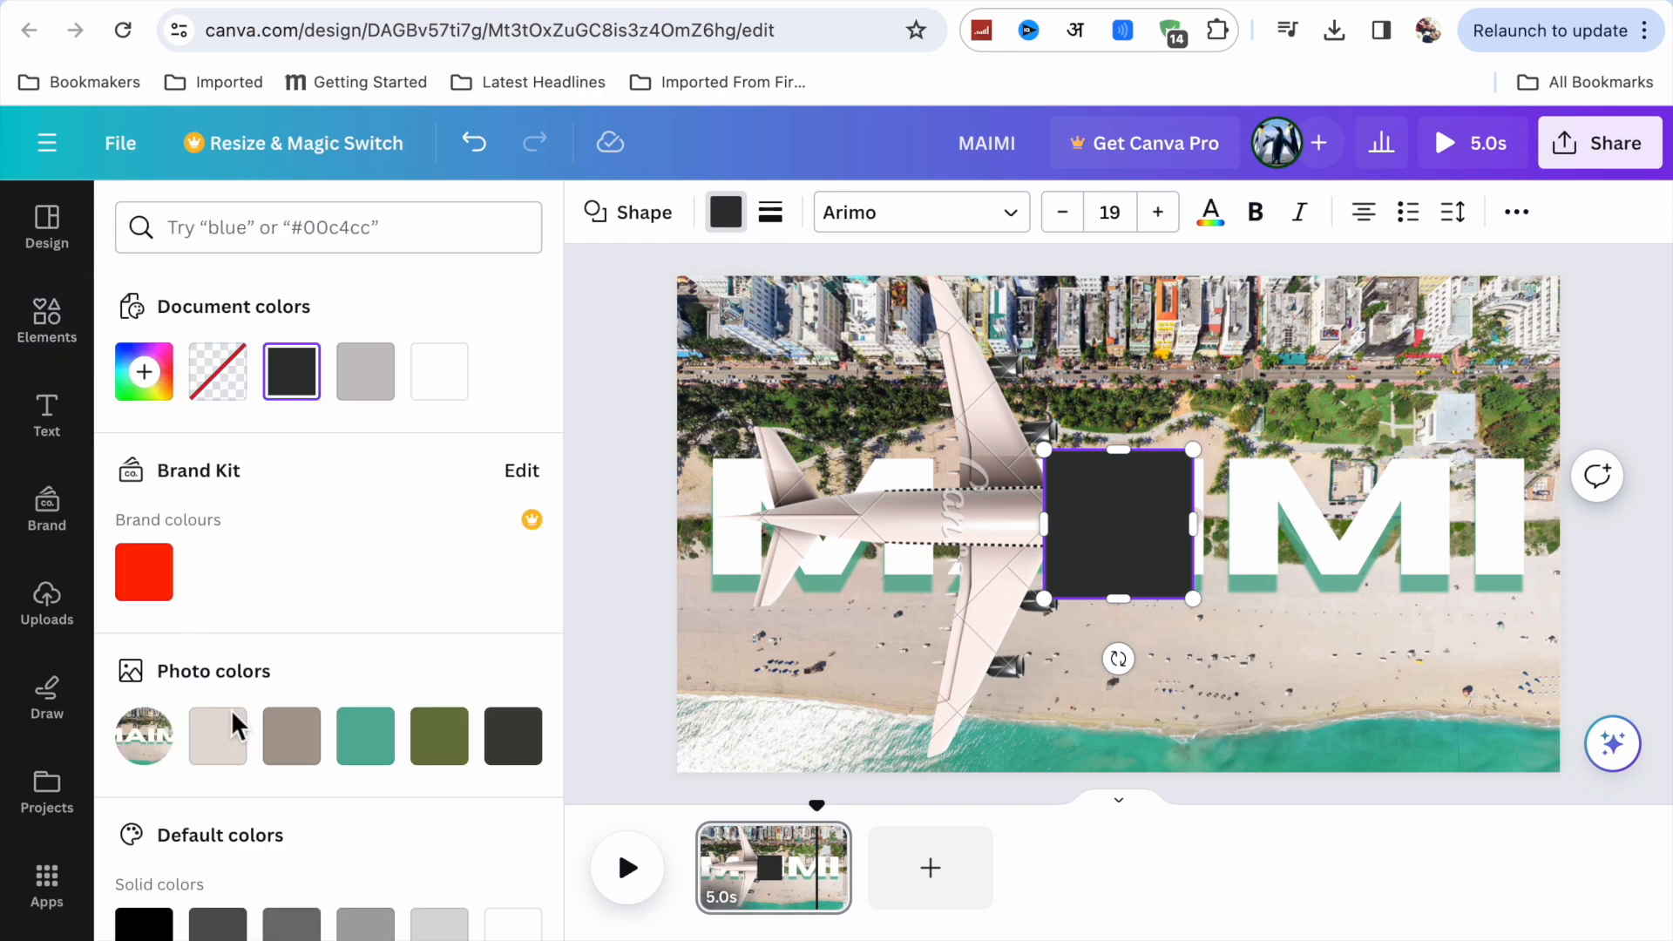
{"action": "scroll", "coordinate": [232, 710], "scroll_direction": "down", "scroll_amount": 6}
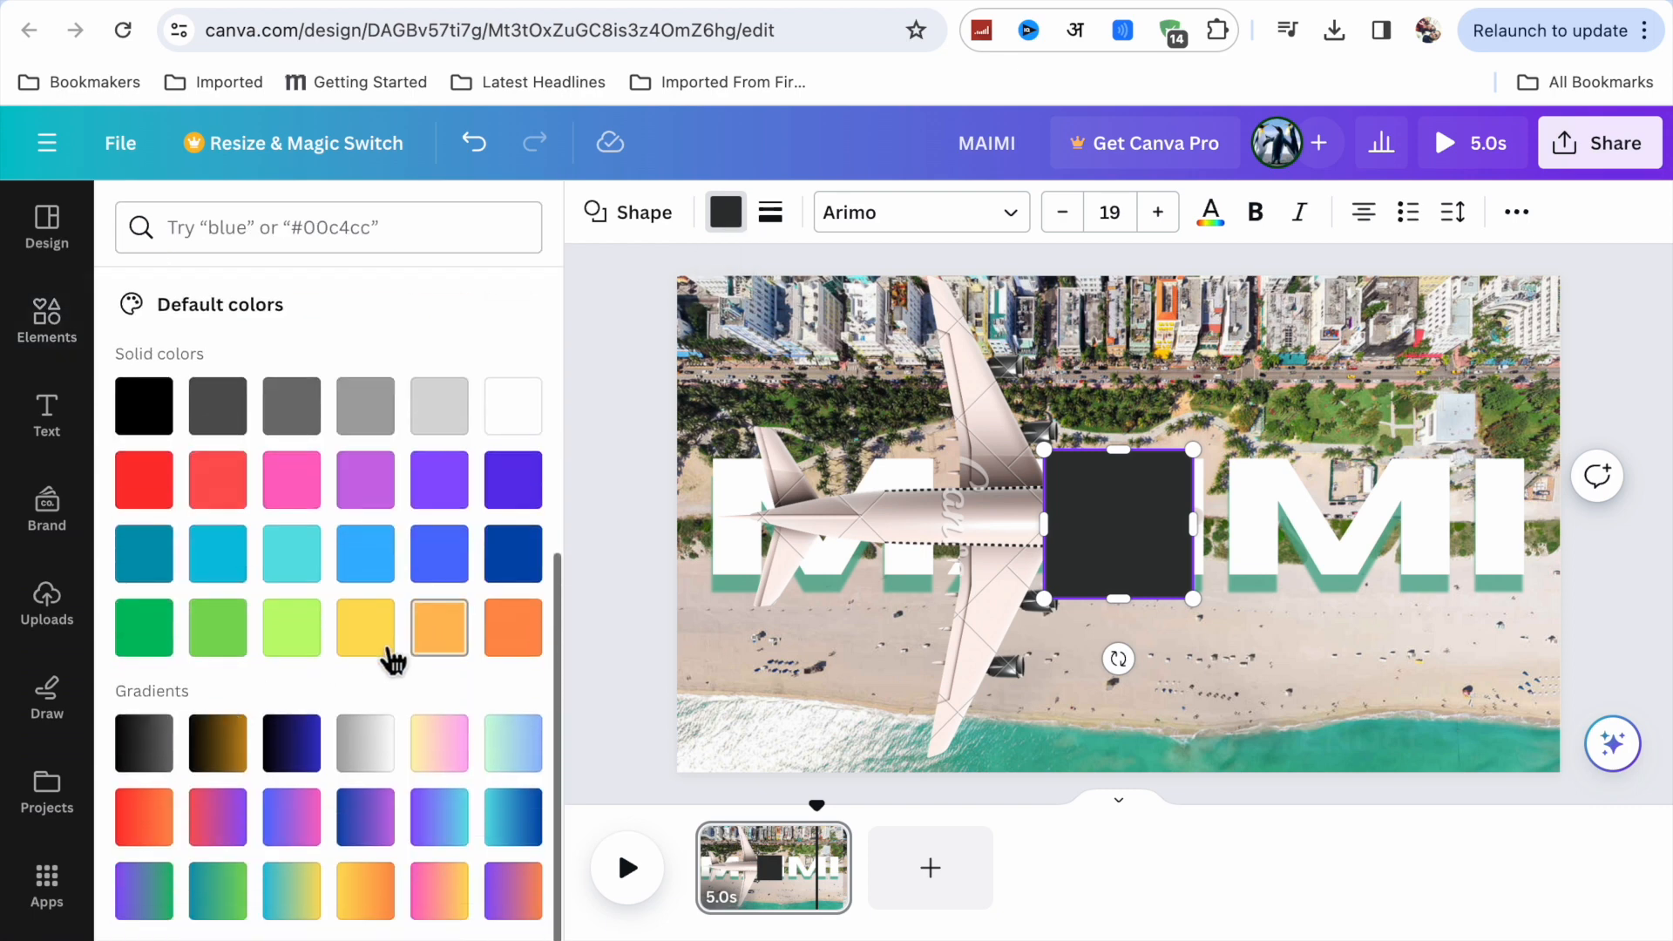
{"action": "left_click", "coordinate": [451, 645]}
{"action": "left_click", "coordinate": [375, 653]}
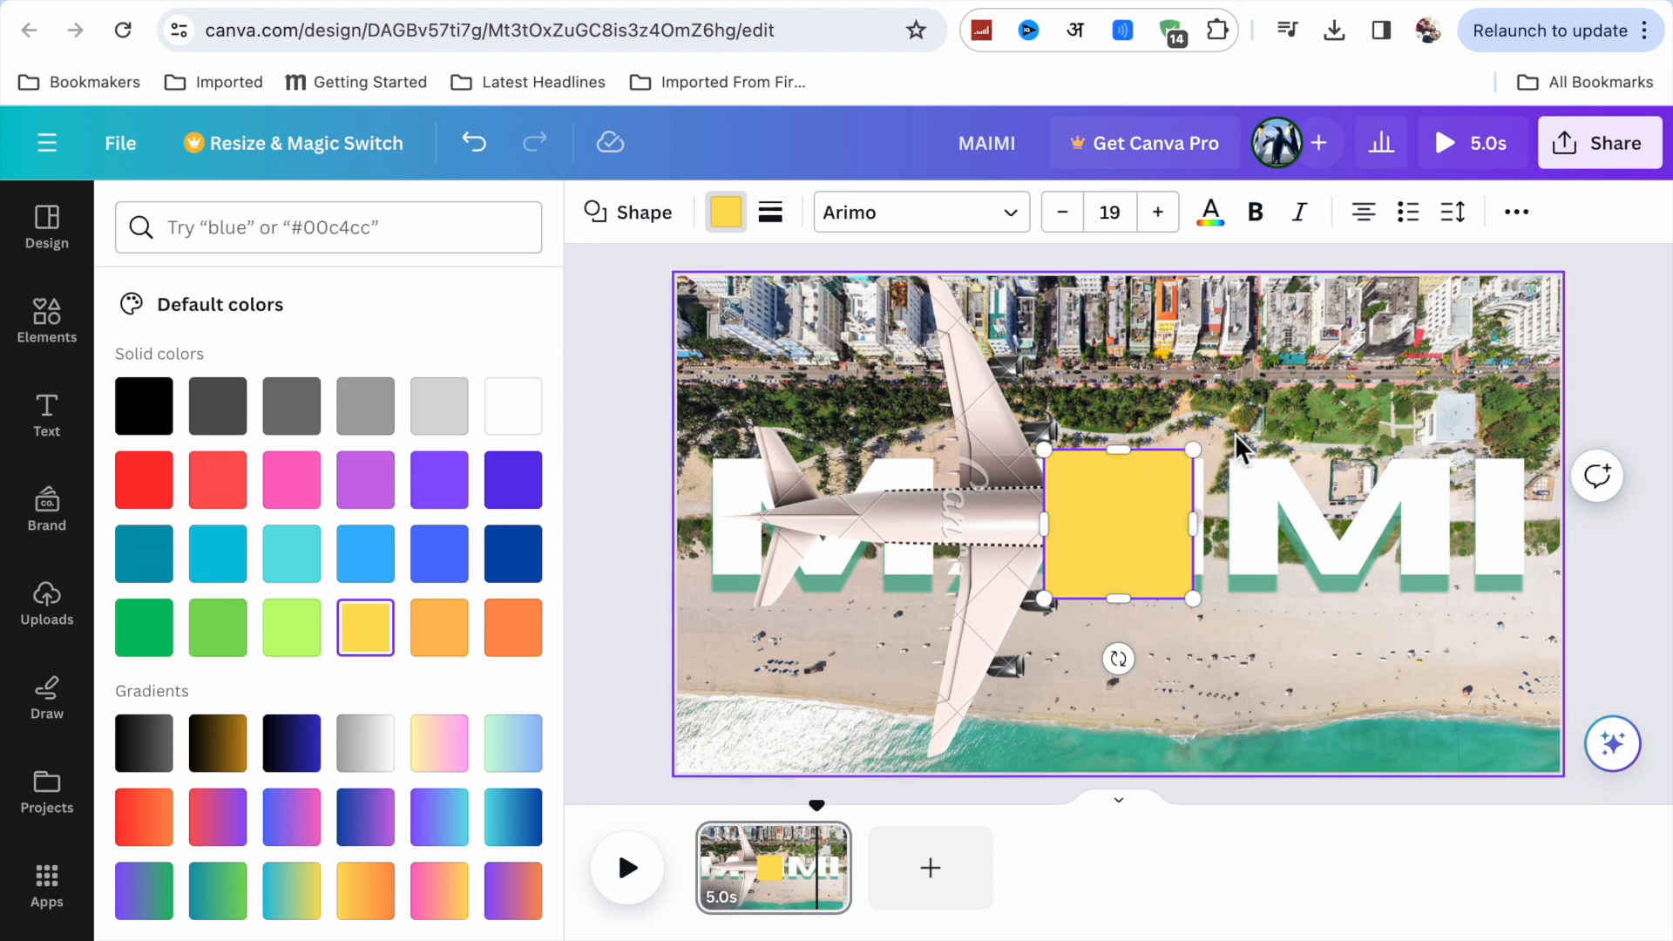
Resize the yellow square to the full page height, spanning from behind the plane's wings to the page's right edge.
{"action": "left_click_drag", "start_coordinate": [1196, 460], "coordinate": [1268, 391]}
{"action": "left_click_drag", "start_coordinate": [1154, 598], "coordinate": [1158, 777]}
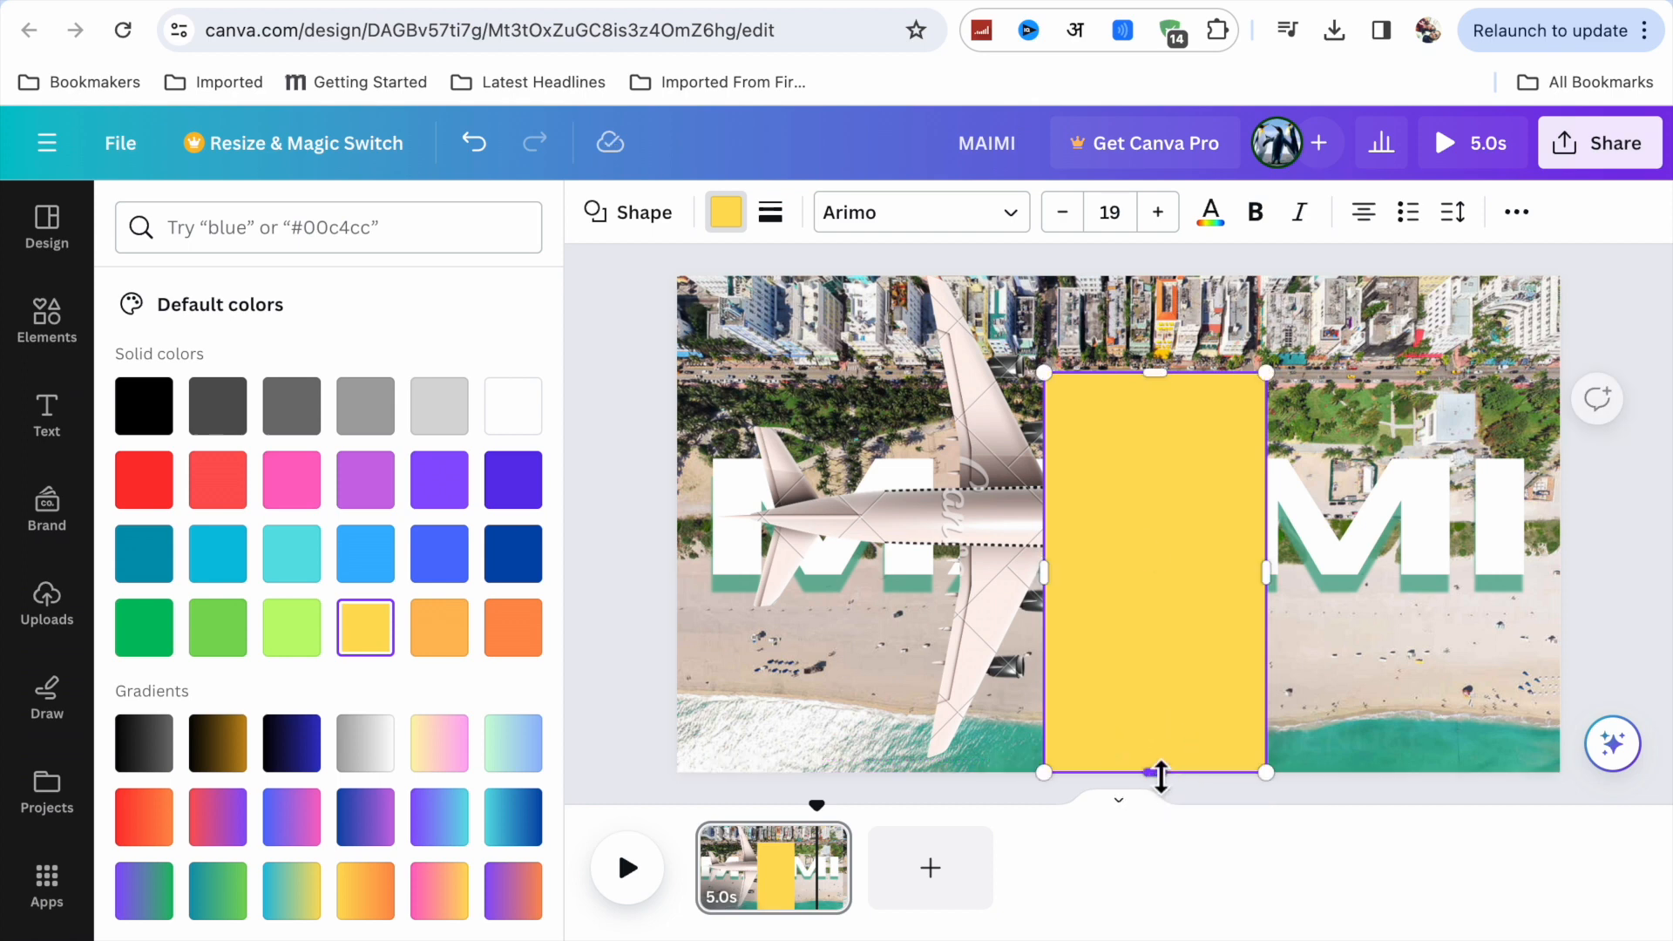
{"action": "left_click", "coordinate": [1163, 384]}
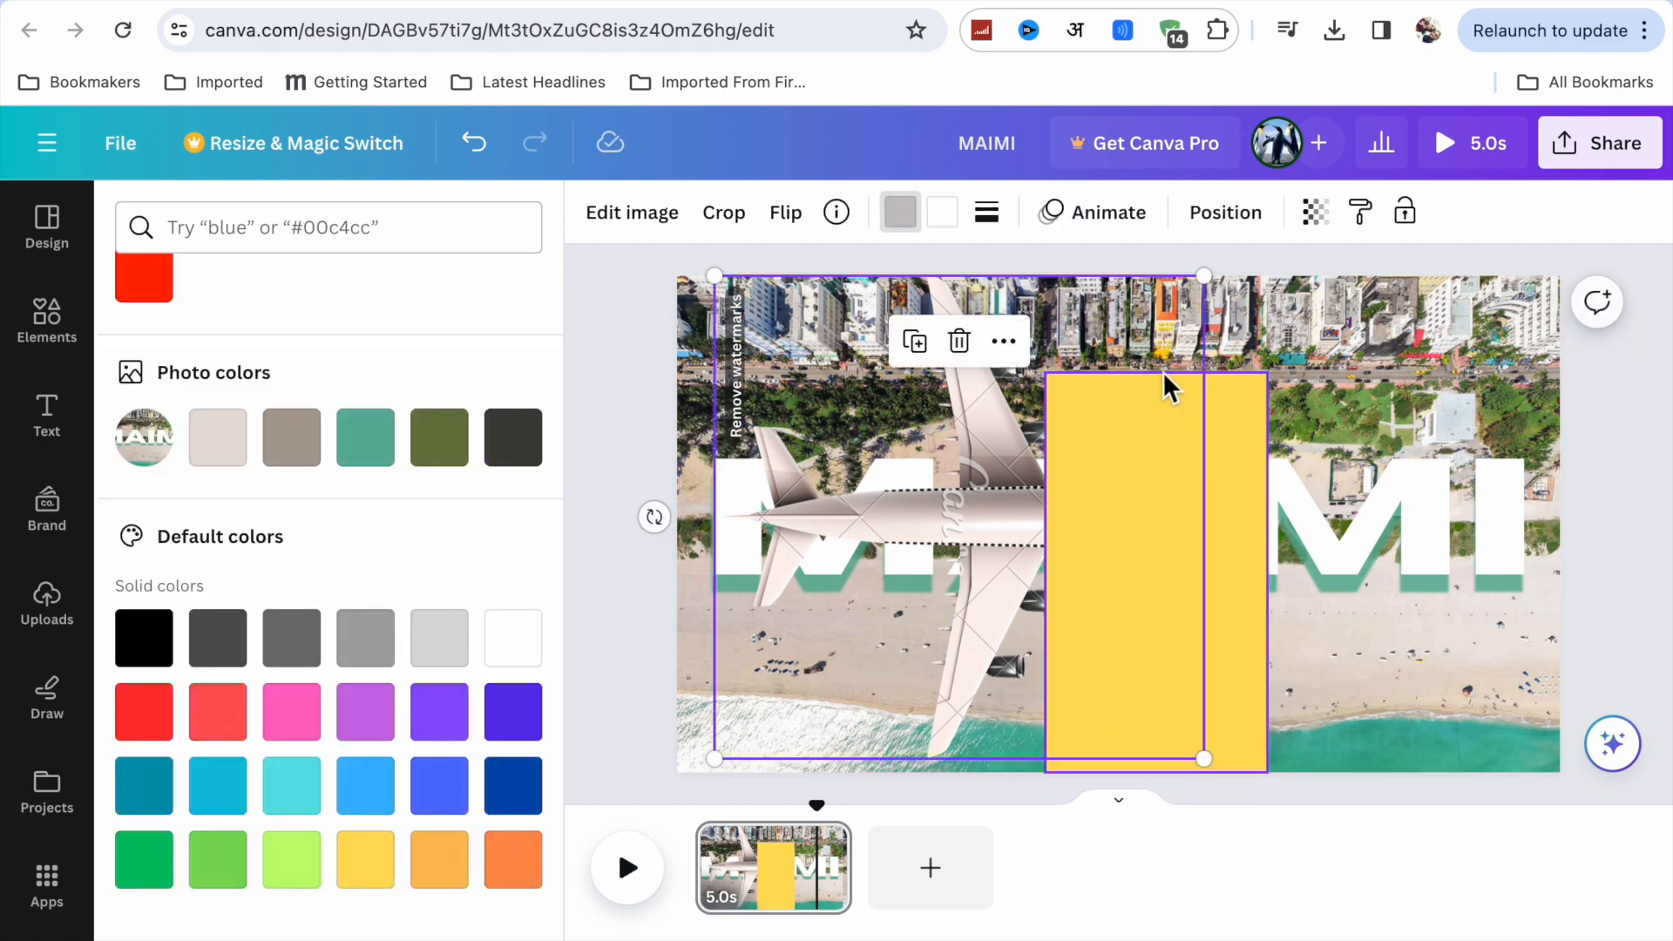
{"action": "left_click", "coordinate": [1140, 412]}
{"action": "left_click", "coordinate": [1163, 368]}
{"action": "left_click", "coordinate": [1165, 452]}
{"action": "left_click_drag", "start_coordinate": [1161, 370], "coordinate": [1161, 276]}
{"action": "left_click_drag", "start_coordinate": [1059, 532], "coordinate": [946, 534]}
{"action": "left_click_drag", "start_coordinate": [1278, 525], "coordinate": [1560, 546]}
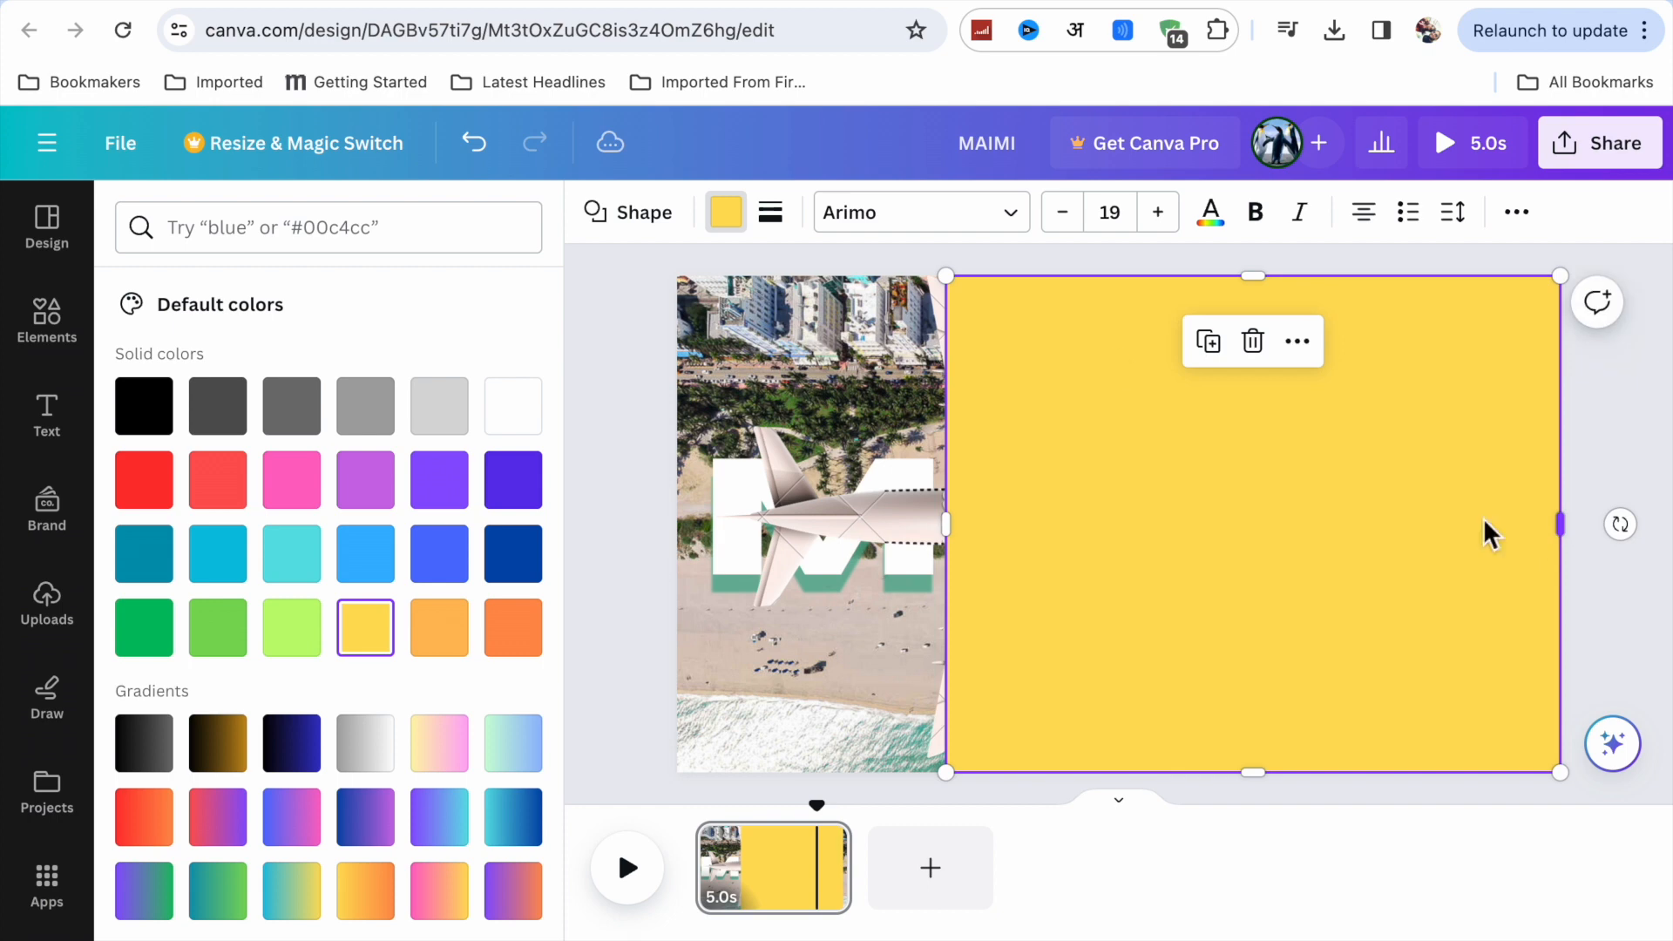
Add a second square, tilt it slightly counter-clockwise and place it over the upper-left corner of the yellow rectangle behind the wing.
{"action": "left_click", "coordinate": [77, 334]}
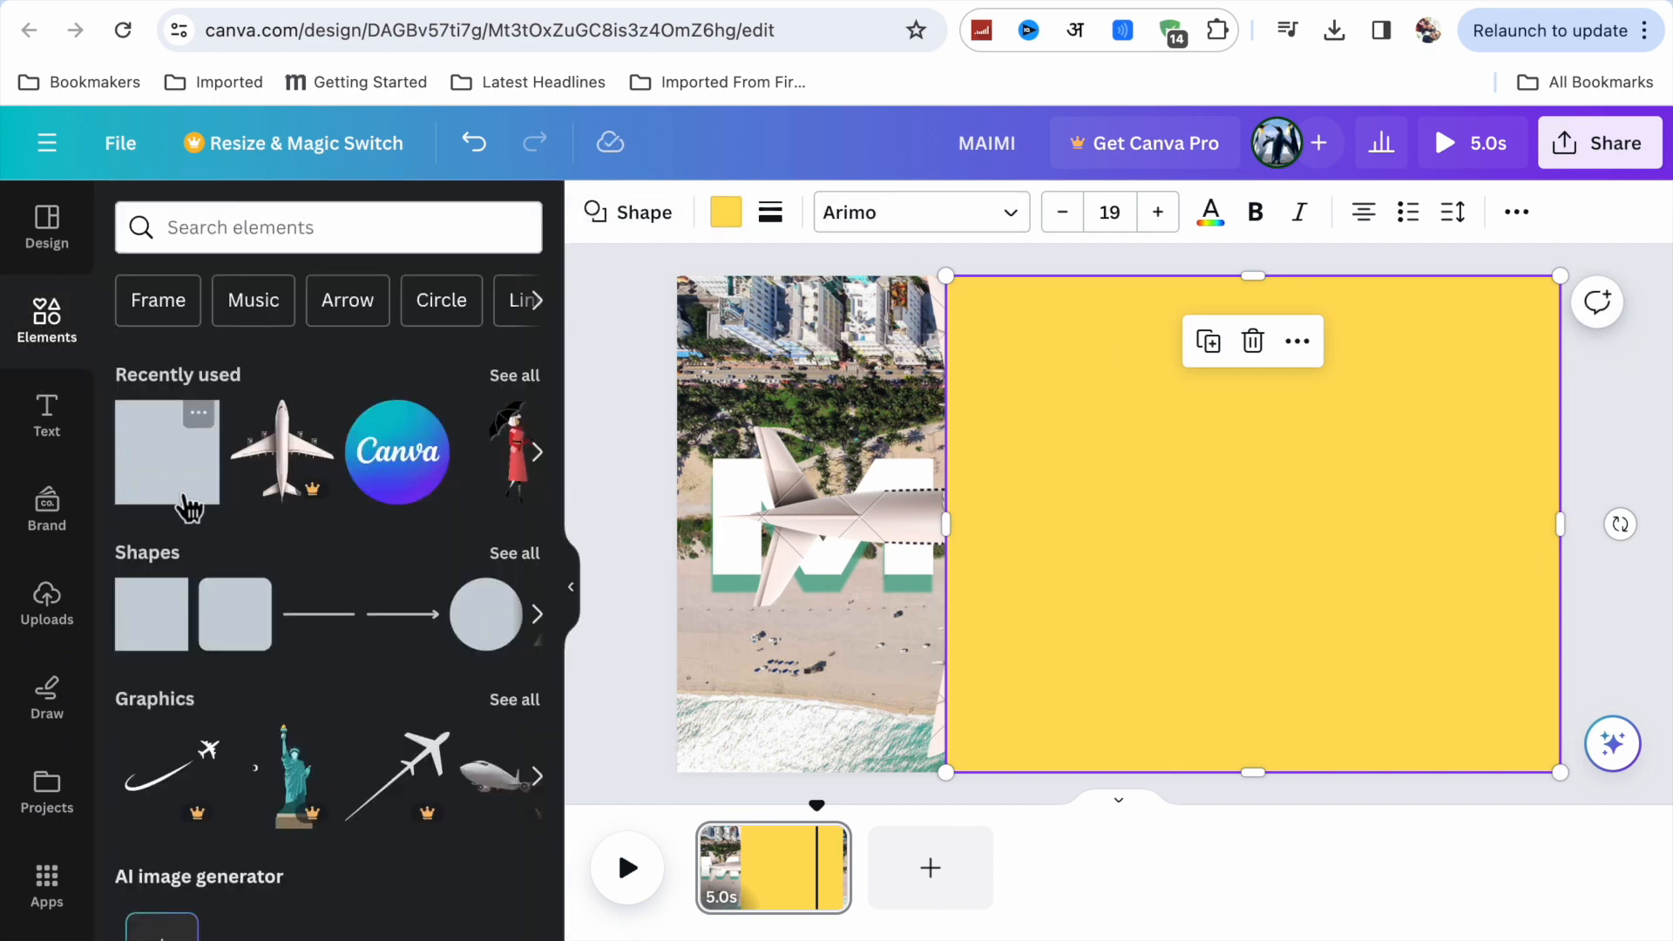
{"action": "left_click", "coordinate": [169, 650]}
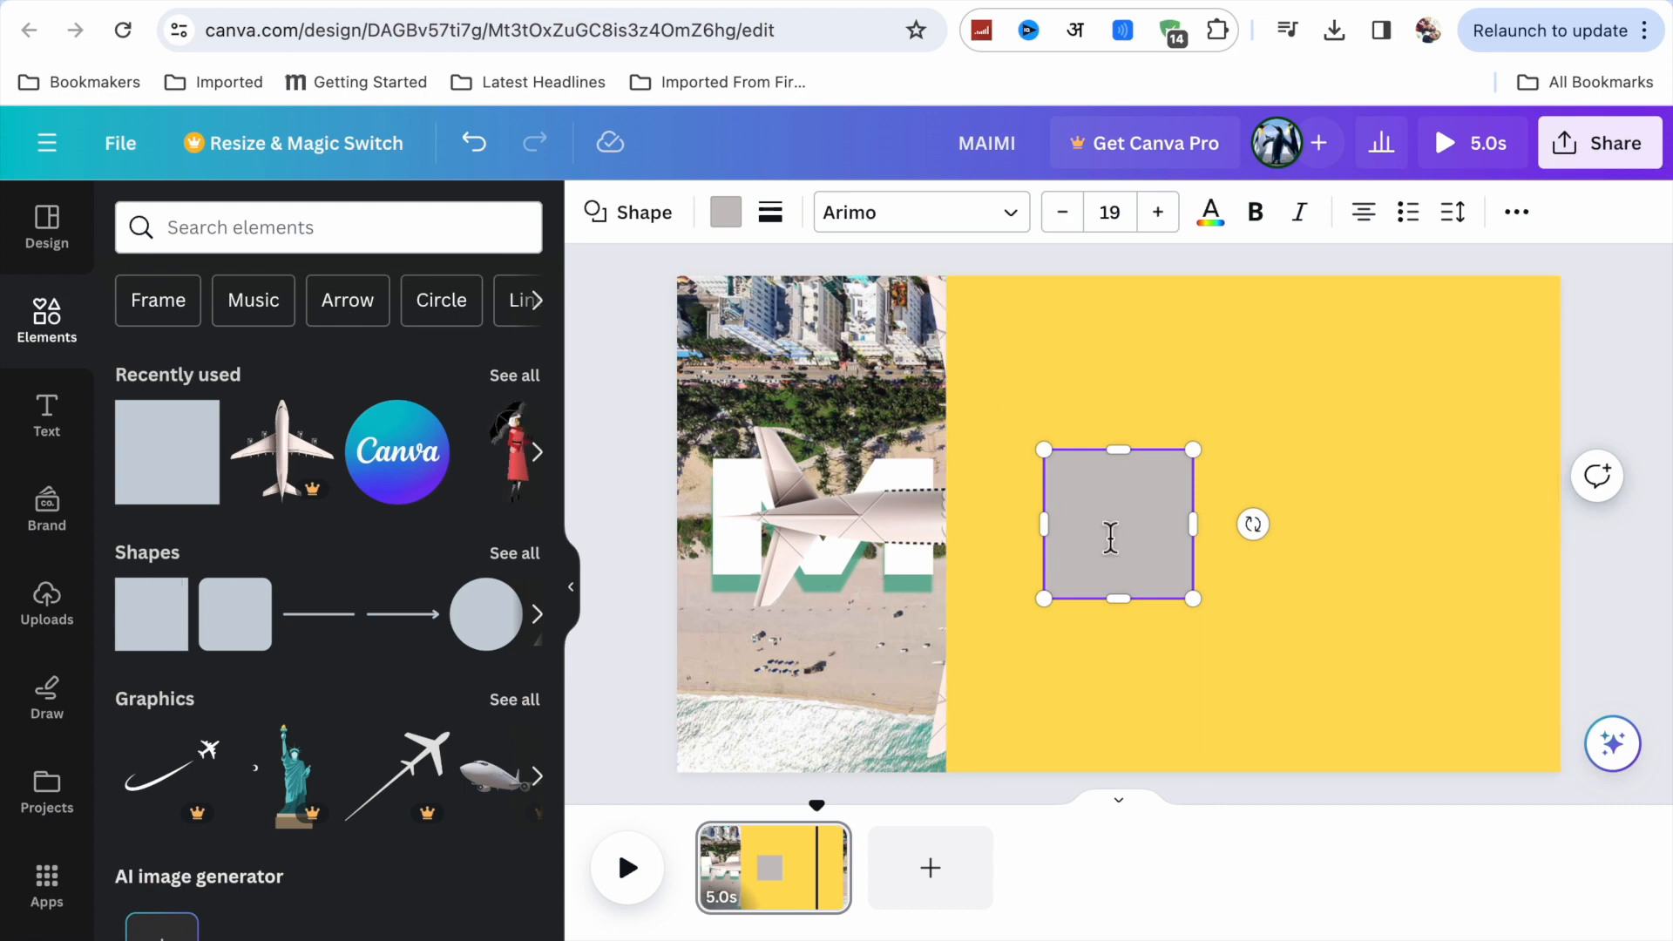
{"action": "left_click_drag", "start_coordinate": [1255, 523], "coordinate": [1262, 526]}
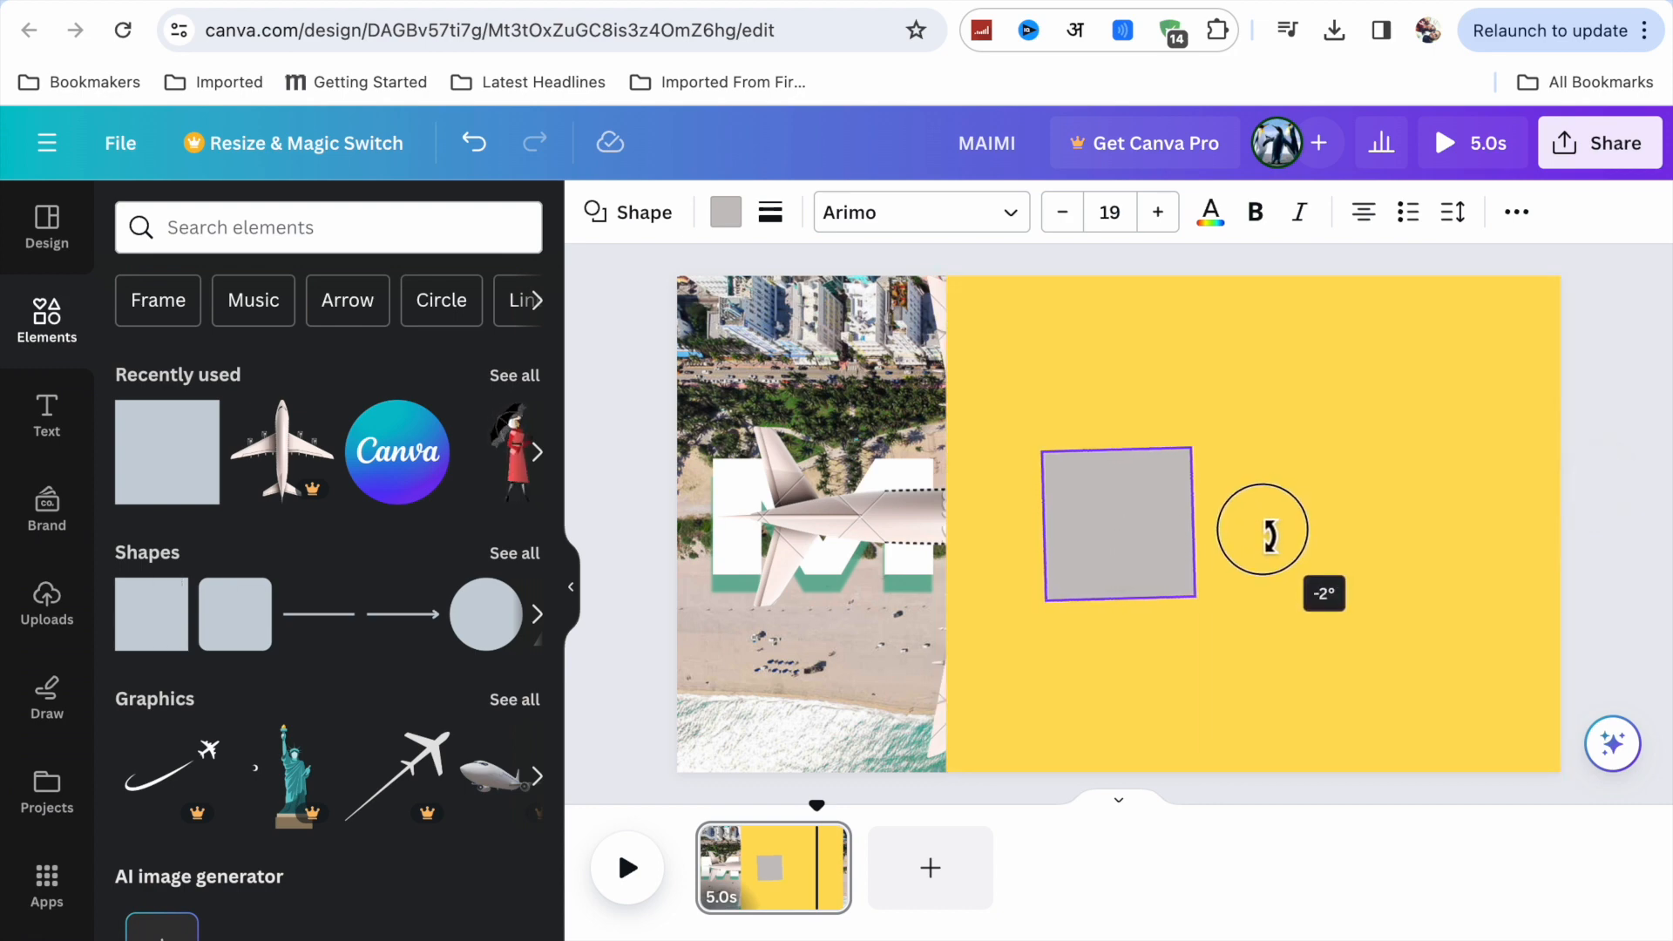
{"action": "left_click_drag", "start_coordinate": [1090, 541], "coordinate": [1007, 370]}
{"action": "mouse_move", "coordinate": [1145, 348]}
{"action": "left_mouse_down"}
{"action": "mouse_move", "coordinate": [1128, 336]}
{"action": "mouse_move", "coordinate": [1143, 338]}
{"action": "left_mouse_up"}
{"action": "left_click_drag", "start_coordinate": [1030, 347], "coordinate": [1030, 333]}
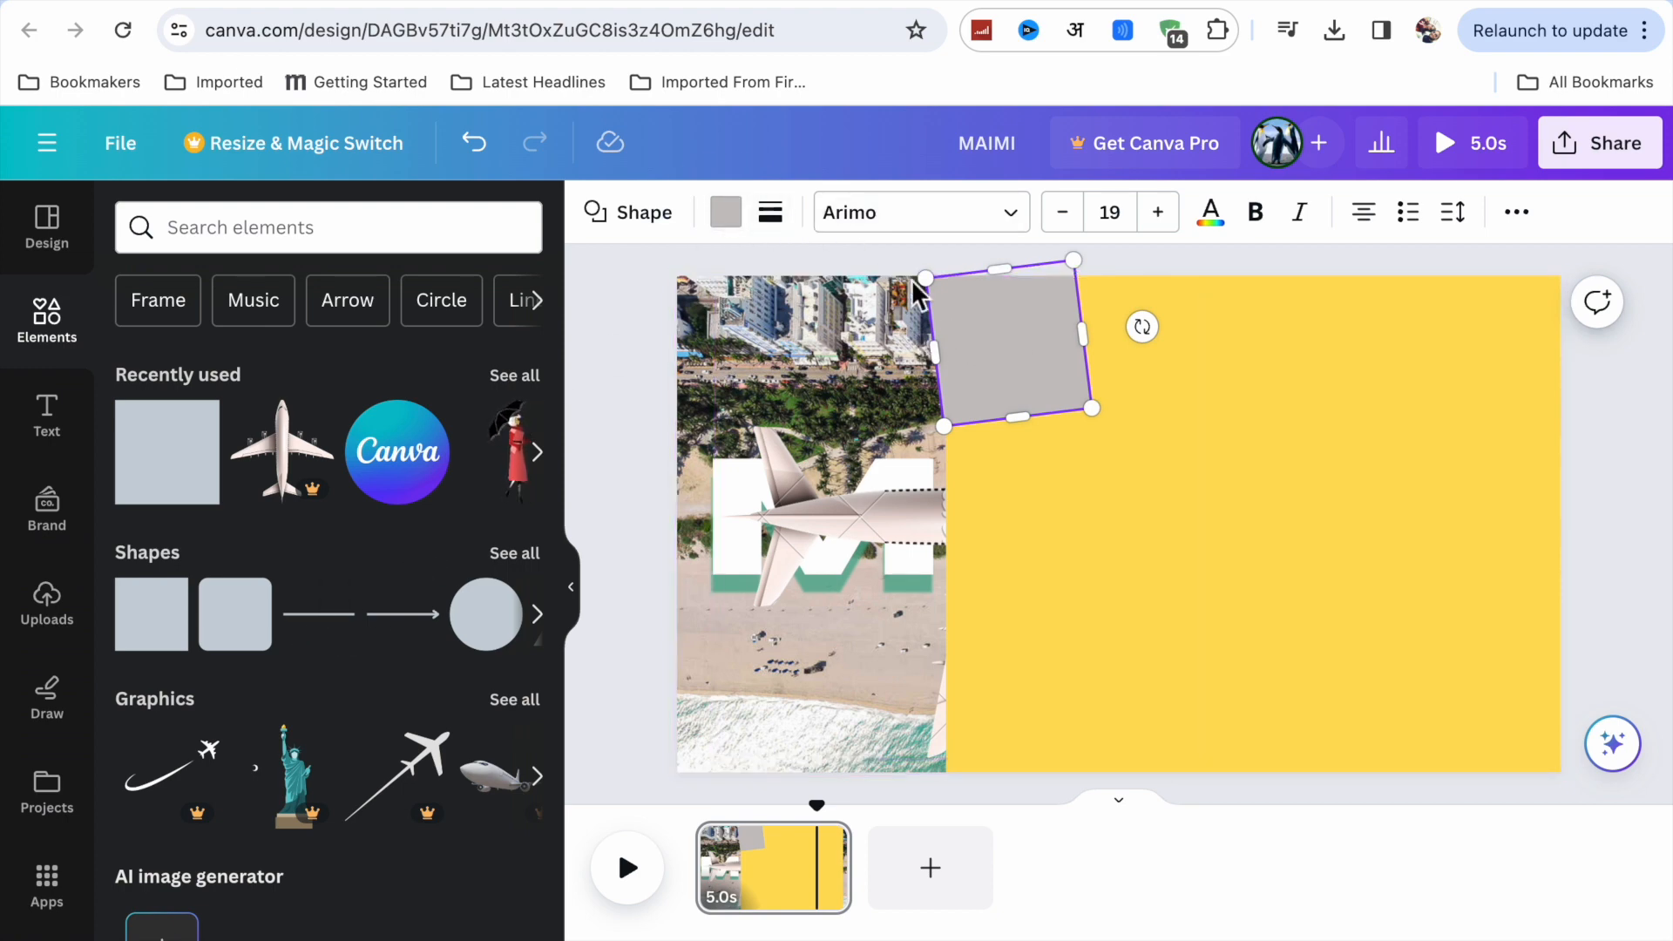
Fill the tilted square with the document's yellow color and nudge it slightly upward.
{"action": "left_click", "coordinate": [728, 218]}
{"action": "left_click", "coordinate": [440, 372]}
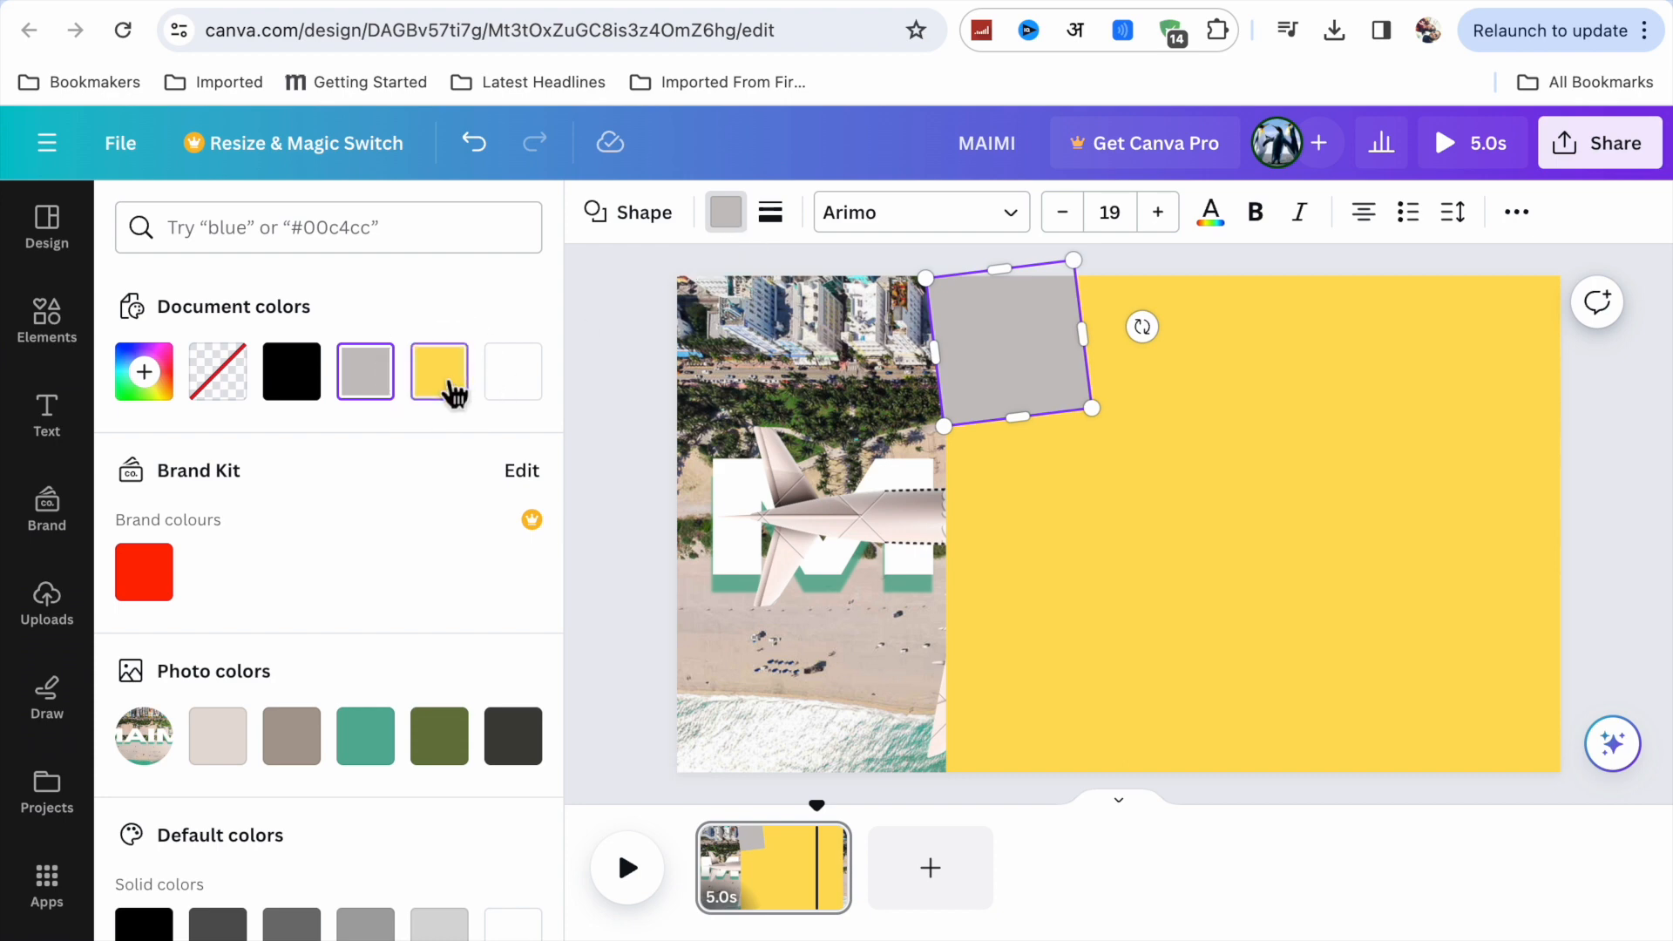
{"action": "mouse_move", "coordinate": [1020, 379]}
{"action": "left_mouse_down"}
{"action": "mouse_move", "coordinate": [1035, 370]}
{"action": "mouse_move", "coordinate": [1016, 366]}
{"action": "left_mouse_up"}
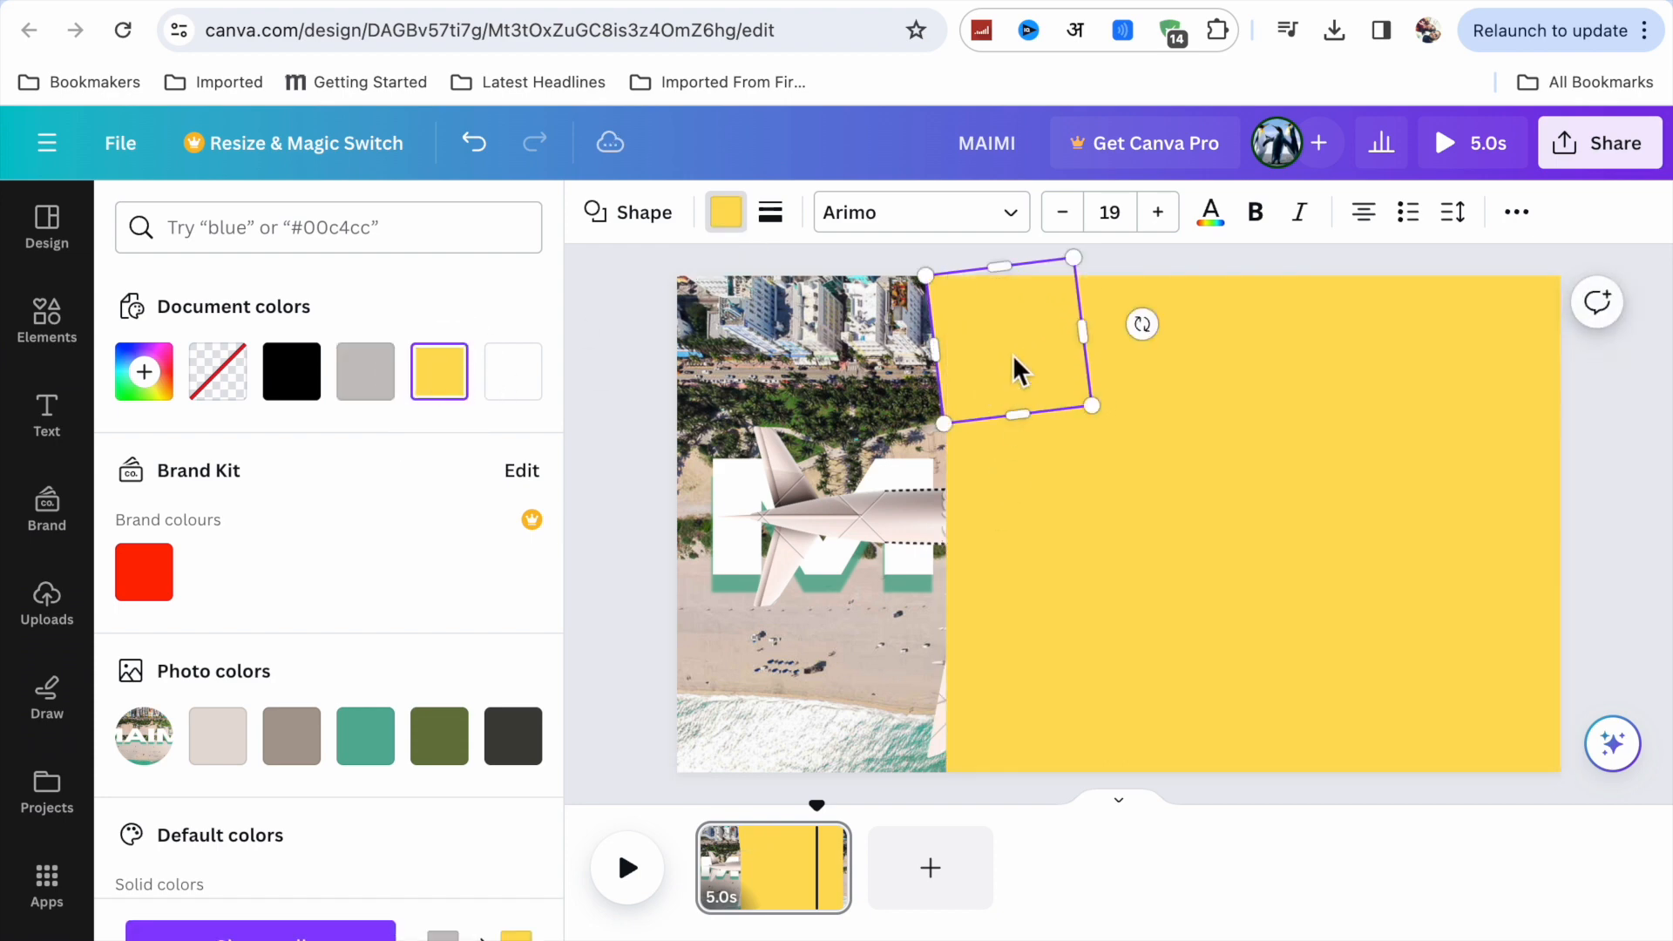
{"action": "left_click", "coordinate": [1048, 475]}
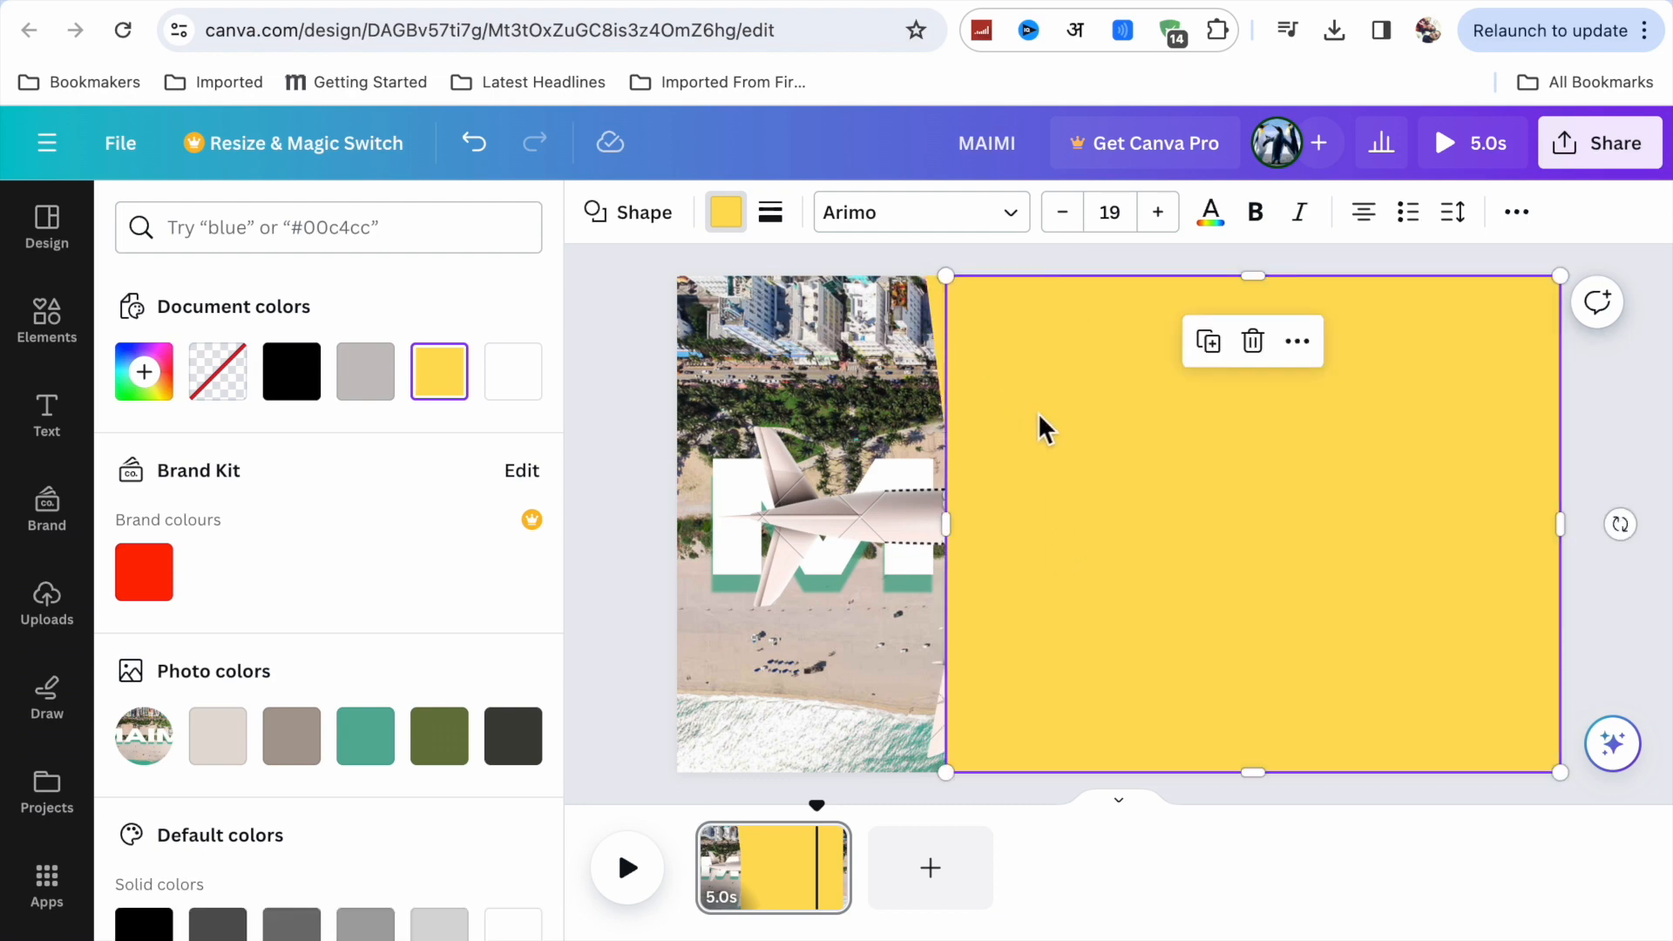
Duplicate the tilted yellow square, tilt the copy clockwise and place it over the yellow rectangle's lower-left corner.
{"action": "left_click", "coordinate": [1028, 339]}
{"action": "right_click", "coordinate": [1041, 384]}
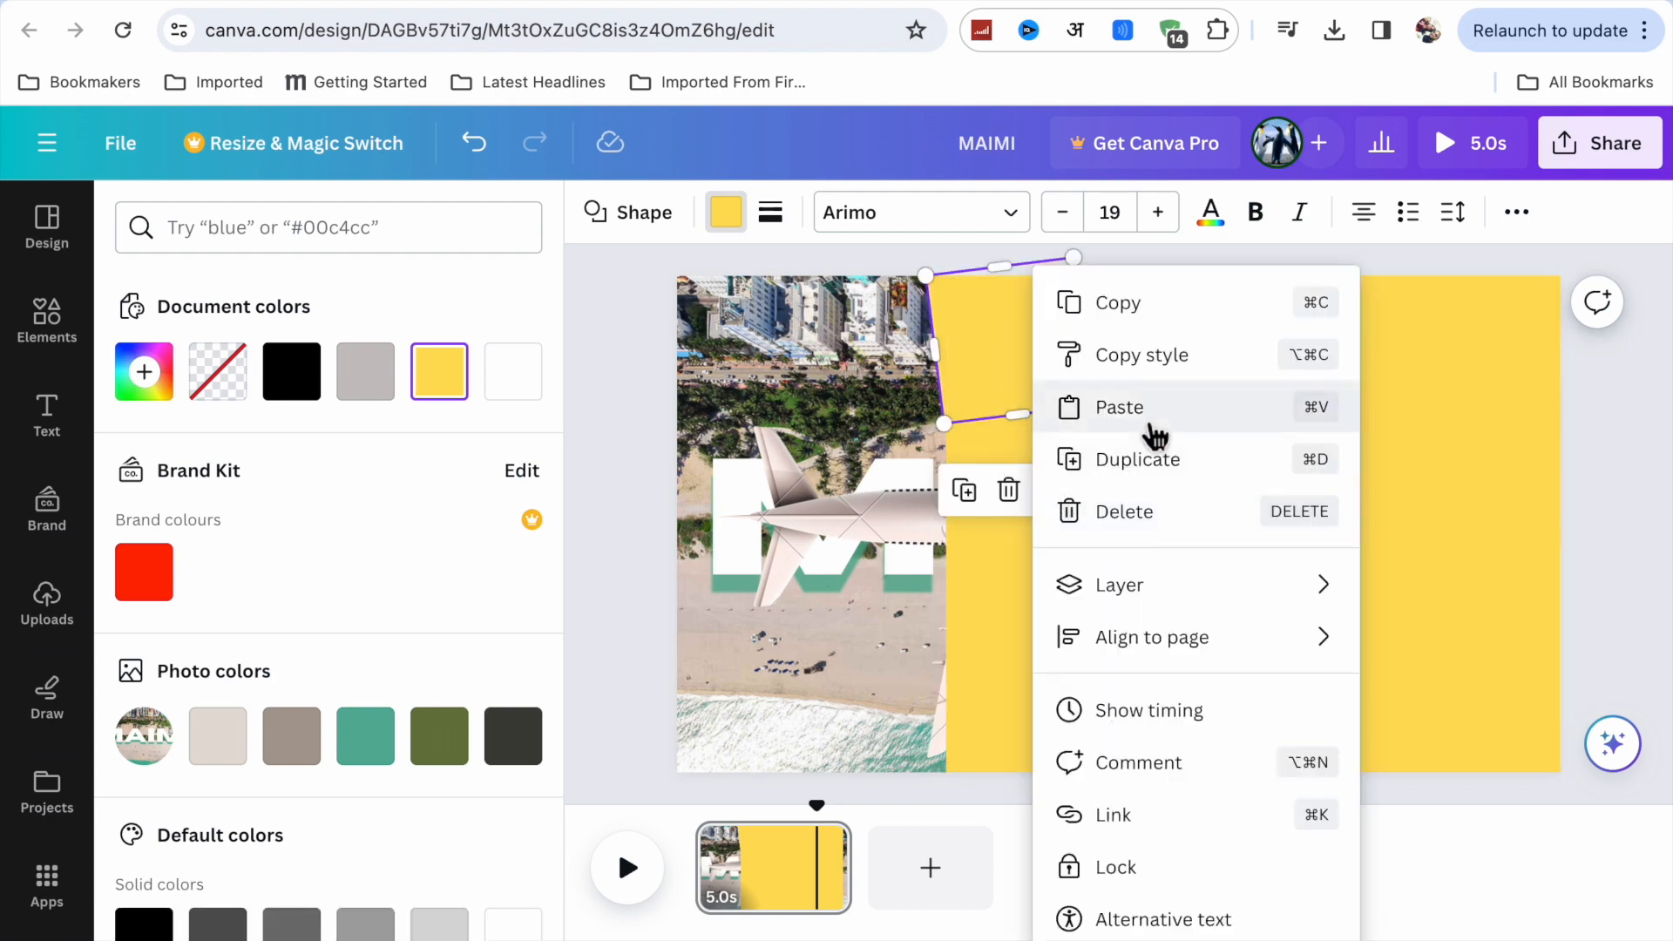
{"action": "left_click", "coordinate": [1133, 455]}
{"action": "left_click_drag", "start_coordinate": [1039, 389], "coordinate": [1019, 733]}
{"action": "left_click_drag", "start_coordinate": [1131, 673], "coordinate": [1119, 719]}
{"action": "left_click_drag", "start_coordinate": [967, 705], "coordinate": [979, 713]}
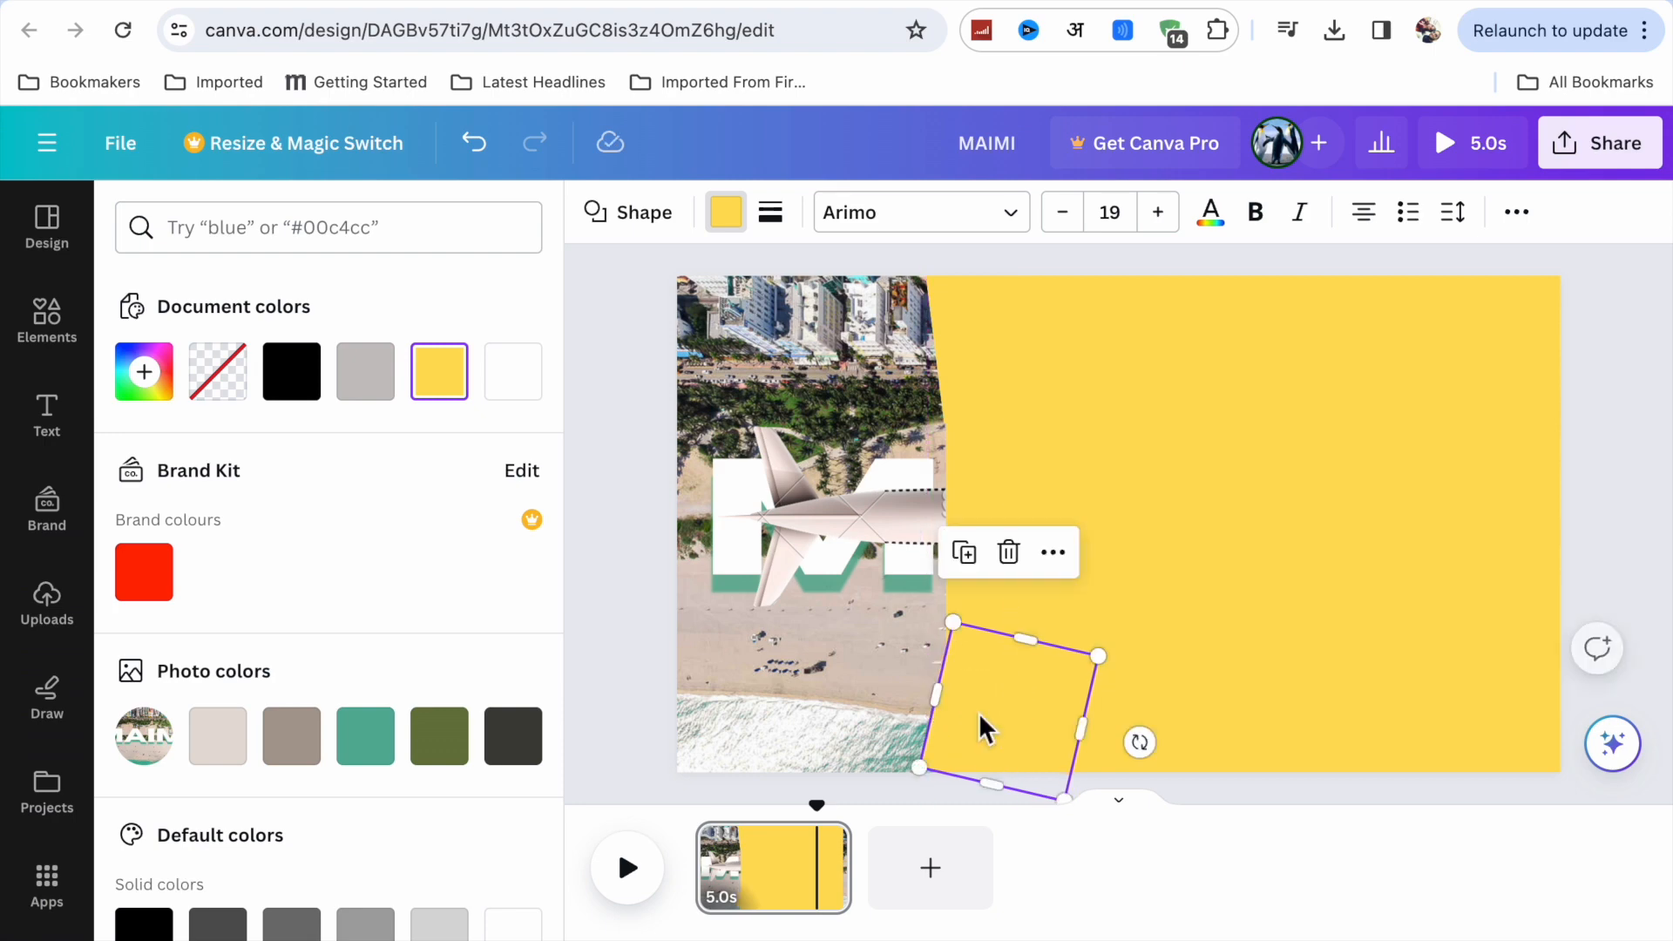
{"action": "left_click", "coordinate": [1143, 547]}
{"action": "left_click", "coordinate": [1095, 451]}
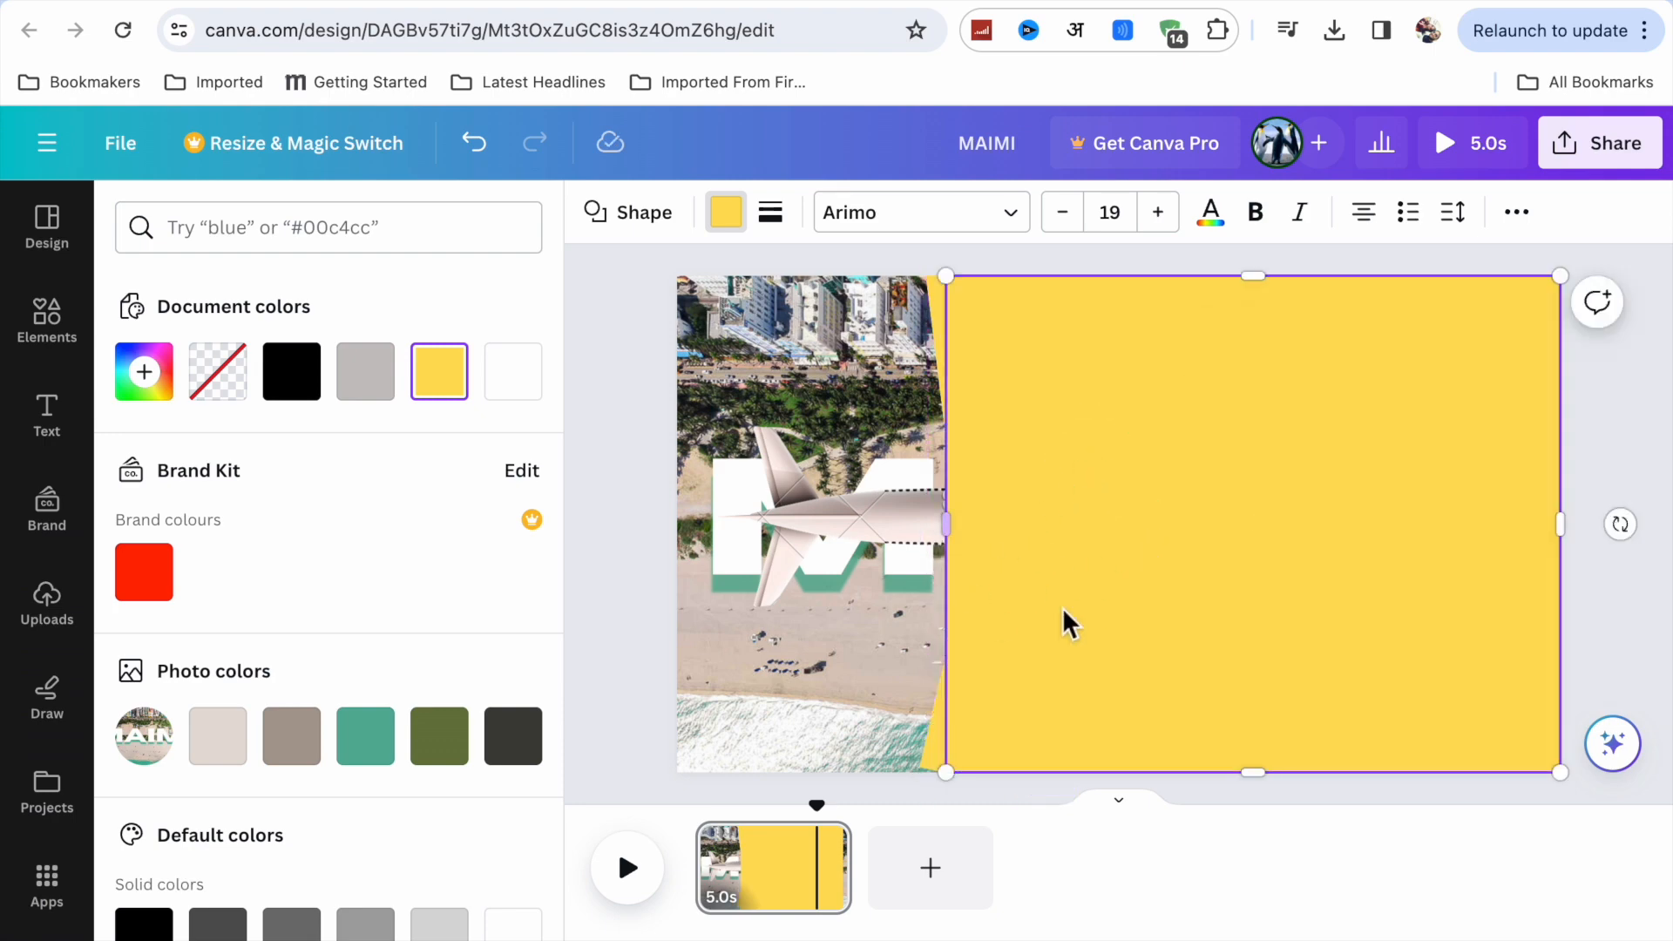
Bring the plane to the front of the yellow shapes.
{"action": "left_click", "coordinate": [849, 519]}
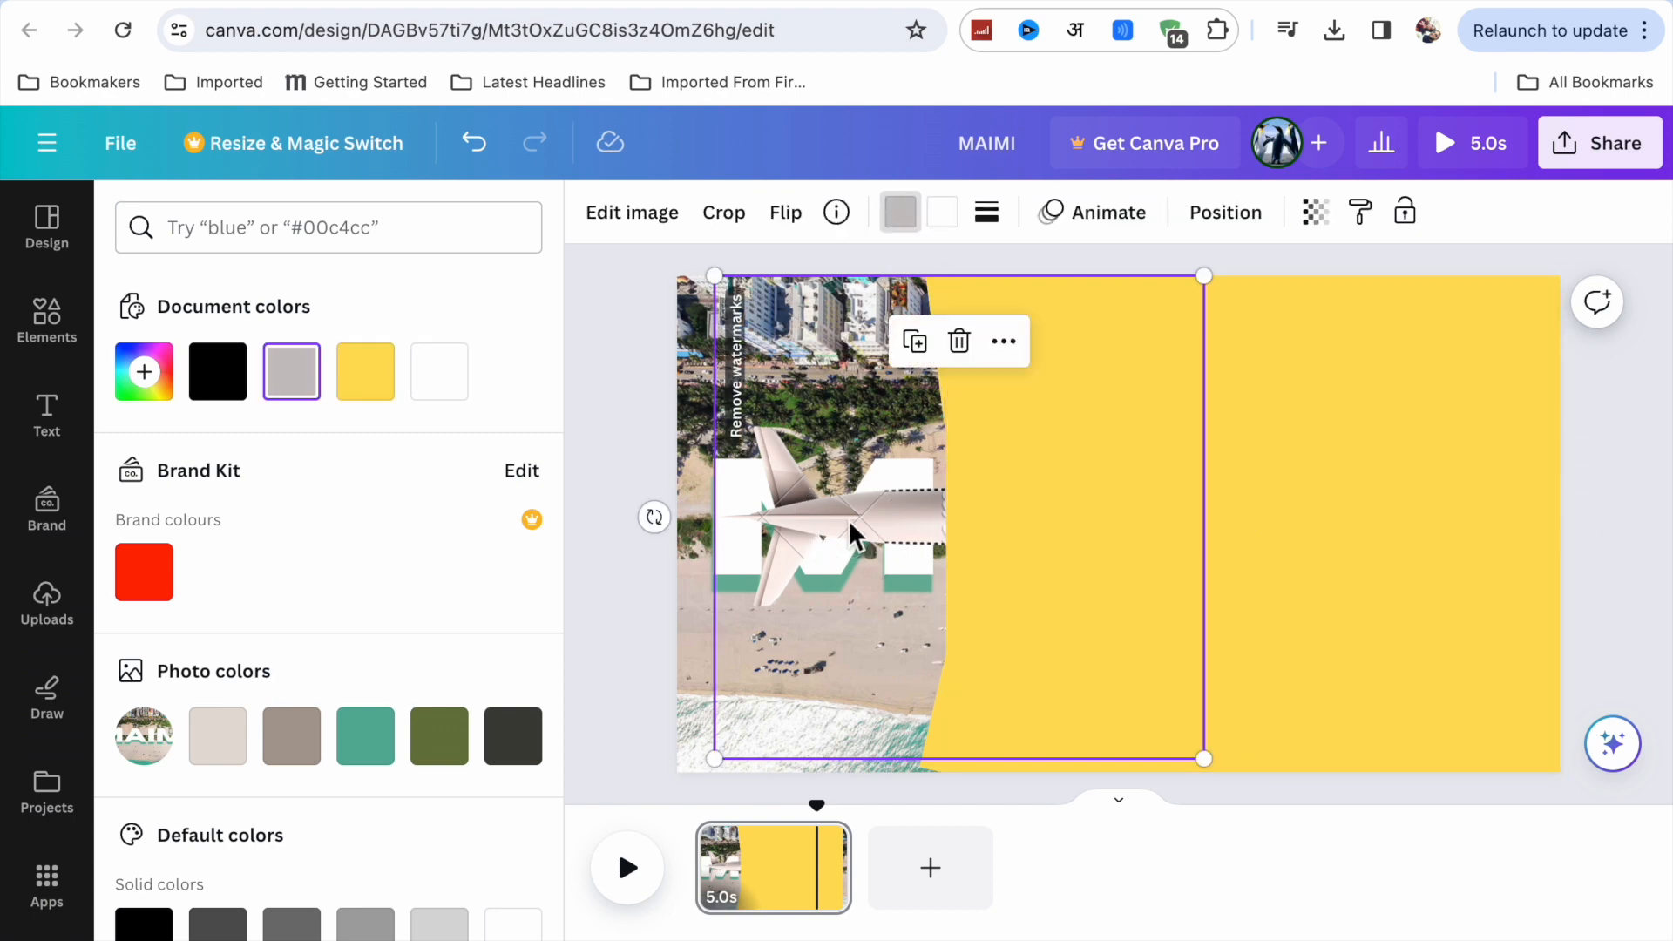
{"action": "left_click", "coordinate": [1005, 342]}
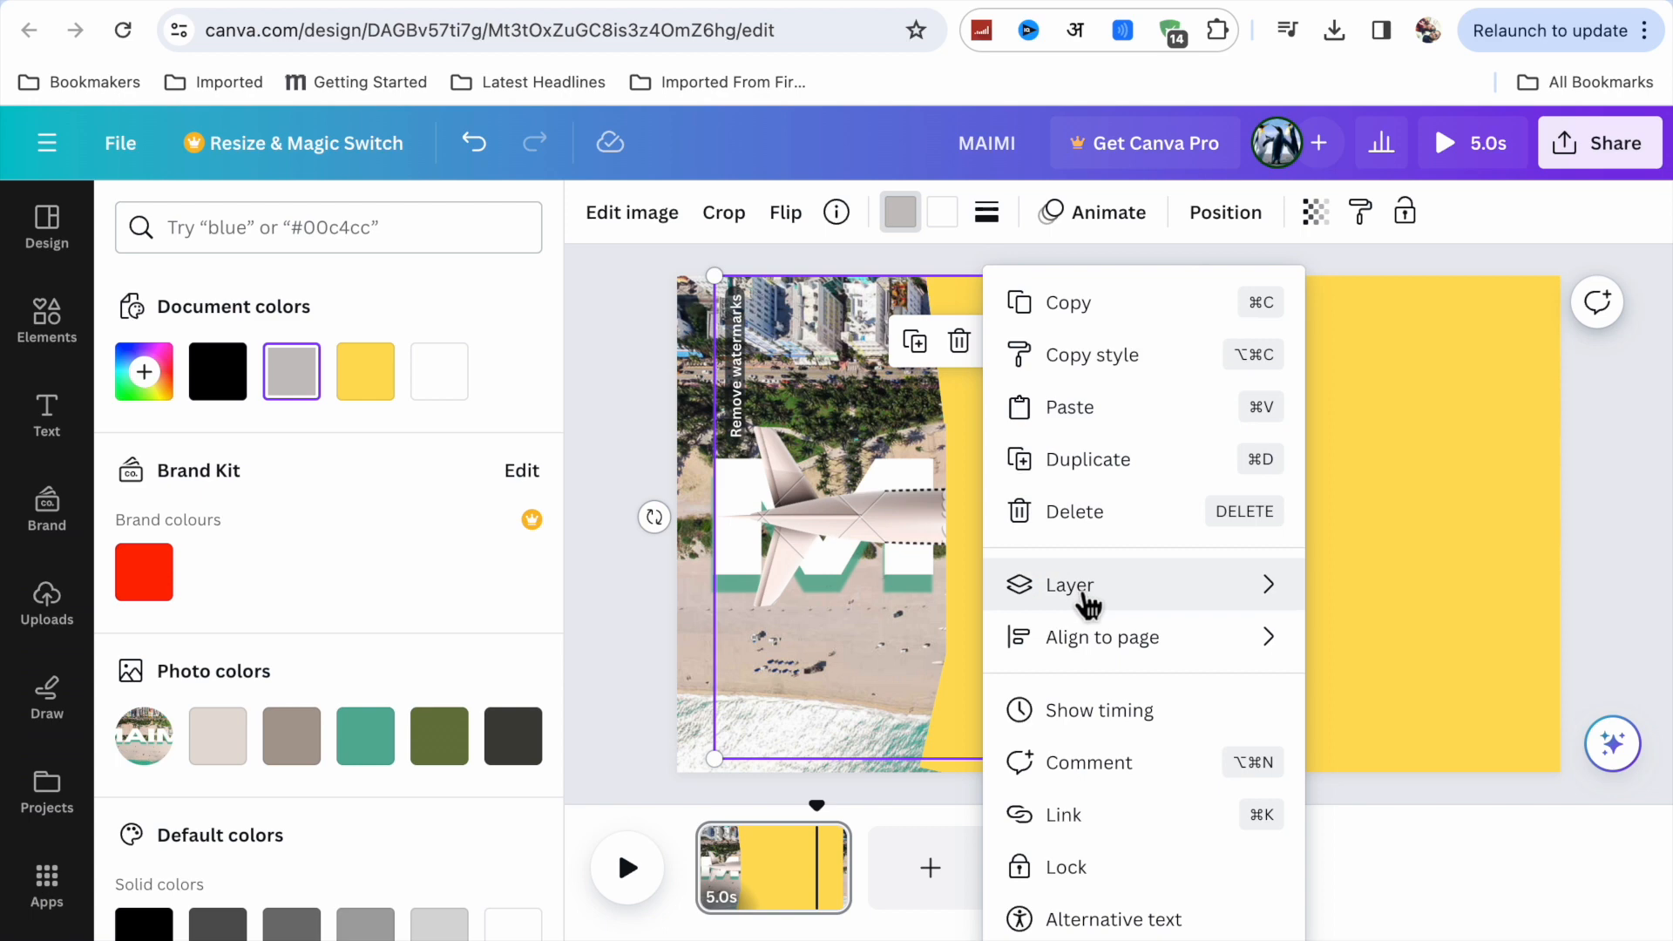
{"action": "mouse_move", "coordinate": [1086, 598]}
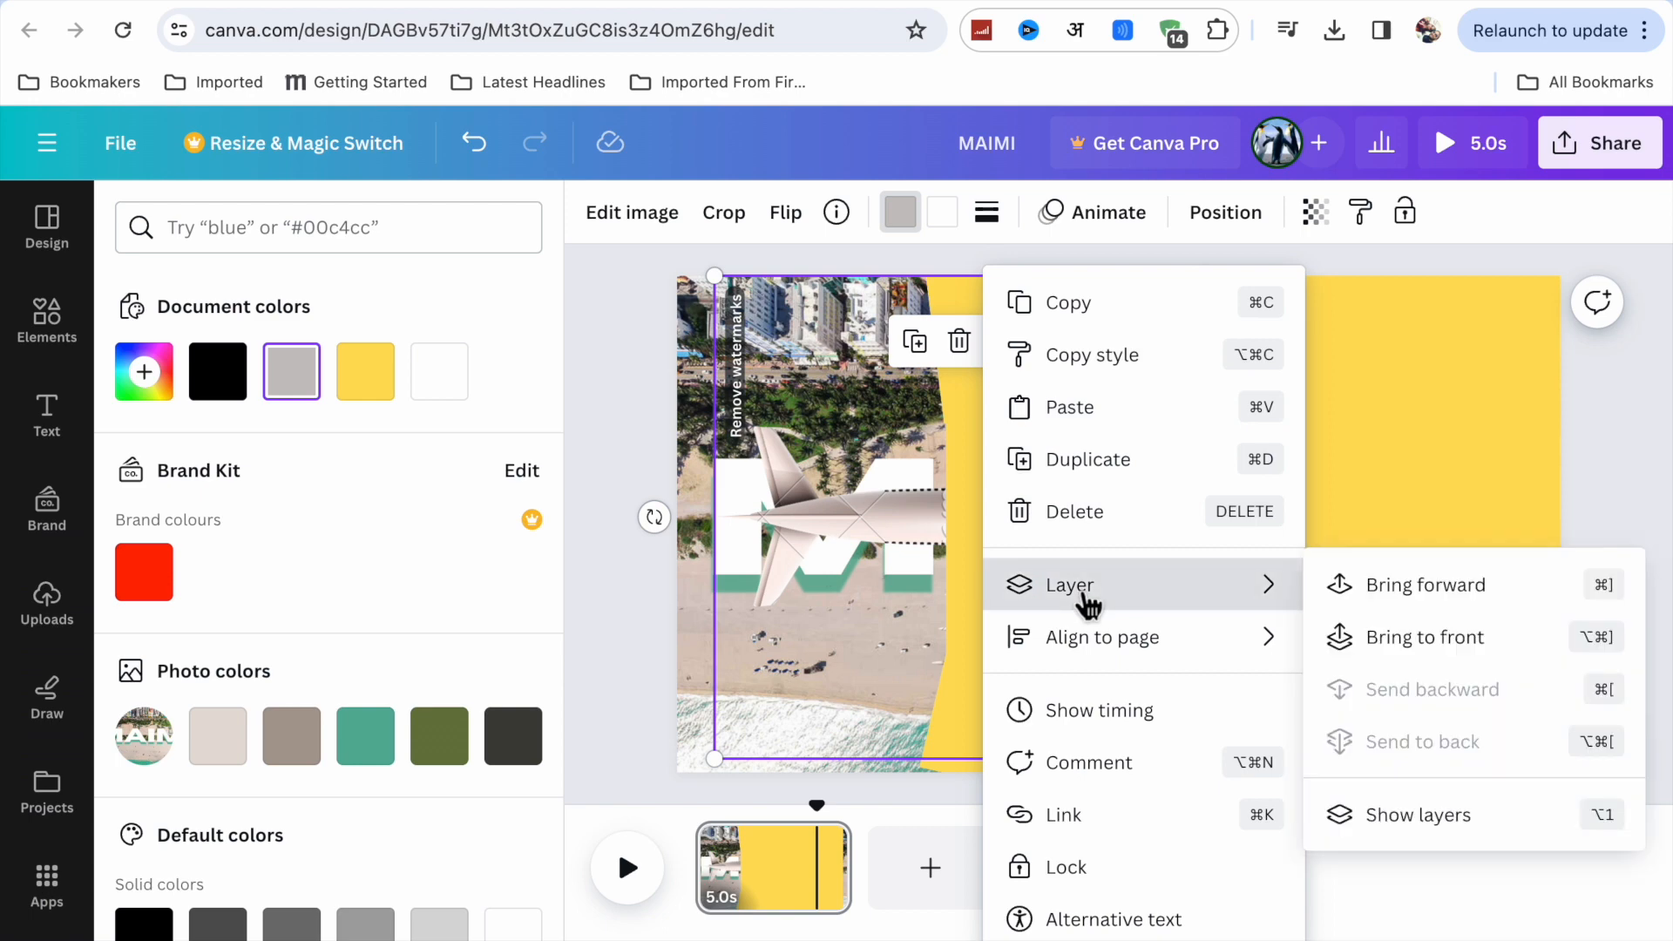
{"action": "left_click", "coordinate": [1372, 647]}
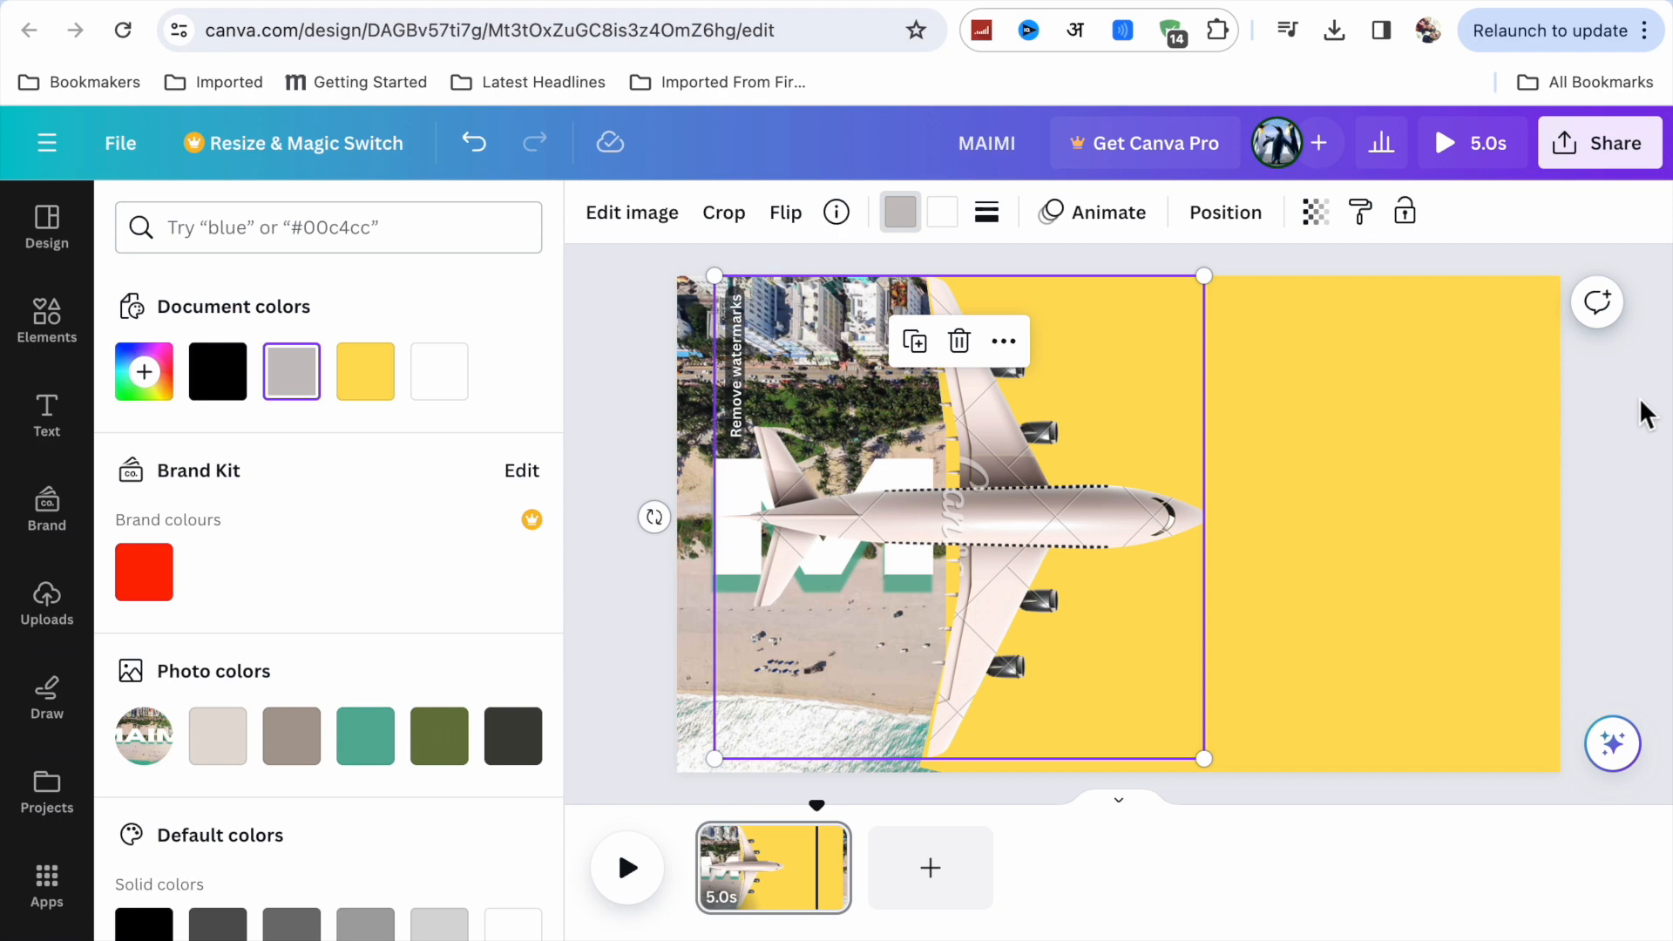
{"action": "key", "text": "Escape"}
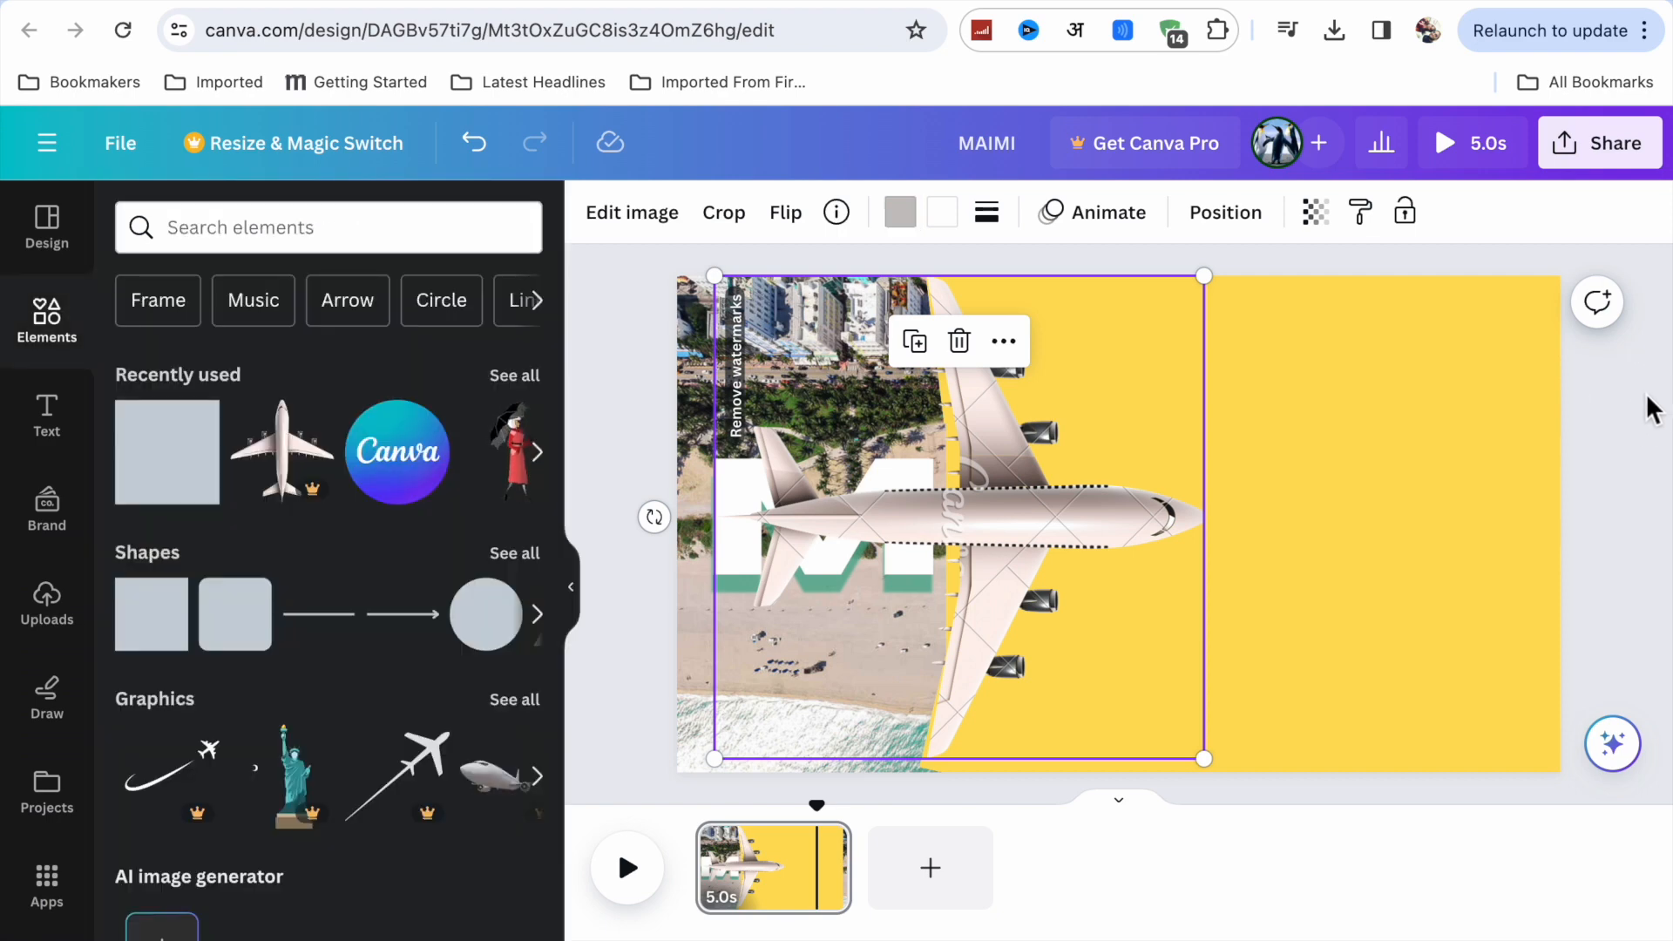
Group the plane with the three yellow shapes and move the group left until only the plane's nose remains on the page.
{"action": "left_click_drag", "start_coordinate": [1656, 370], "coordinate": [960, 734]}
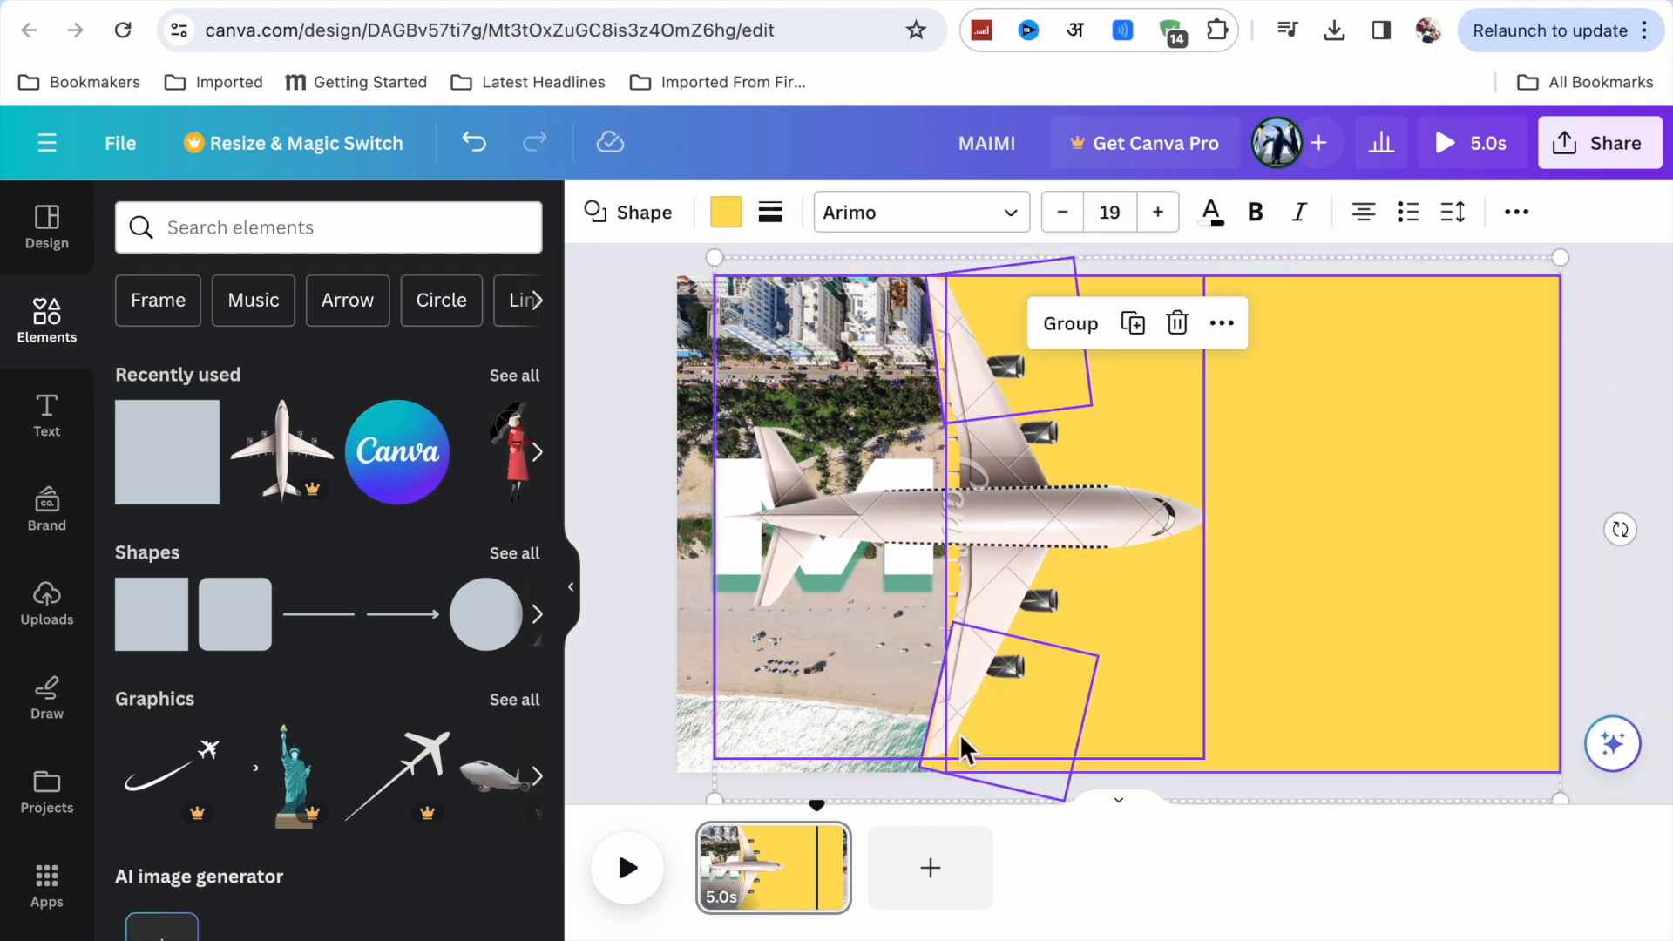
{"action": "left_click", "coordinate": [1078, 334]}
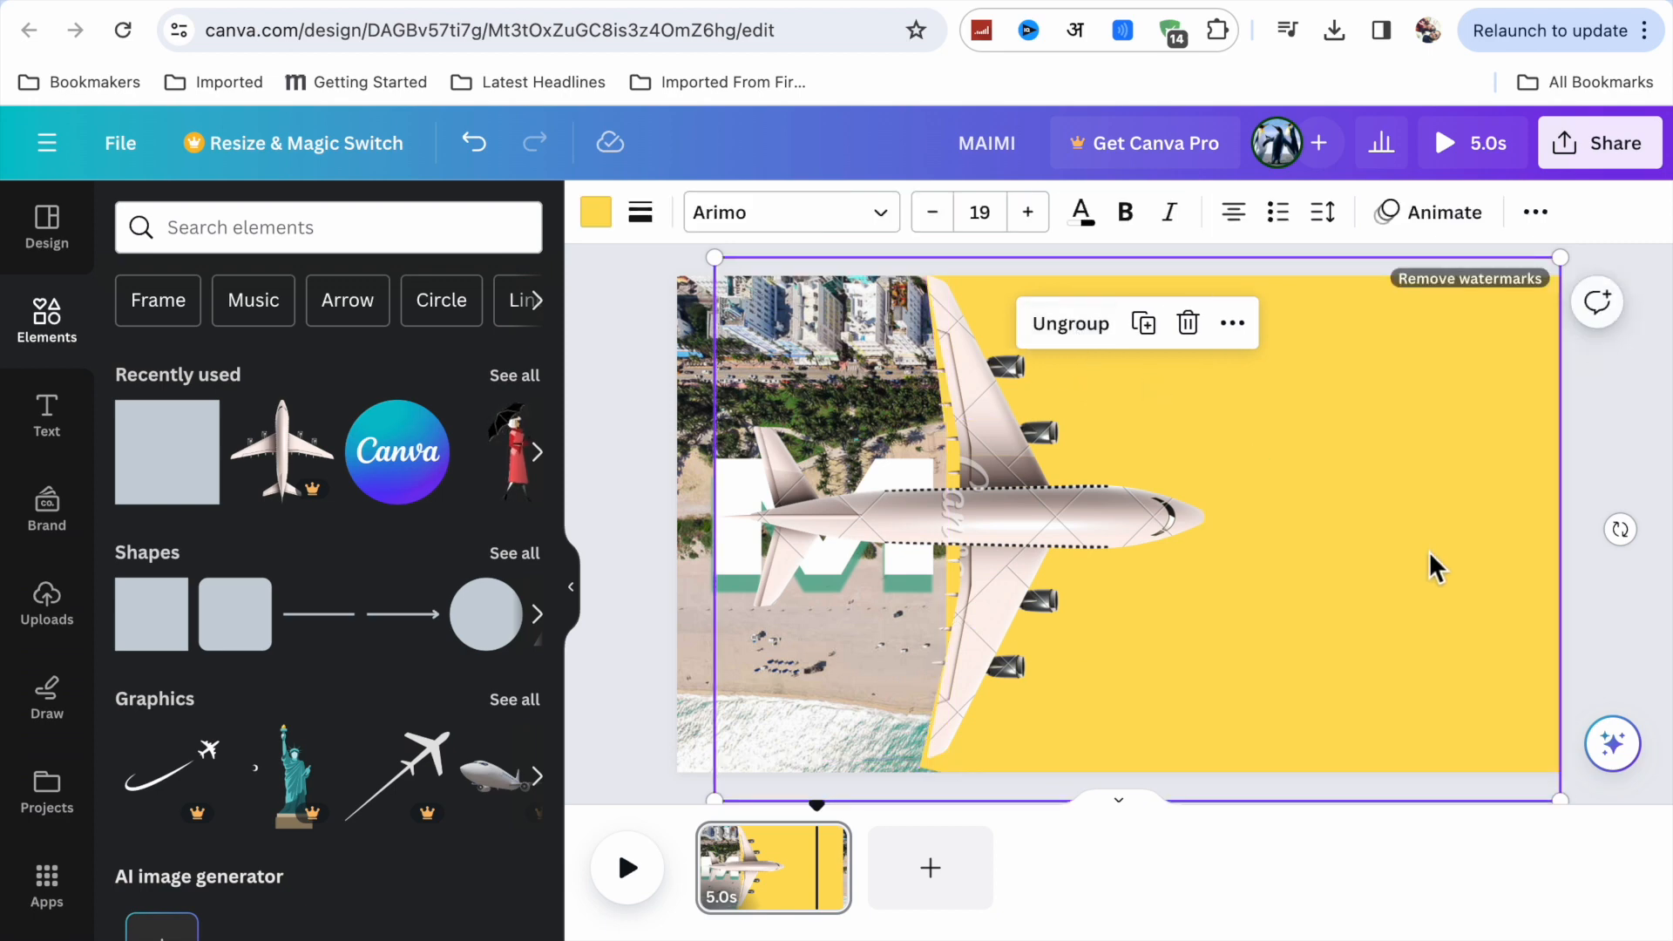
{"action": "left_click_drag", "start_coordinate": [1429, 550], "coordinate": [1043, 561]}
Ungroup the plane and shapes, and extend the yellow rectangle up to the page's top edge and past its right edge.
{"action": "left_click", "coordinate": [692, 338]}
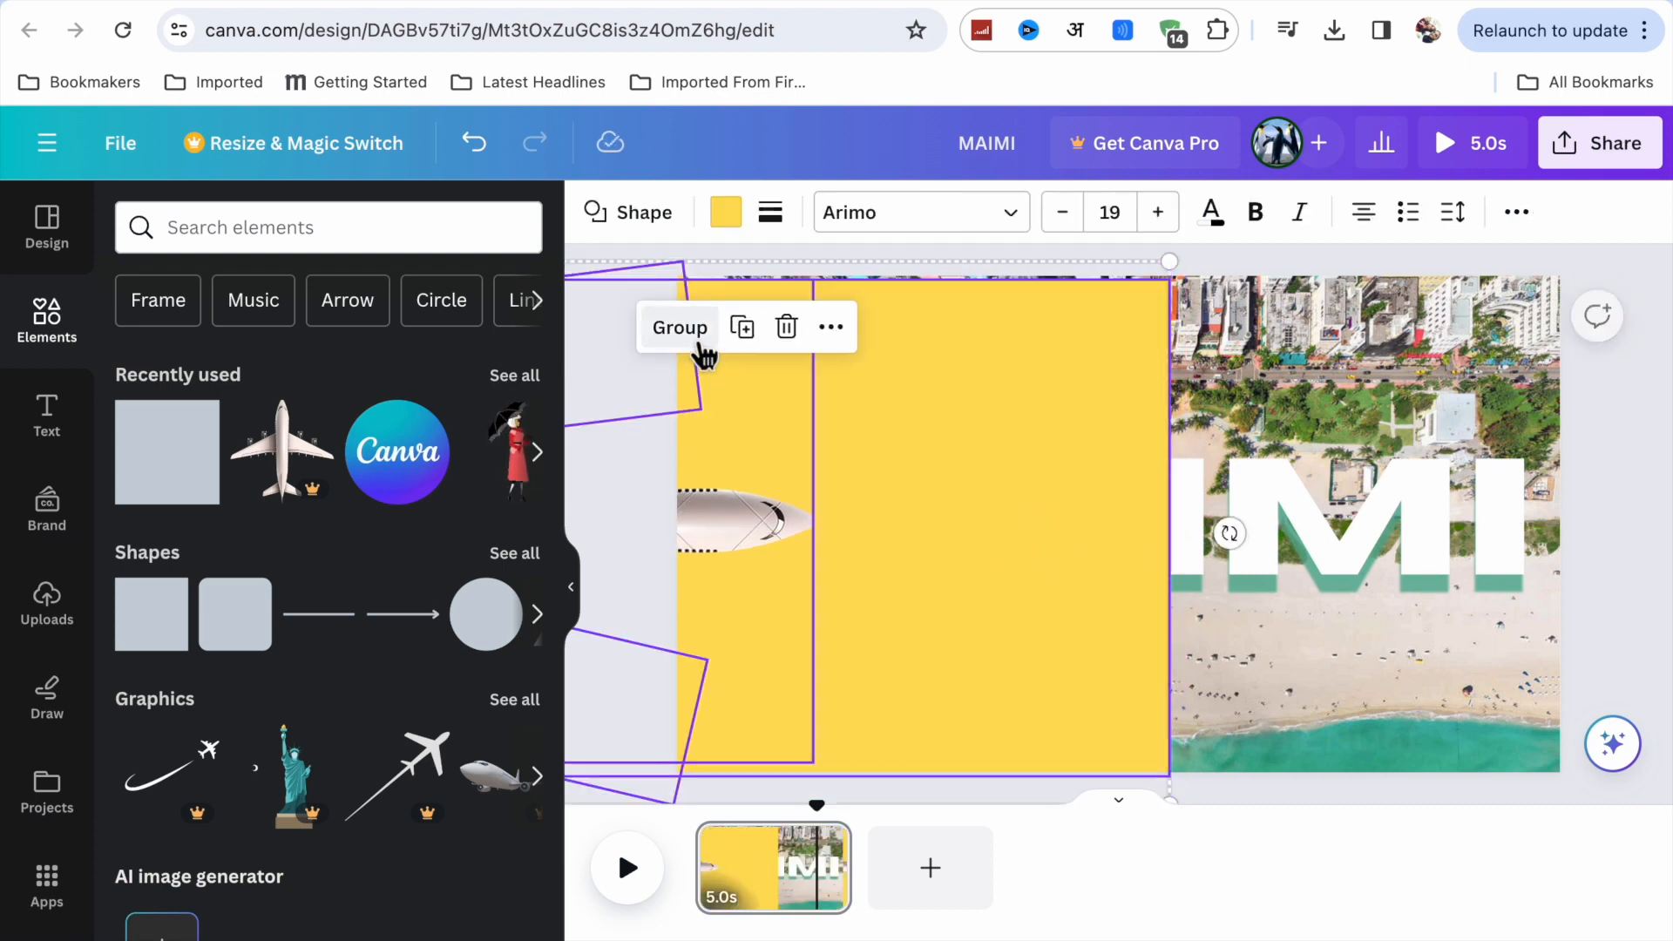
{"action": "left_click", "coordinate": [1635, 422]}
{"action": "left_click", "coordinate": [1107, 397]}
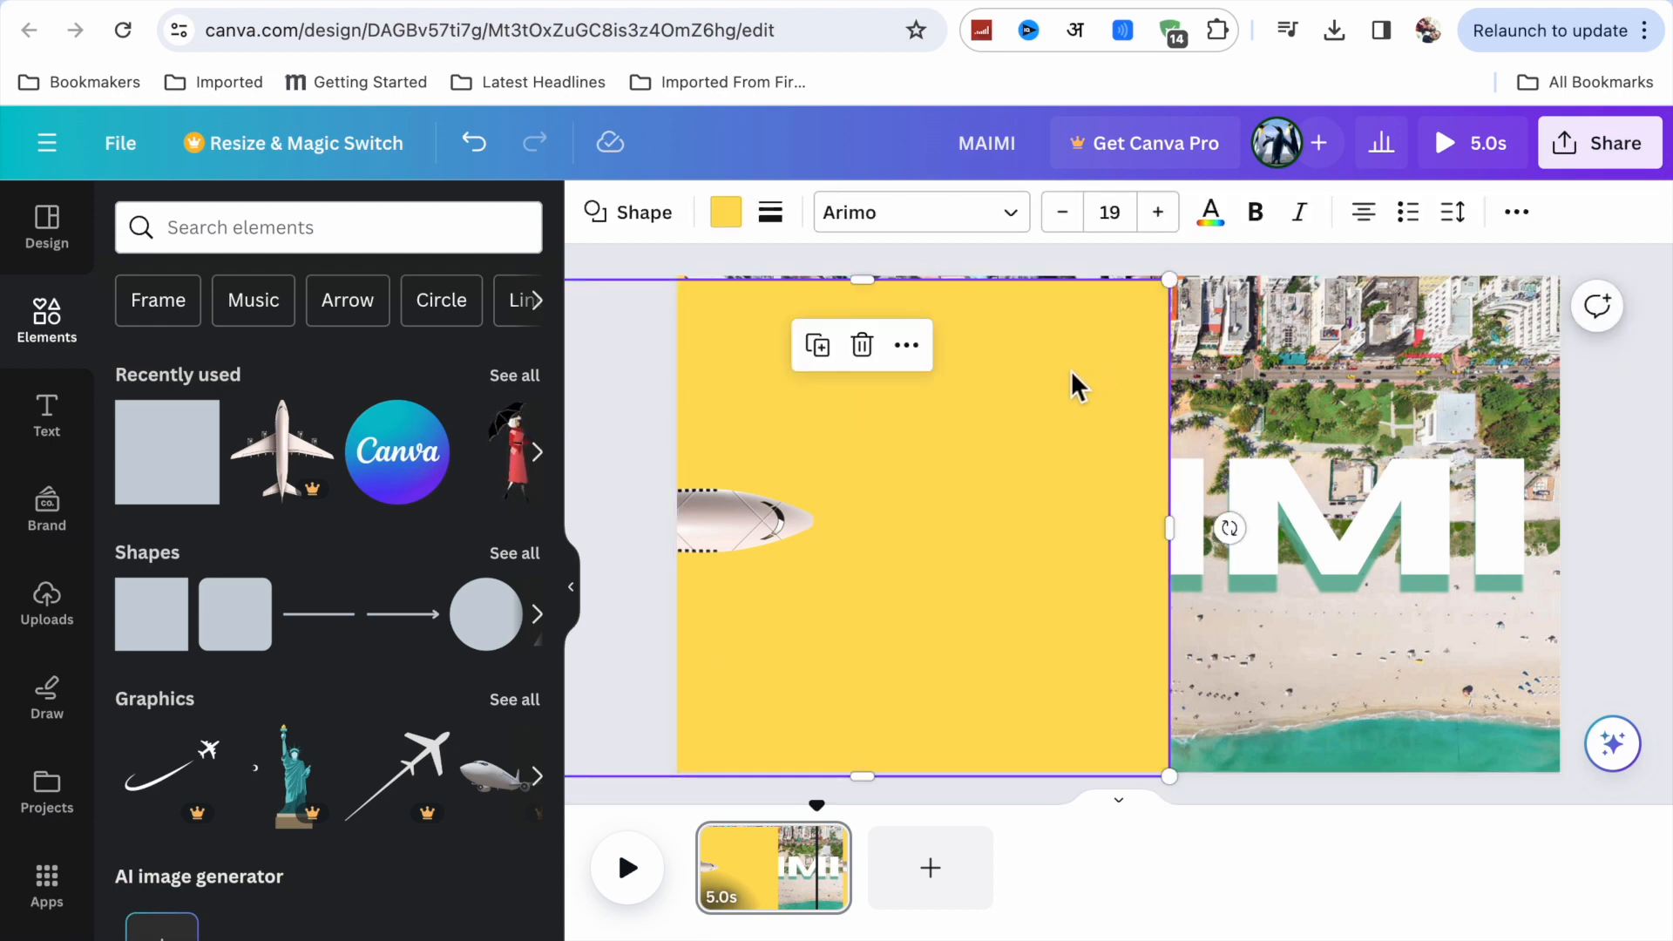
{"action": "left_click_drag", "start_coordinate": [872, 281], "coordinate": [870, 276]}
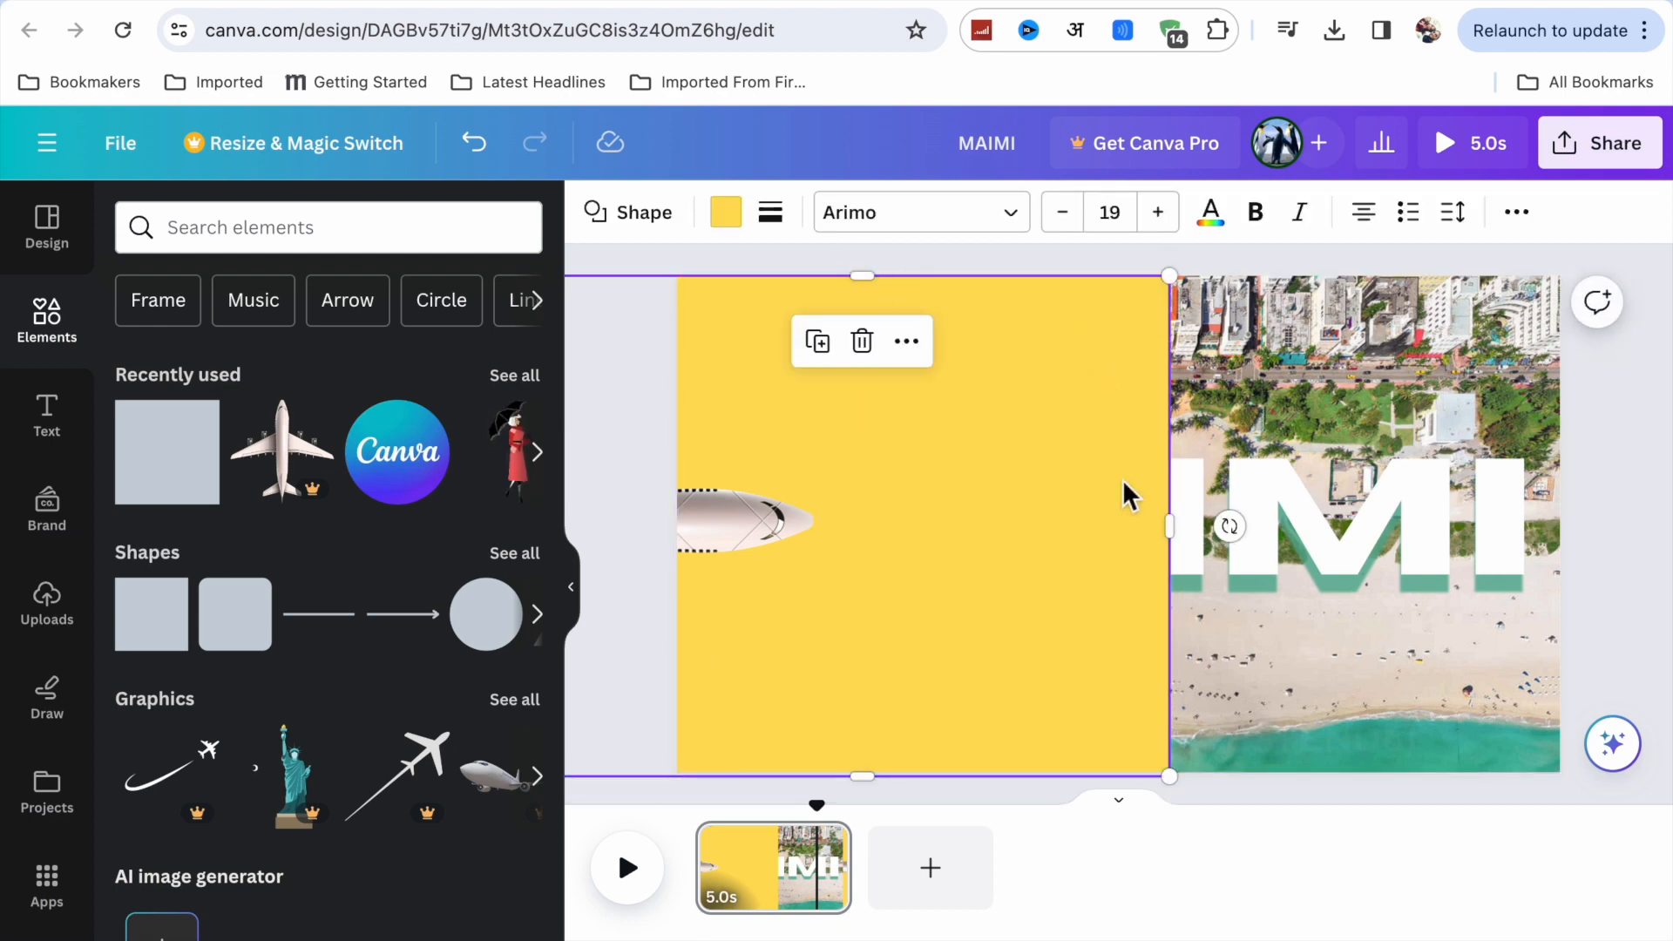
{"action": "left_click_drag", "start_coordinate": [1175, 530], "coordinate": [1665, 595]}
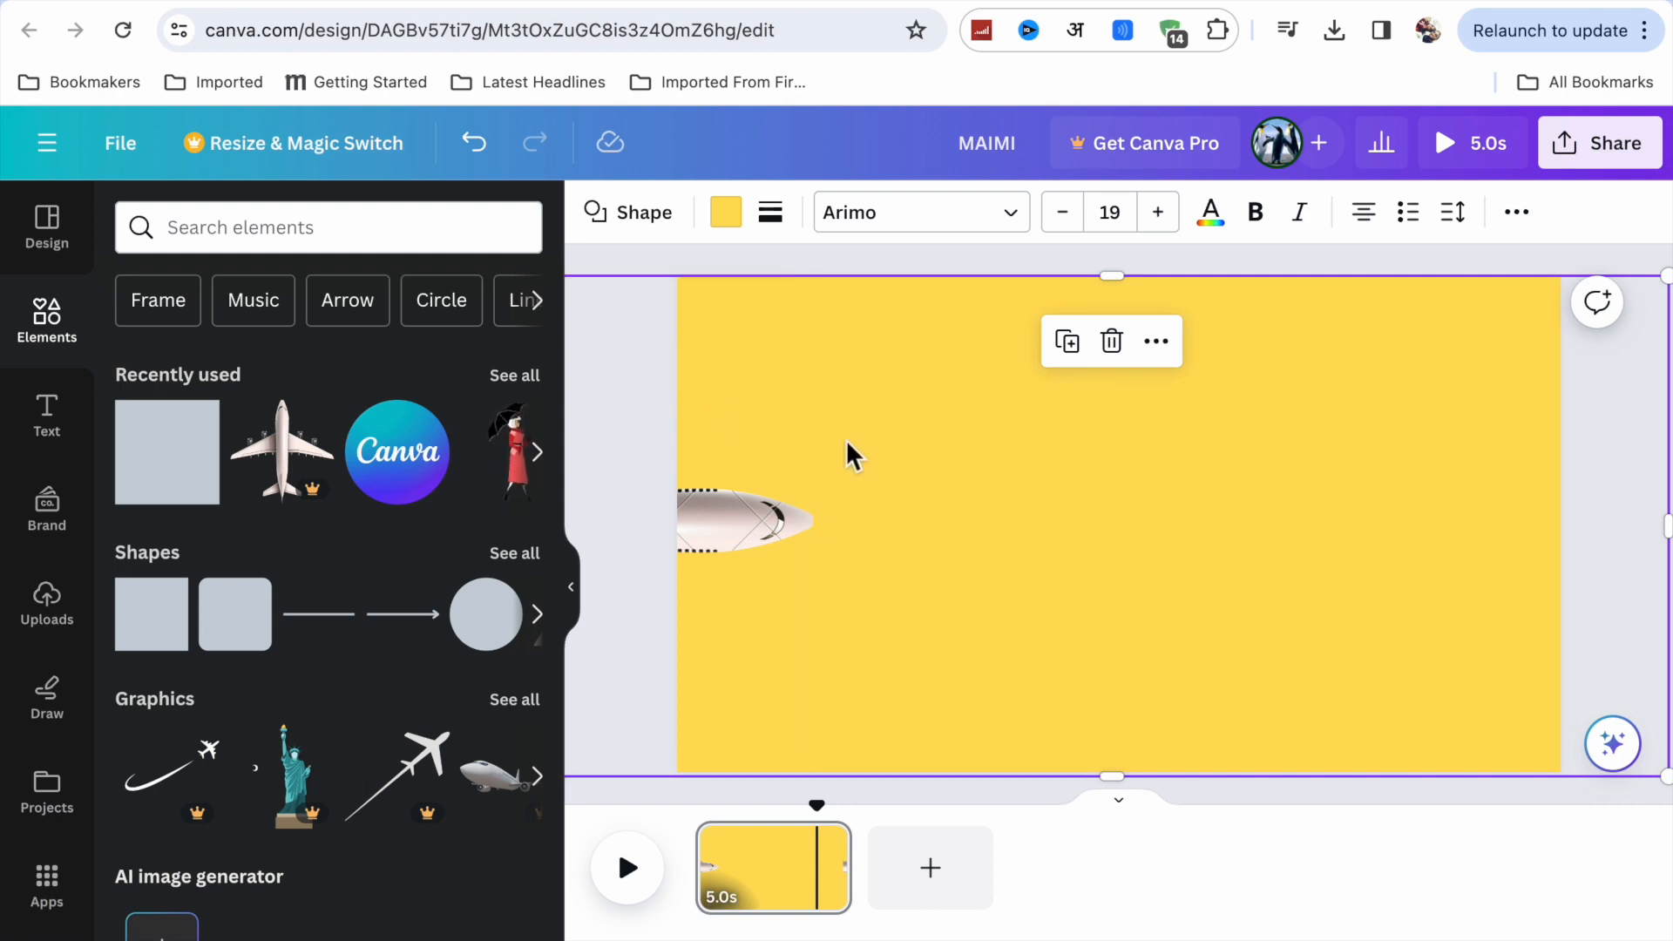
Select the plane and yellow shapes together and move them left until the yellow rectangle ends at the page's right edge.
{"action": "left_click_drag", "start_coordinate": [608, 253], "coordinate": [898, 645]}
{"action": "left_click_drag", "start_coordinate": [1349, 574], "coordinate": [1244, 566]}
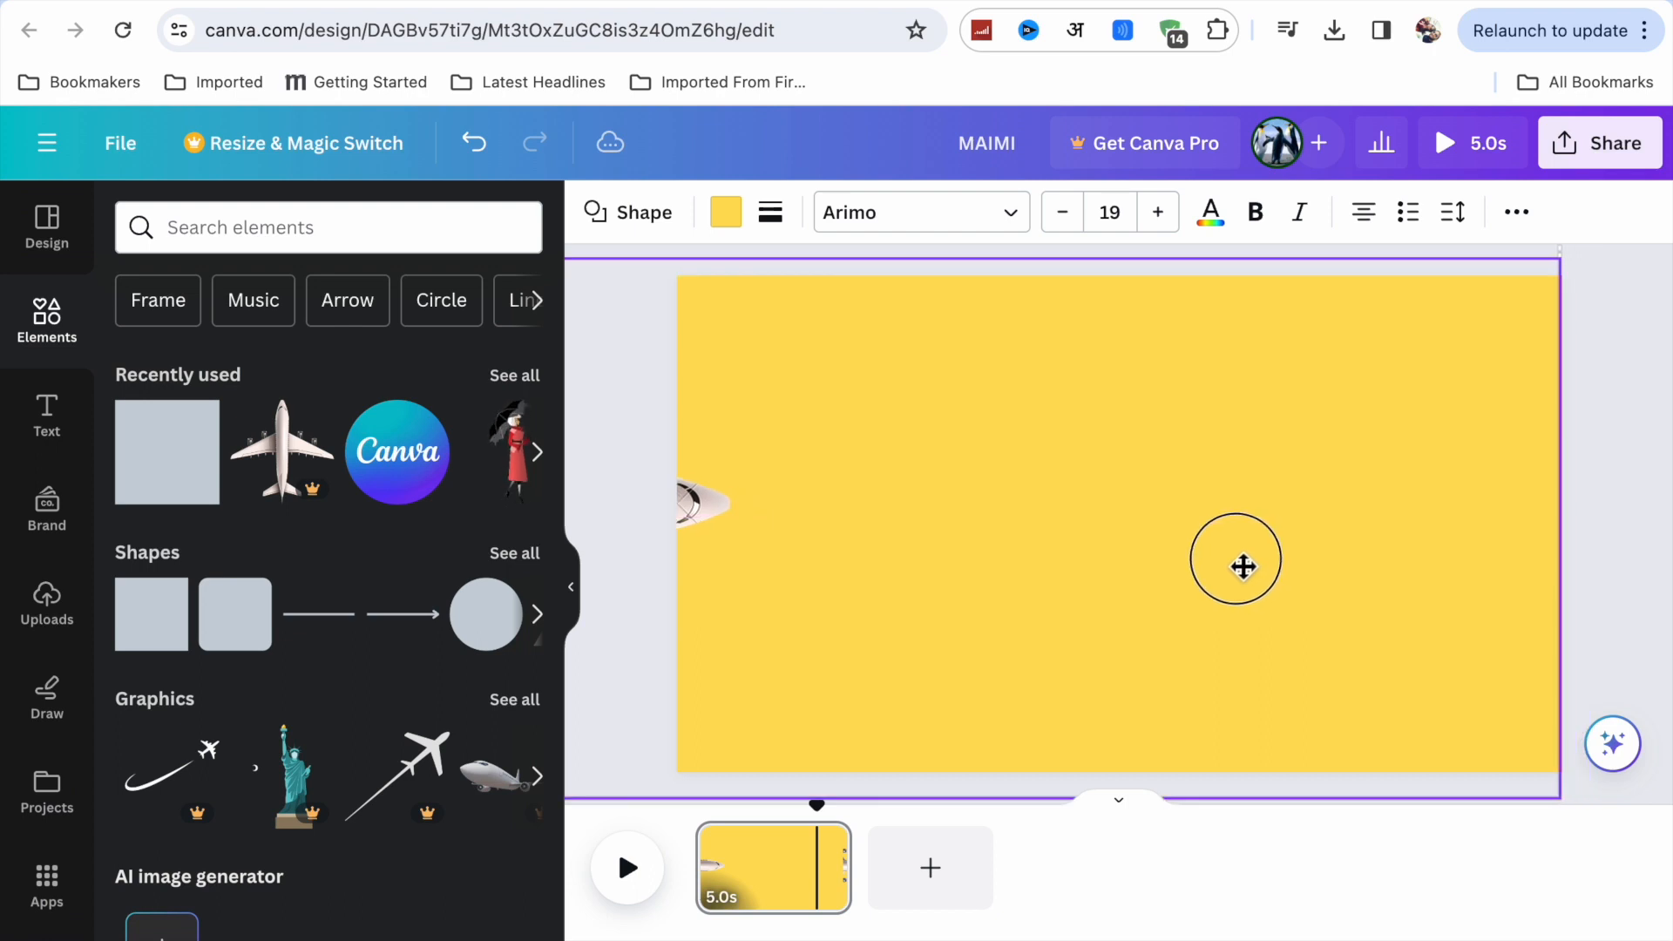
{"action": "left_click_drag", "start_coordinate": [1242, 567], "coordinate": [1231, 571]}
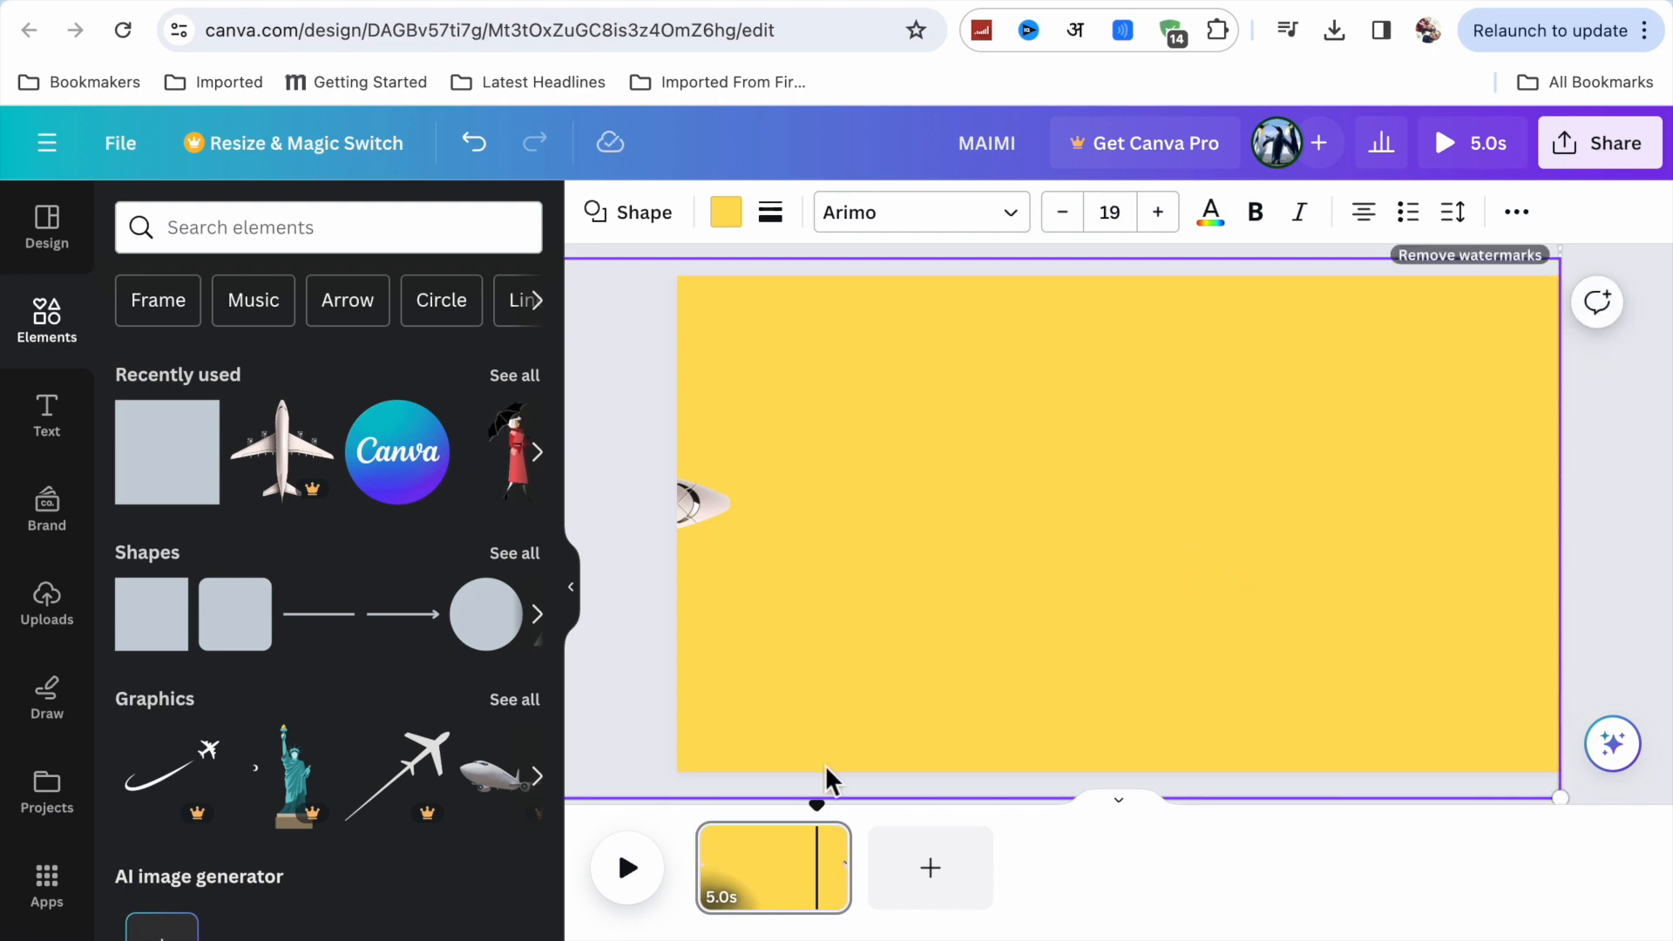
Duplicate the 5.0s page.
{"action": "left_click", "coordinate": [823, 887]}
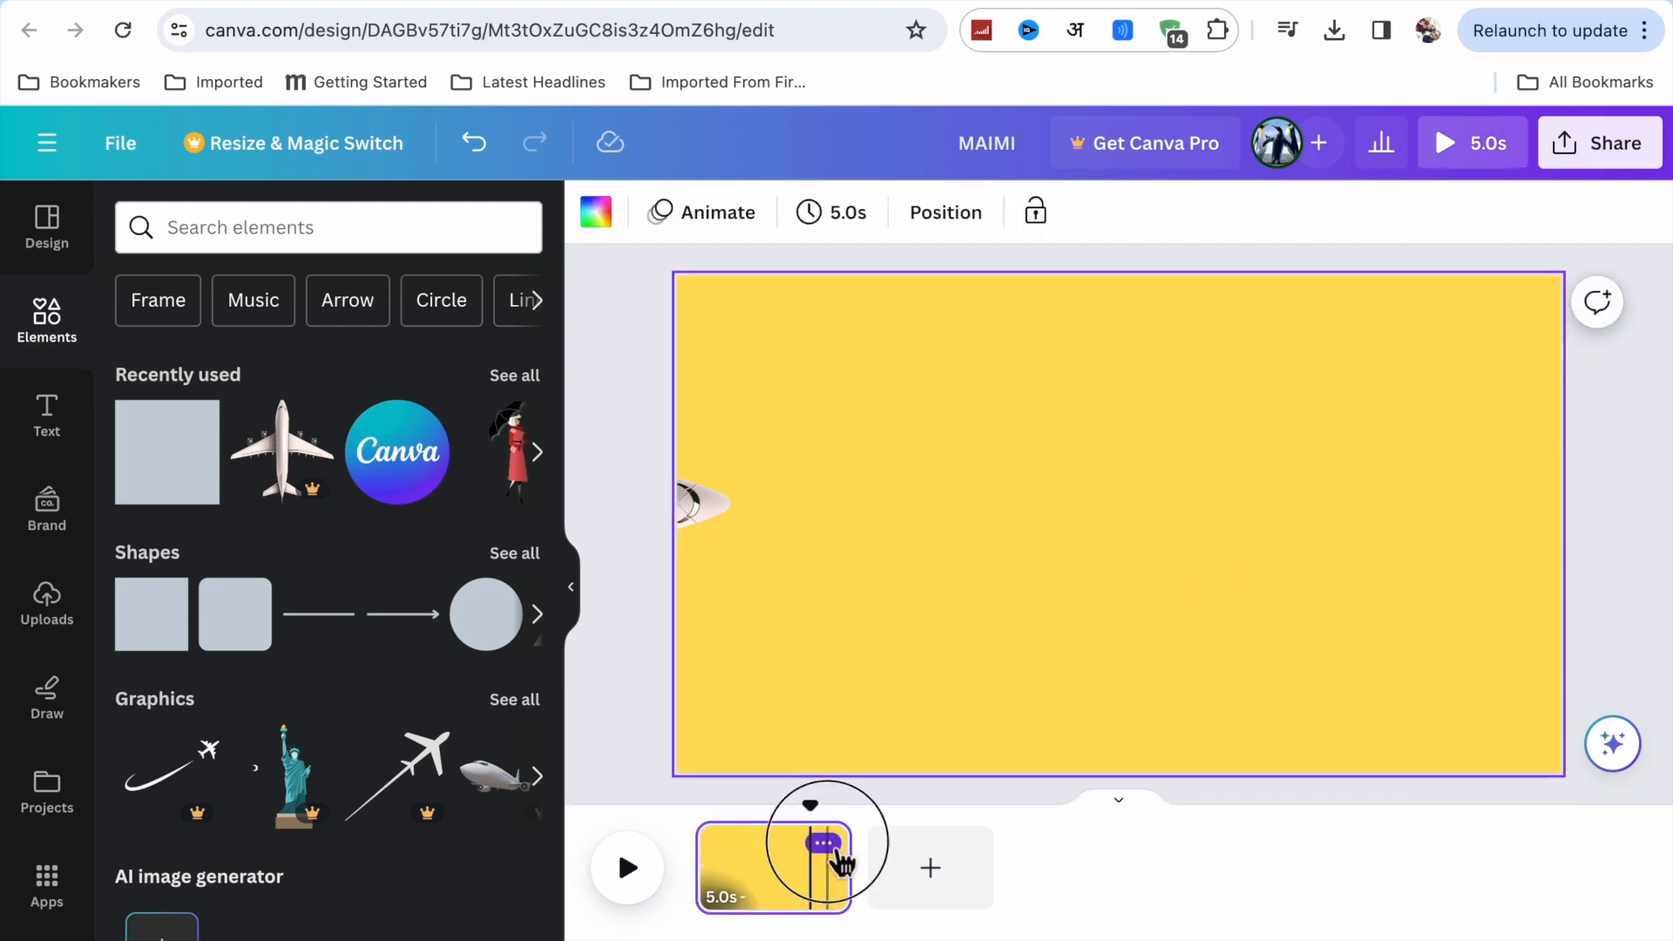
{"action": "left_click", "coordinate": [825, 843]}
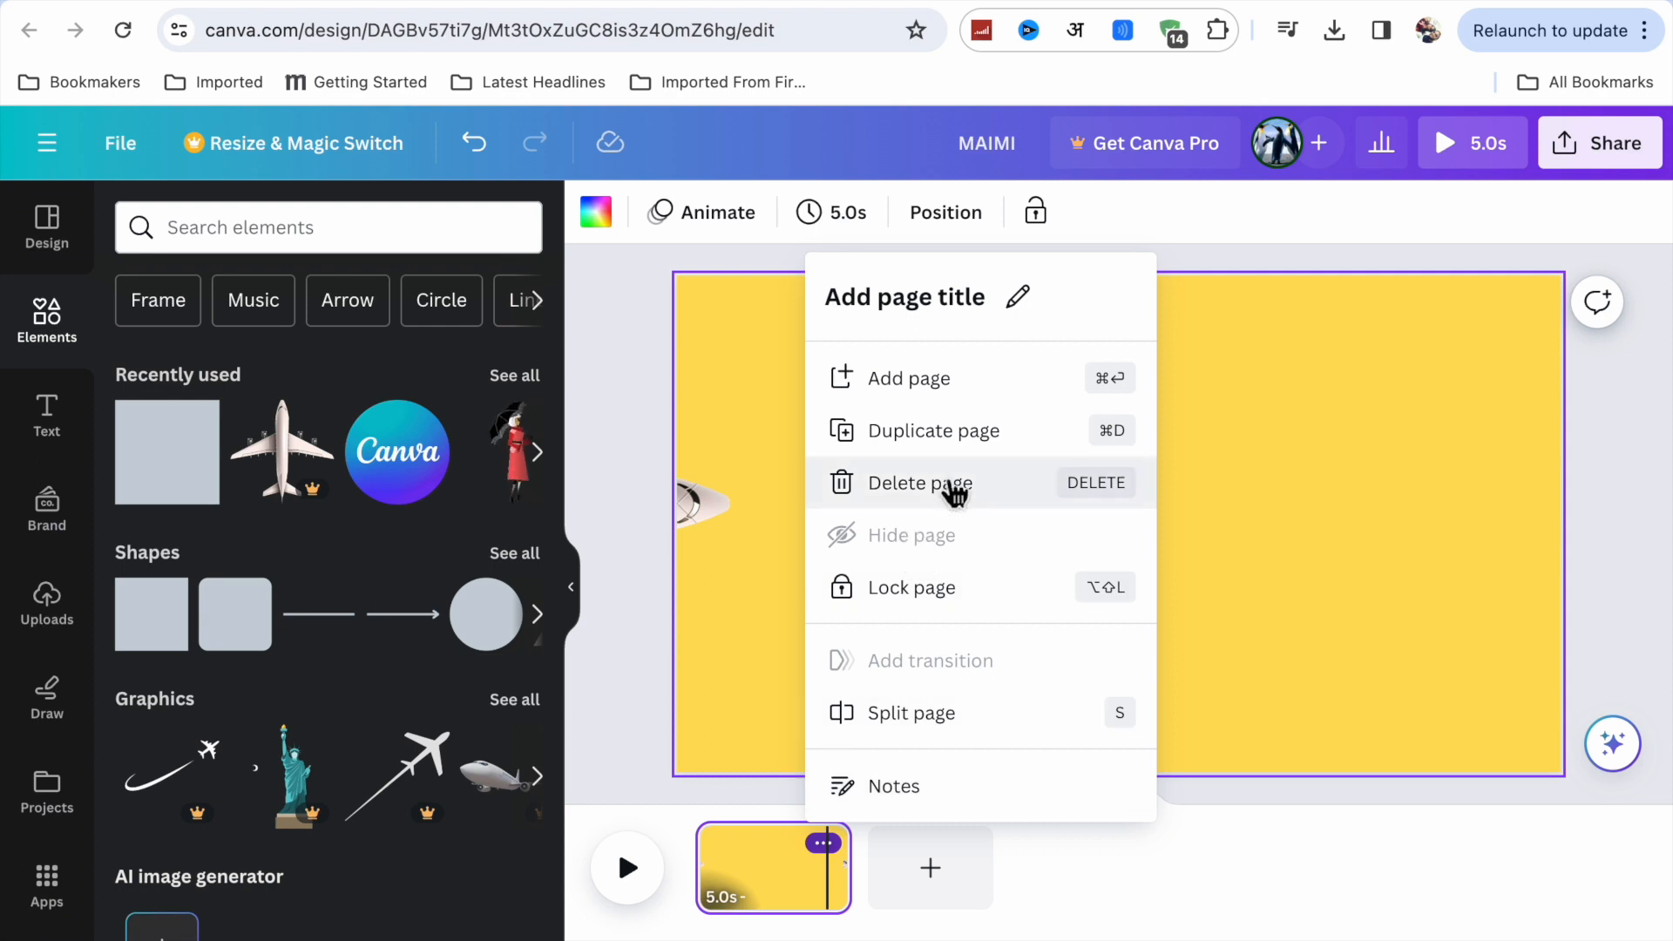
{"action": "left_click", "coordinate": [937, 431]}
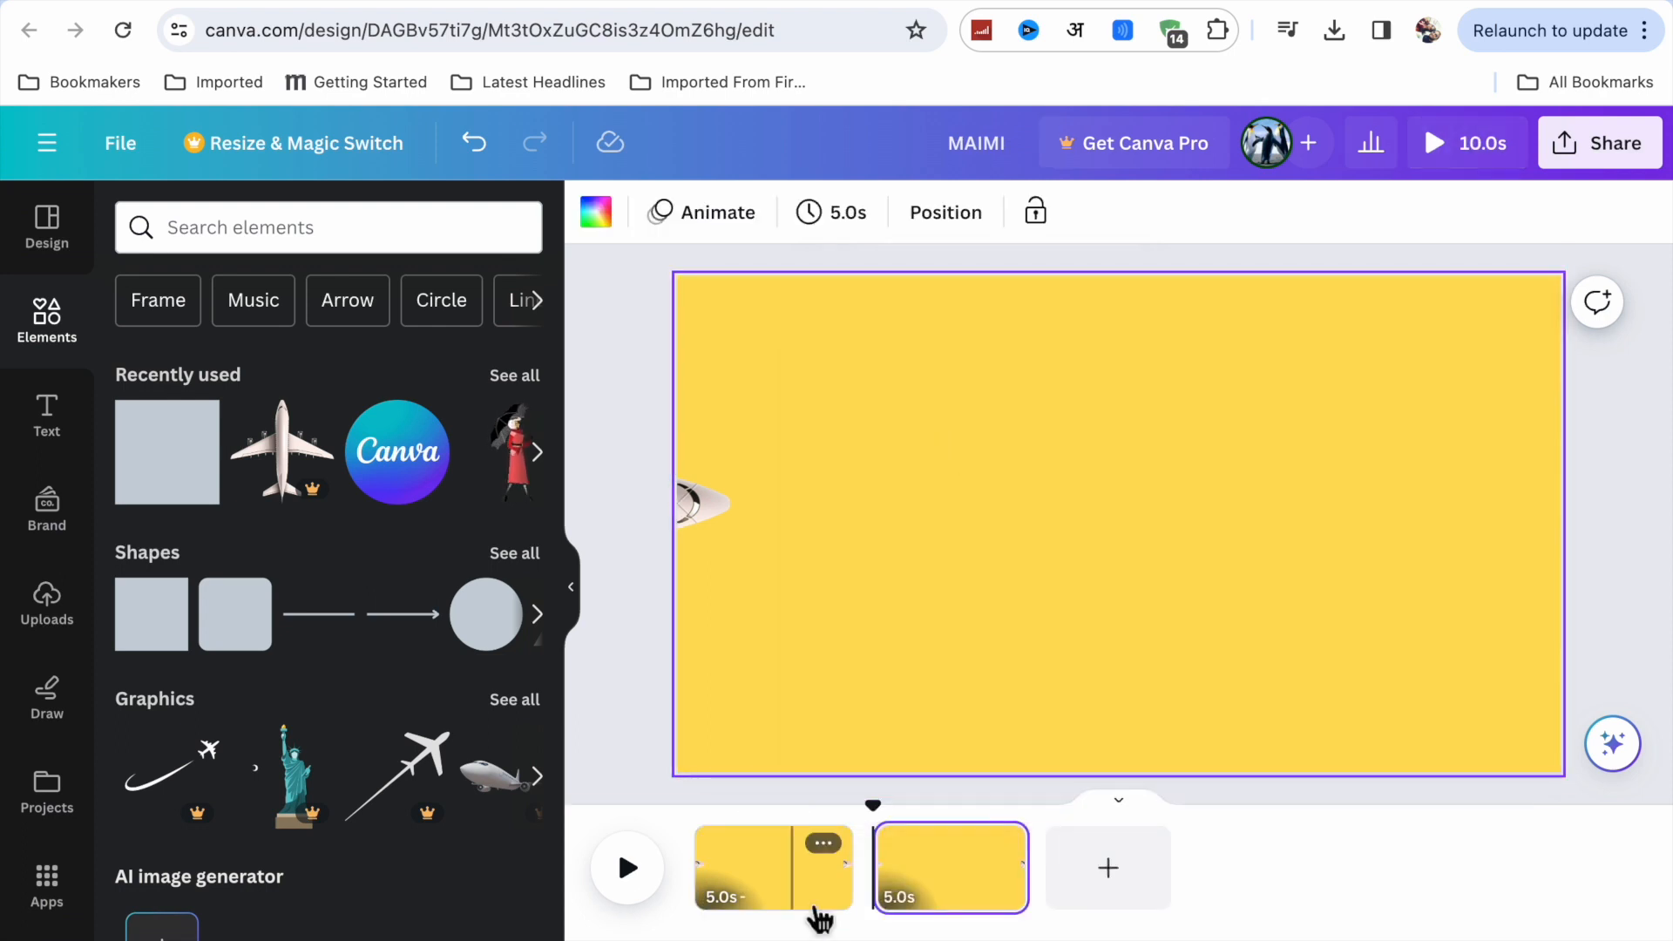
{"action": "left_click", "coordinate": [629, 680]}
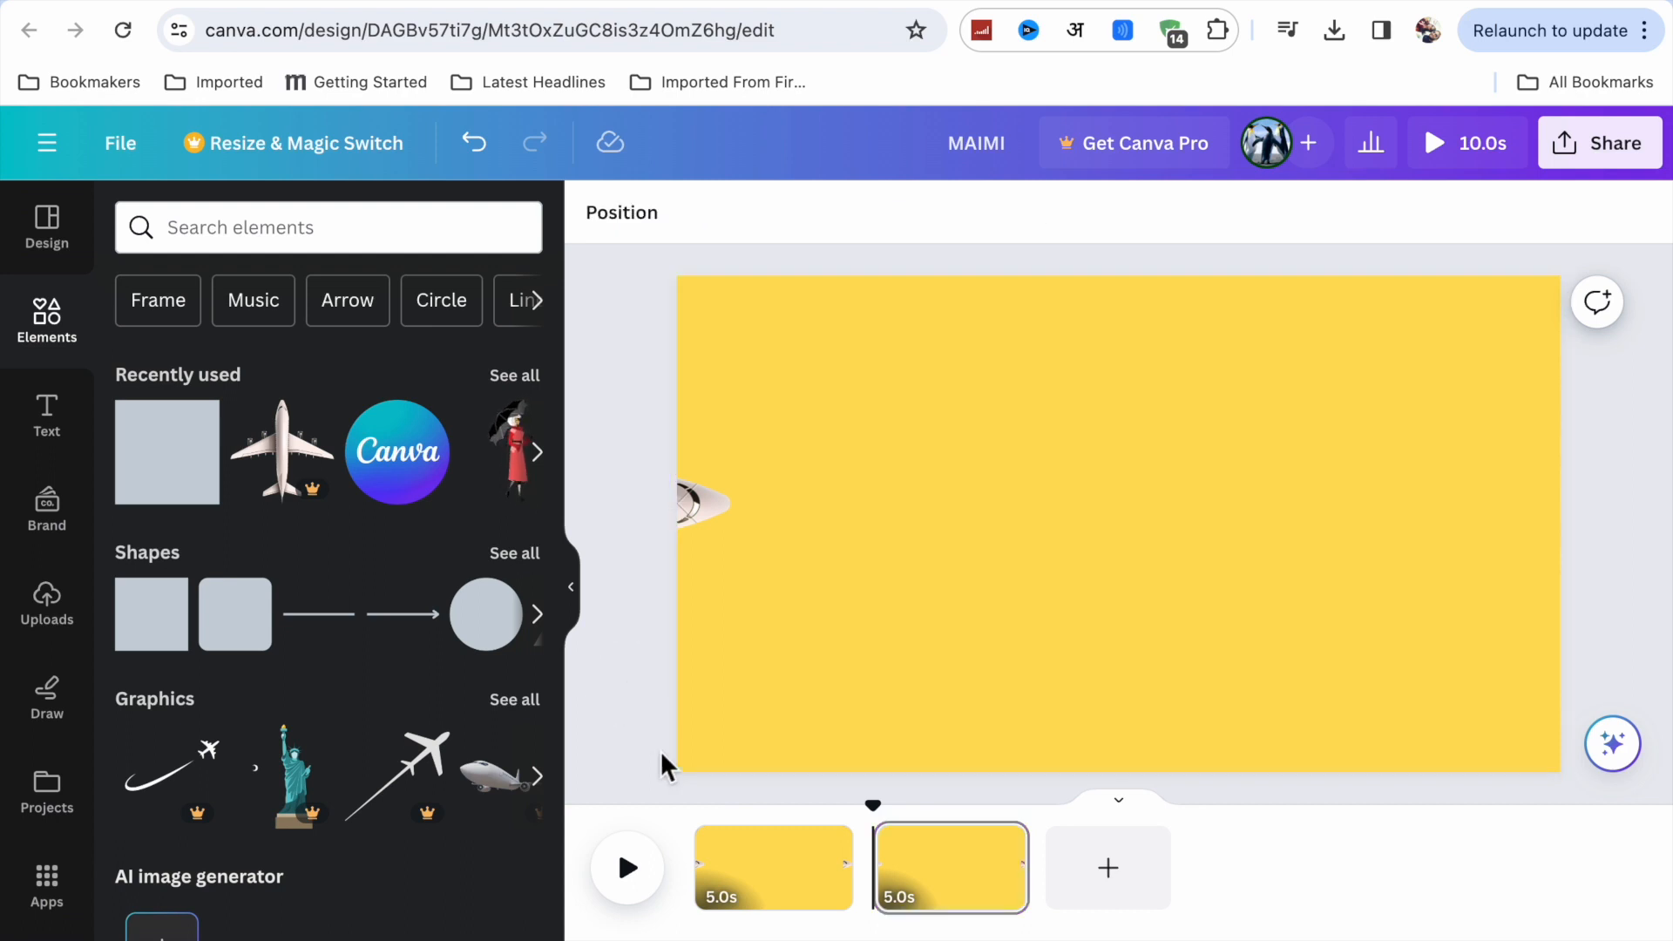
Add a heading reading "TRAVEL" to the first page and enlarge it to font size 287 across the page's center.
{"action": "left_click", "coordinate": [708, 867]}
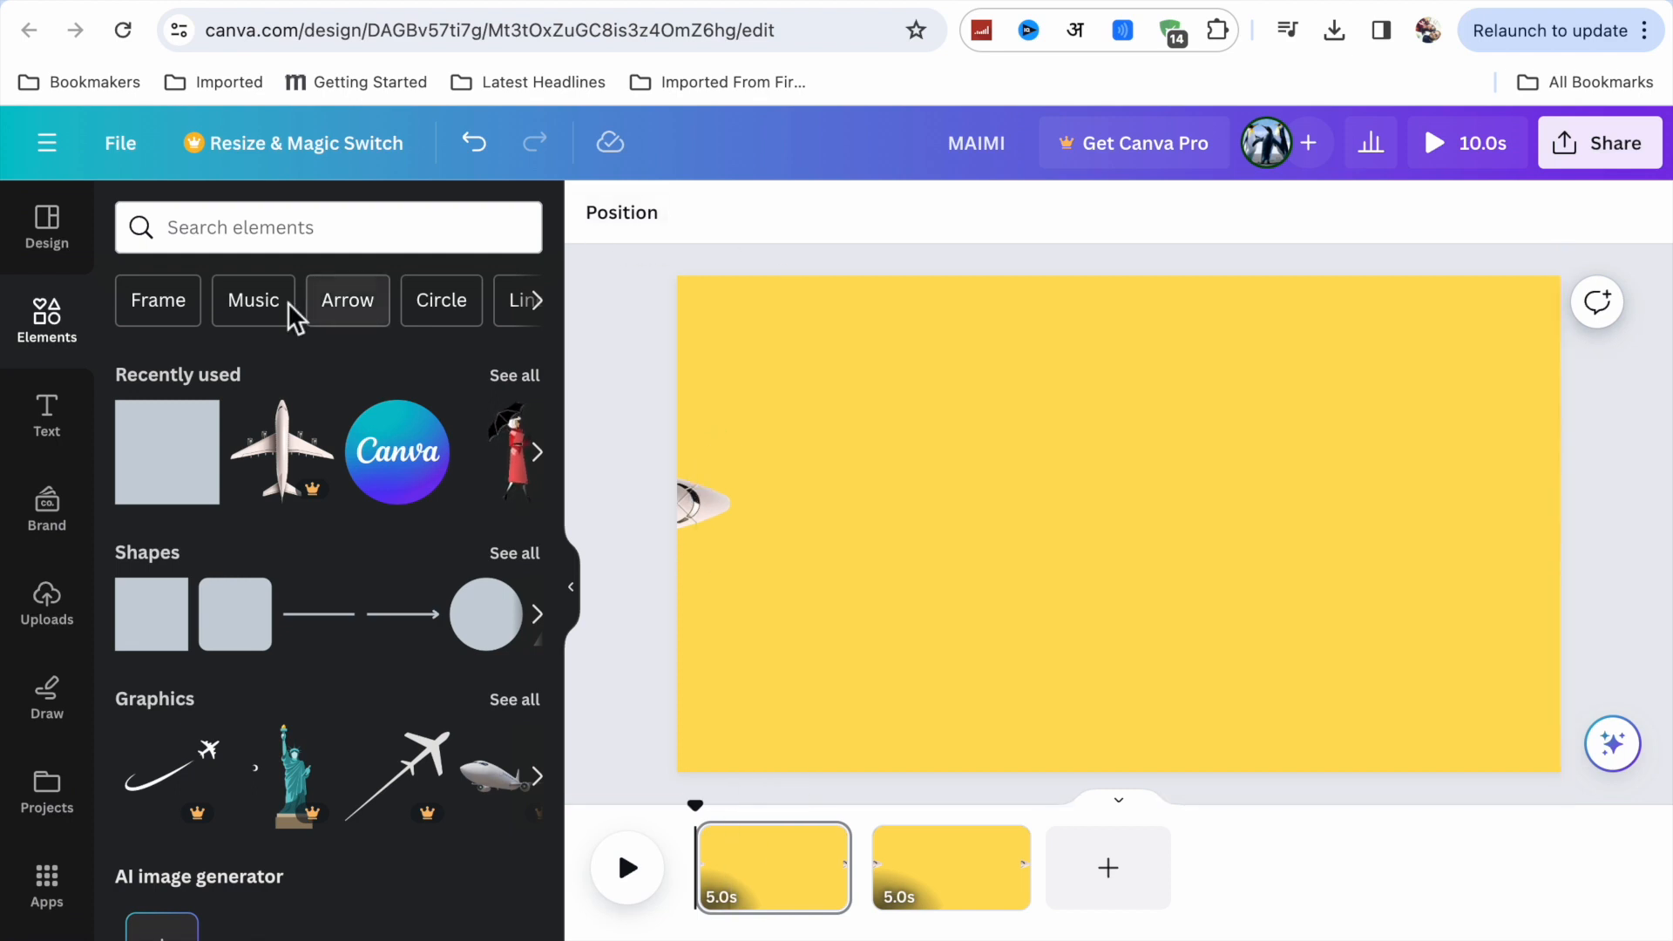
{"action": "left_click", "coordinate": [54, 416]}
{"action": "left_click", "coordinate": [300, 462]}
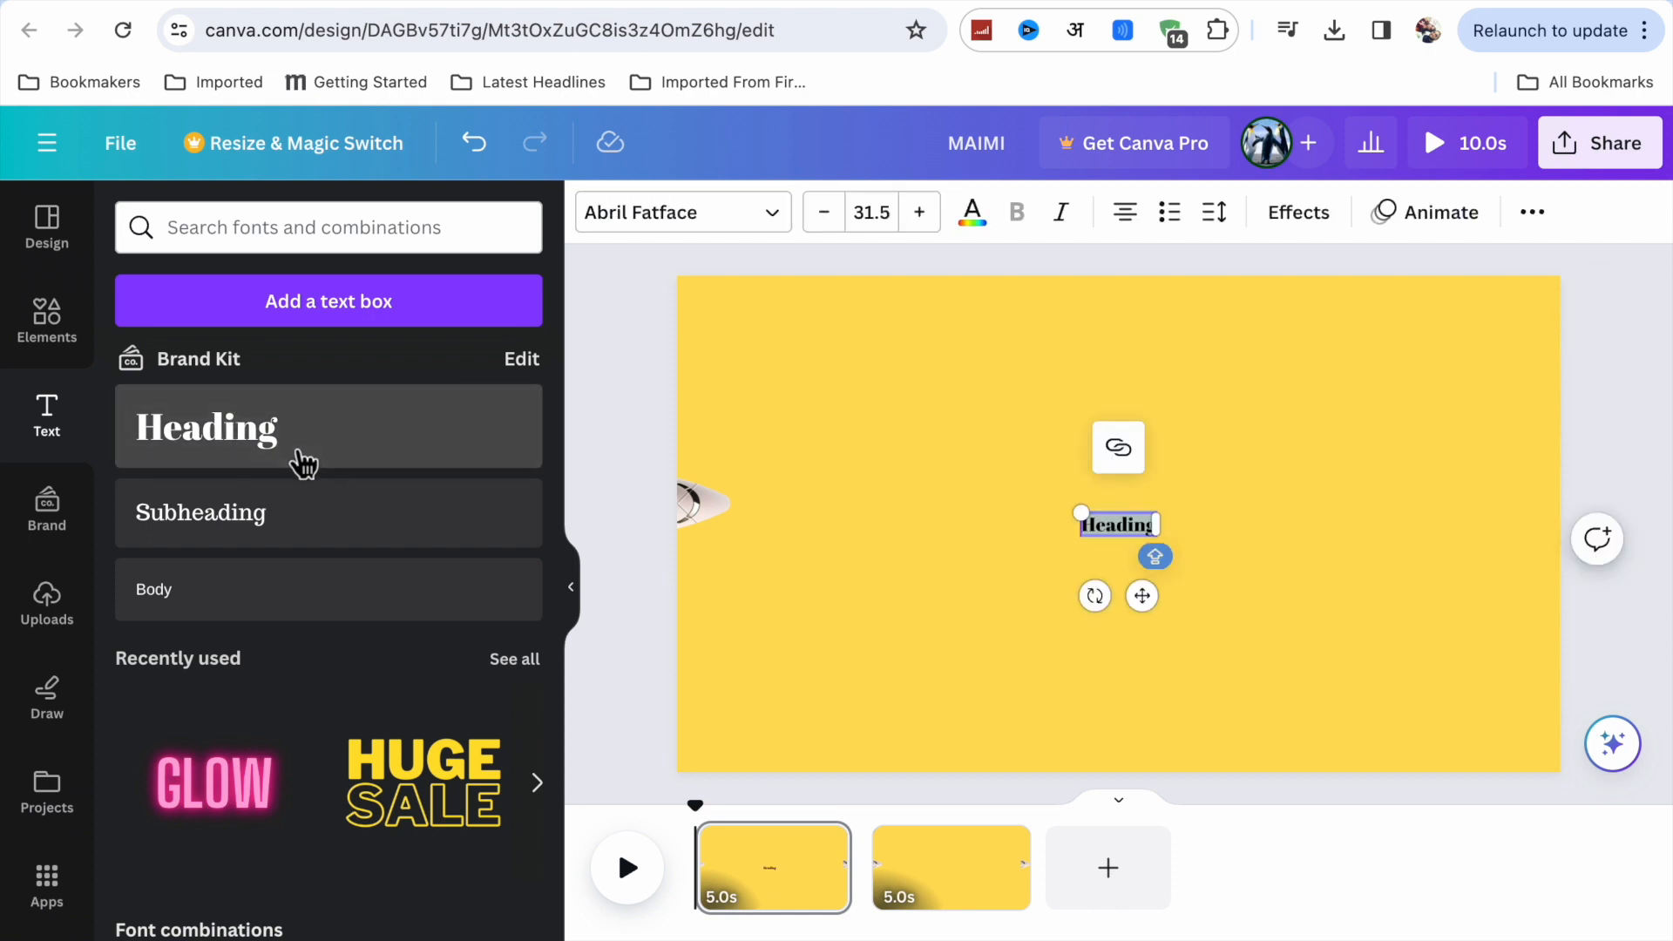
{"action": "key", "text": "BackSpace"}
{"action": "type", "text": "I"}
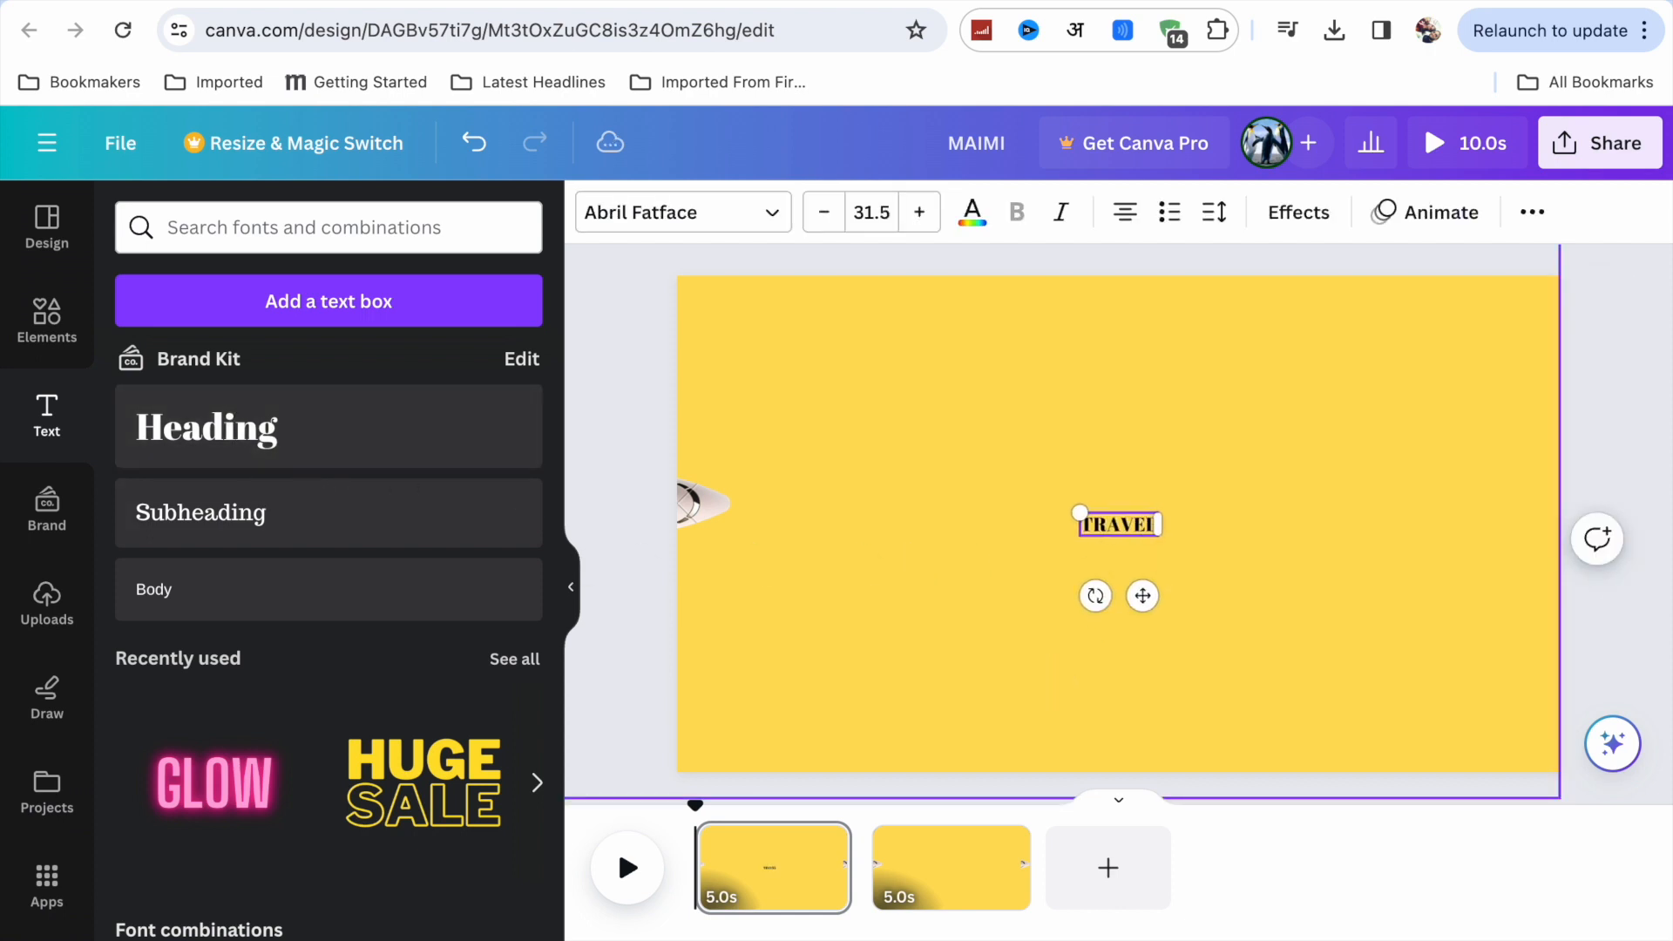
{"action": "left_click_drag", "start_coordinate": [1081, 514], "coordinate": [755, 422]}
{"action": "left_click_drag", "start_coordinate": [1158, 560], "coordinate": [1445, 693]}
Search the fonts for "FEE" and set the TRAVEL heading's font to Feeling Passionate.
{"action": "left_click", "coordinate": [762, 218]}
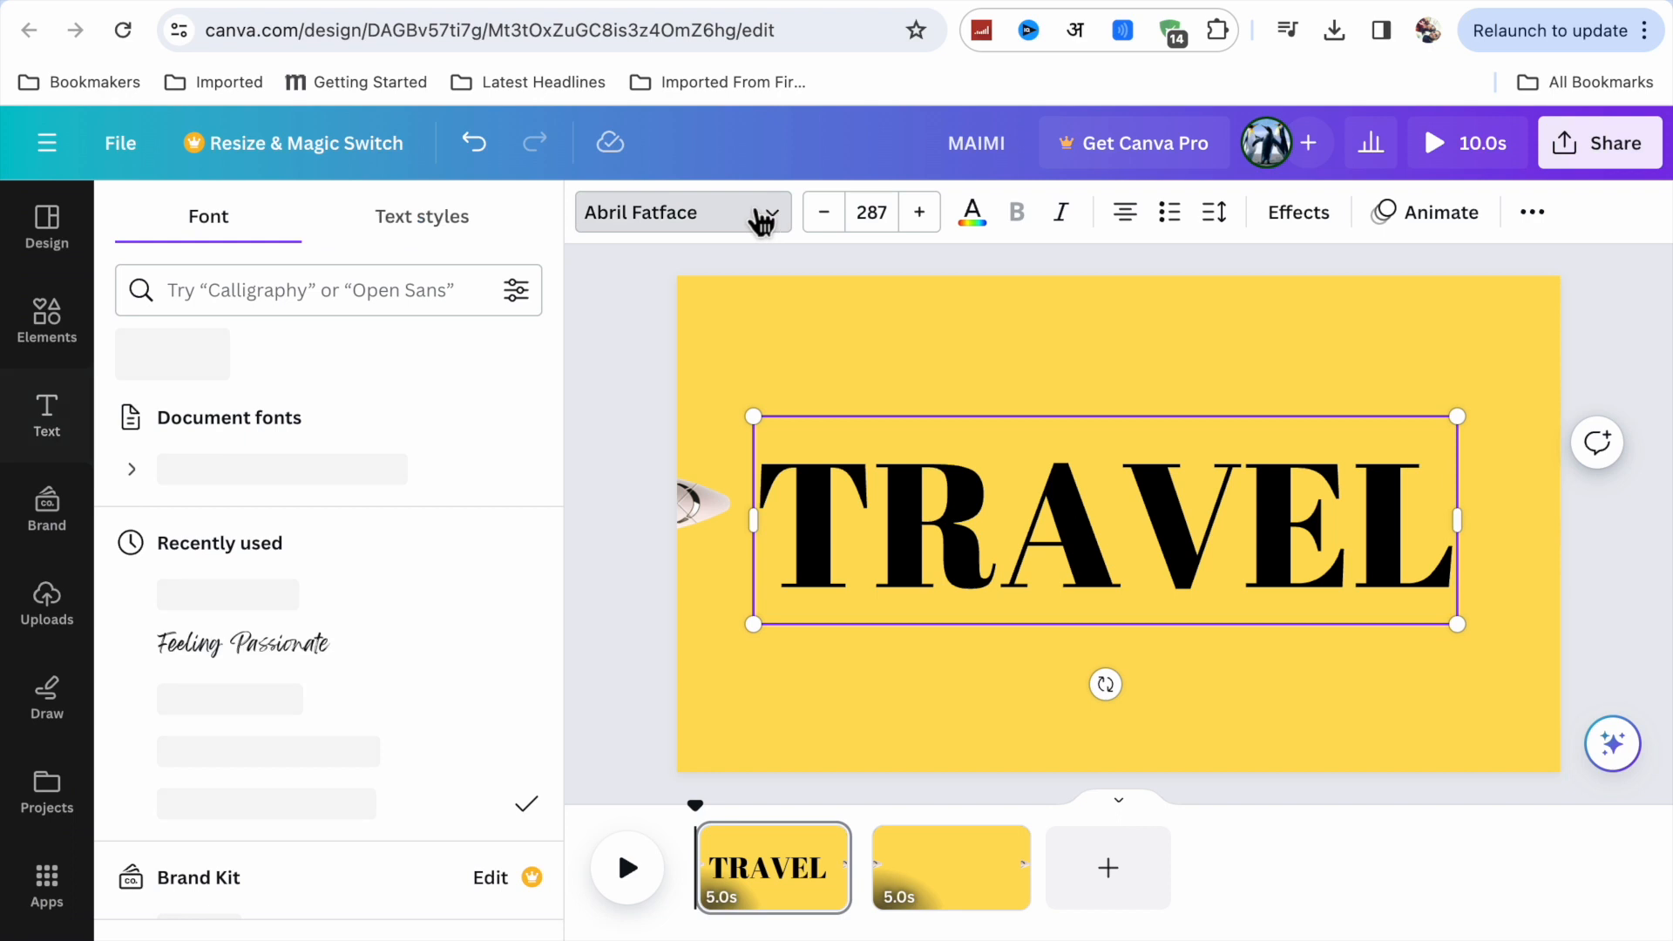
{"action": "left_click", "coordinate": [374, 290]}
{"action": "type", "text": "FEE"}
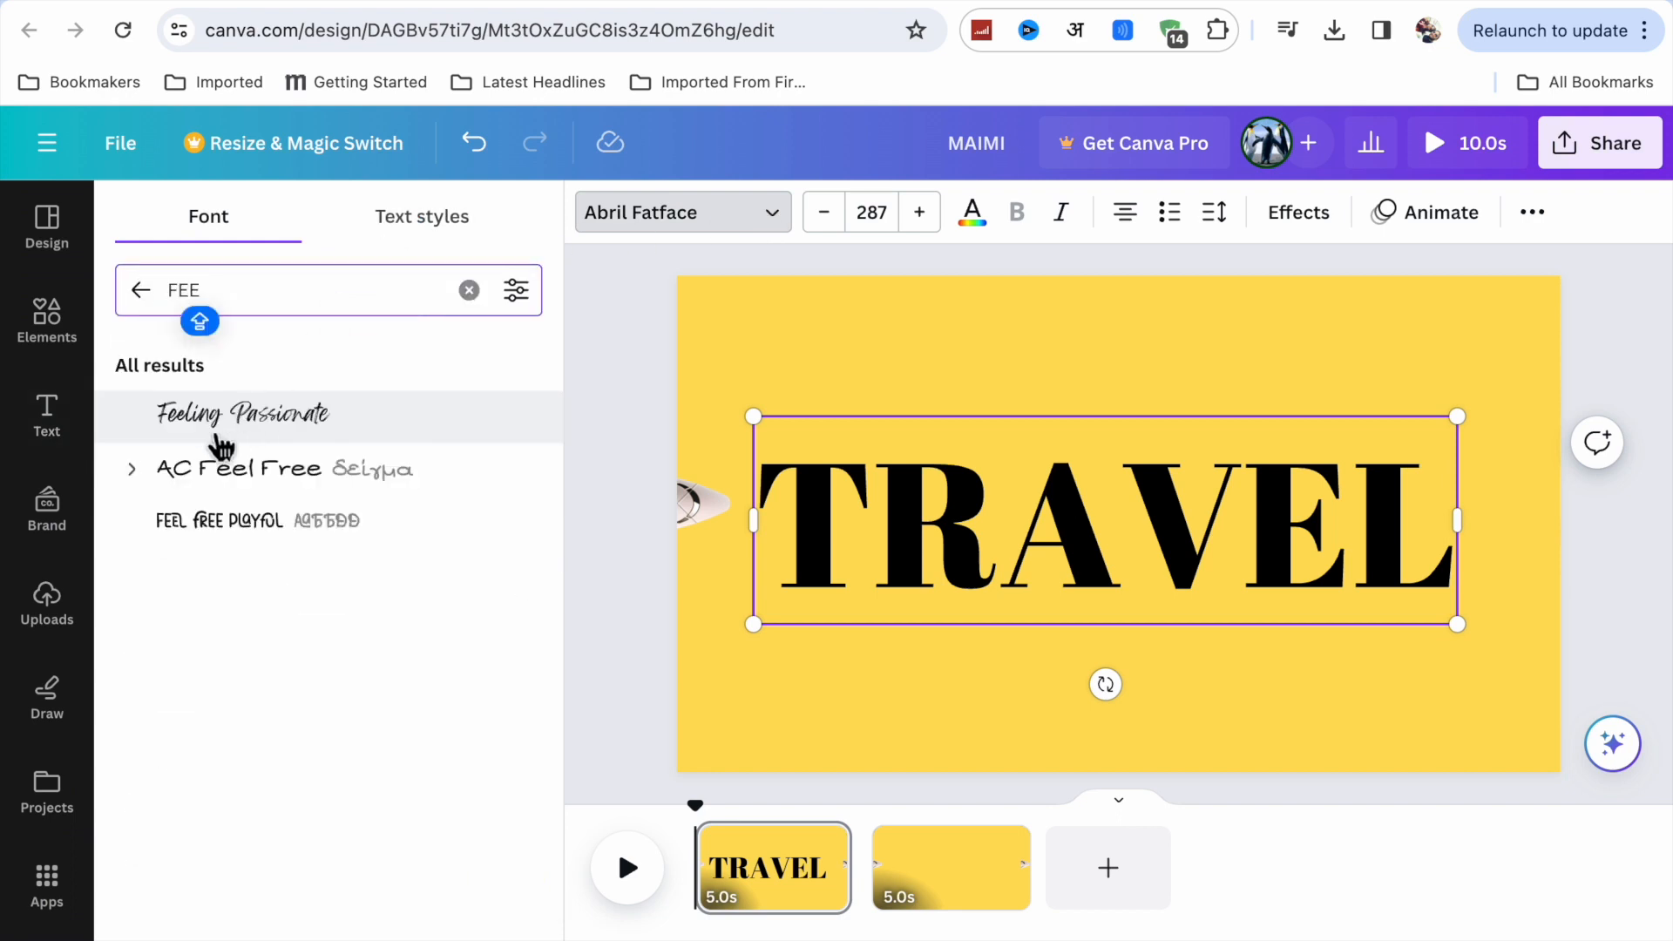
{"action": "left_click", "coordinate": [237, 427]}
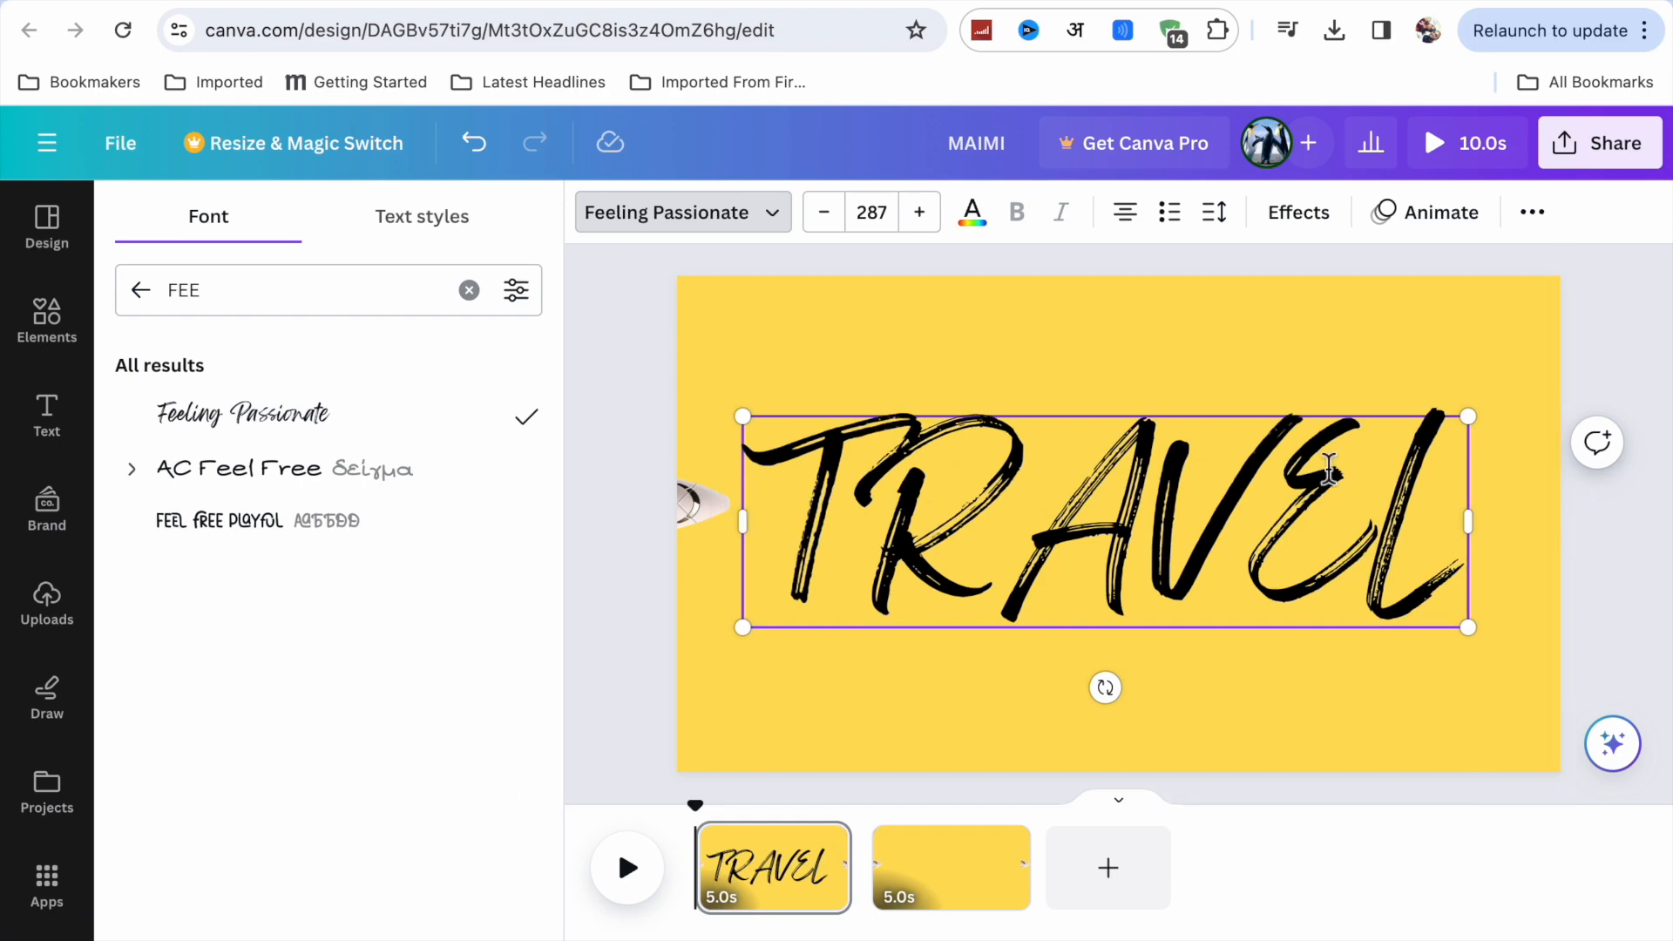
Enlarge the TRAVEL heading to font size 331 so that it spans nearly the full page width.
{"action": "left_click_drag", "start_coordinate": [1468, 416], "coordinate": [1560, 389]}
{"action": "left_click_drag", "start_coordinate": [746, 398], "coordinate": [695, 382]}
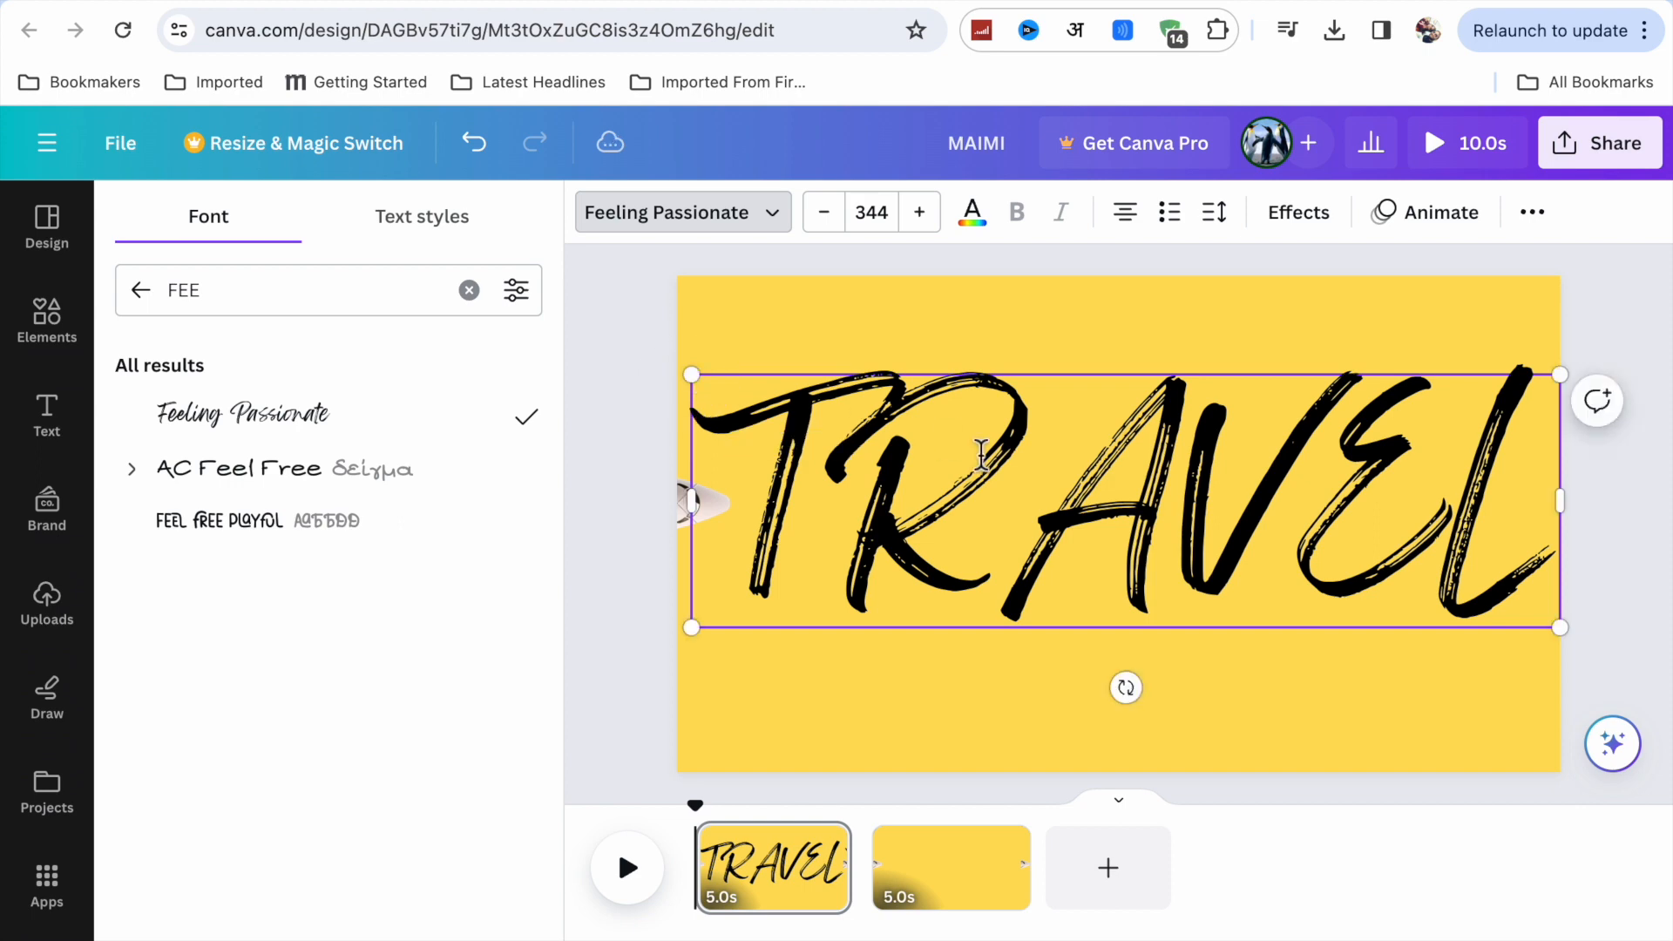
{"action": "left_click_drag", "start_coordinate": [1560, 374], "coordinate": [1530, 384]}
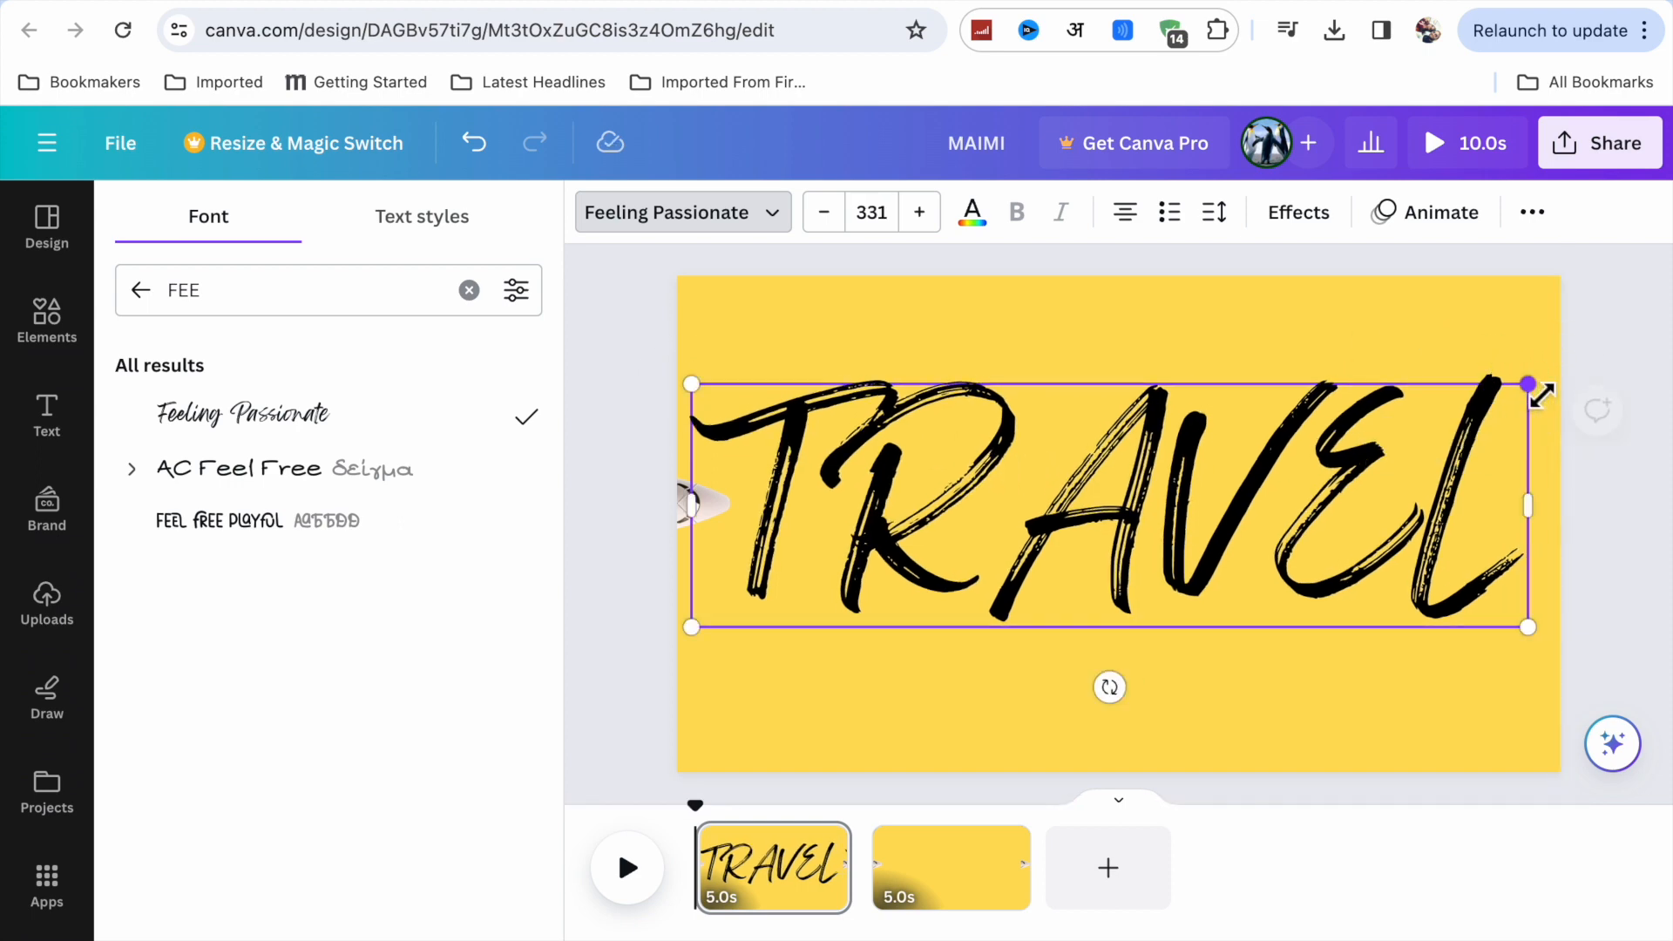
Change the text color of the whole word TRAVEL to white (#ffffff).
{"action": "left_click", "coordinate": [989, 225]}
{"action": "left_click", "coordinate": [439, 372]}
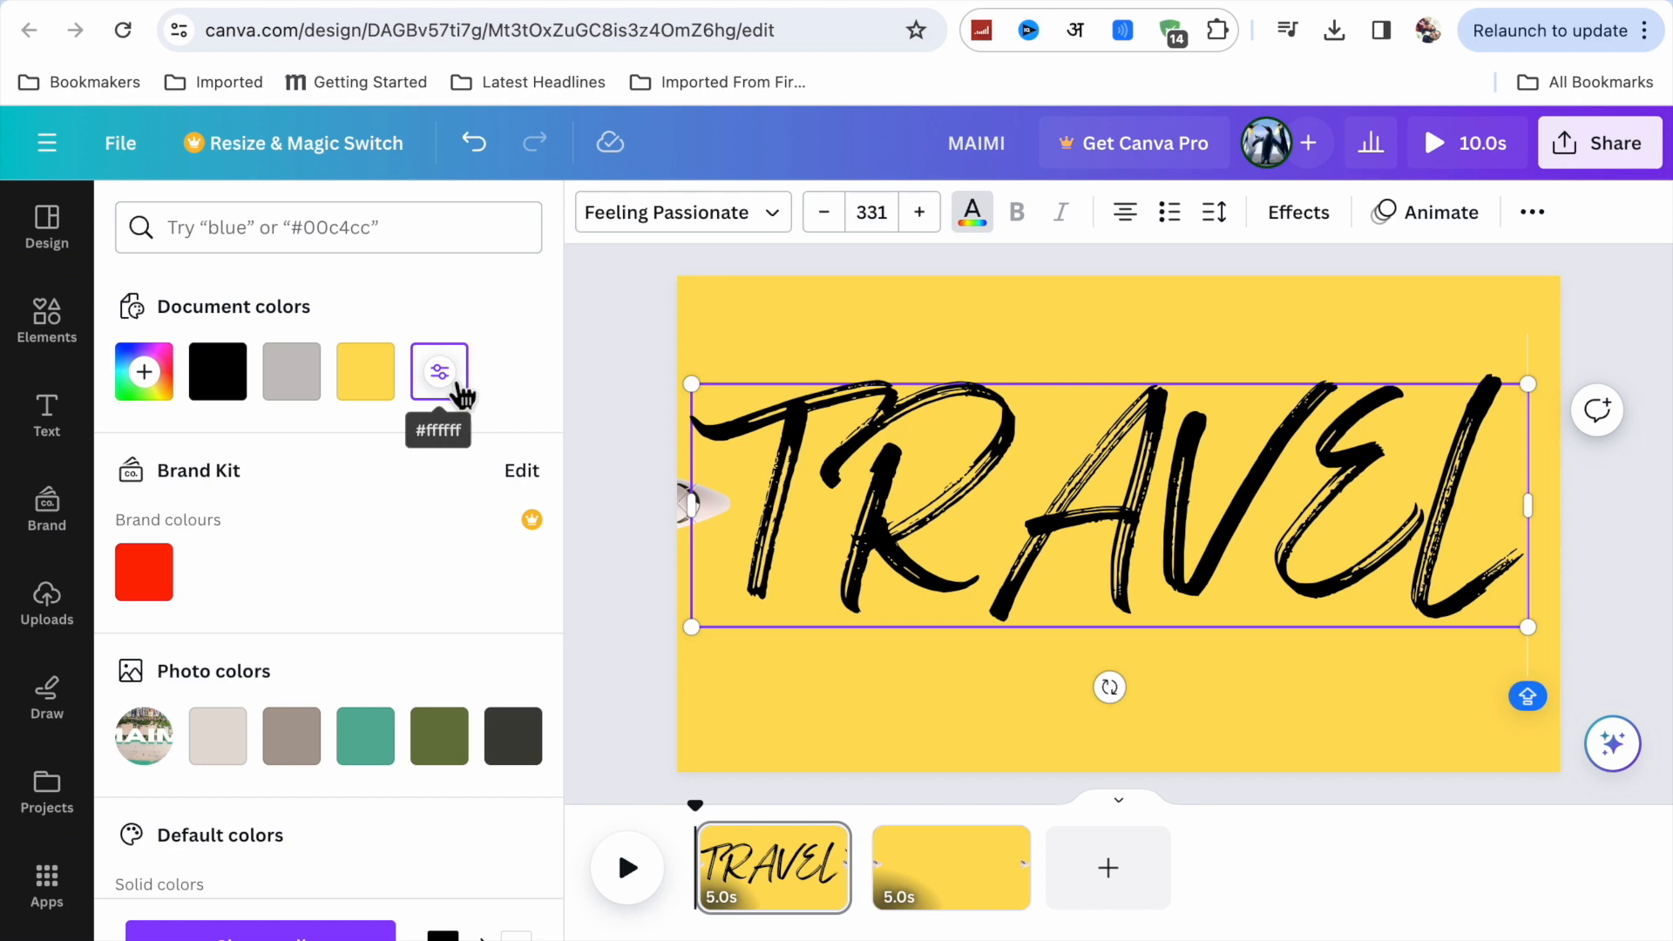
{"action": "left_click_drag", "start_coordinate": [757, 468], "coordinate": [1344, 483]}
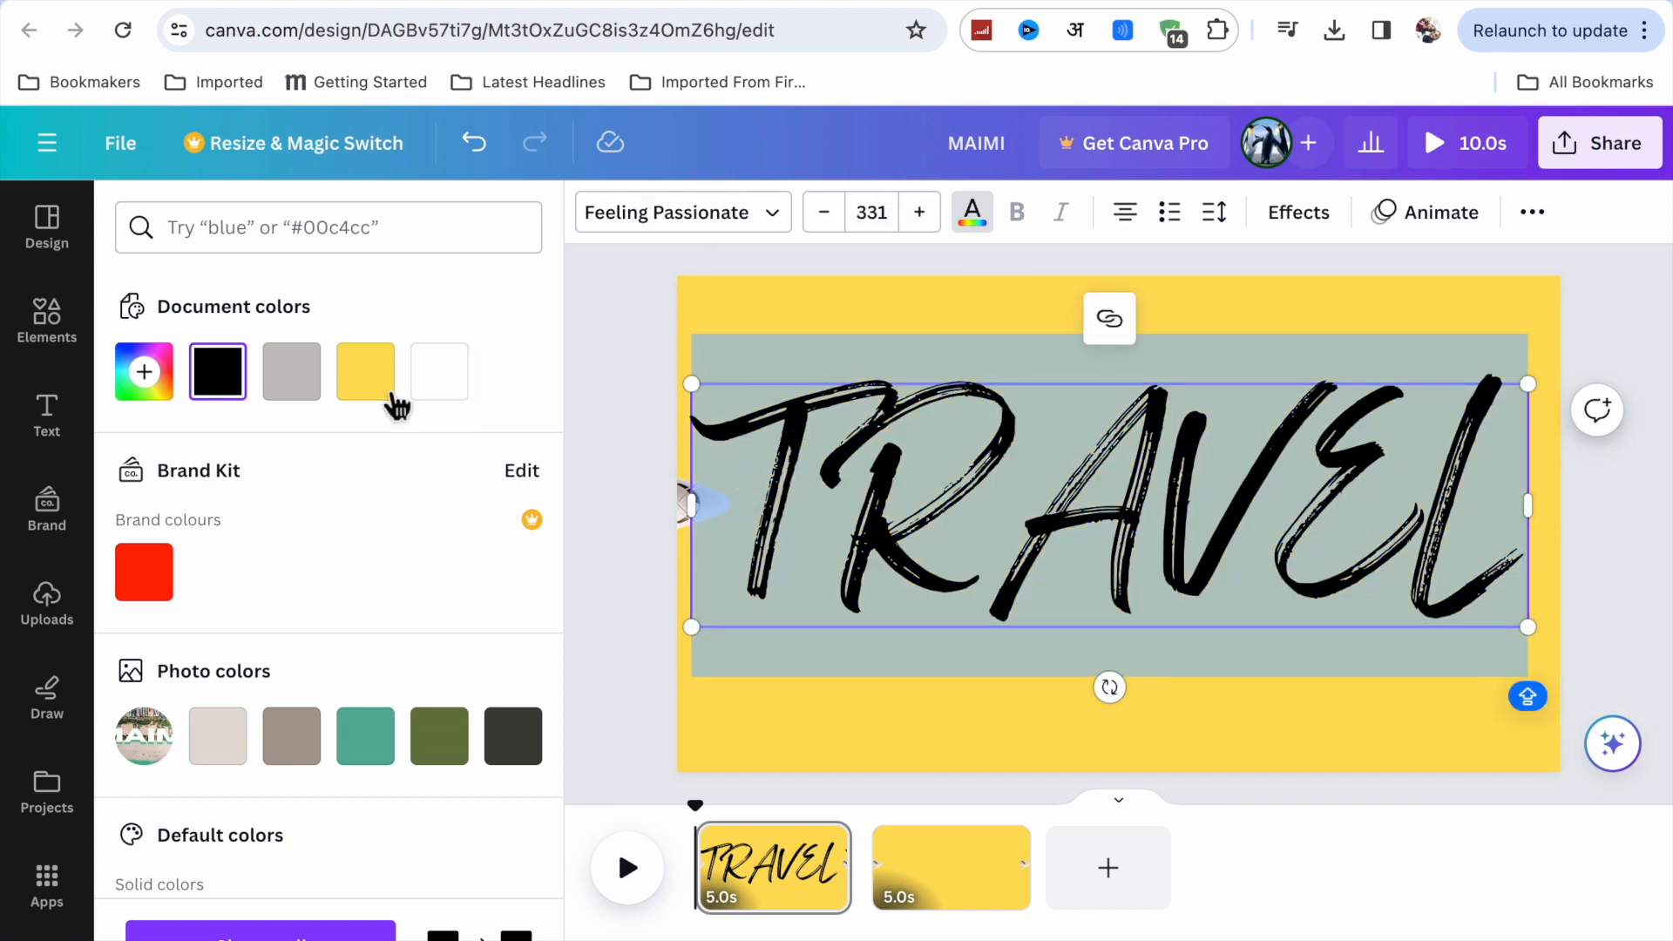
{"action": "left_click", "coordinate": [441, 379]}
{"action": "key", "text": "Escape"}
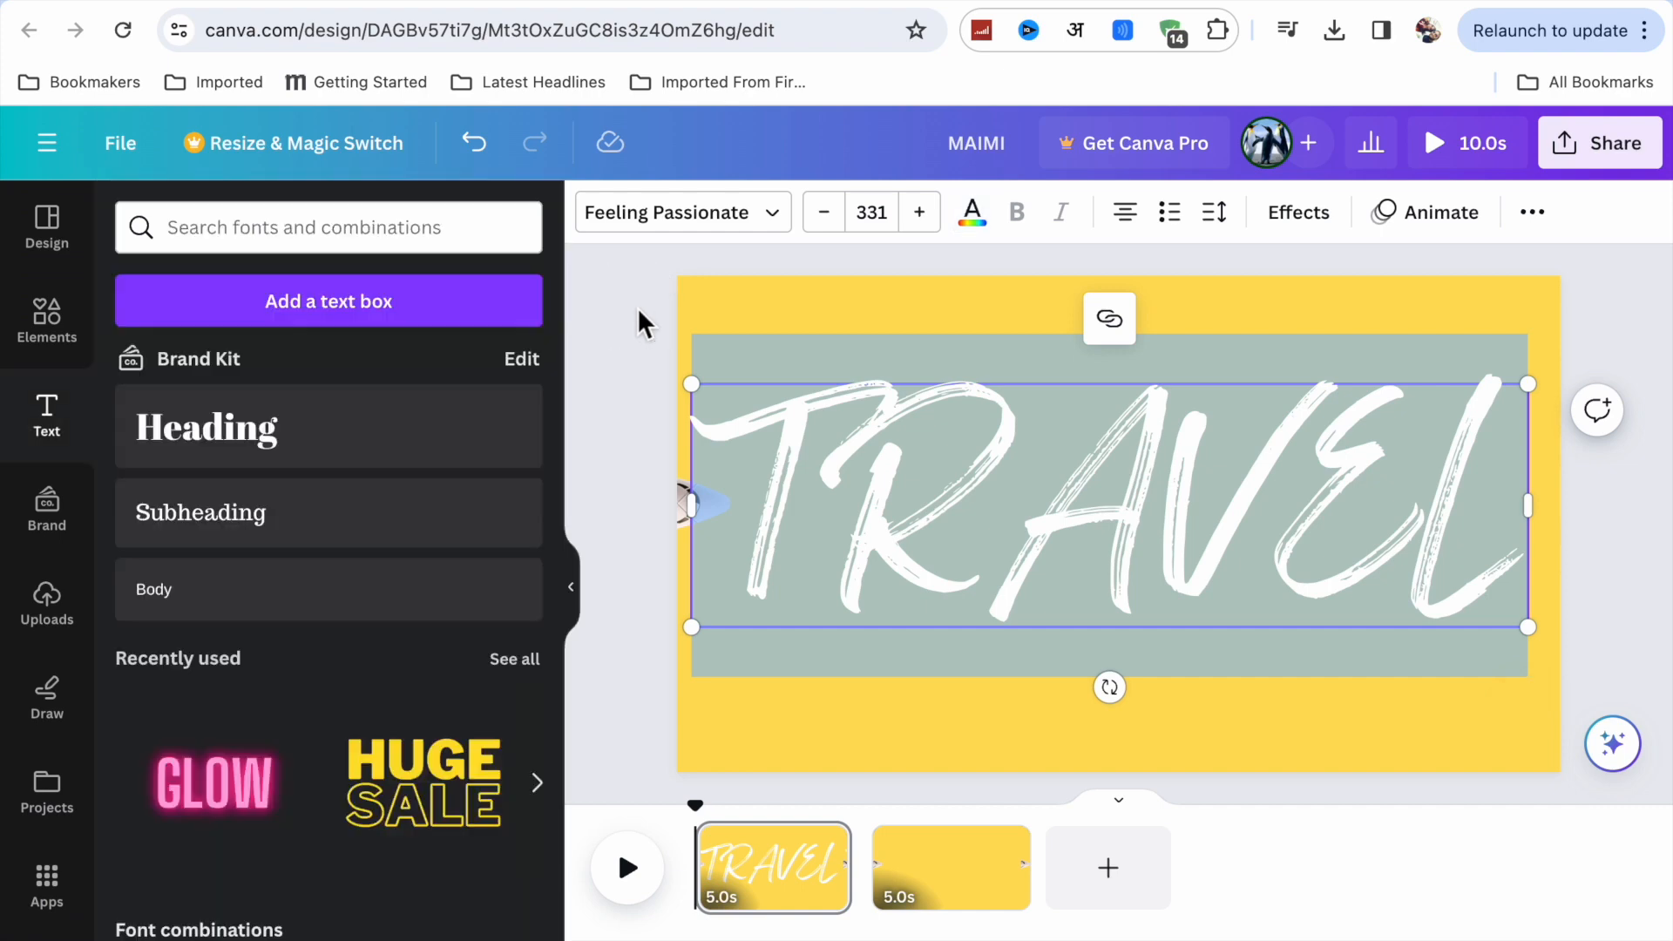
Show the TRAVEL heading's timing and shorten it to about the first half of the 5.0s page.
{"action": "left_click", "coordinate": [636, 307]}
{"action": "left_click", "coordinate": [880, 490]}
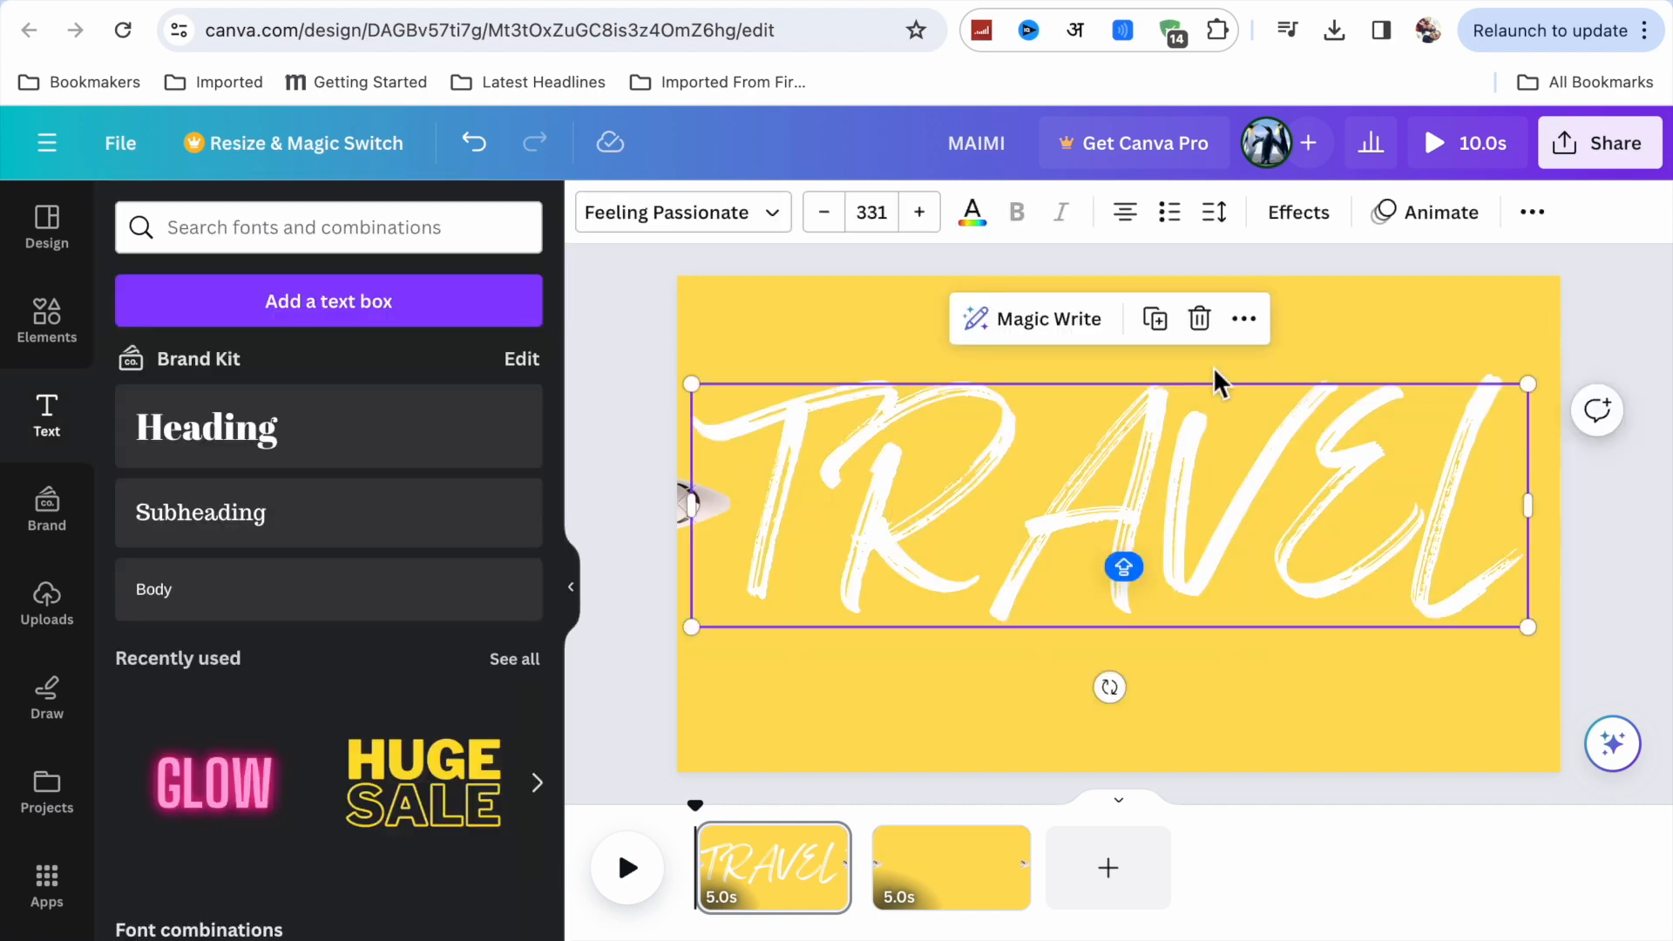
{"action": "left_click", "coordinate": [1131, 507]}
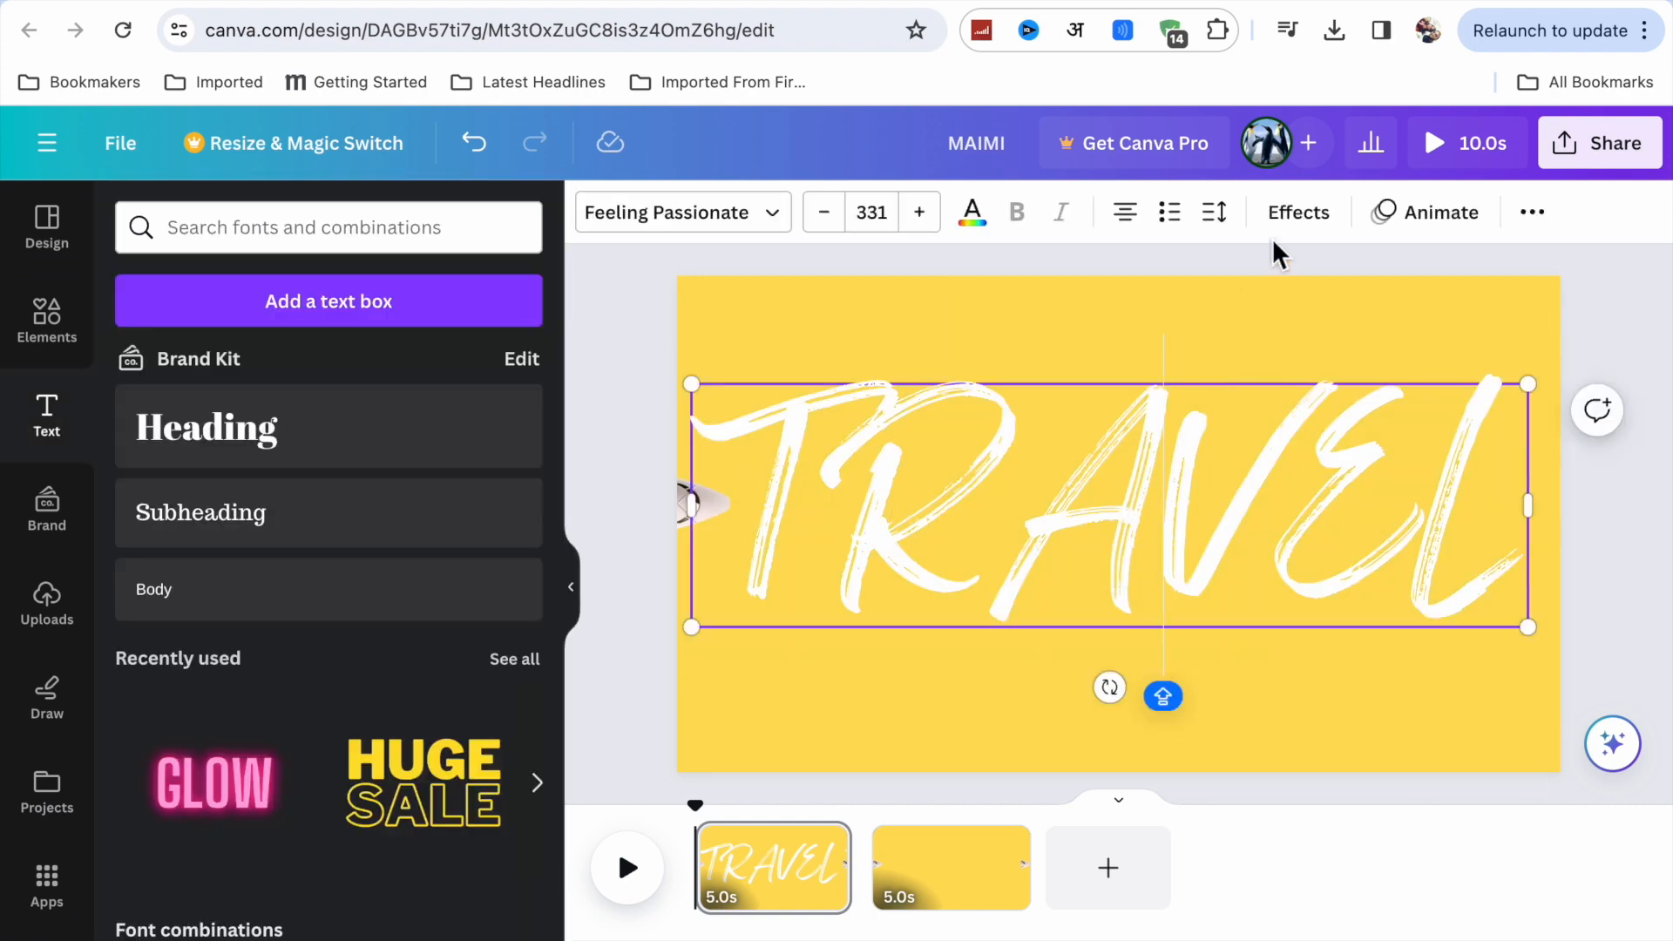
{"action": "left_click", "coordinate": [1278, 310]}
{"action": "left_click", "coordinate": [1189, 448]}
{"action": "left_click", "coordinate": [1255, 319]}
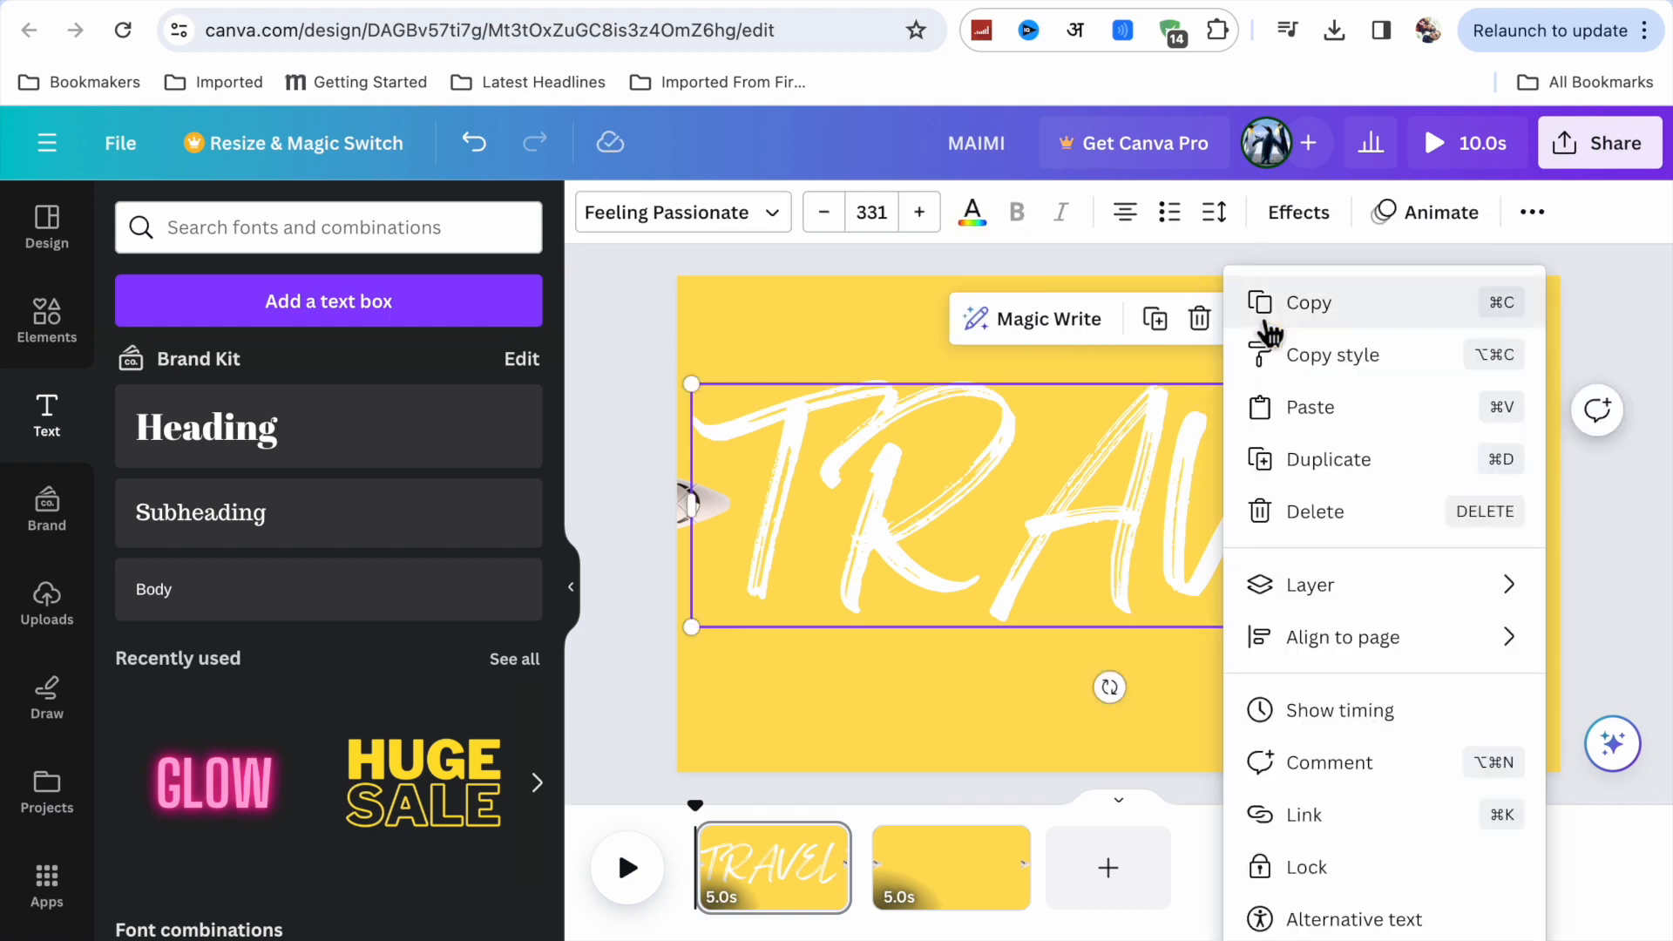
{"action": "left_click", "coordinate": [1334, 712]}
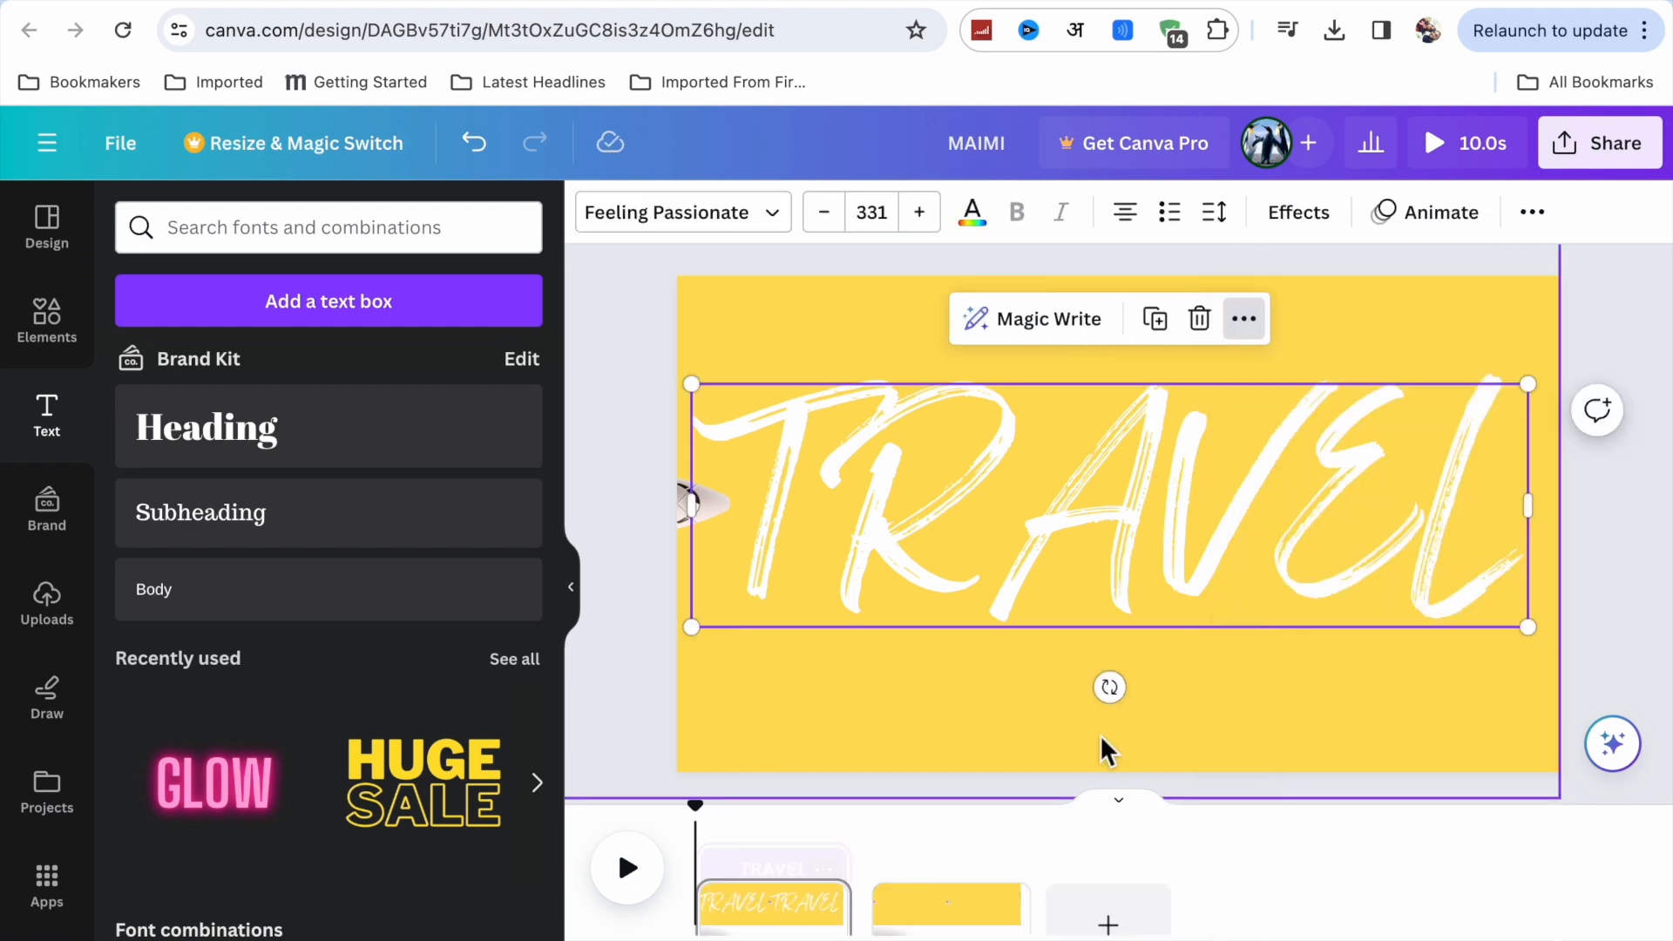
{"action": "left_click_drag", "start_coordinate": [847, 819], "coordinate": [775, 825]}
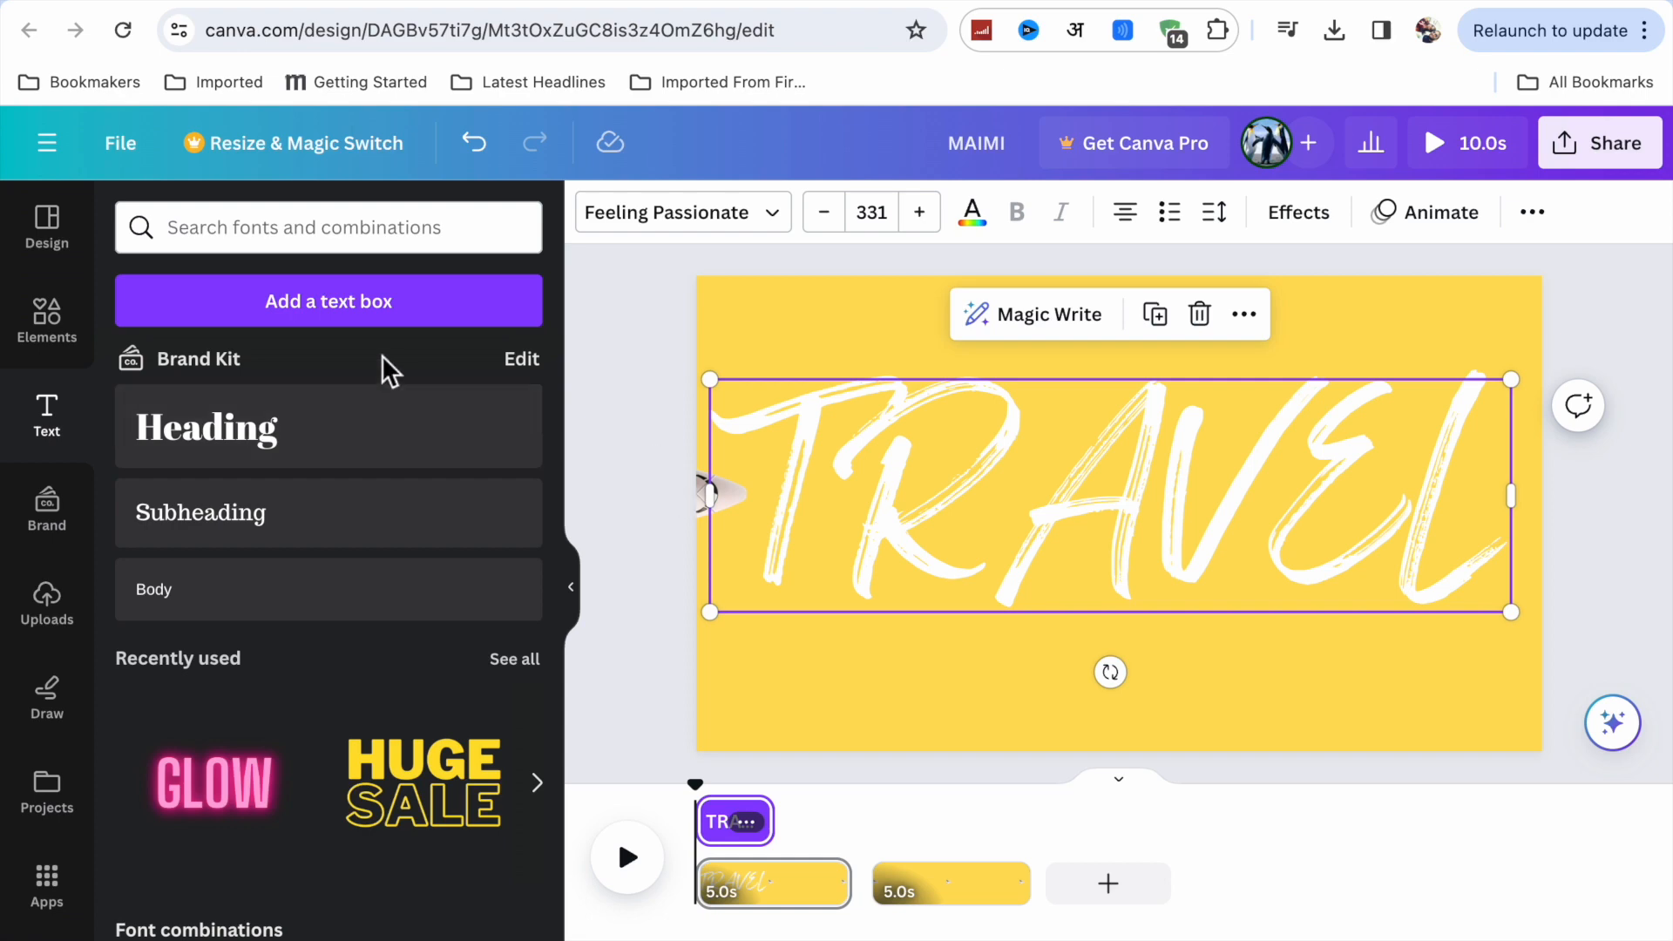
Apply the Baseline text animation to TRAVEL on both enter and exit, and play the page to check it.
{"action": "left_click", "coordinate": [1442, 218]}
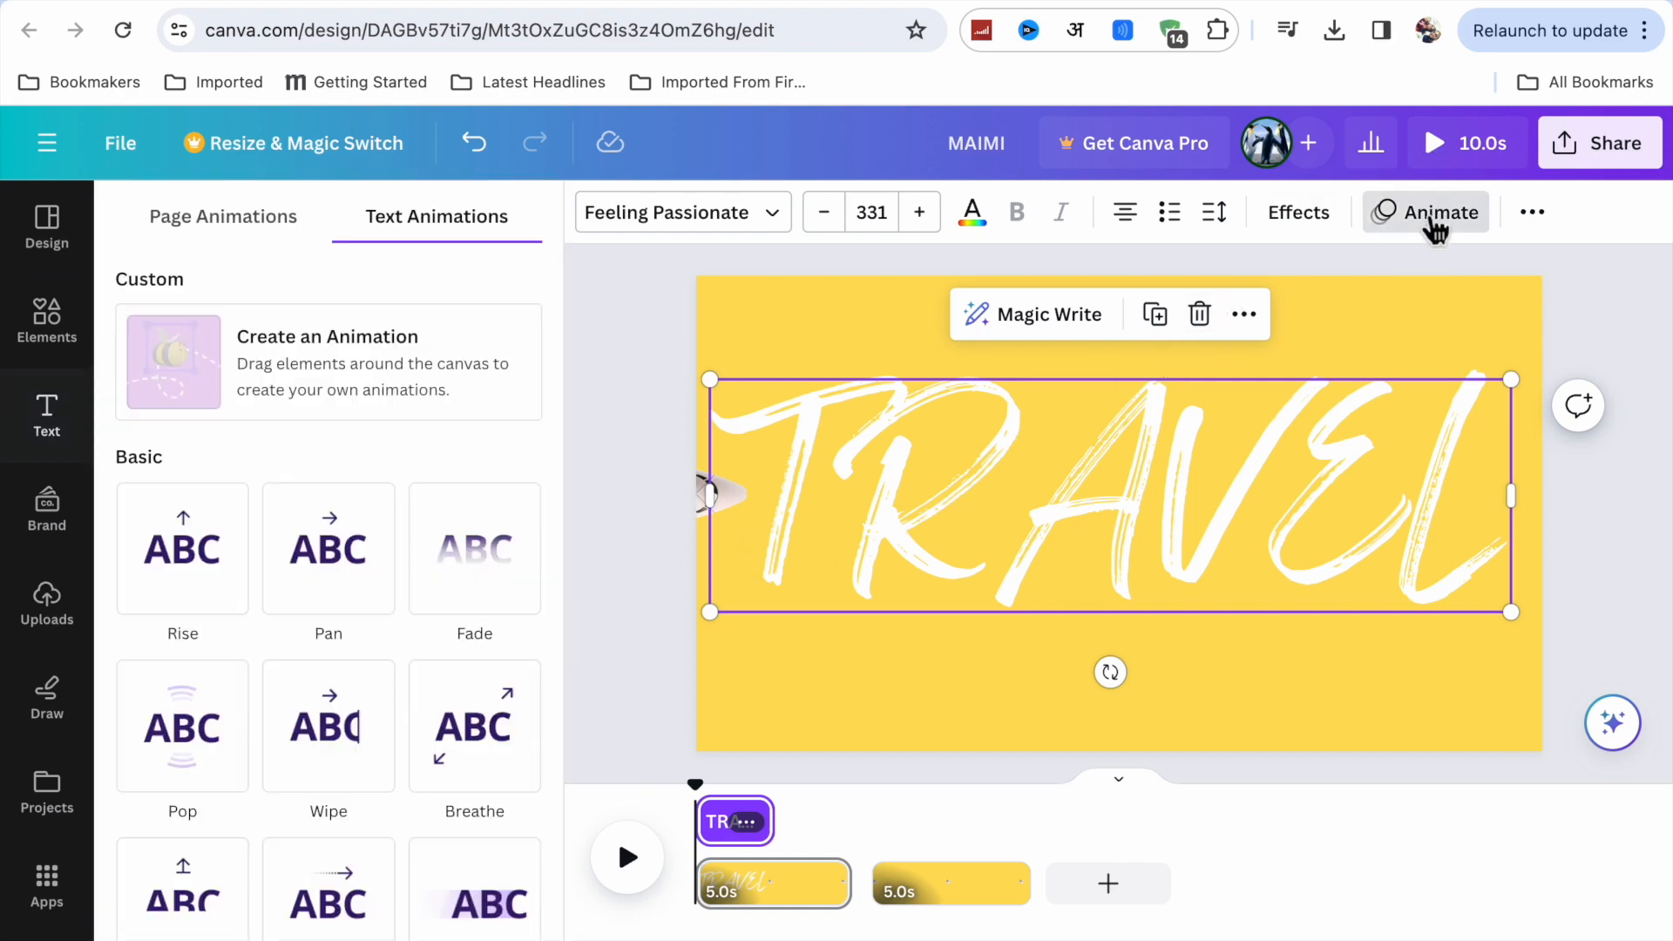
{"action": "scroll", "coordinate": [246, 889], "scroll_direction": "down", "scroll_amount": 2}
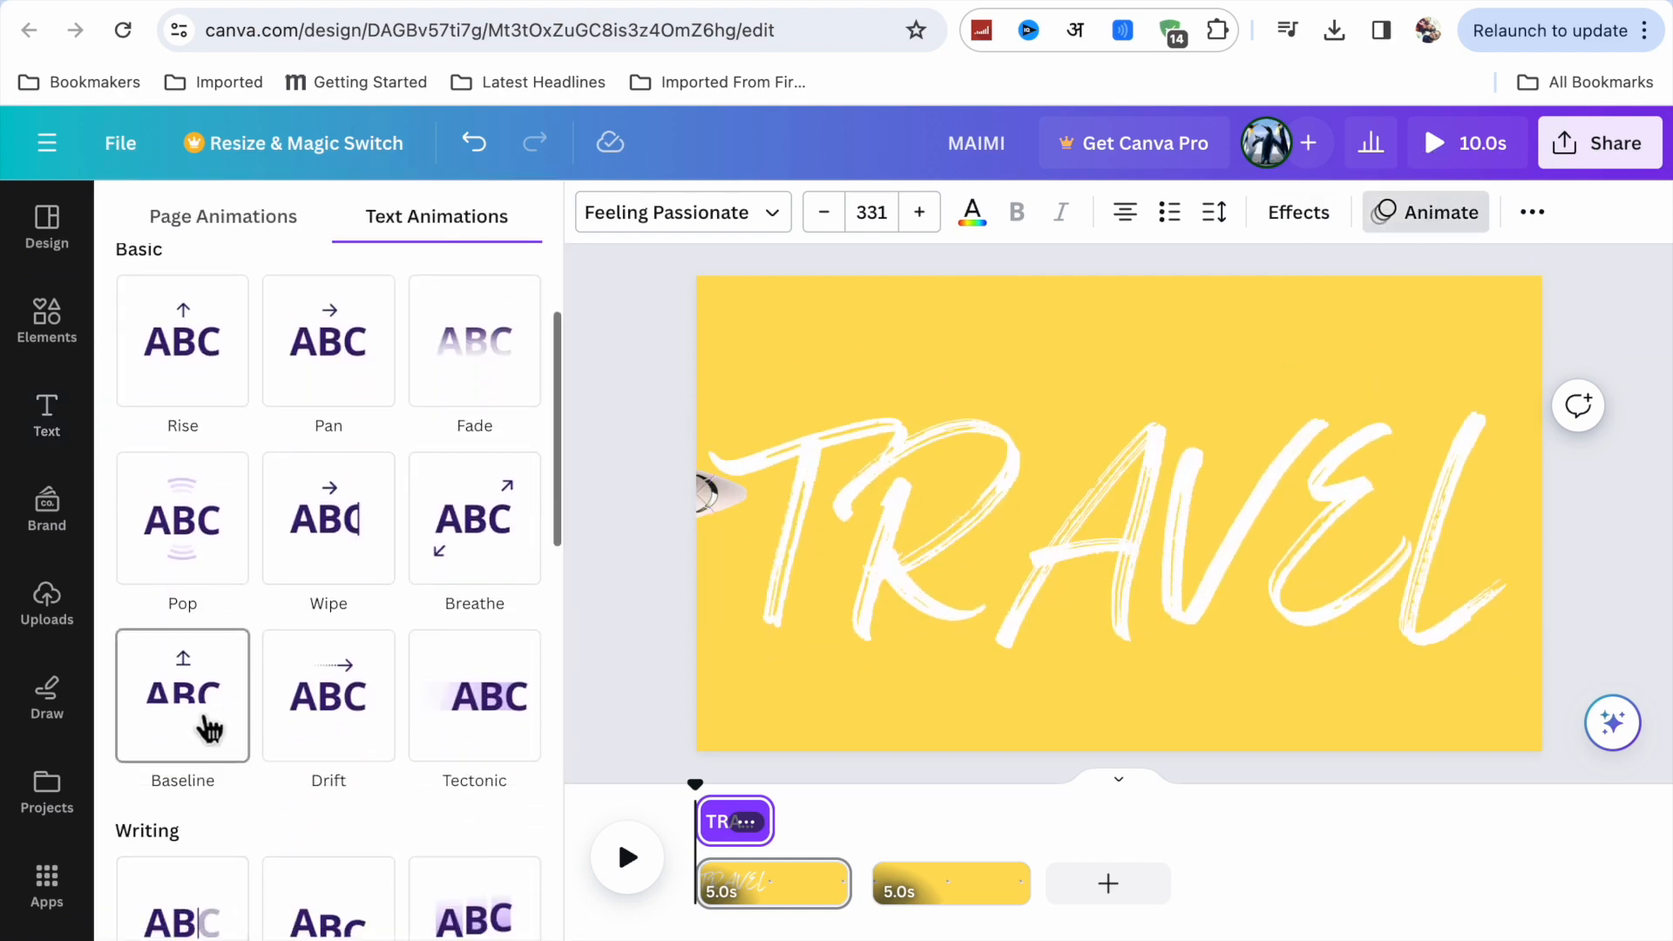
{"action": "left_click", "coordinate": [209, 729]}
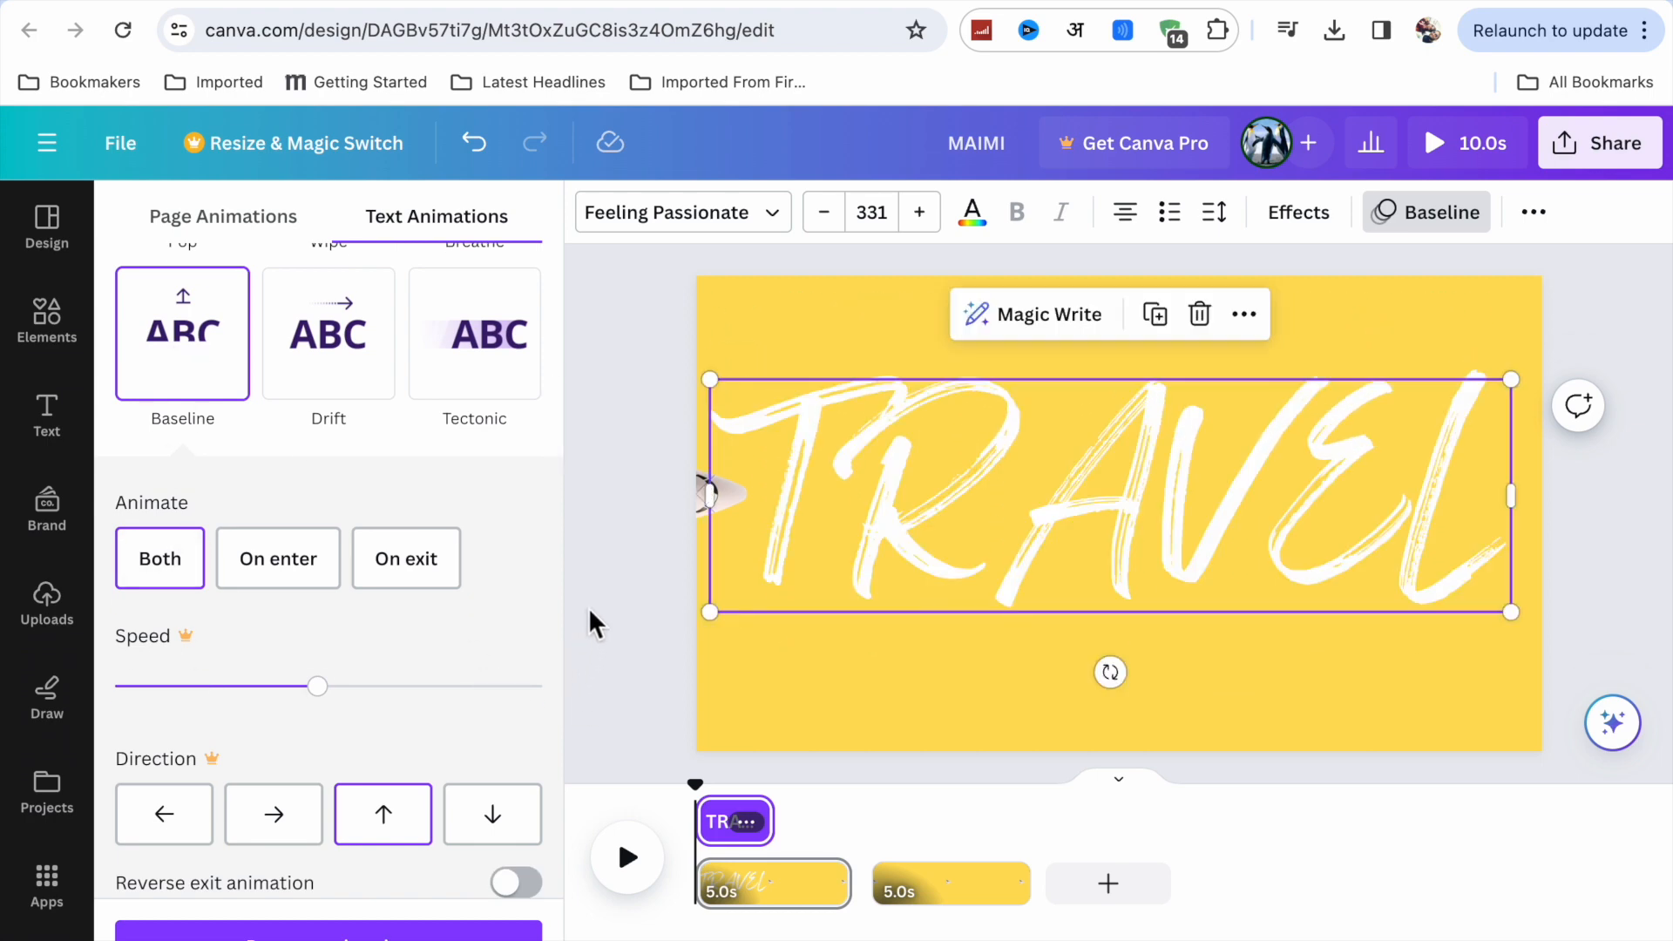
{"action": "left_click", "coordinate": [425, 571]}
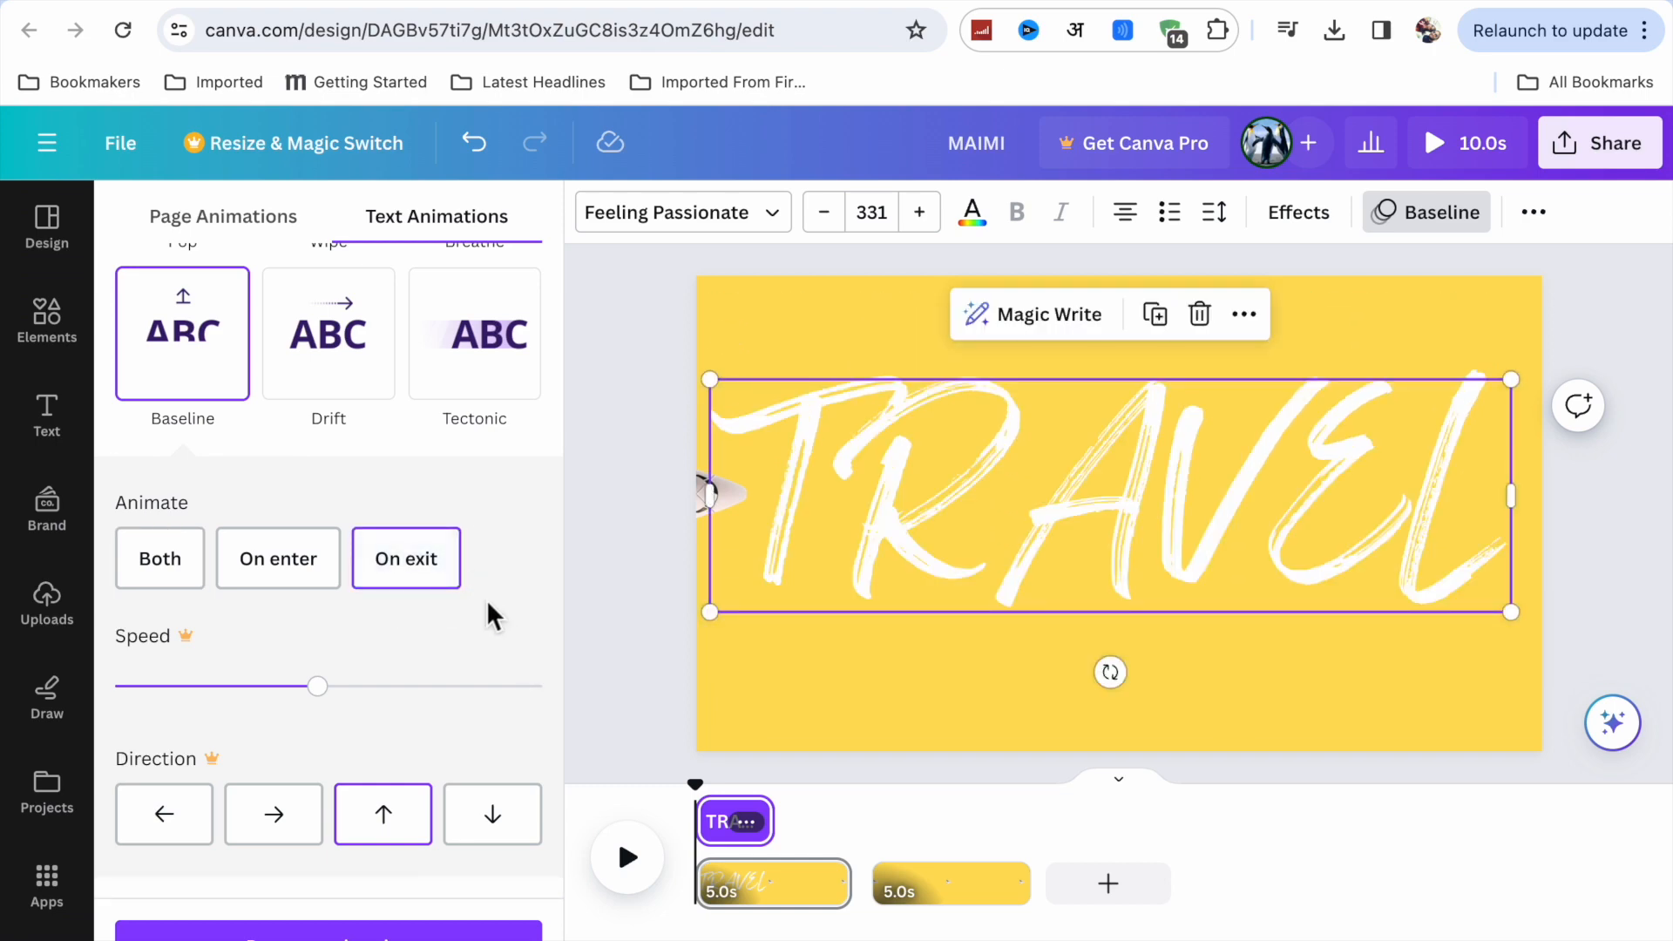
{"action": "left_click", "coordinate": [162, 556]}
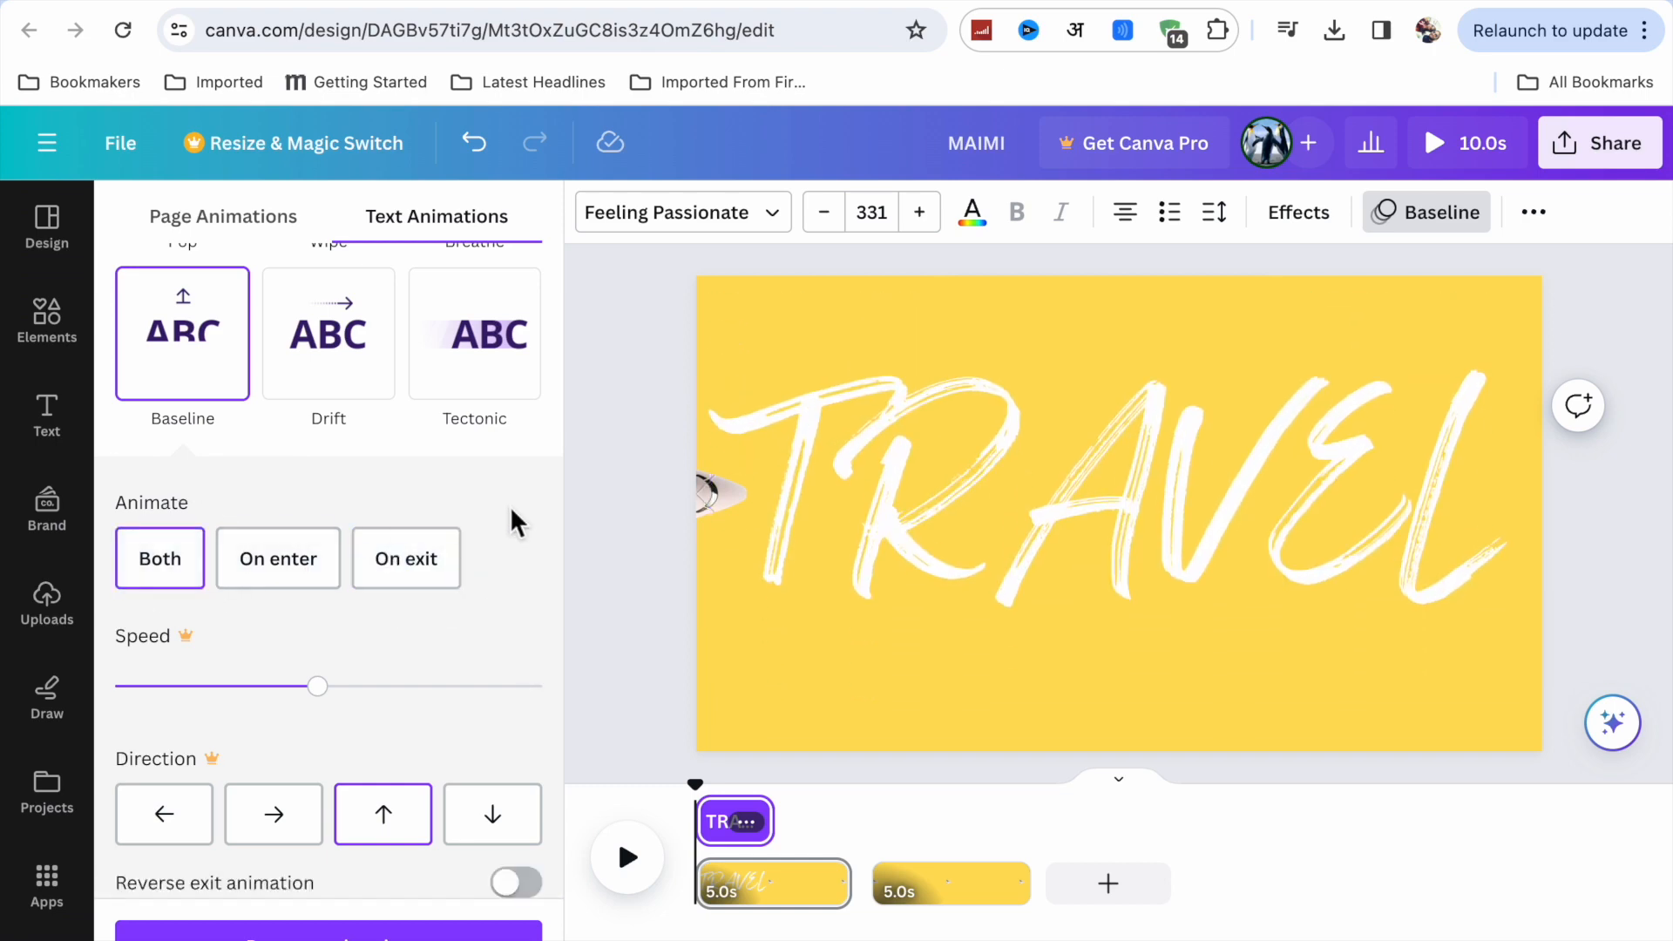
{"action": "left_click", "coordinate": [584, 586]}
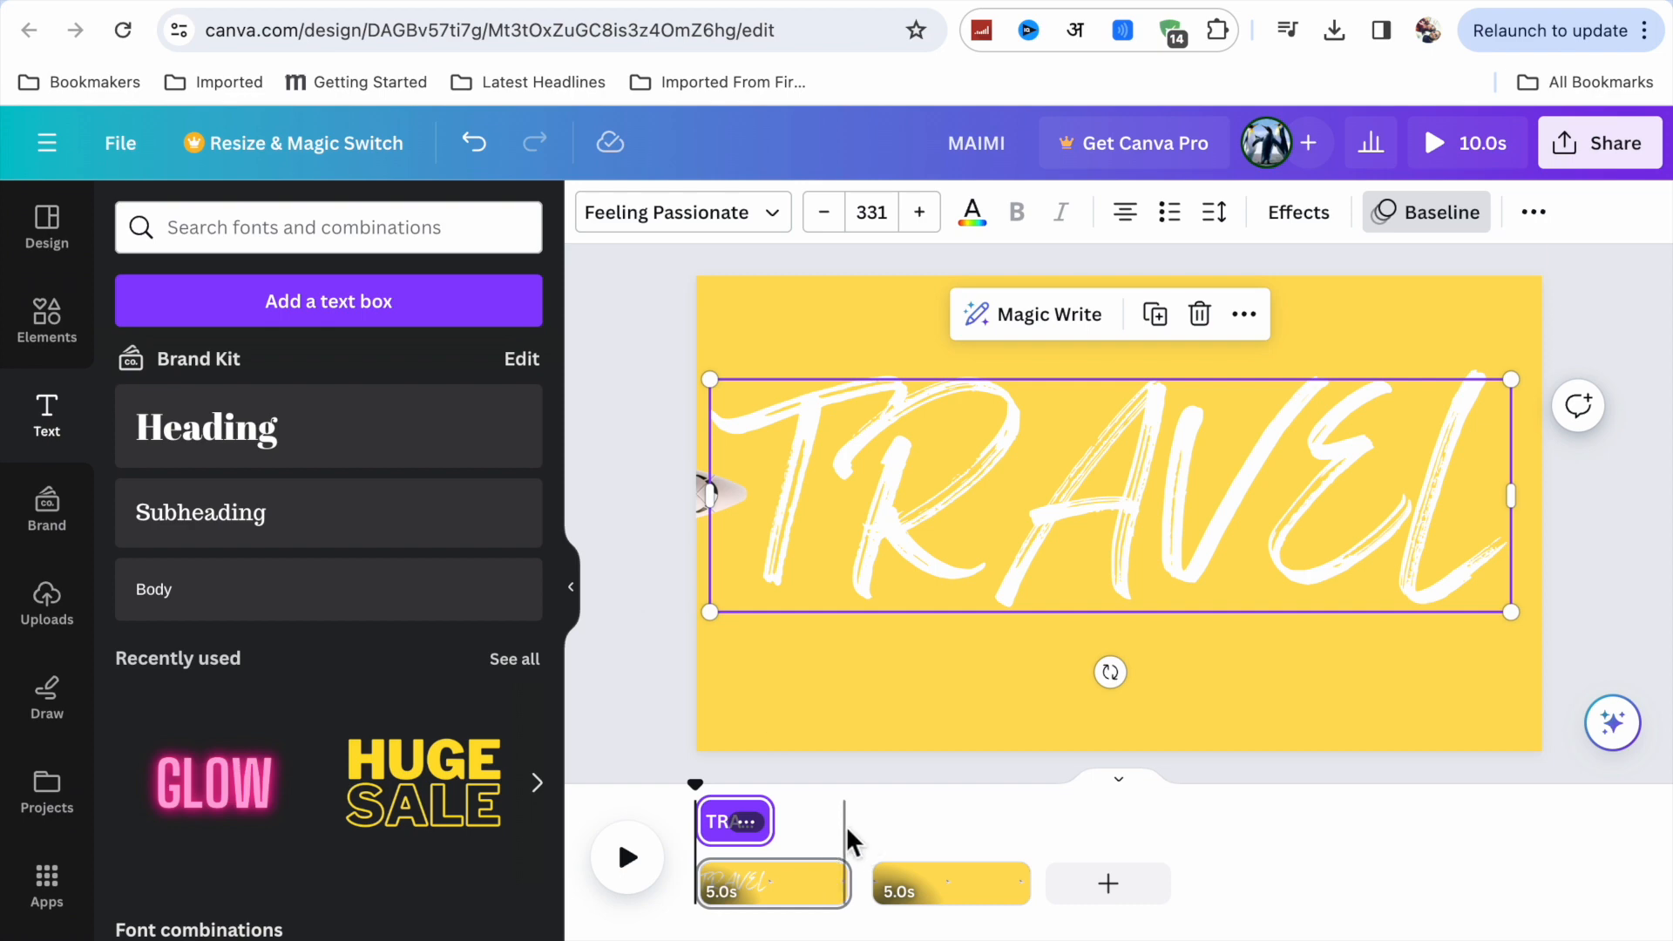
{"action": "left_click", "coordinate": [629, 861]}
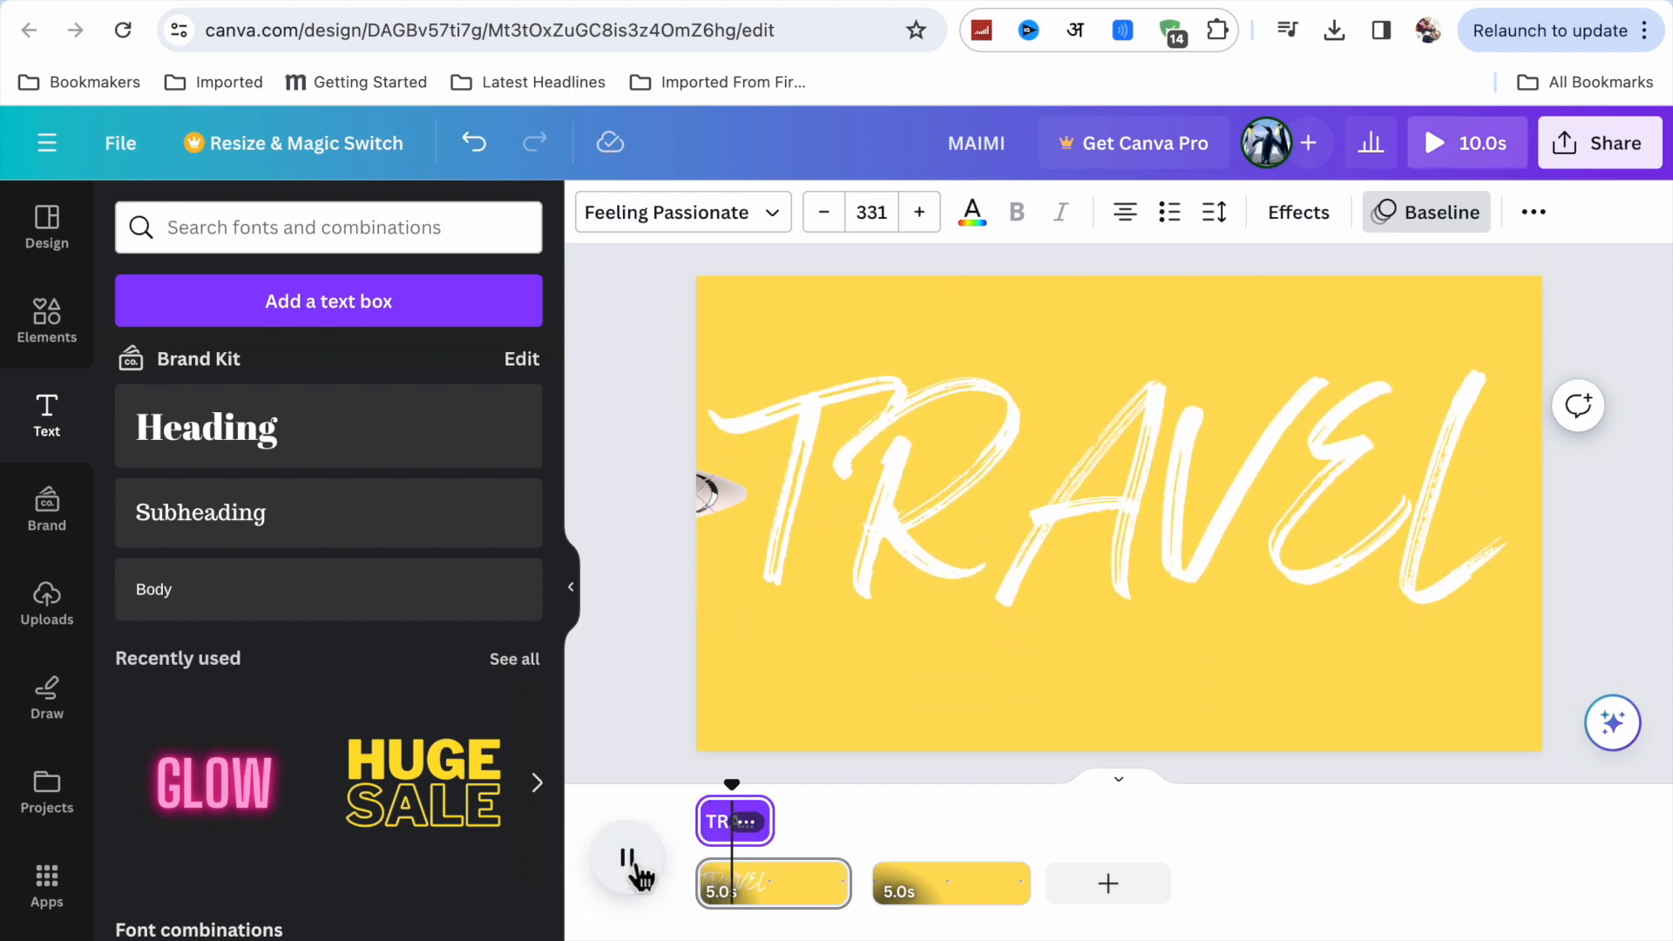
{"action": "left_click", "coordinate": [630, 861]}
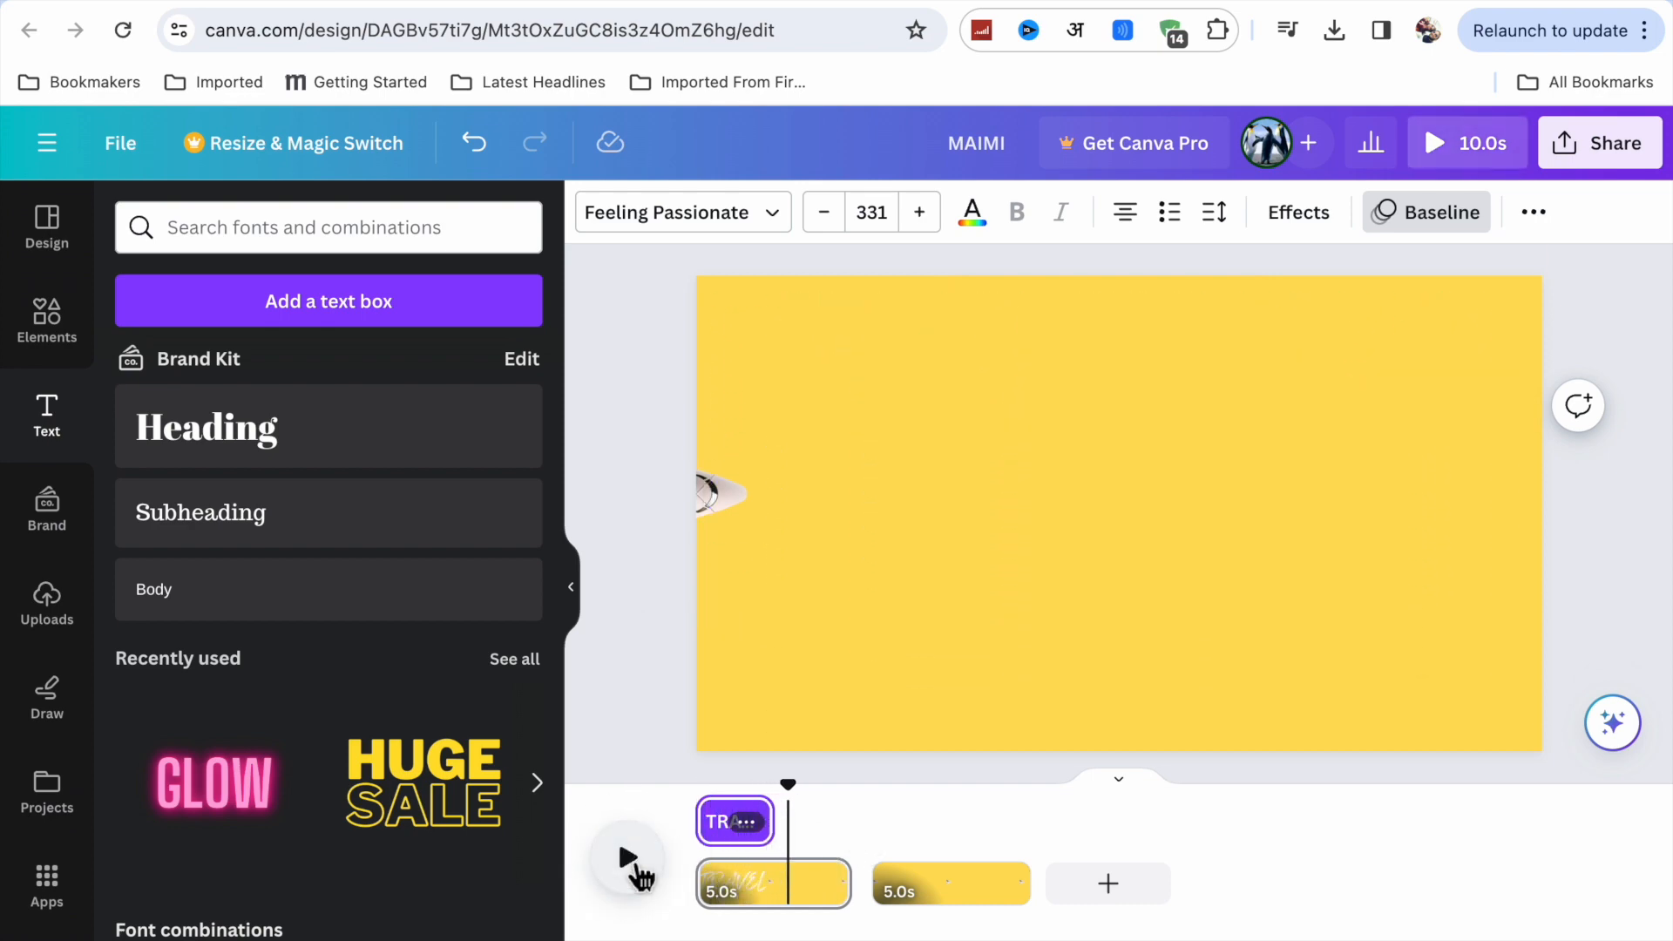
Add a heading reading "TO" to the first page, narrow its text box and place it just below TRAVEL.
{"action": "left_click", "coordinate": [214, 432]}
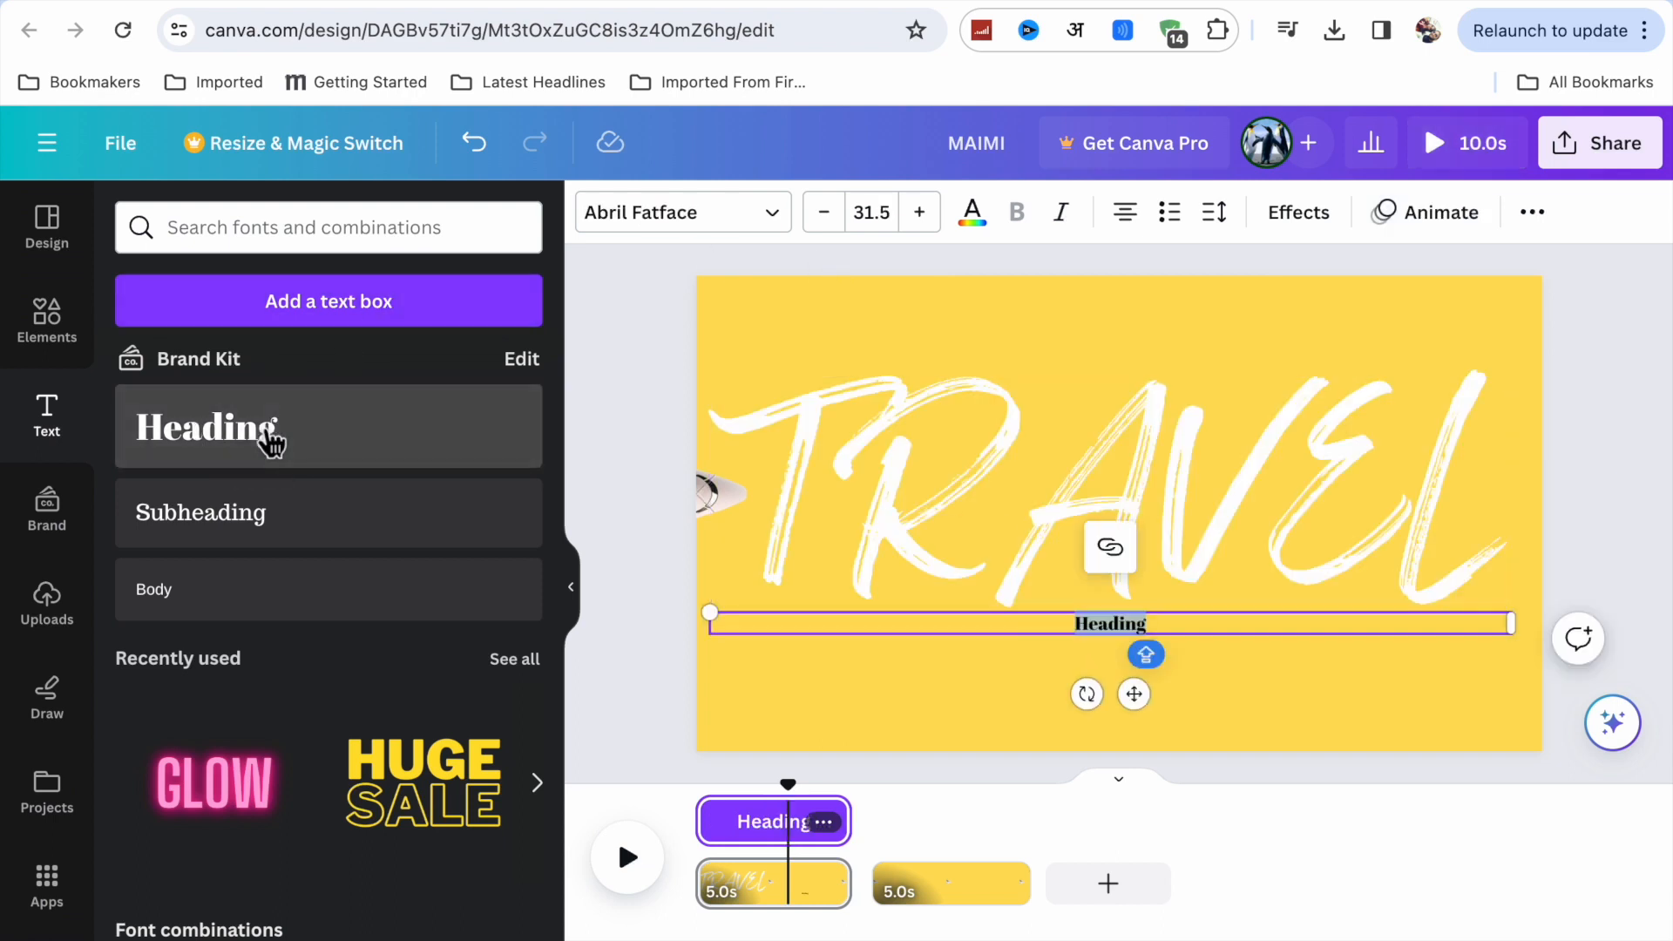
{"action": "type", "text": "TO"}
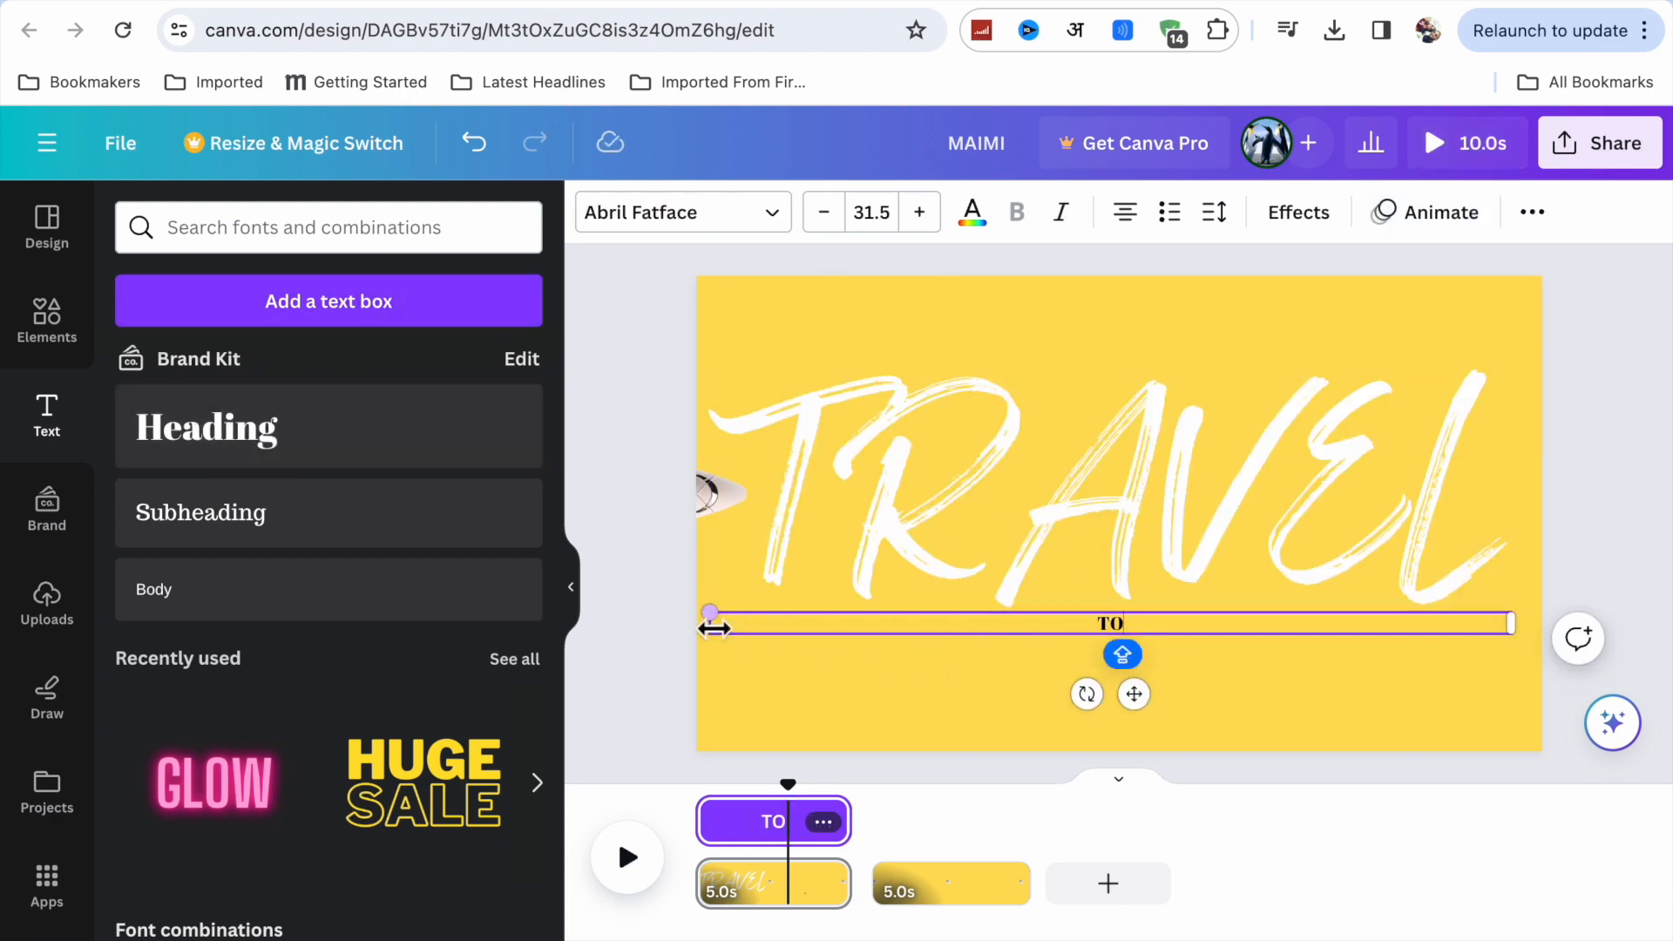
{"action": "left_click_drag", "start_coordinate": [720, 626], "coordinate": [780, 655]}
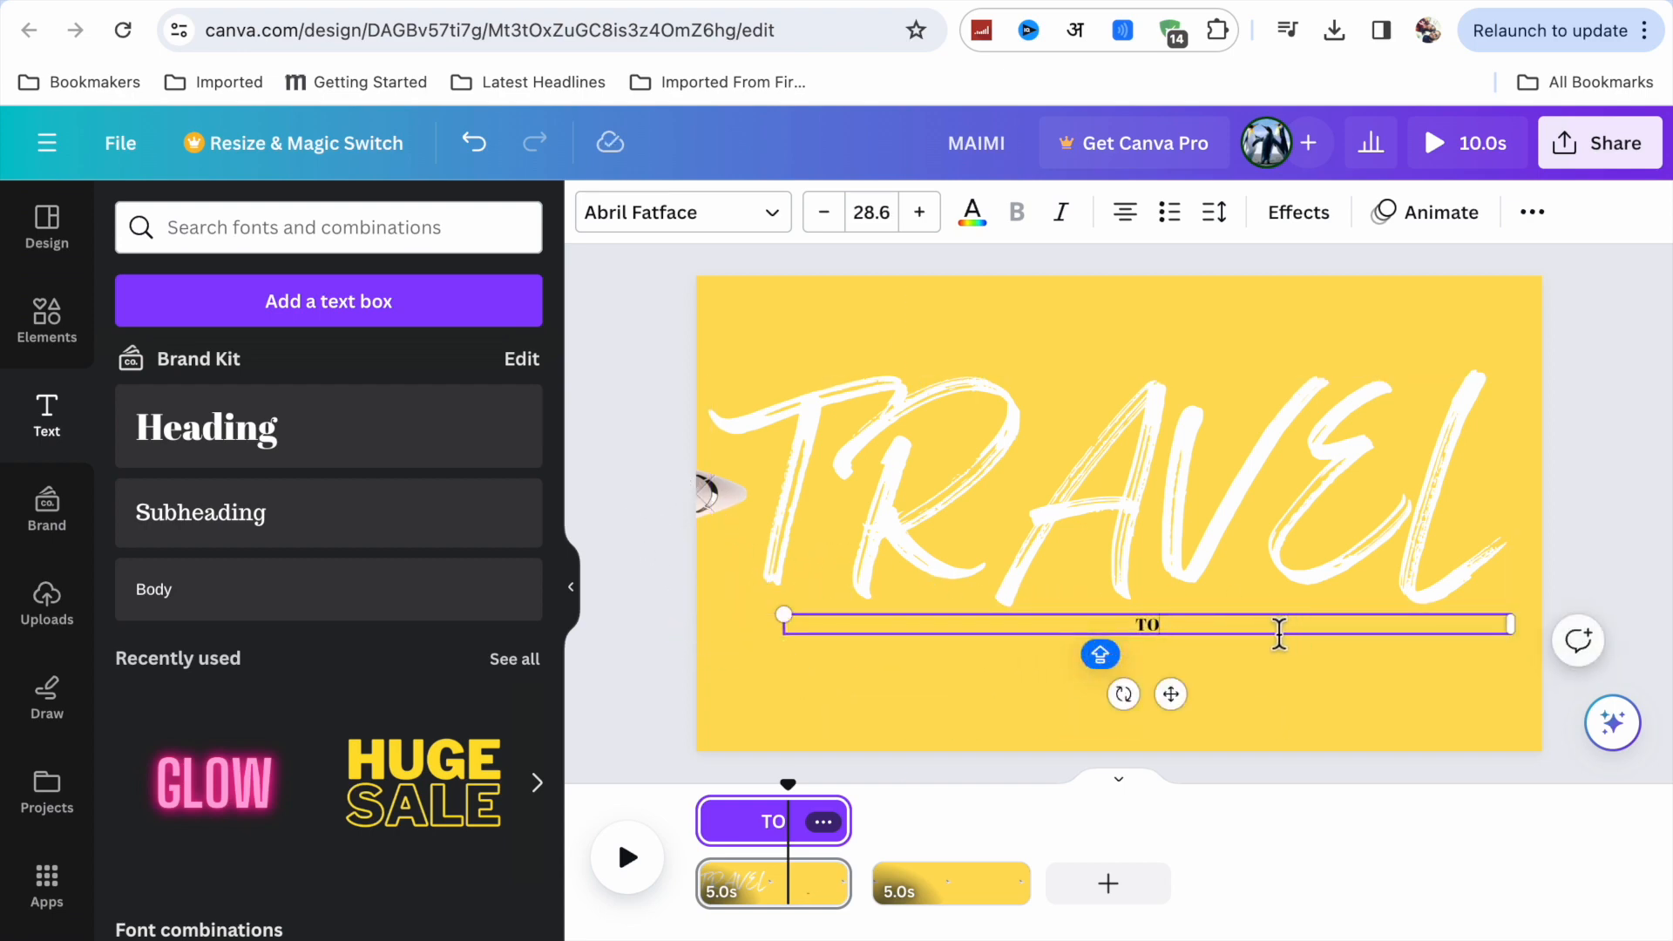
{"action": "left_click_drag", "start_coordinate": [1526, 632], "coordinate": [871, 628]}
{"action": "left_click_drag", "start_coordinate": [848, 695], "coordinate": [1195, 721]}
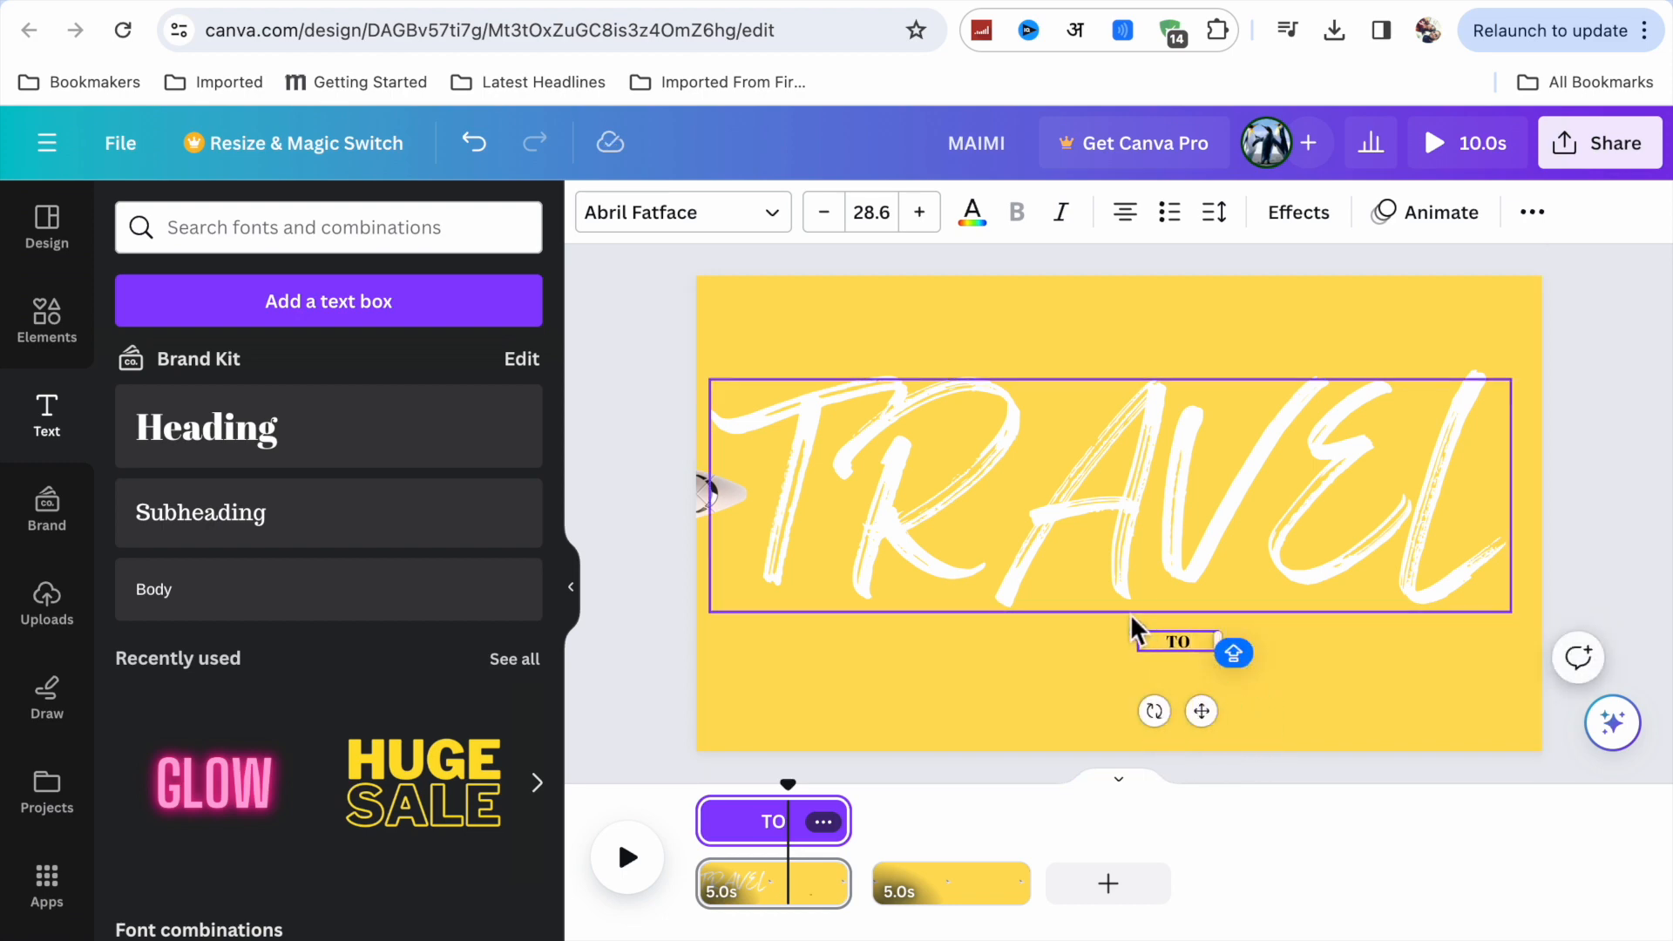
Enlarge the TO heading to font size 280 and narrow its text box around the word.
{"action": "left_click_drag", "start_coordinate": [1141, 636], "coordinate": [758, 418]}
{"action": "left_click_drag", "start_coordinate": [1224, 534], "coordinate": [1479, 466]}
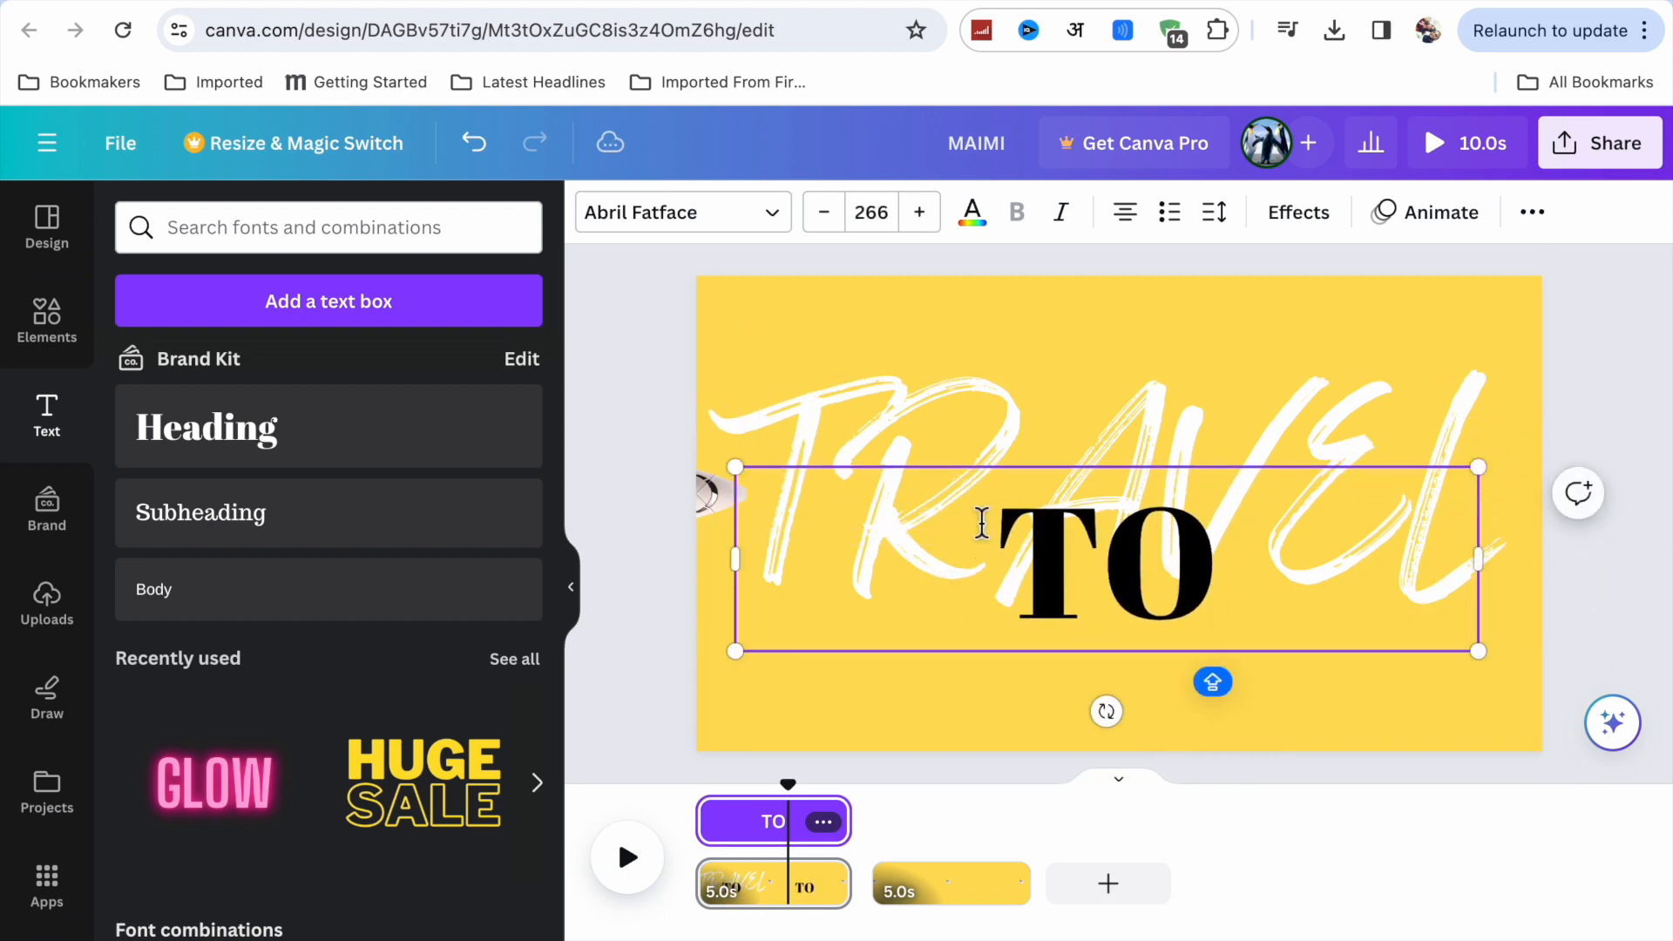
{"action": "left_click_drag", "start_coordinate": [743, 475], "coordinate": [696, 458]}
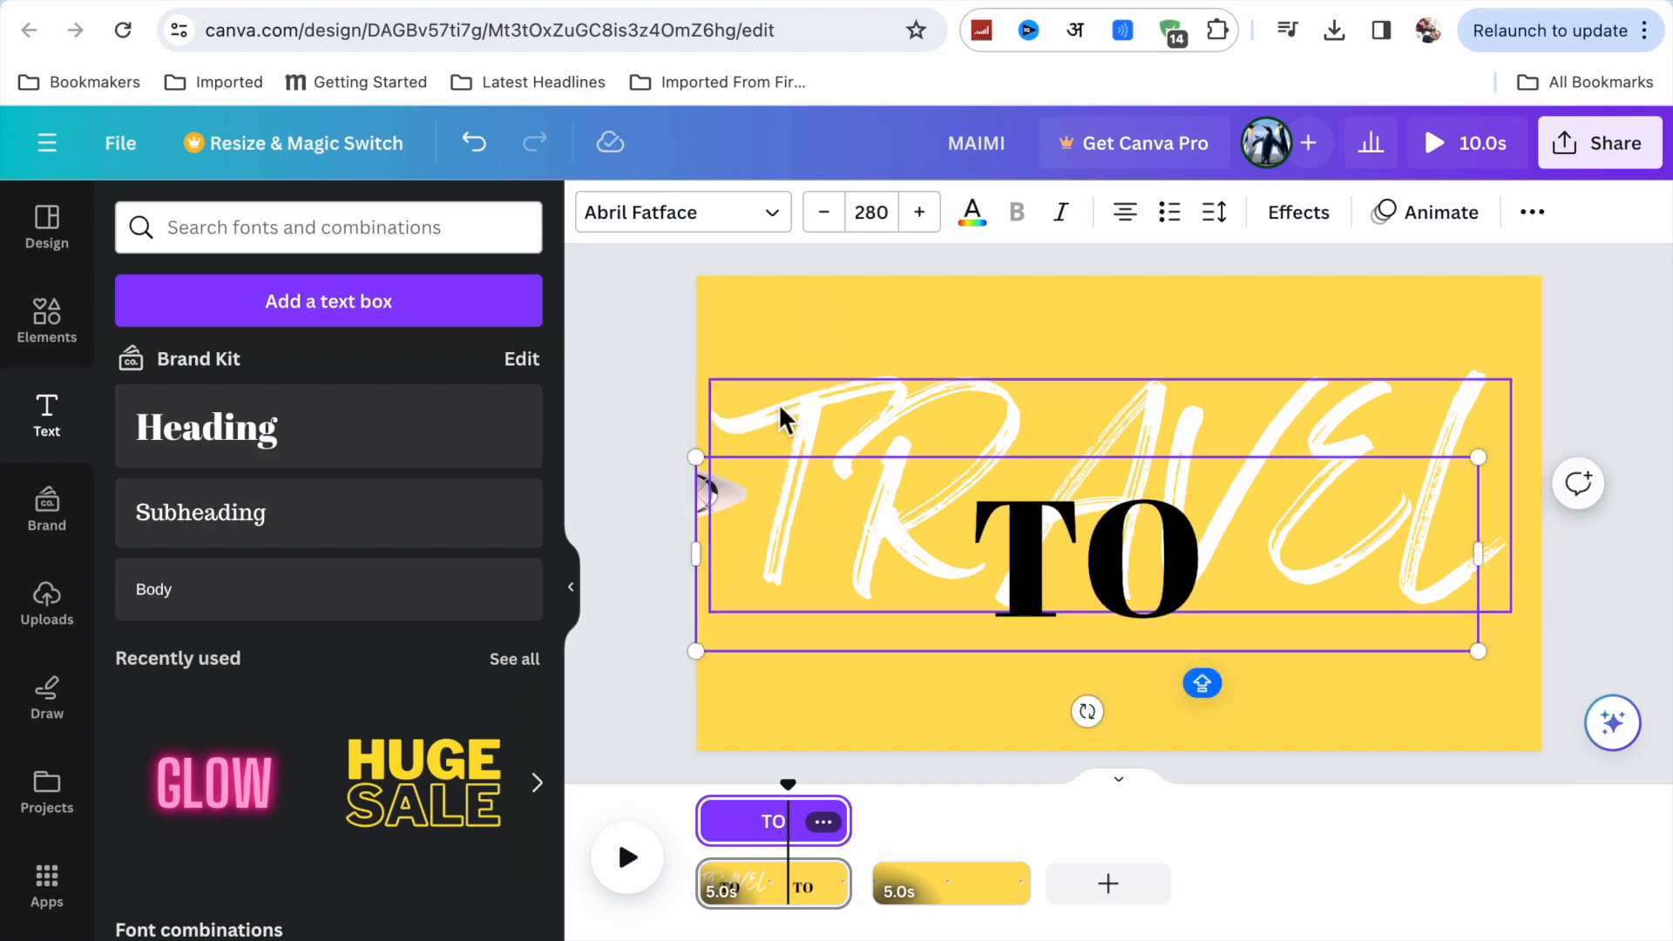
{"action": "left_click", "coordinate": [845, 561]}
{"action": "left_click_drag", "start_coordinate": [704, 558], "coordinate": [1131, 558]}
{"action": "left_click", "coordinate": [1400, 583]}
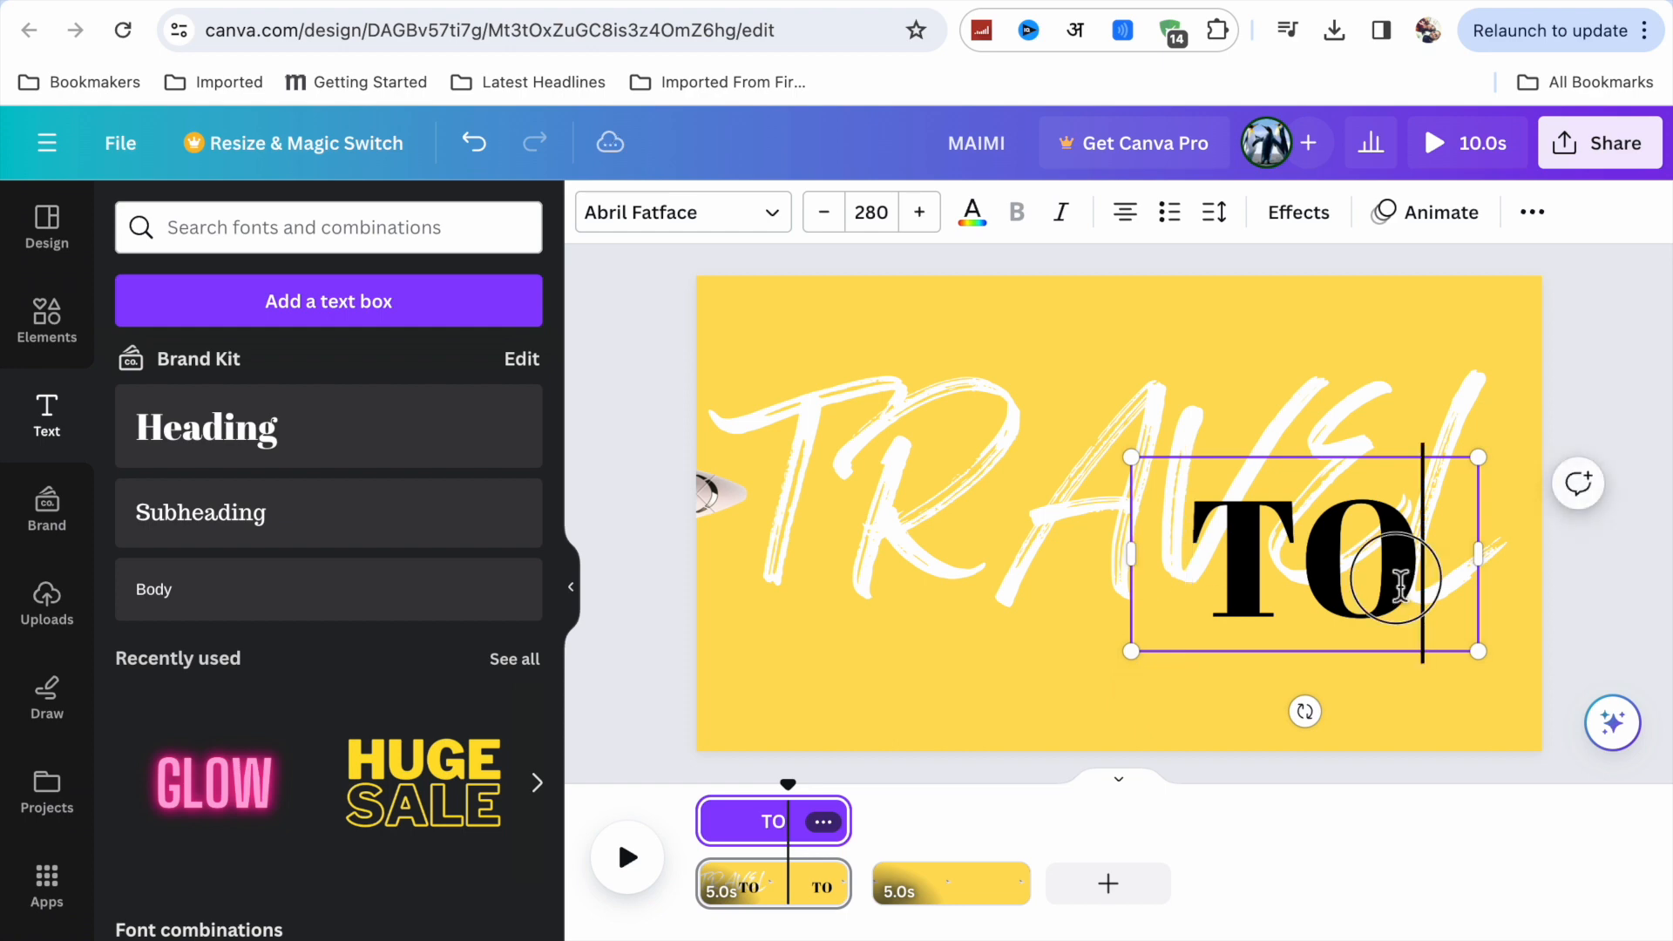
Move the TO heading to the middle of the page over TRAVEL and enlarge it to font size 385.
{"action": "left_click", "coordinate": [1612, 565]}
{"action": "left_click_drag", "start_coordinate": [1363, 530], "coordinate": [1191, 515]}
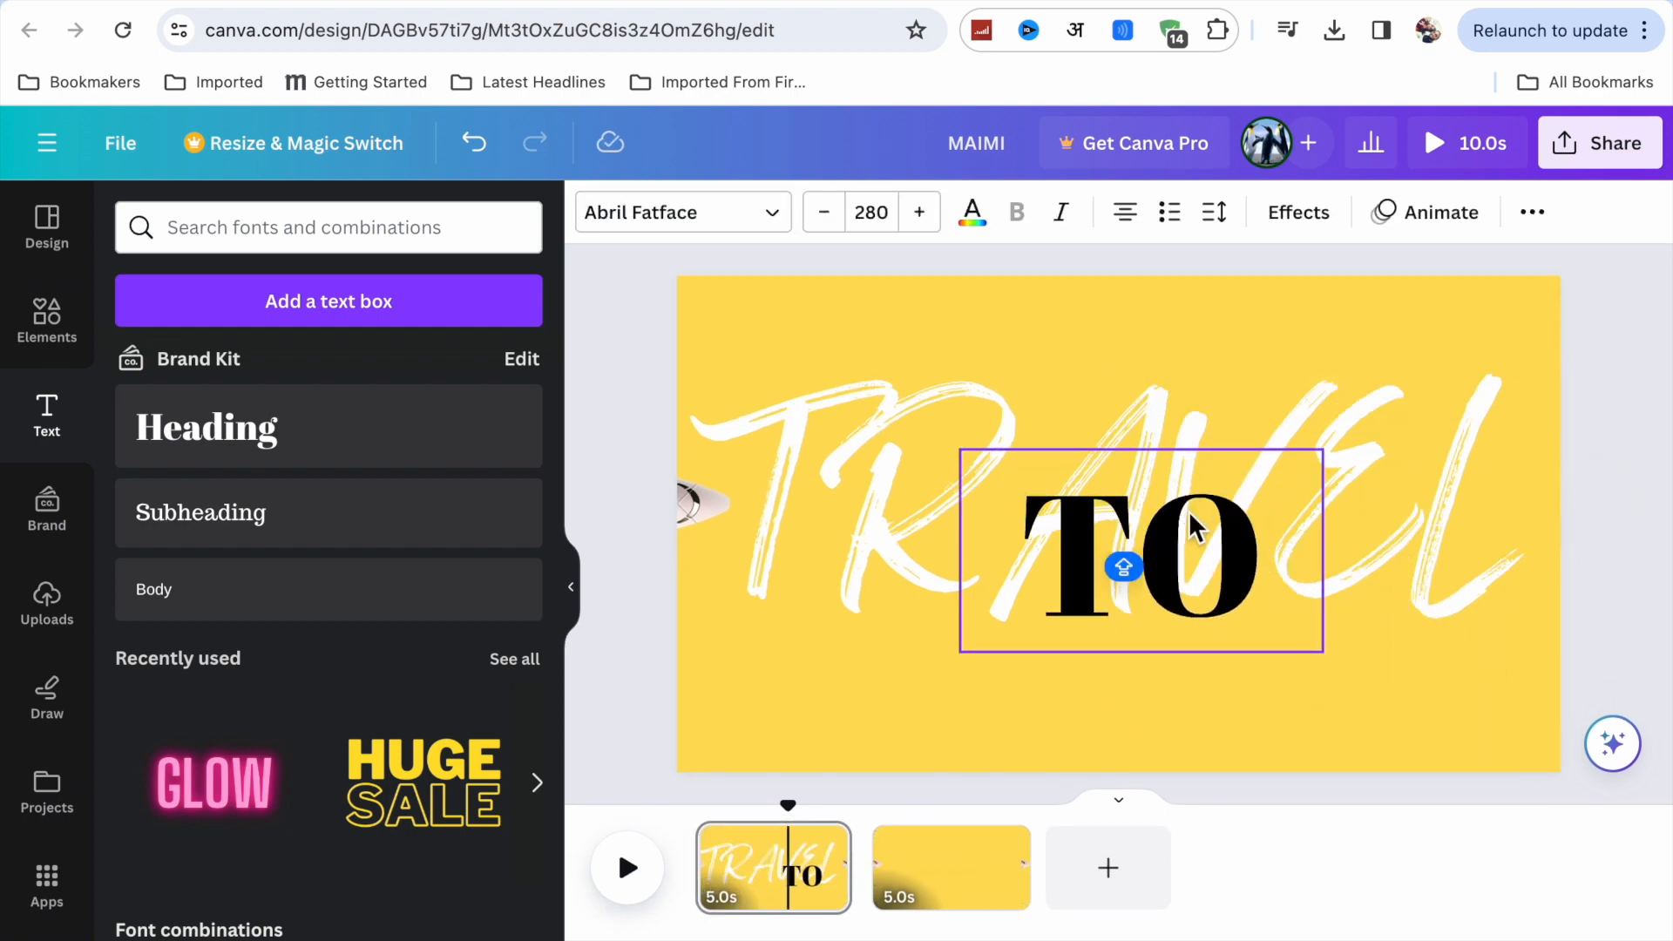
{"action": "left_click_drag", "start_coordinate": [961, 449], "coordinate": [823, 373]}
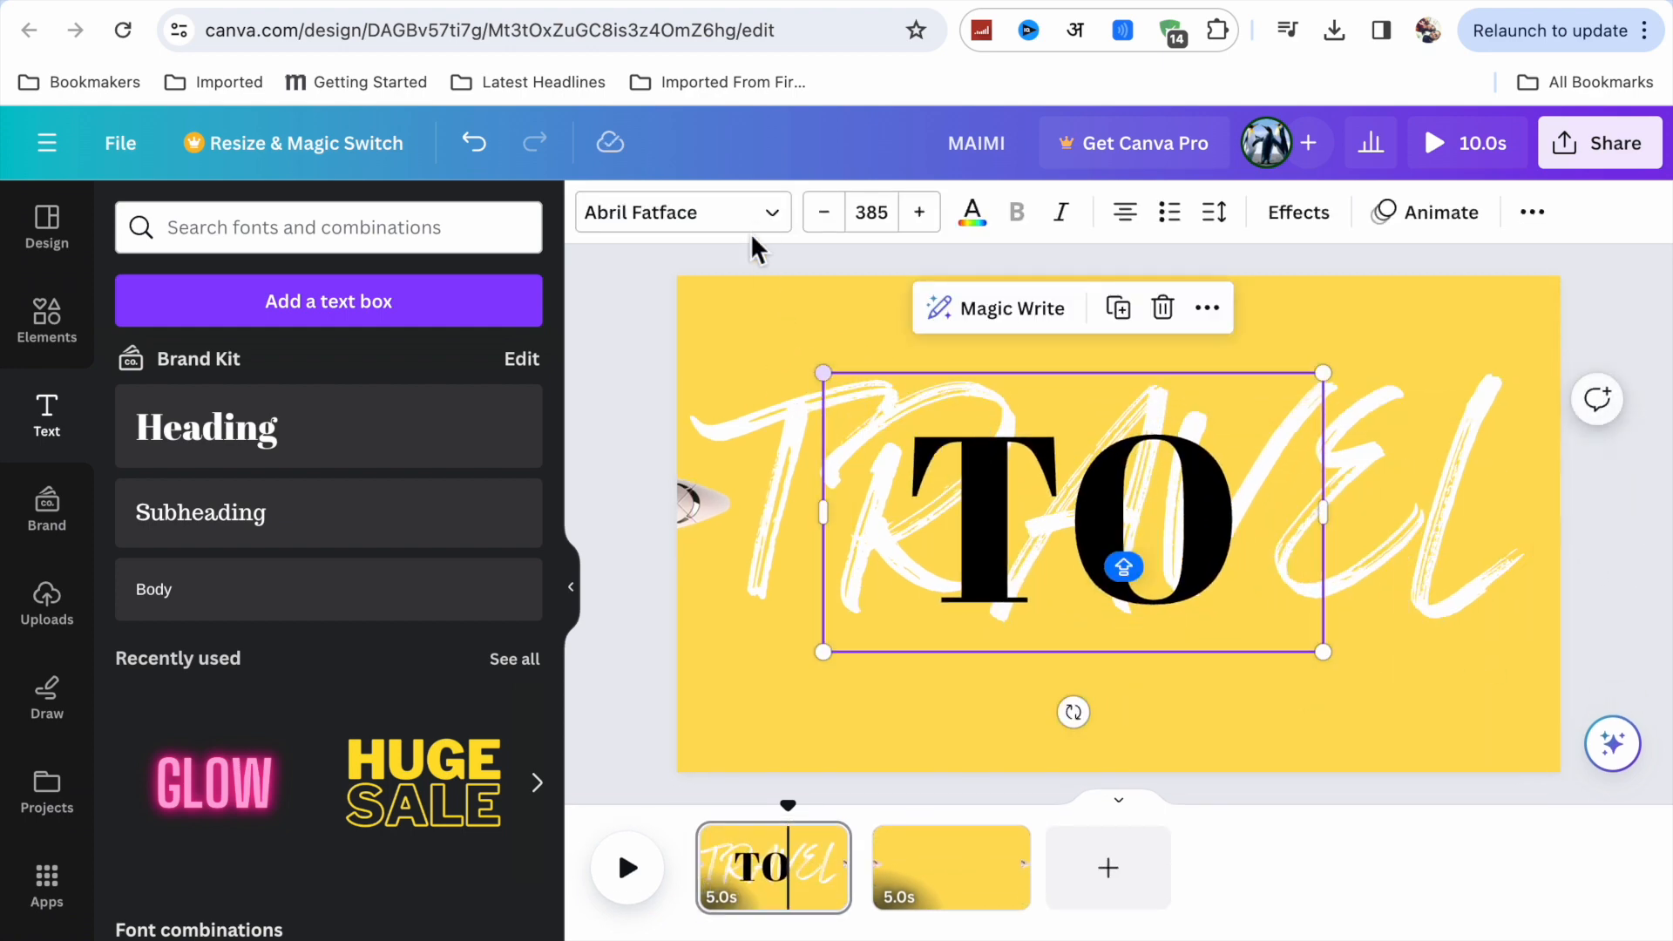
Format the TO heading in the Feeling Passionate font at size 478 with white text.
{"action": "left_click", "coordinate": [739, 223]}
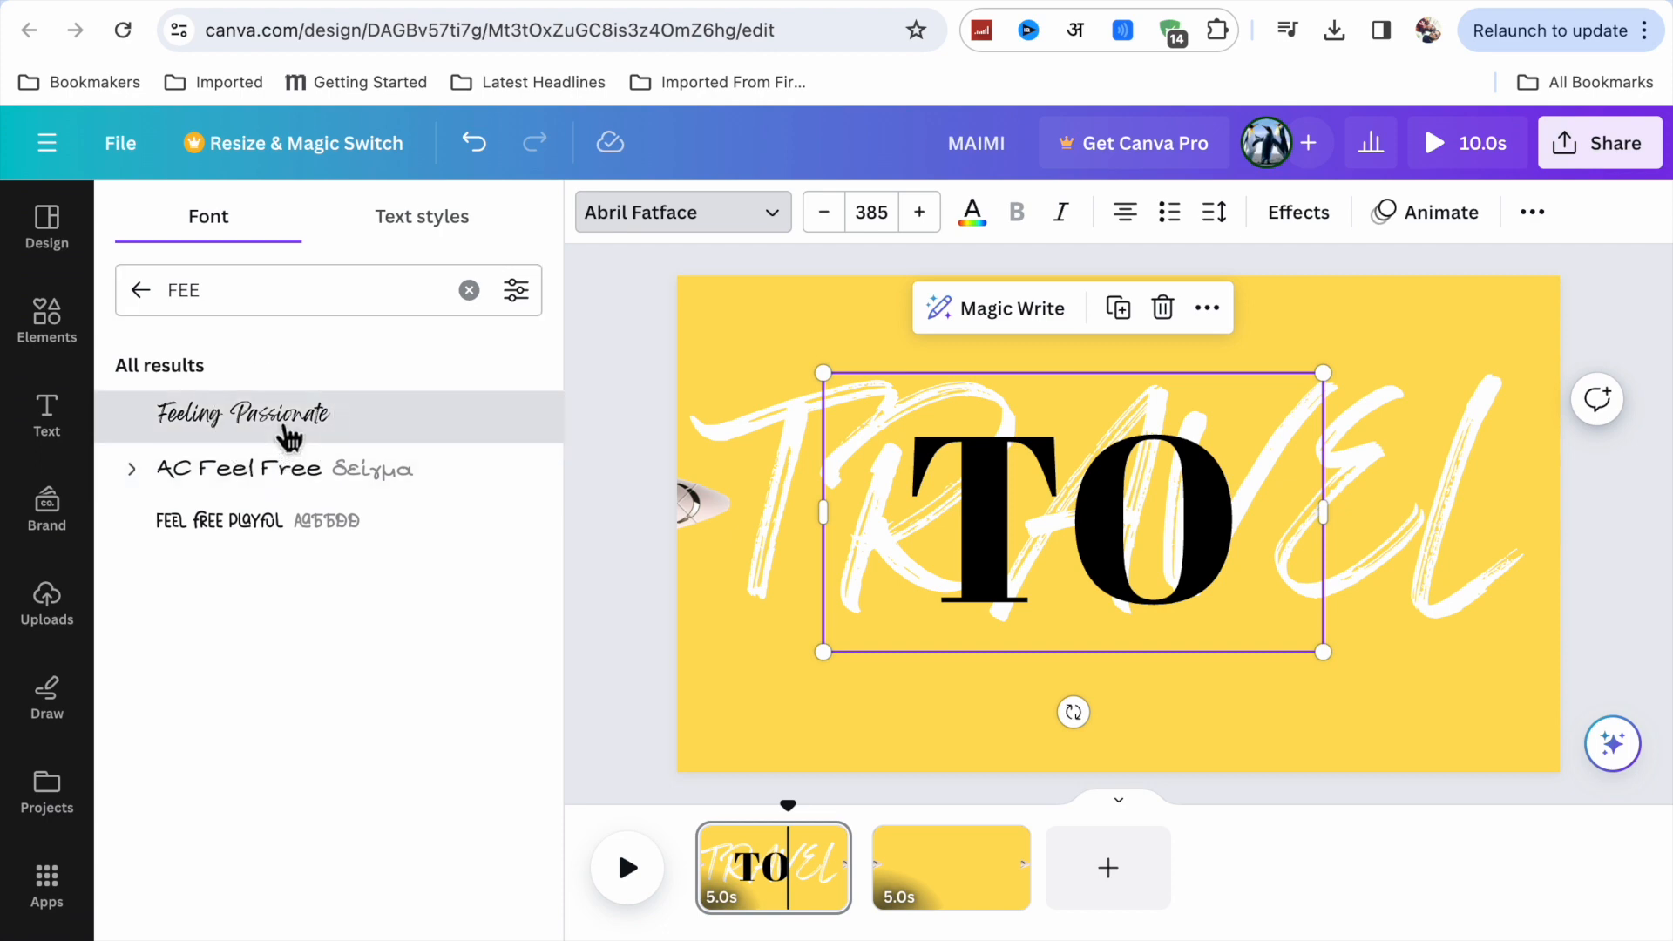
{"action": "left_click", "coordinate": [287, 425]}
{"action": "left_click_drag", "start_coordinate": [1332, 663], "coordinate": [1501, 771]}
{"action": "left_click_drag", "start_coordinate": [829, 373], "coordinate": [747, 339]}
{"action": "left_click", "coordinate": [973, 212]}
{"action": "left_click", "coordinate": [436, 375]}
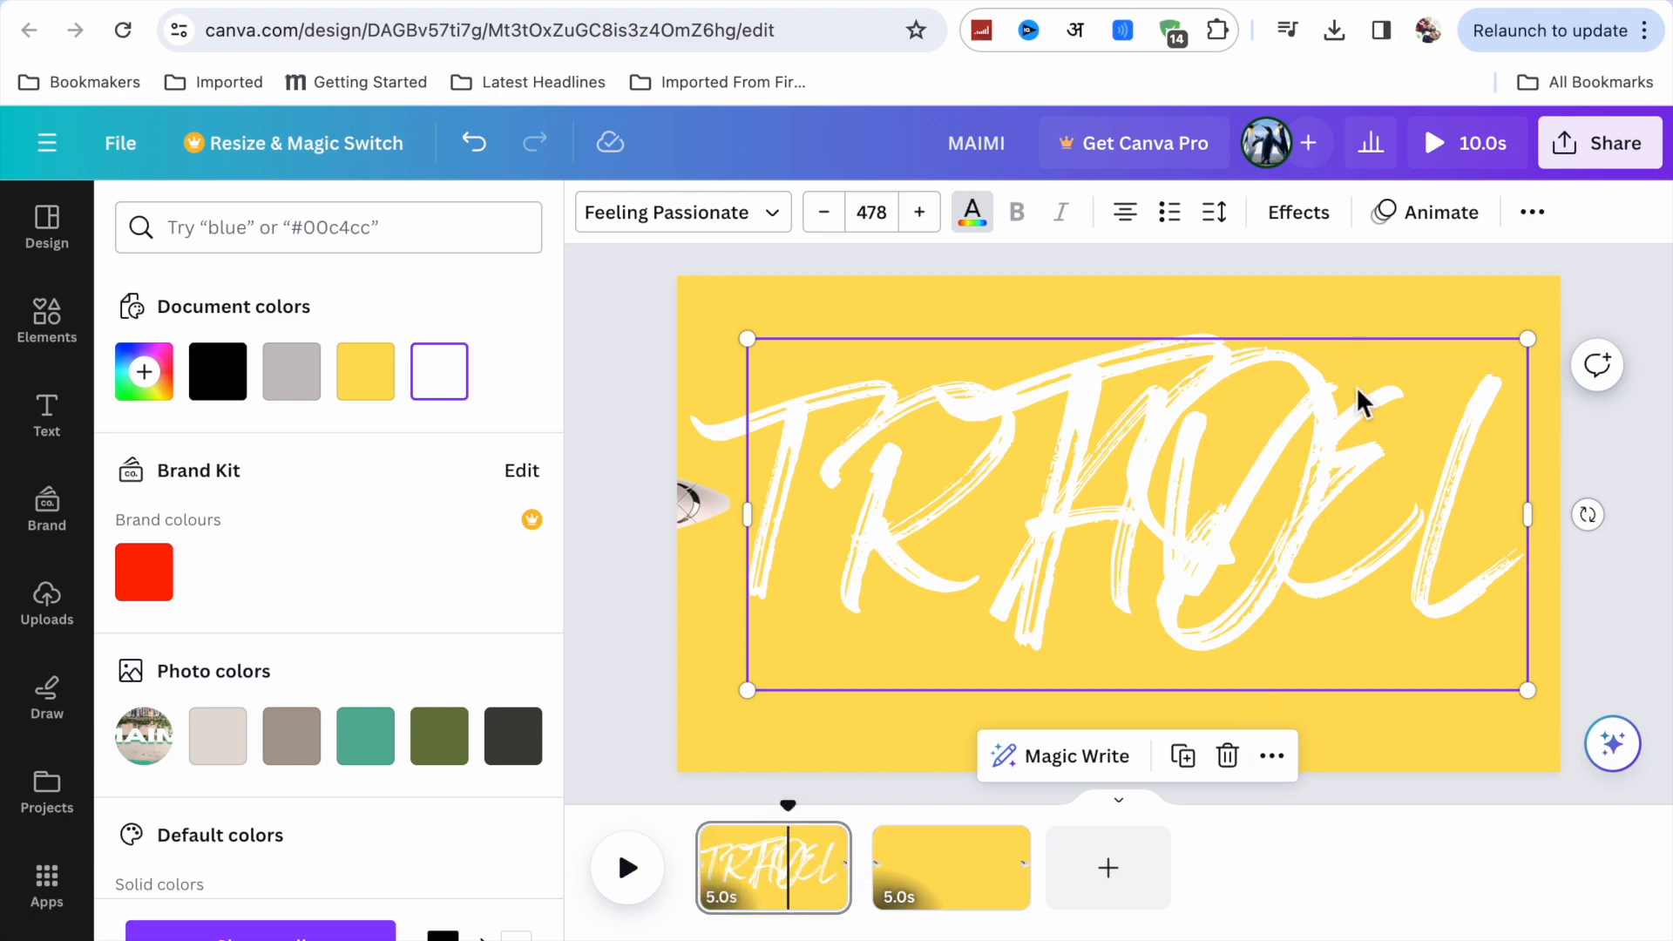
Apply the Baseline text animation to the TO heading on both enter and exit.
{"action": "left_click", "coordinate": [1438, 212]}
{"action": "scroll", "coordinate": [63, 858], "scroll_direction": "down", "scroll_amount": 1}
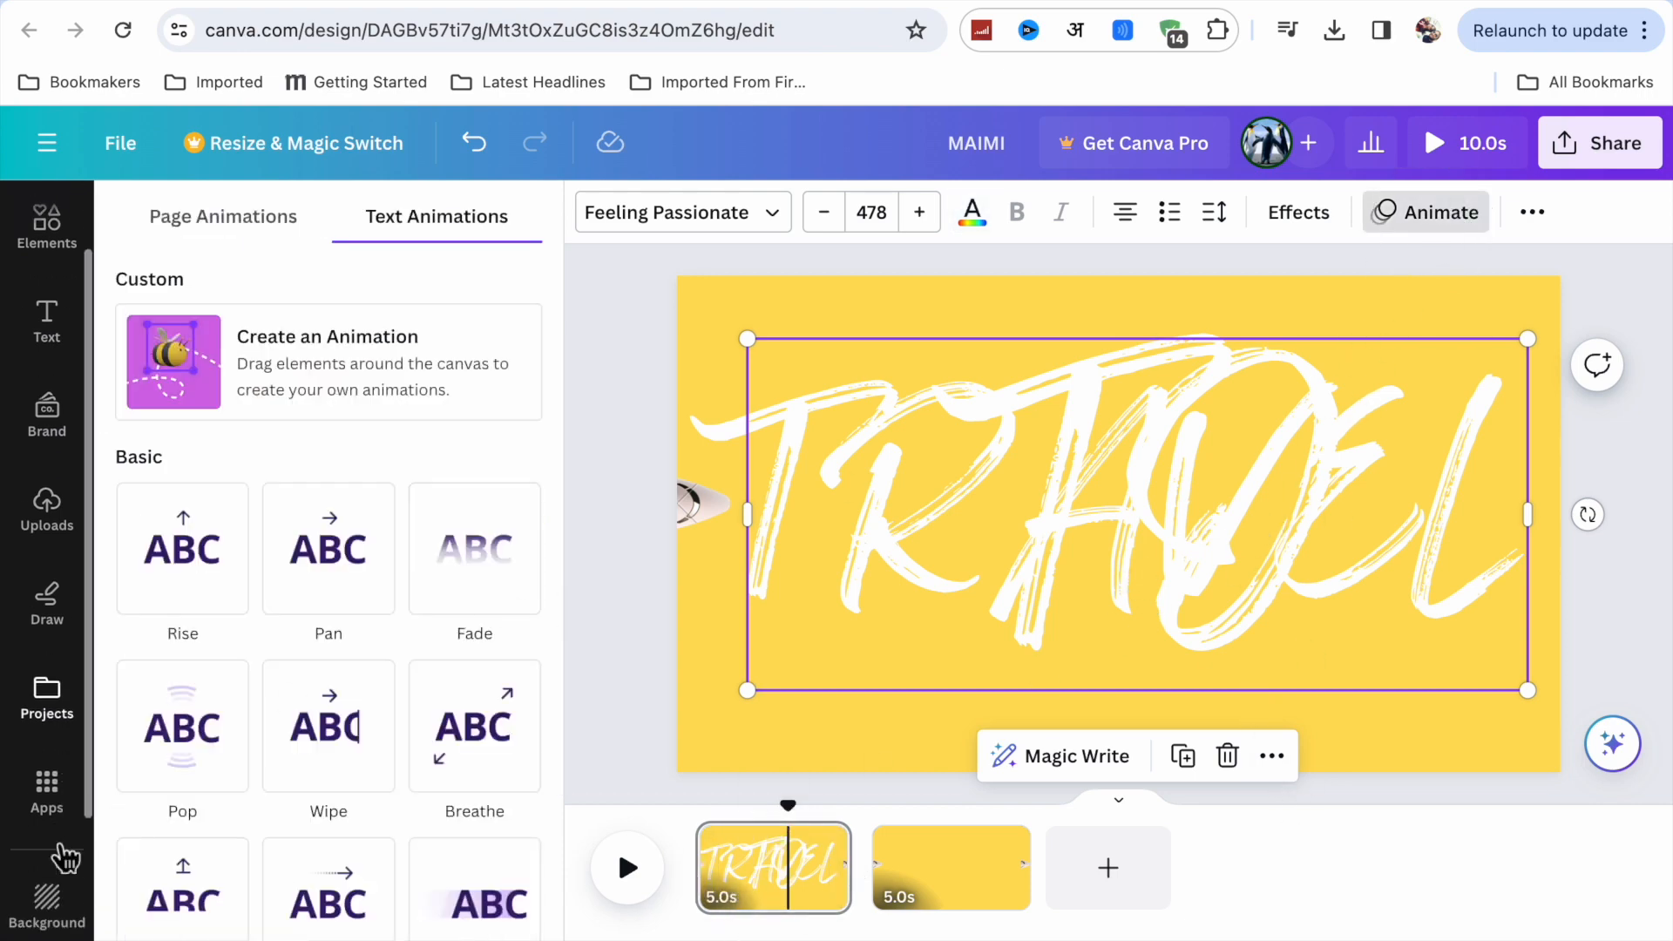
{"action": "left_click", "coordinate": [184, 867]}
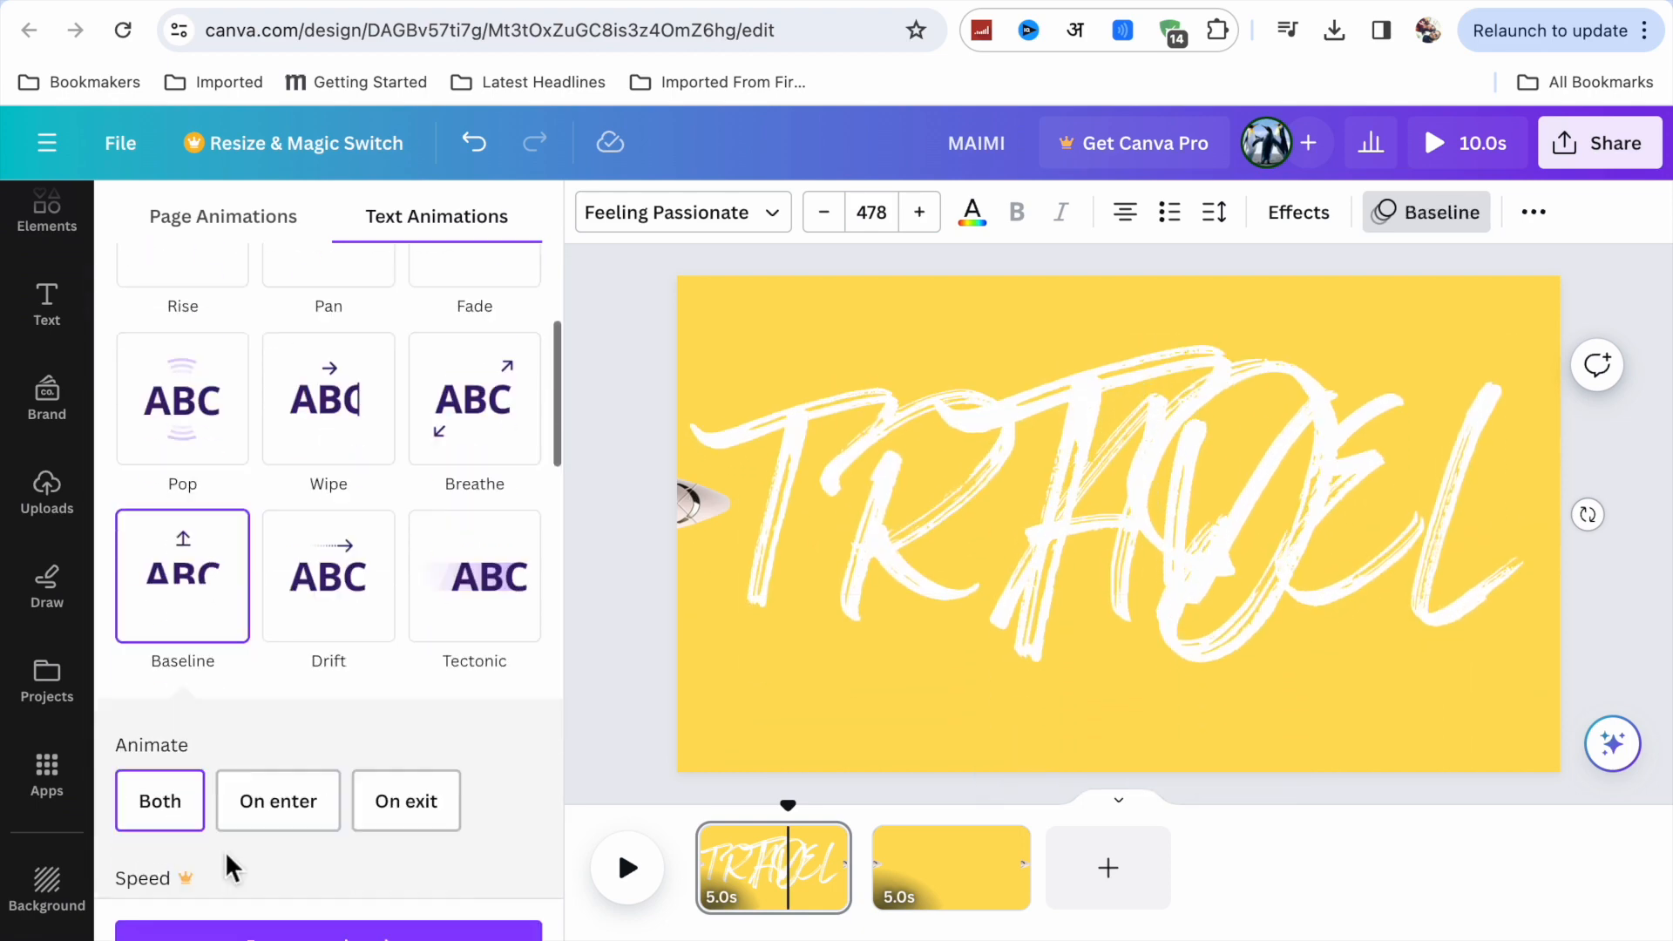
{"action": "left_click", "coordinate": [1150, 551]}
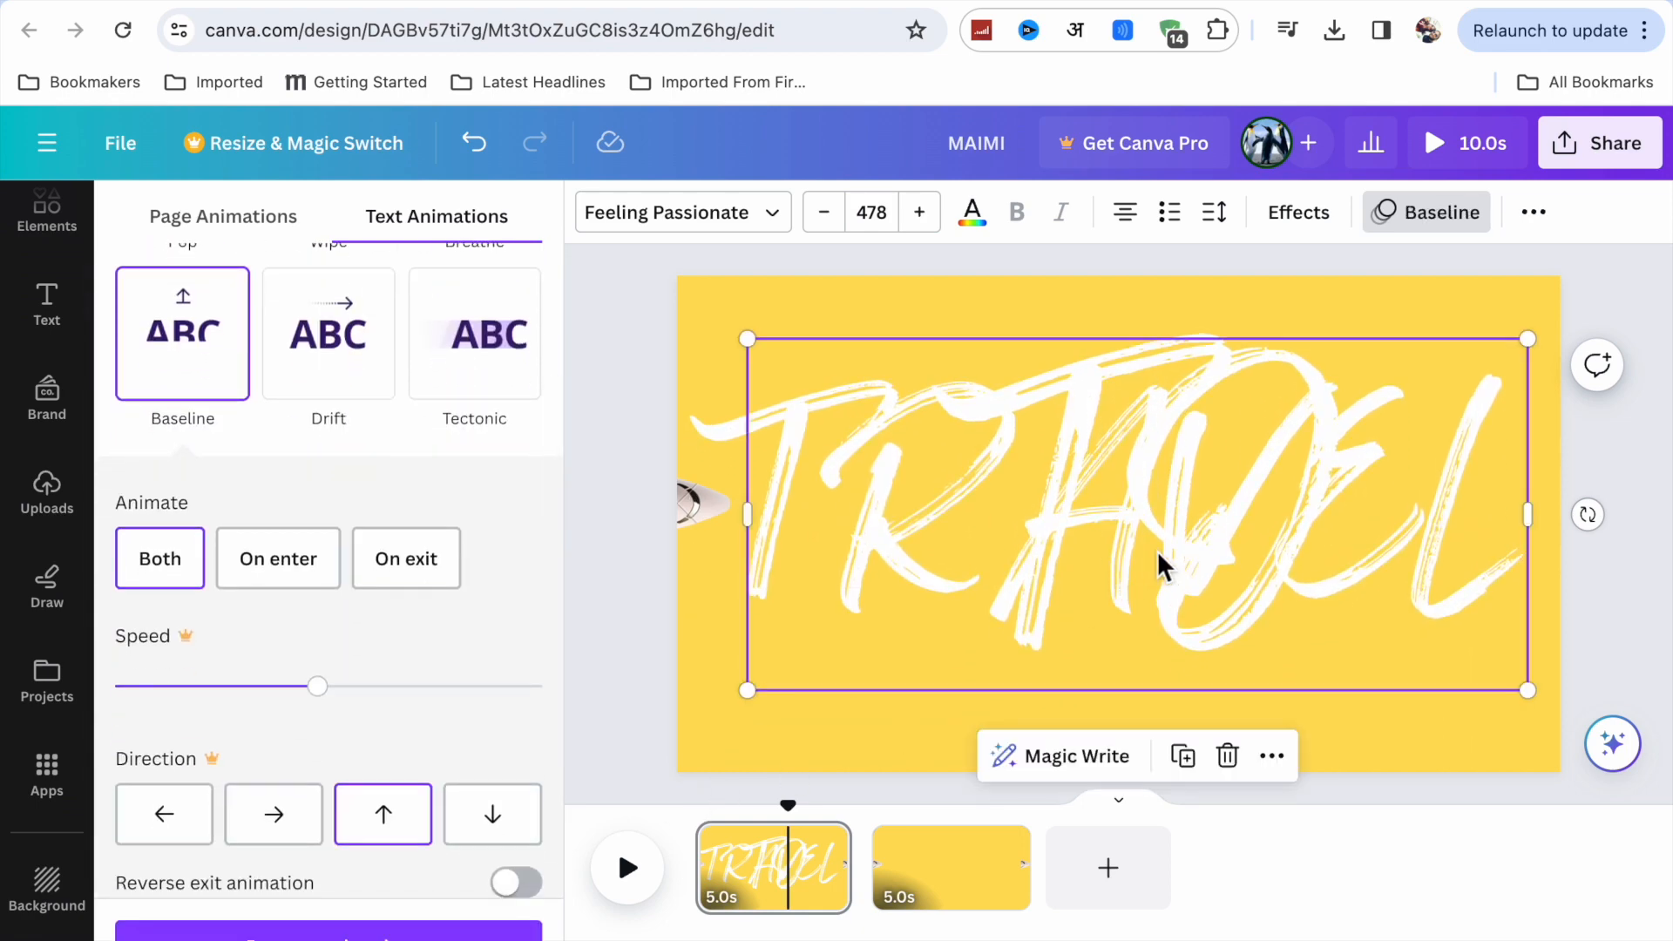
Show the TO heading's timing, trim its start to about the middle of the first page, and preview the page.
{"action": "left_click", "coordinate": [1271, 756]}
{"action": "left_click", "coordinate": [1334, 708]}
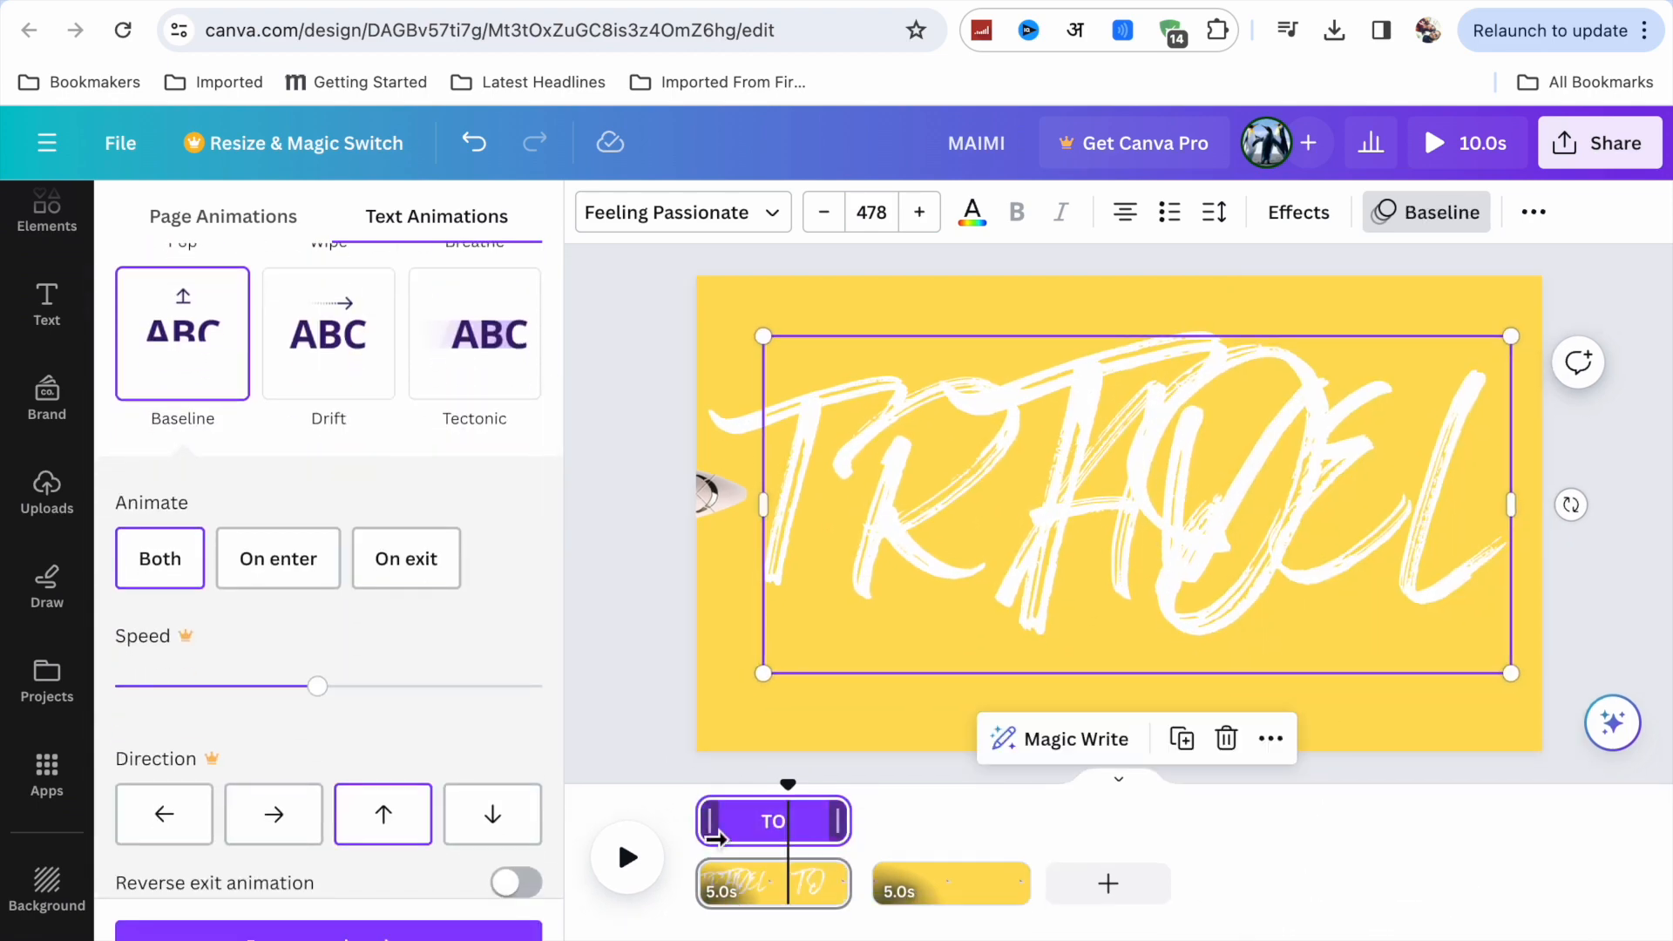
{"action": "left_click_drag", "start_coordinate": [716, 831], "coordinate": [793, 835]}
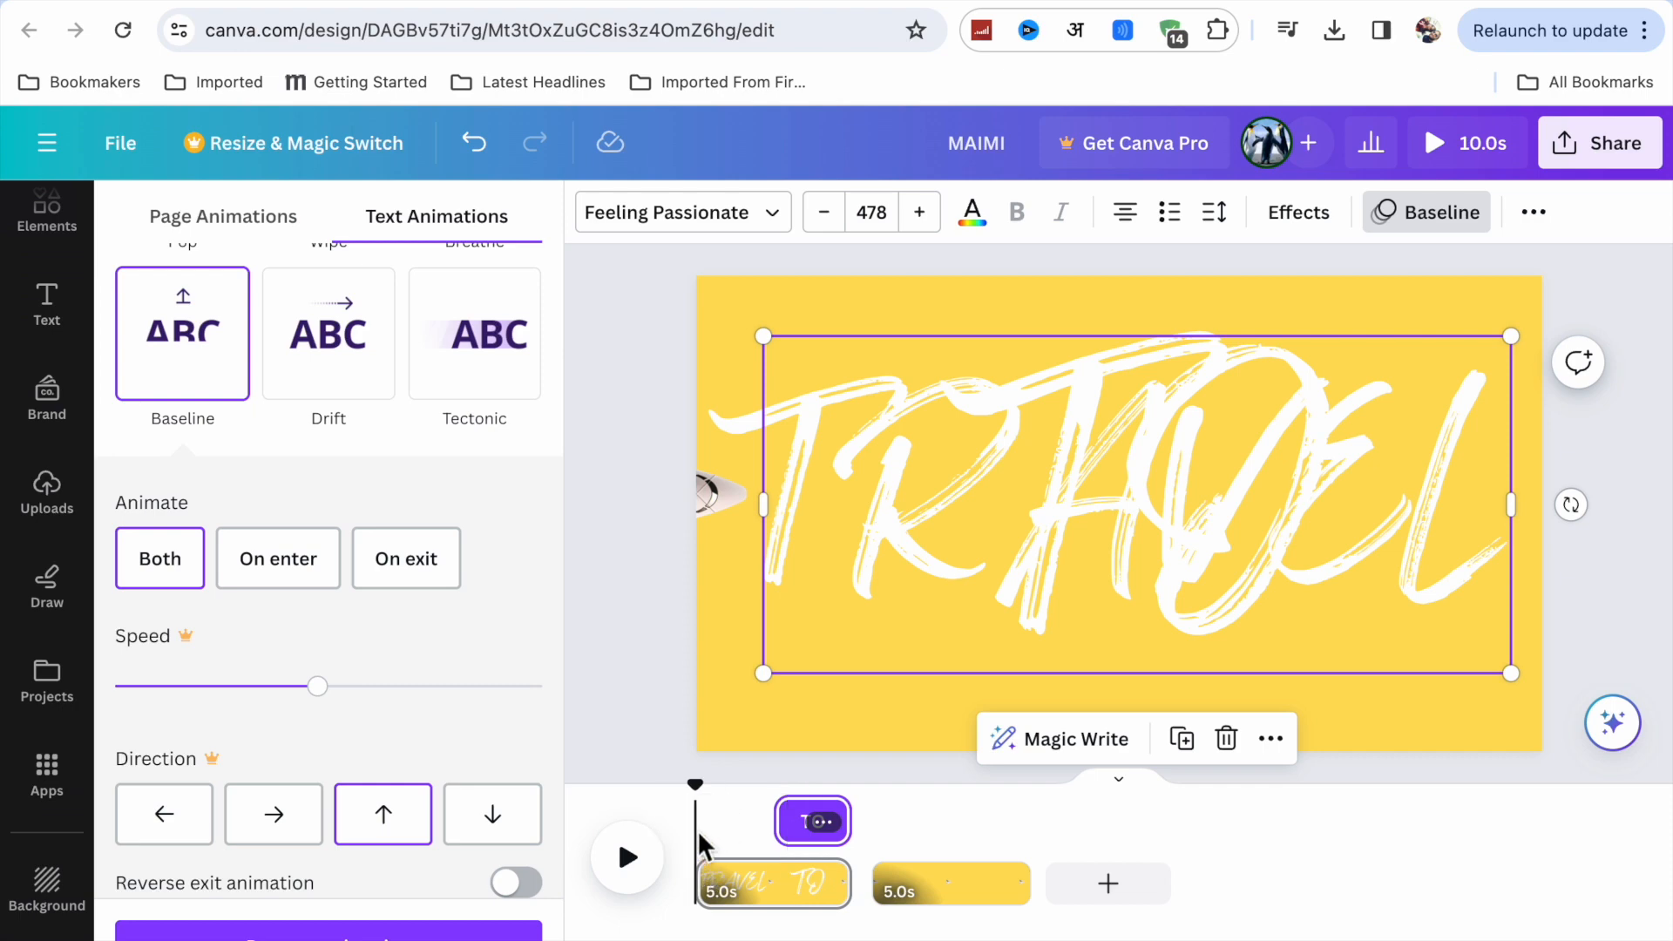
{"action": "left_click", "coordinate": [625, 860]}
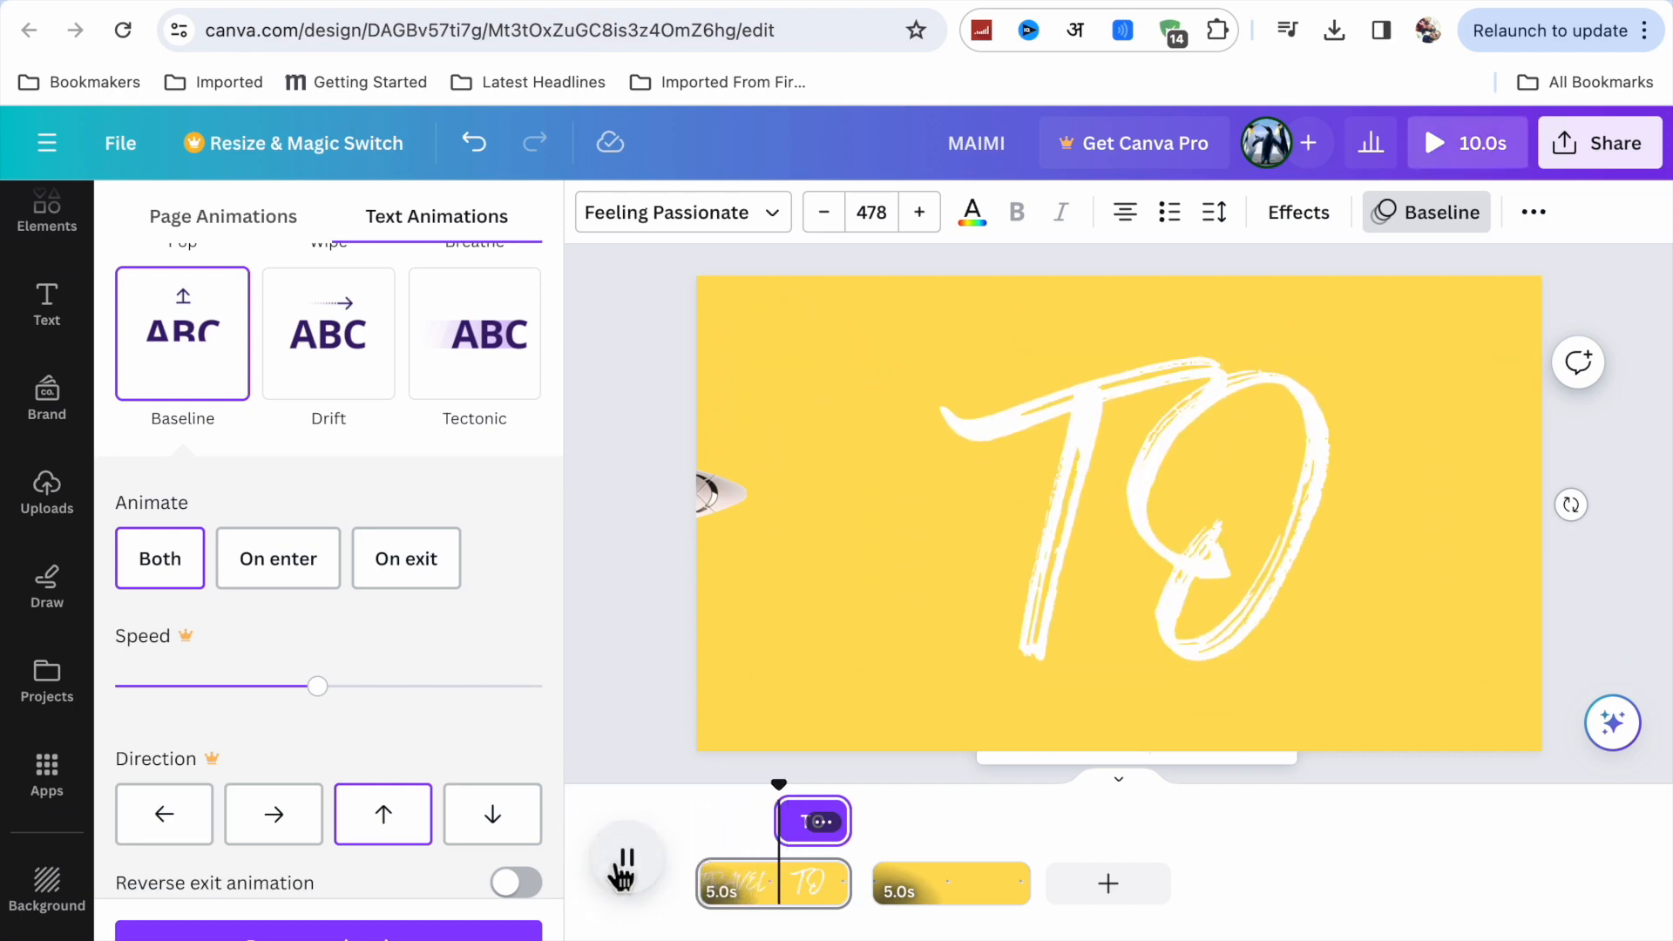
{"action": "left_click", "coordinate": [622, 871]}
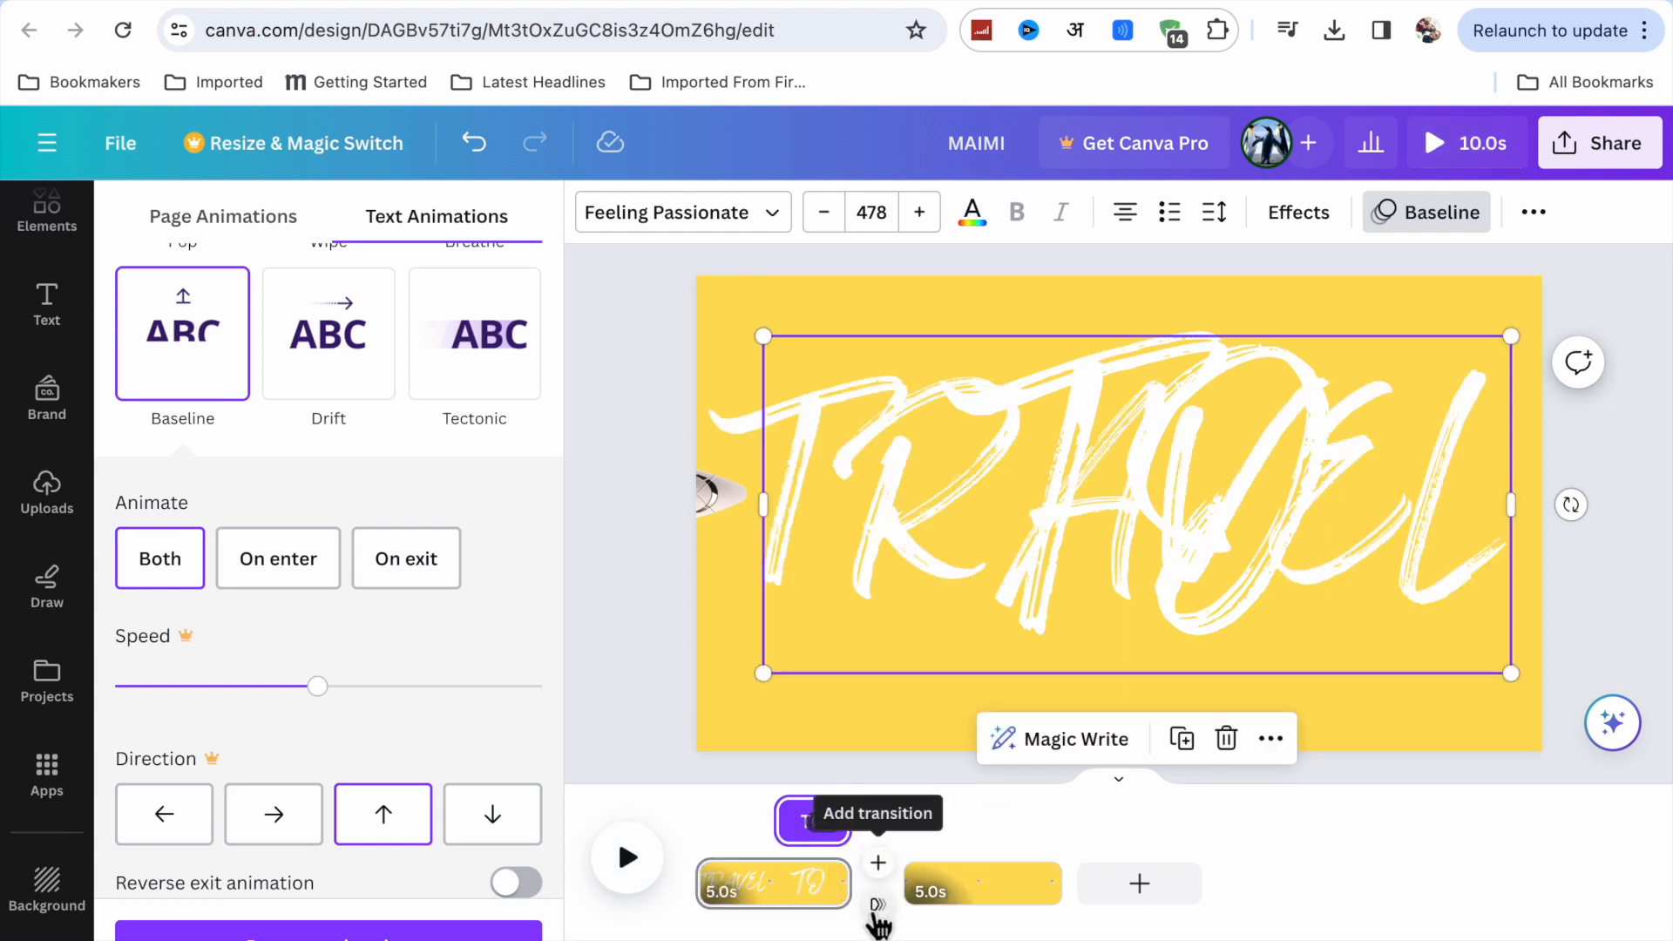
Add a Match & Move transition lasting 2.5 seconds between the first and second pages.
{"action": "left_click", "coordinate": [880, 908]}
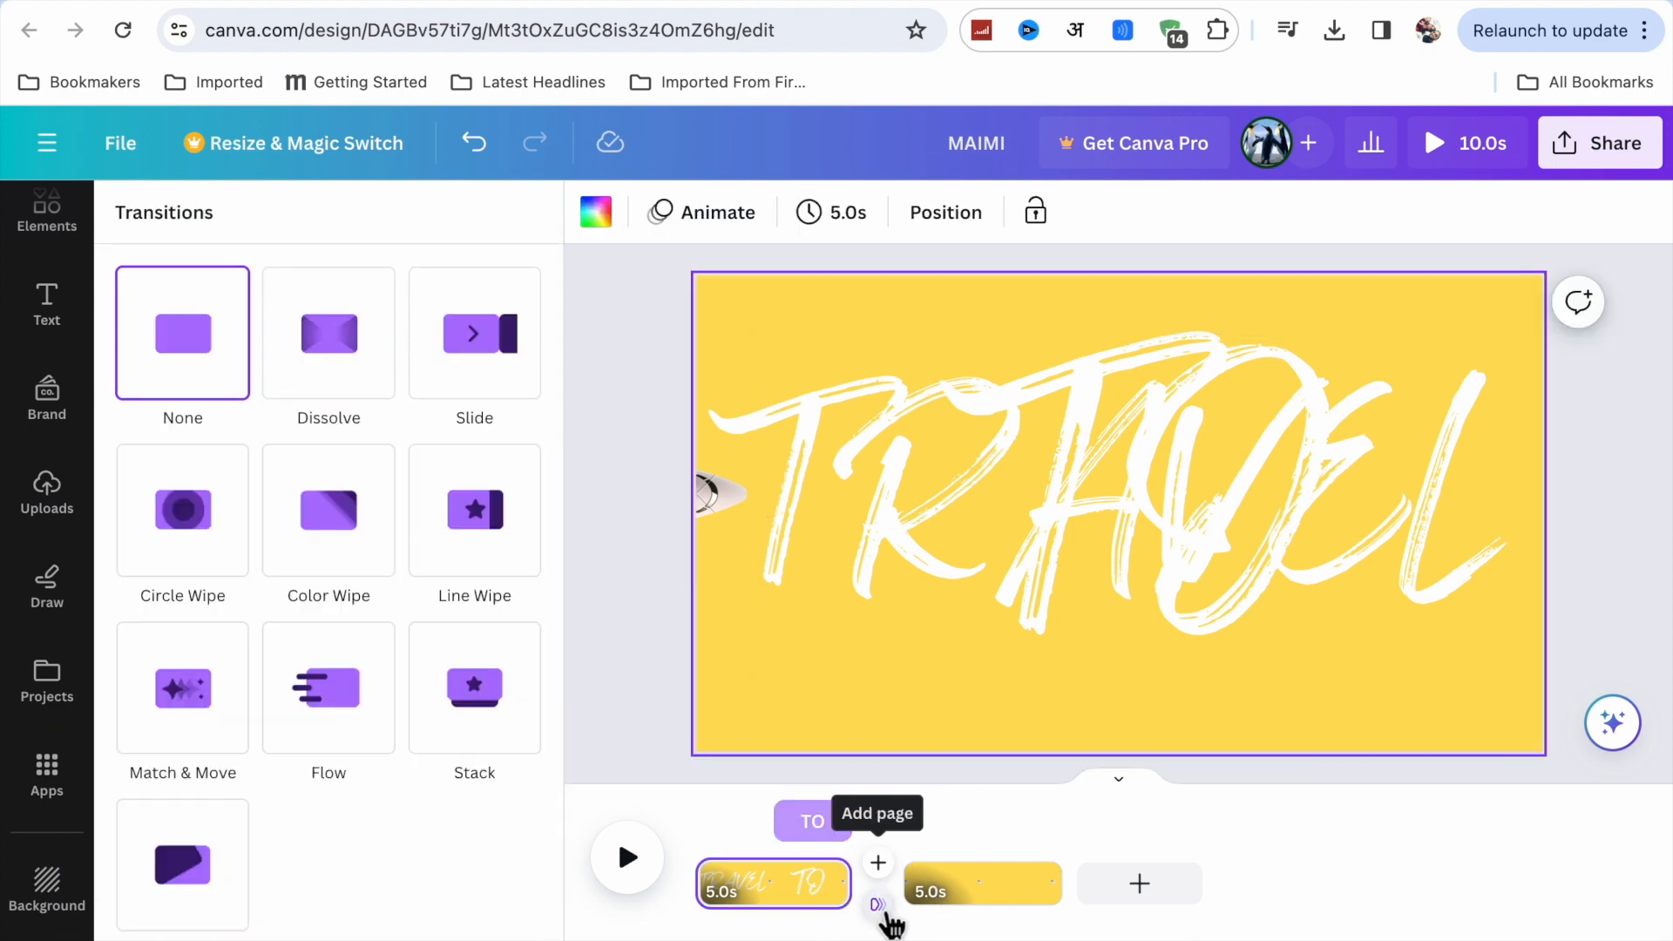
{"action": "left_click", "coordinate": [188, 732]}
{"action": "left_click_drag", "start_coordinate": [204, 850], "coordinate": [547, 858]}
{"action": "left_click_drag", "start_coordinate": [542, 832], "coordinate": [542, 831]}
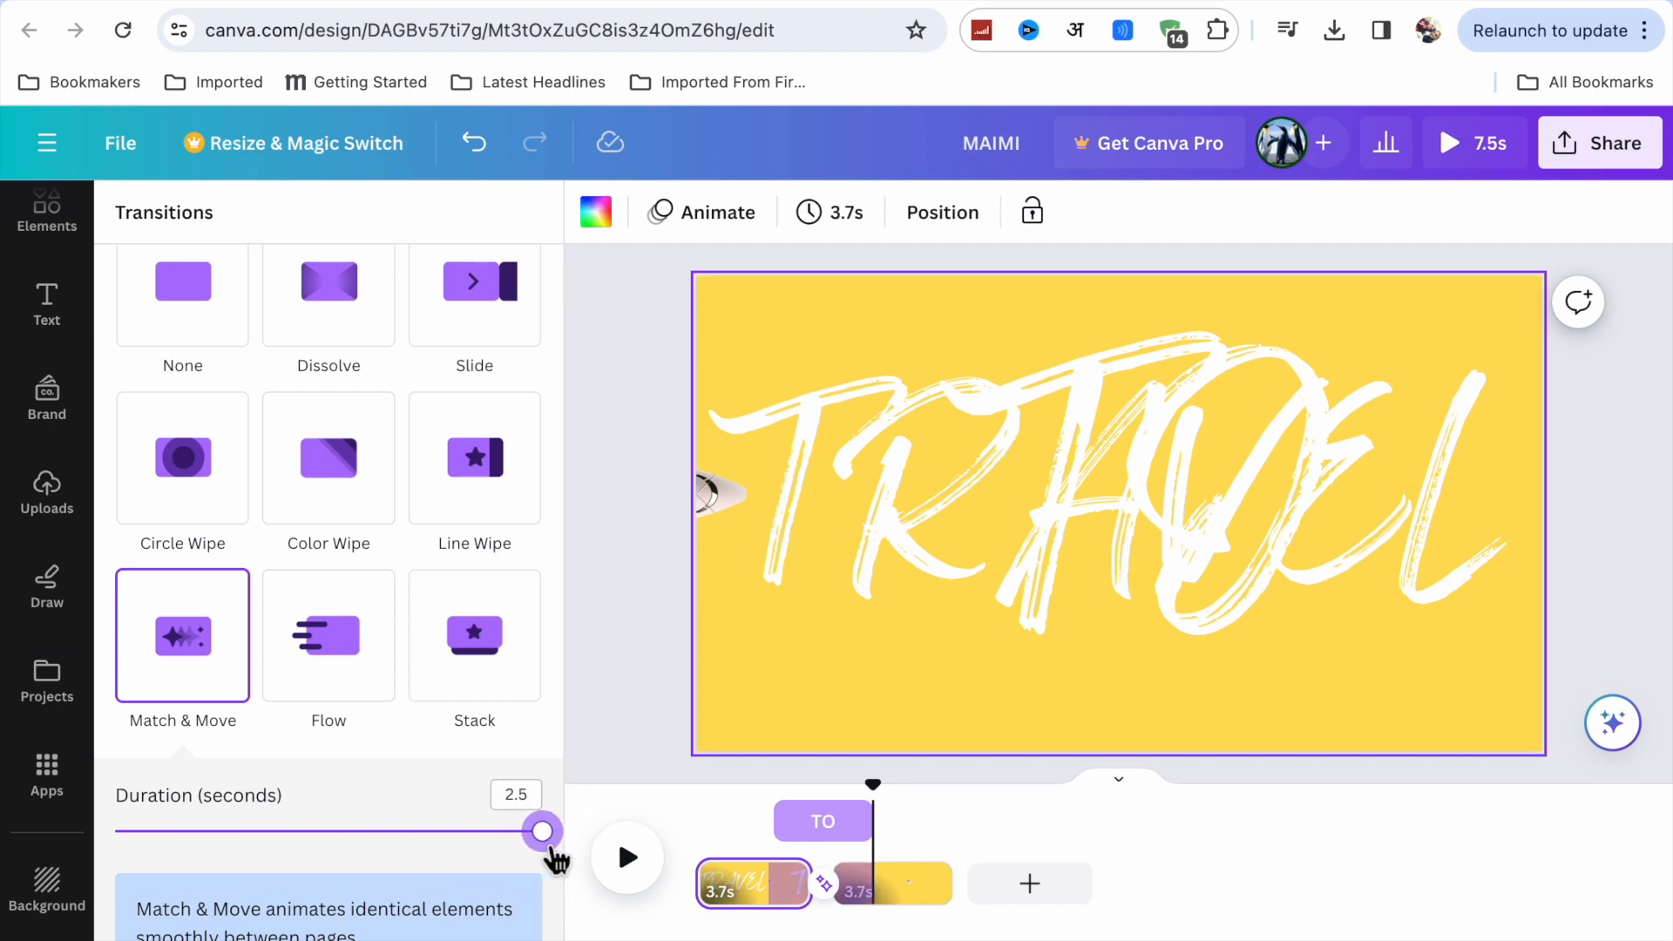
On the second page, move the plane and yellow shape past the page's right edge, leaving only the plane's tail over the photo.
{"action": "left_click", "coordinate": [894, 898]}
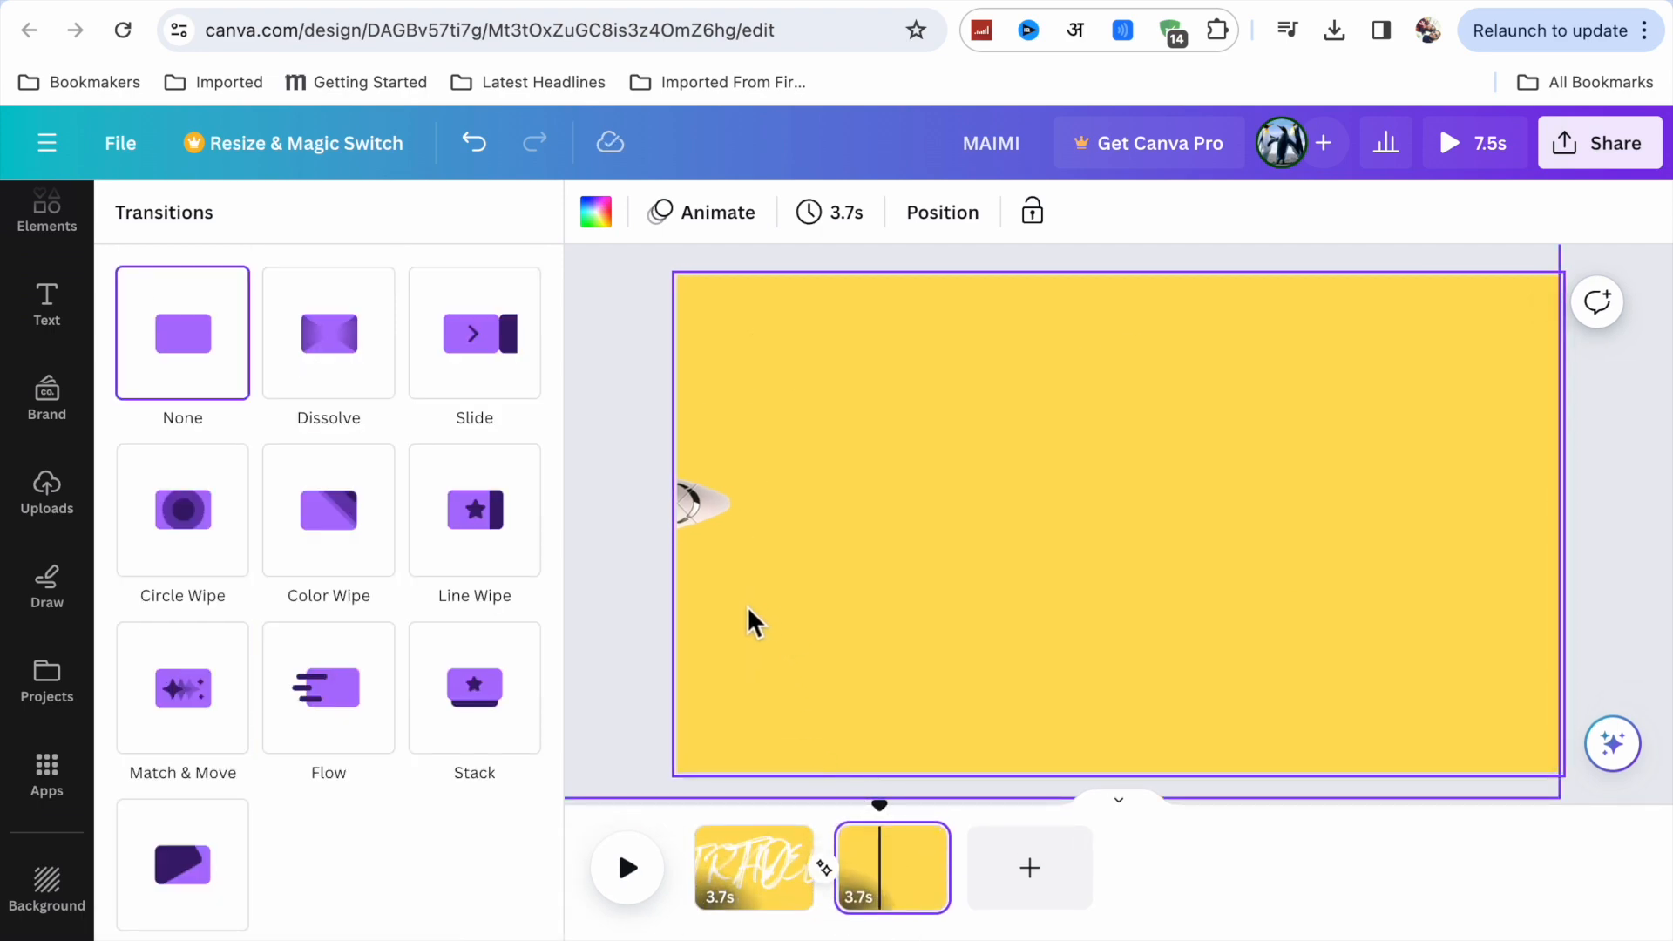
{"action": "left_click_drag", "start_coordinate": [748, 607], "coordinate": [990, 642]}
{"action": "left_click_drag", "start_coordinate": [856, 596], "coordinate": [1043, 587]}
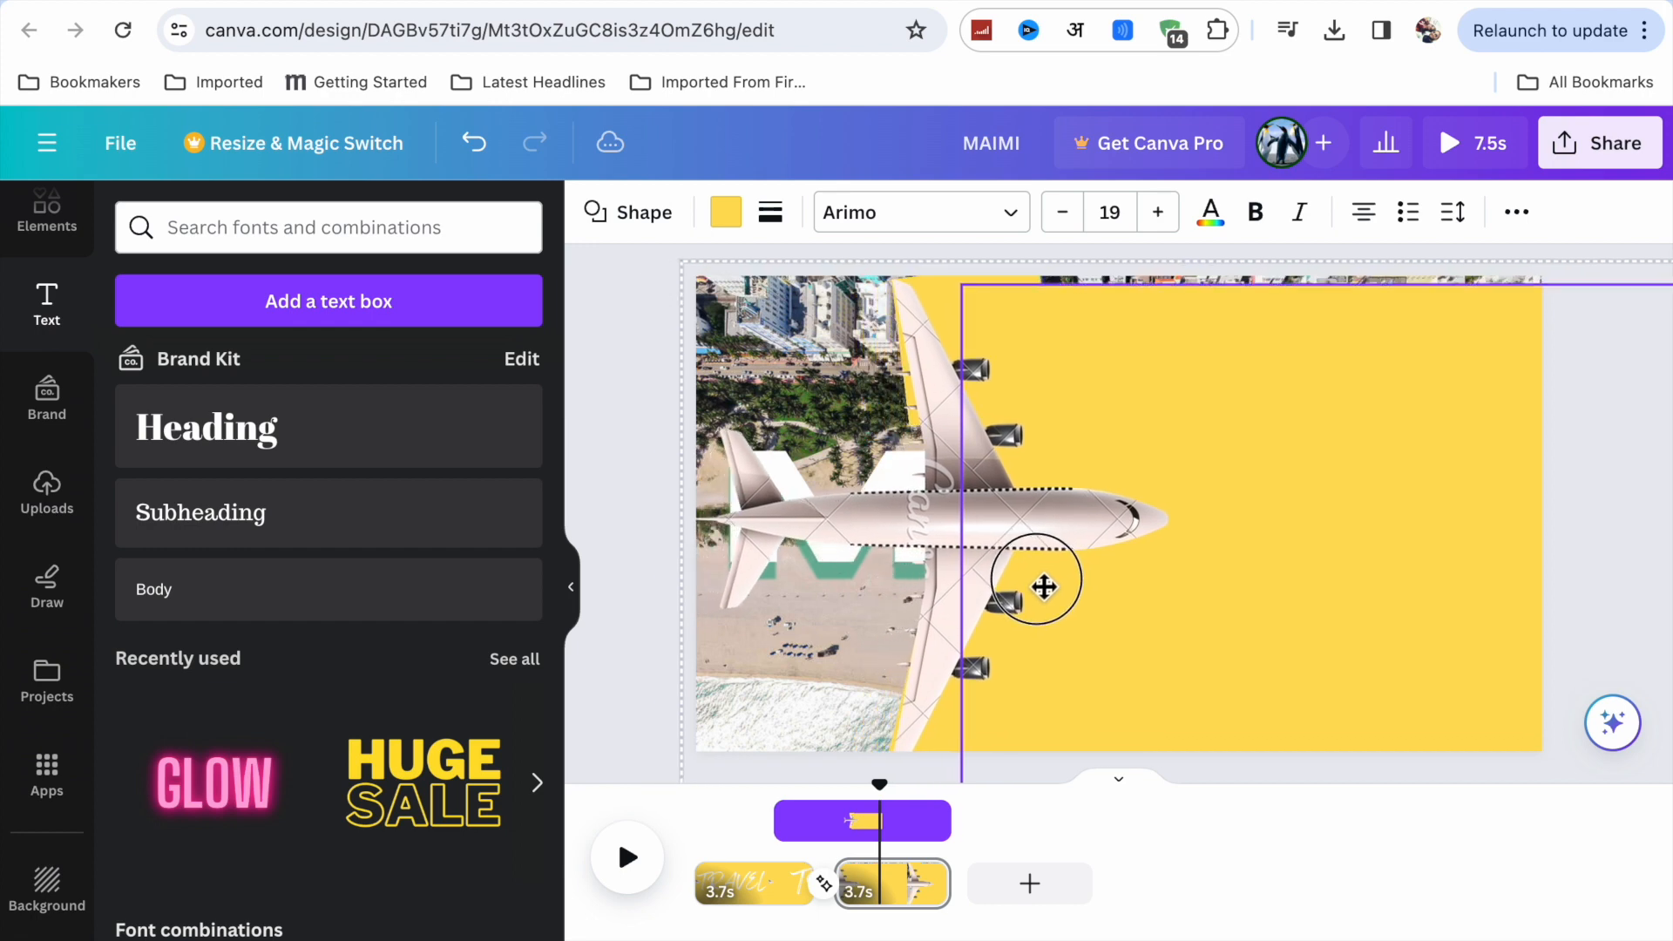
{"action": "left_click_drag", "start_coordinate": [931, 544], "coordinate": [1475, 553]}
{"action": "left_click_drag", "start_coordinate": [1348, 523], "coordinate": [1547, 514]}
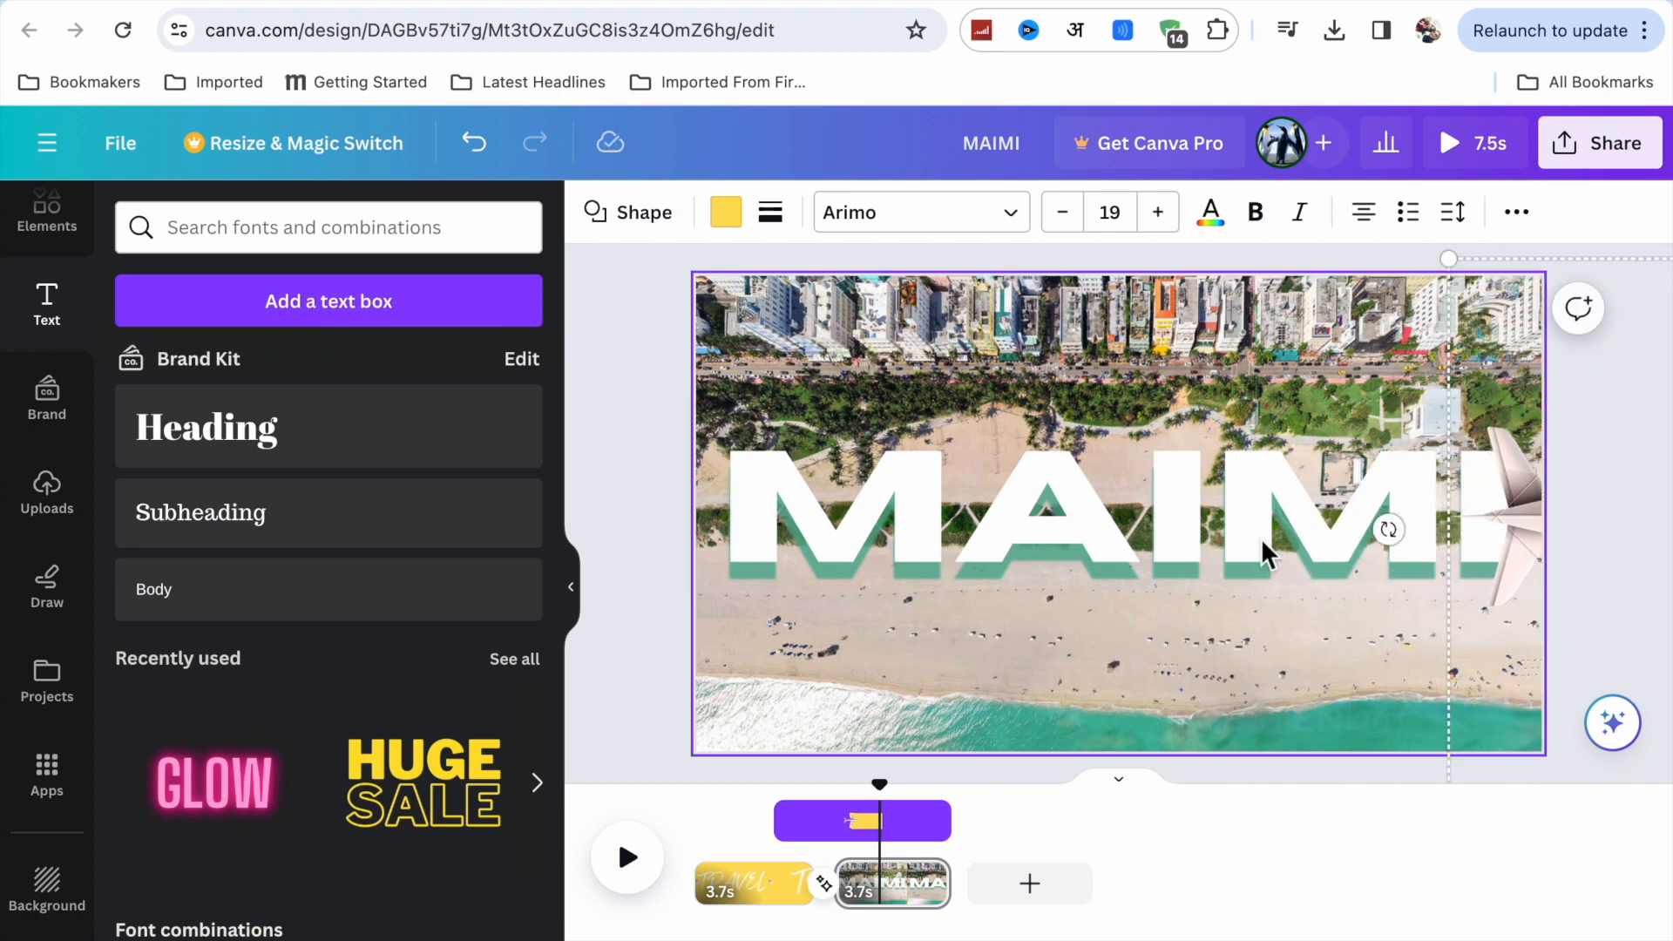
Play the video from the start through the transition to check the headings and the plane's sweep.
{"action": "left_click", "coordinate": [689, 828]}
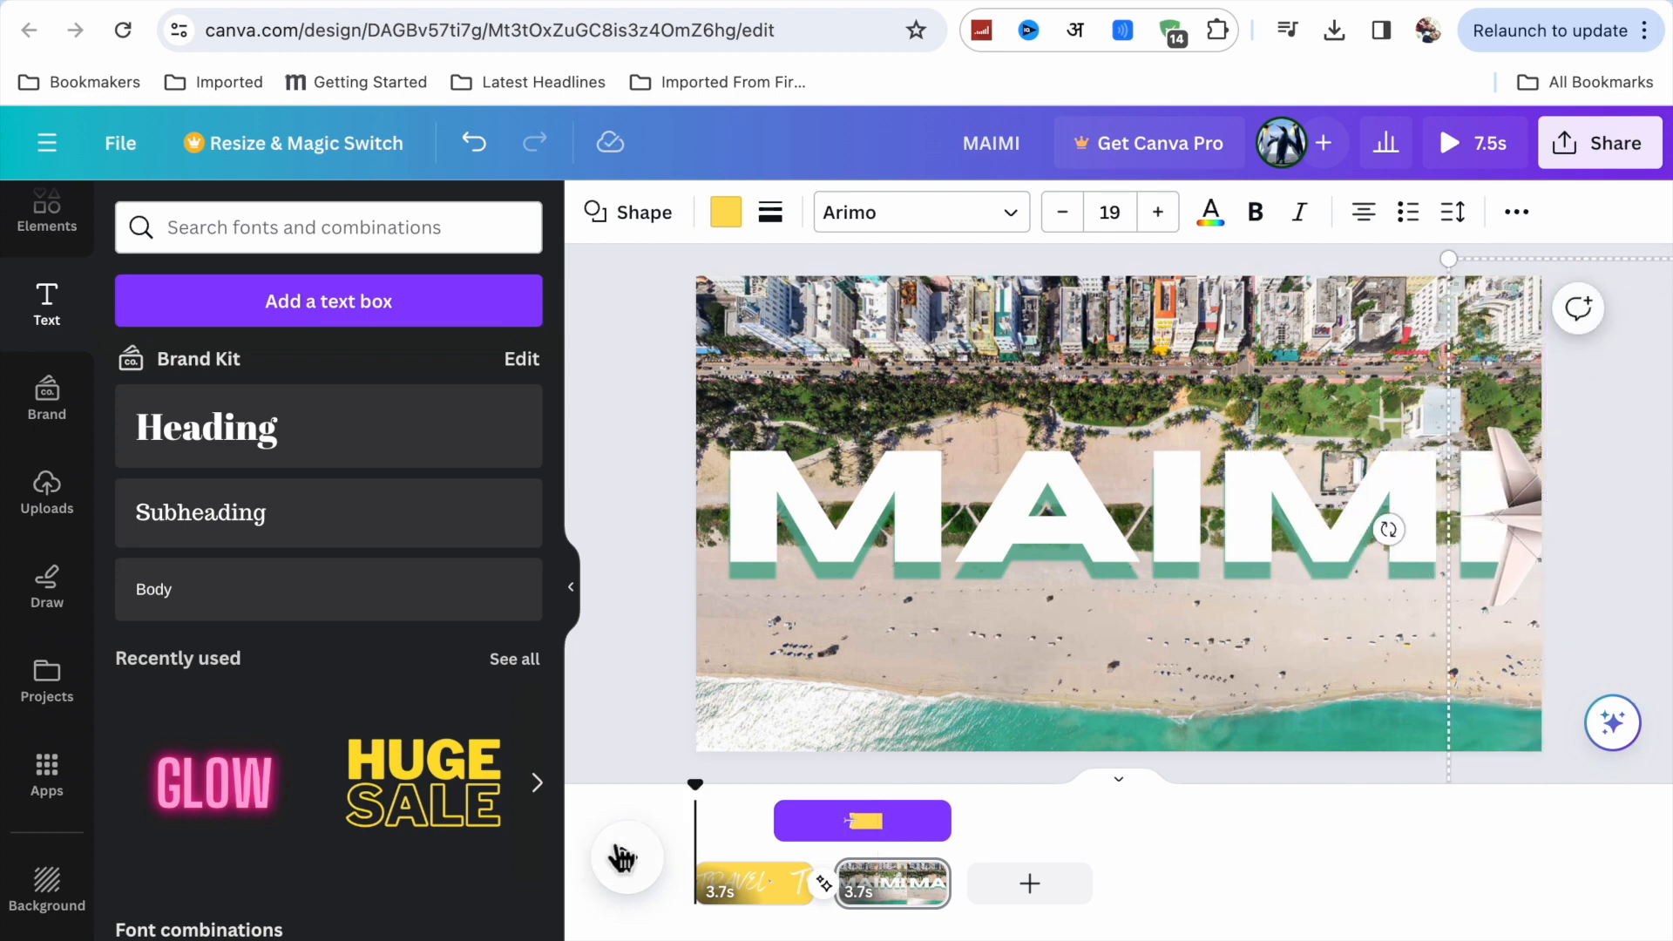
{"action": "left_click", "coordinate": [626, 857]}
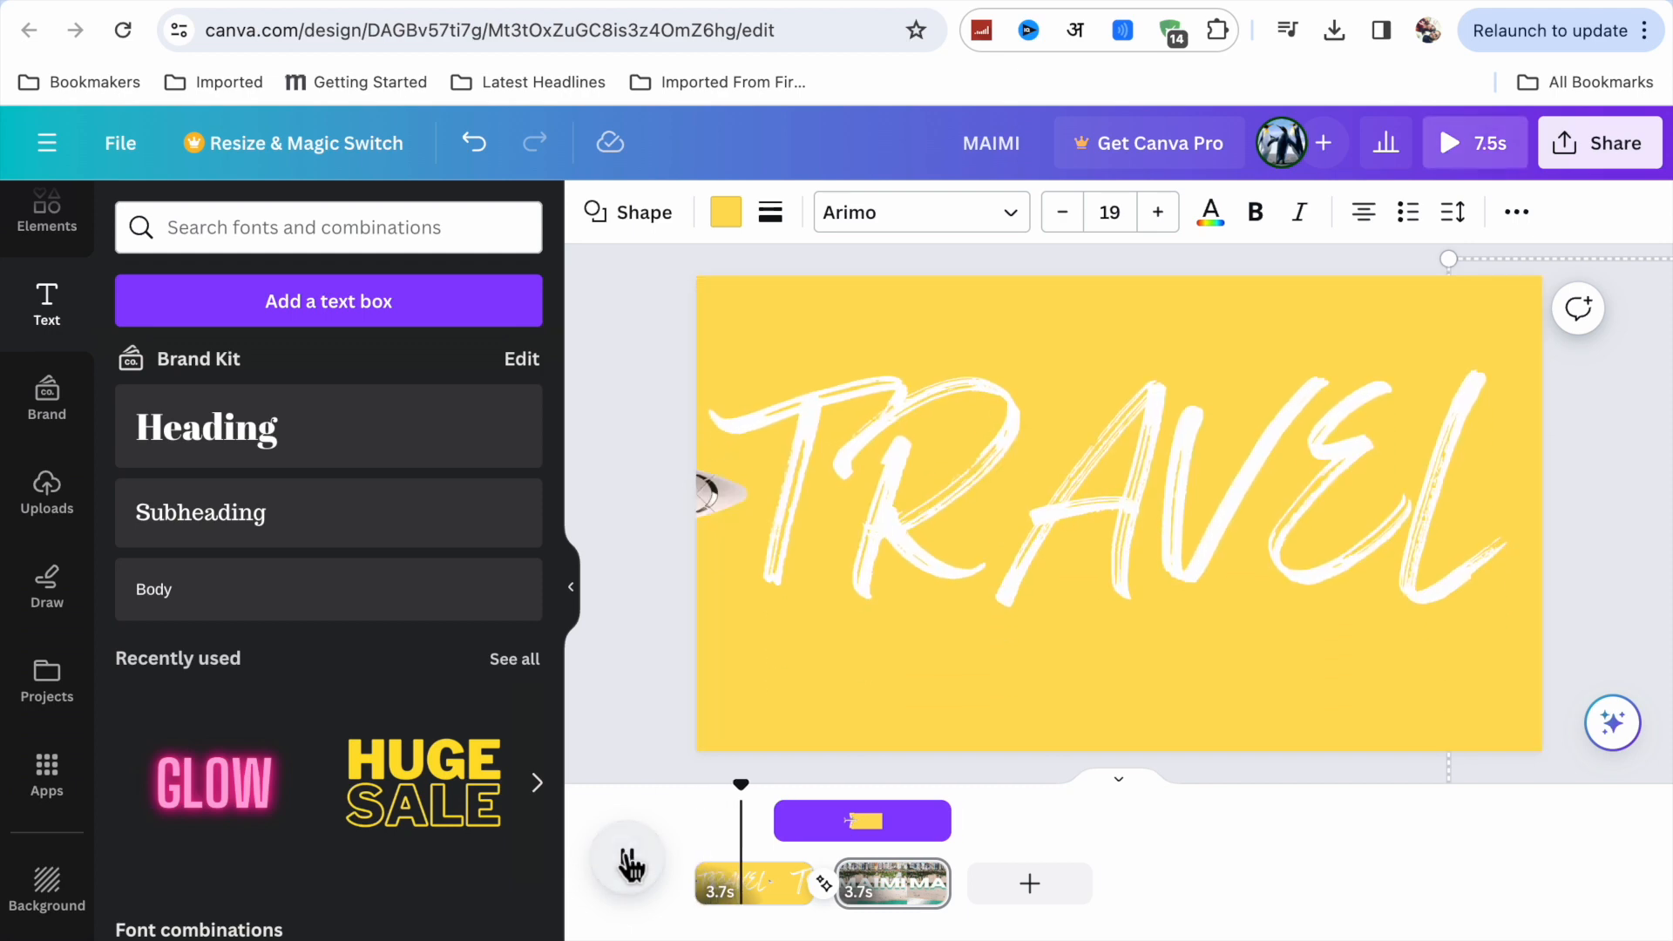
{"action": "left_click", "coordinate": [627, 861]}
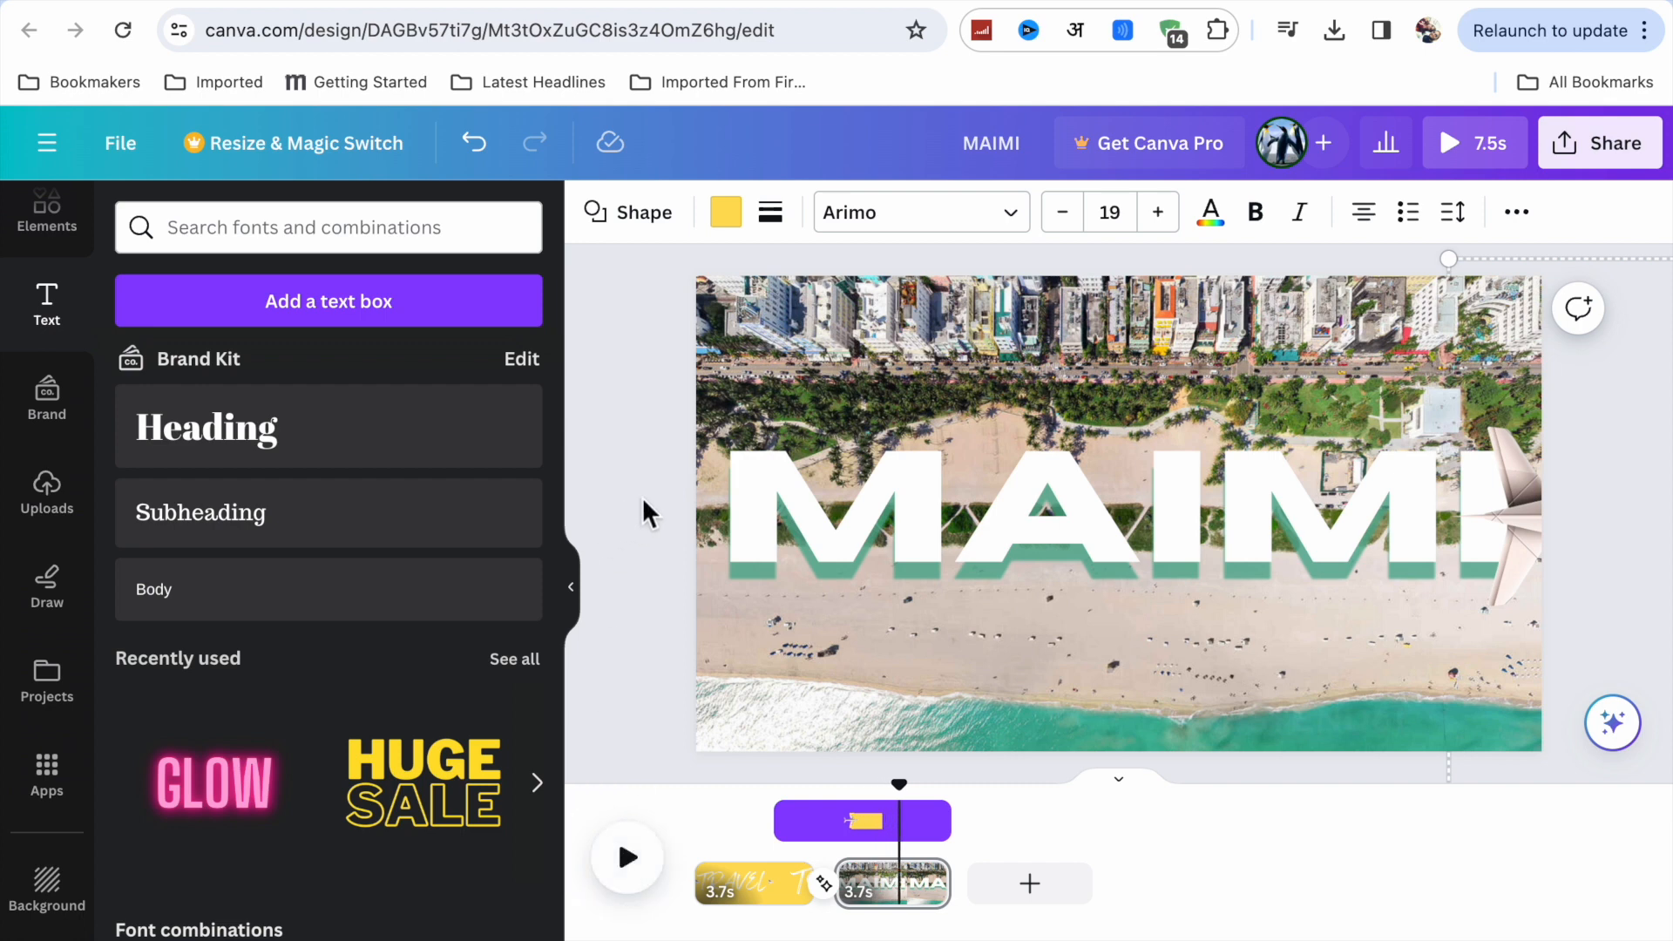